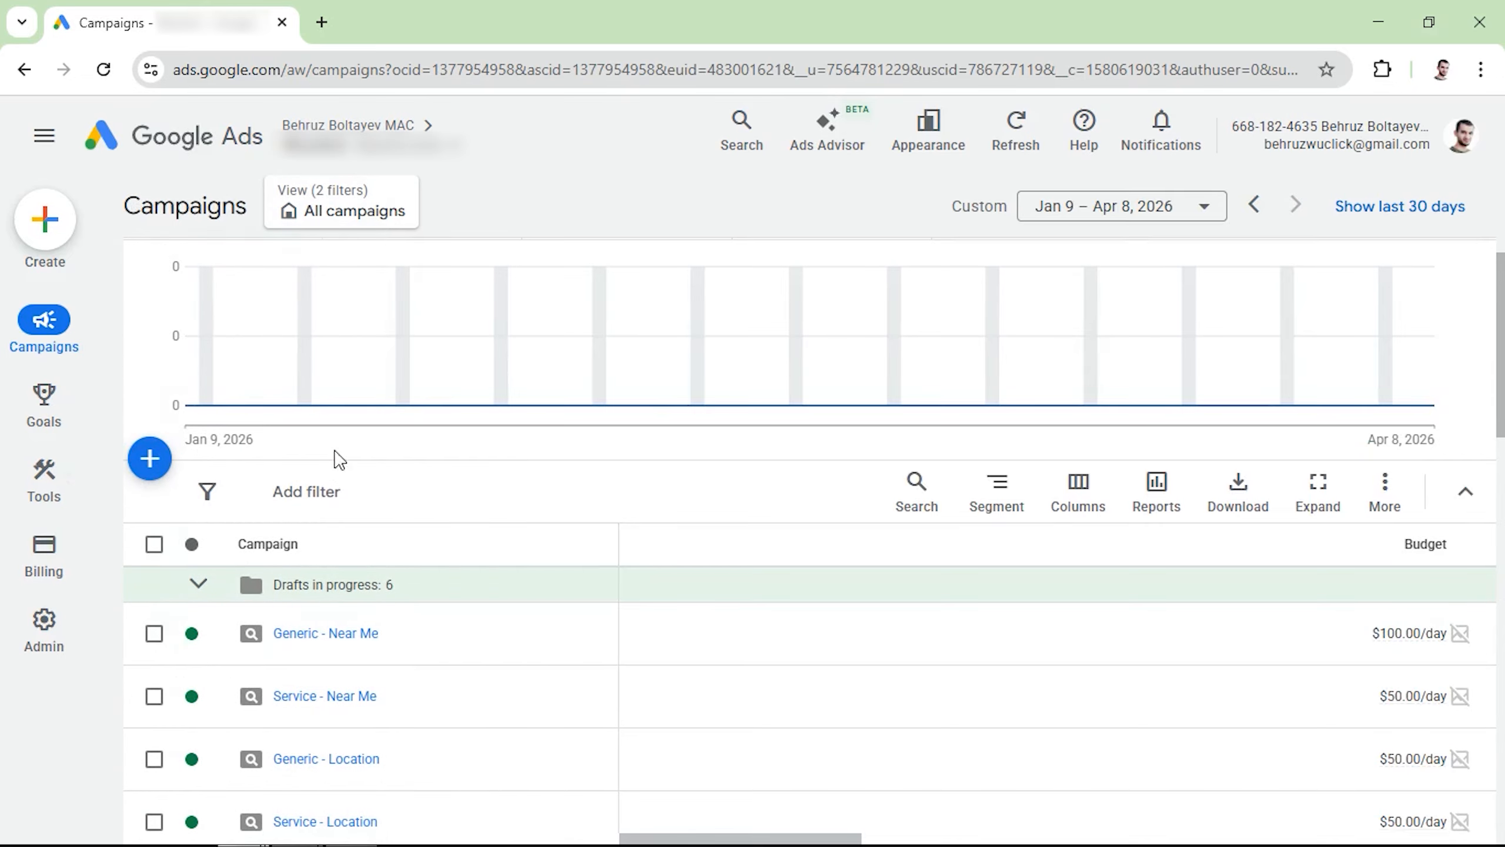
# Open Keyword Planner in a separate browser tab, keeping the Campaigns page open
pyautogui.moveTo(45, 320)
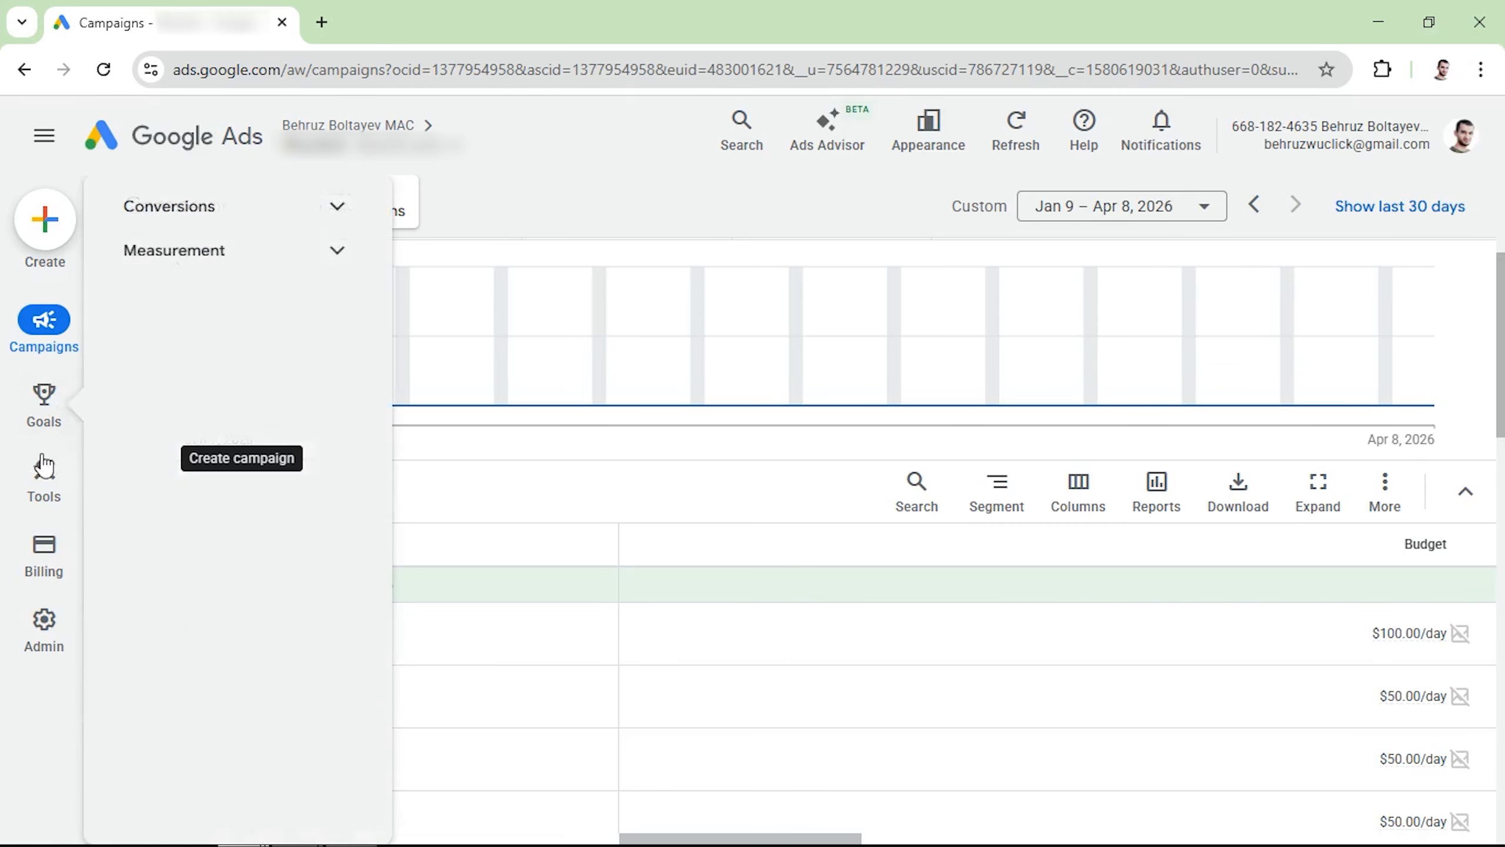
pyautogui.moveTo(45, 474)
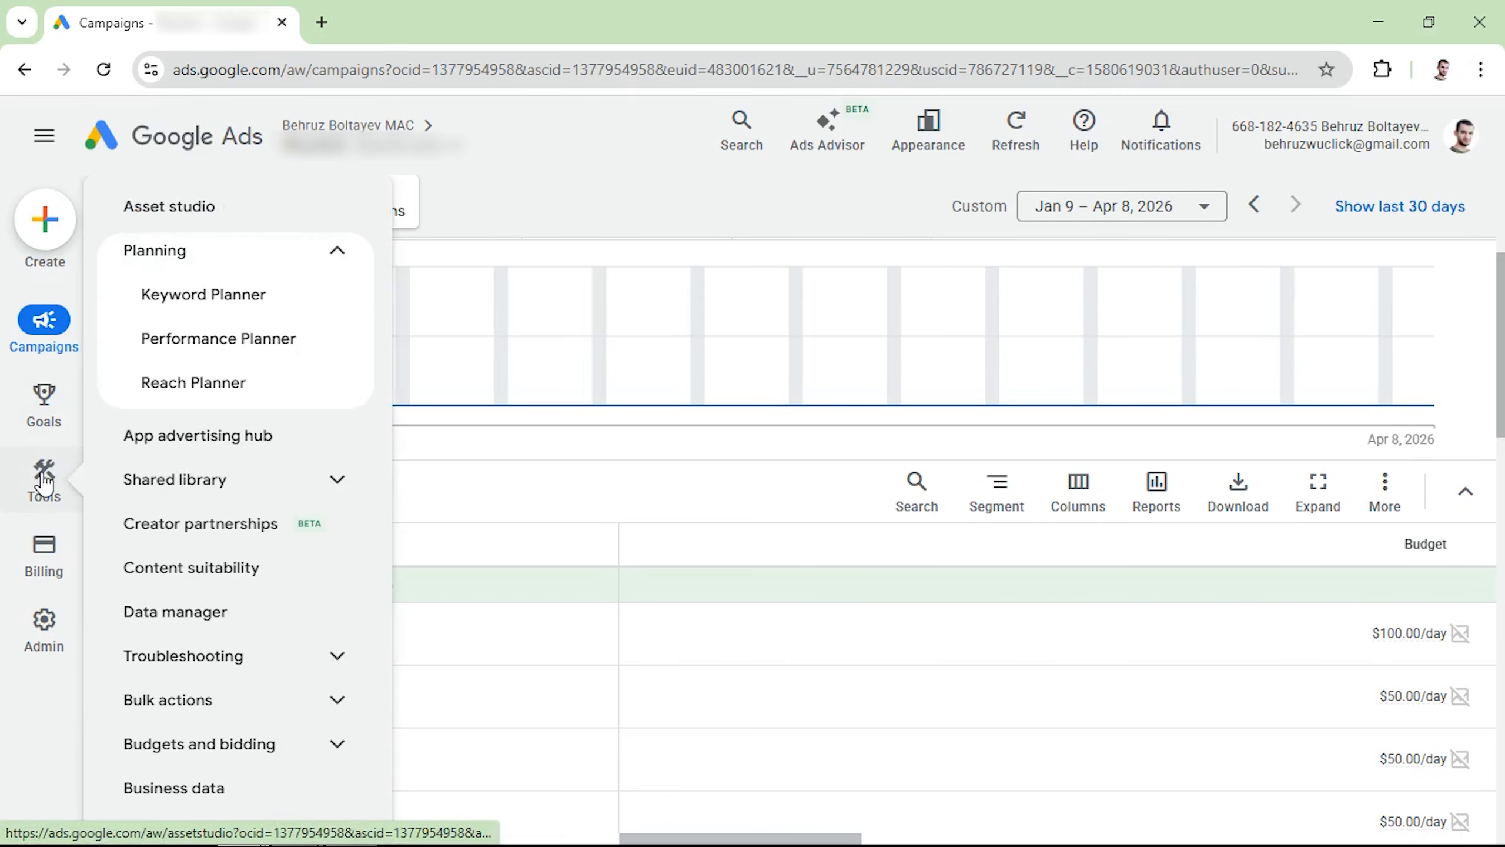
pyautogui.rightClick(190, 308)
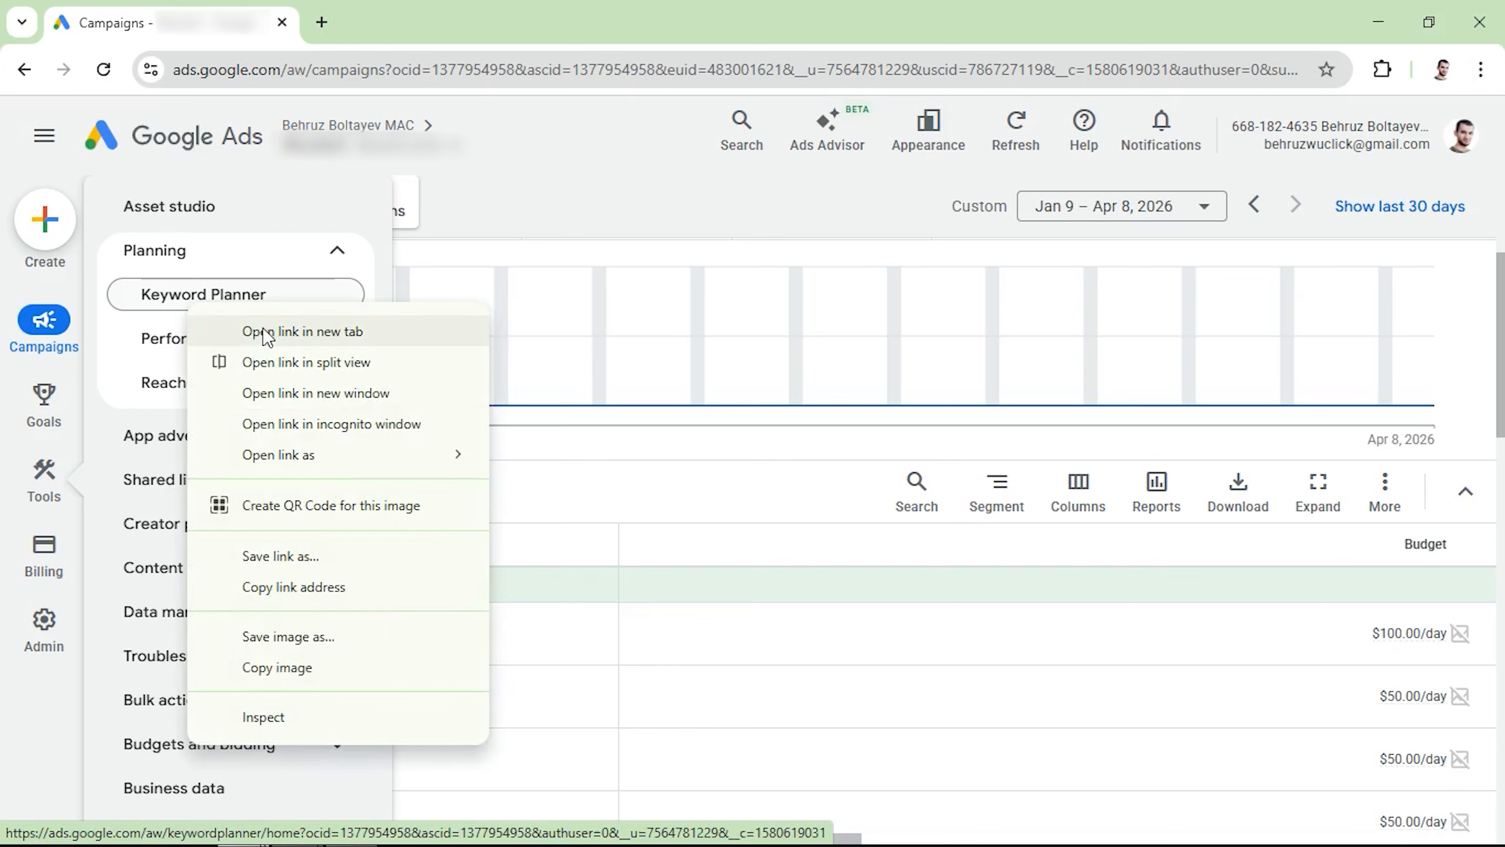
pyautogui.click(252, 329)
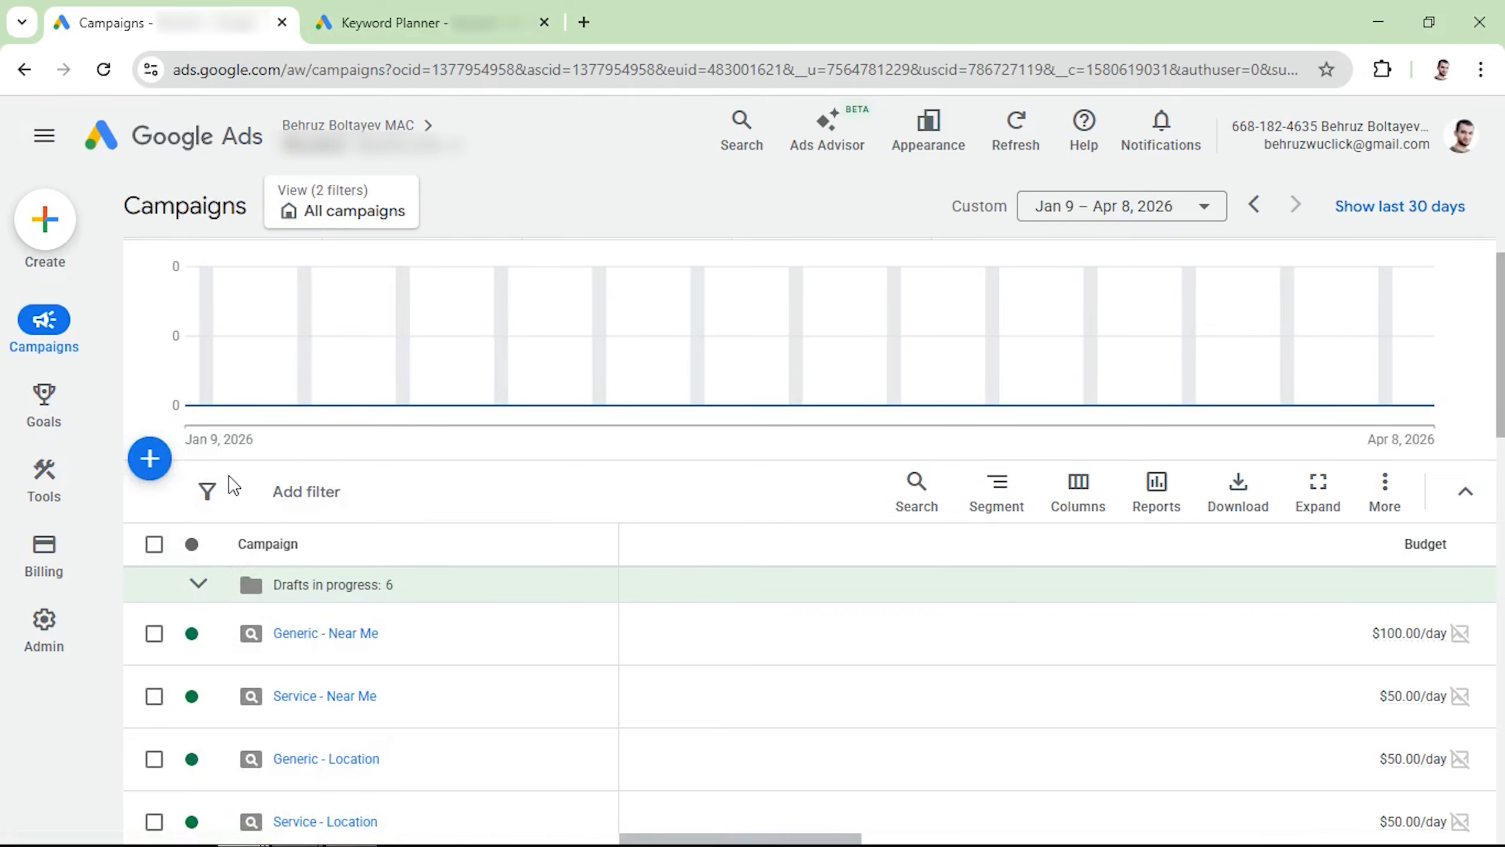
# Start a new campaign with Leads as its objective
pyautogui.click(153, 469)
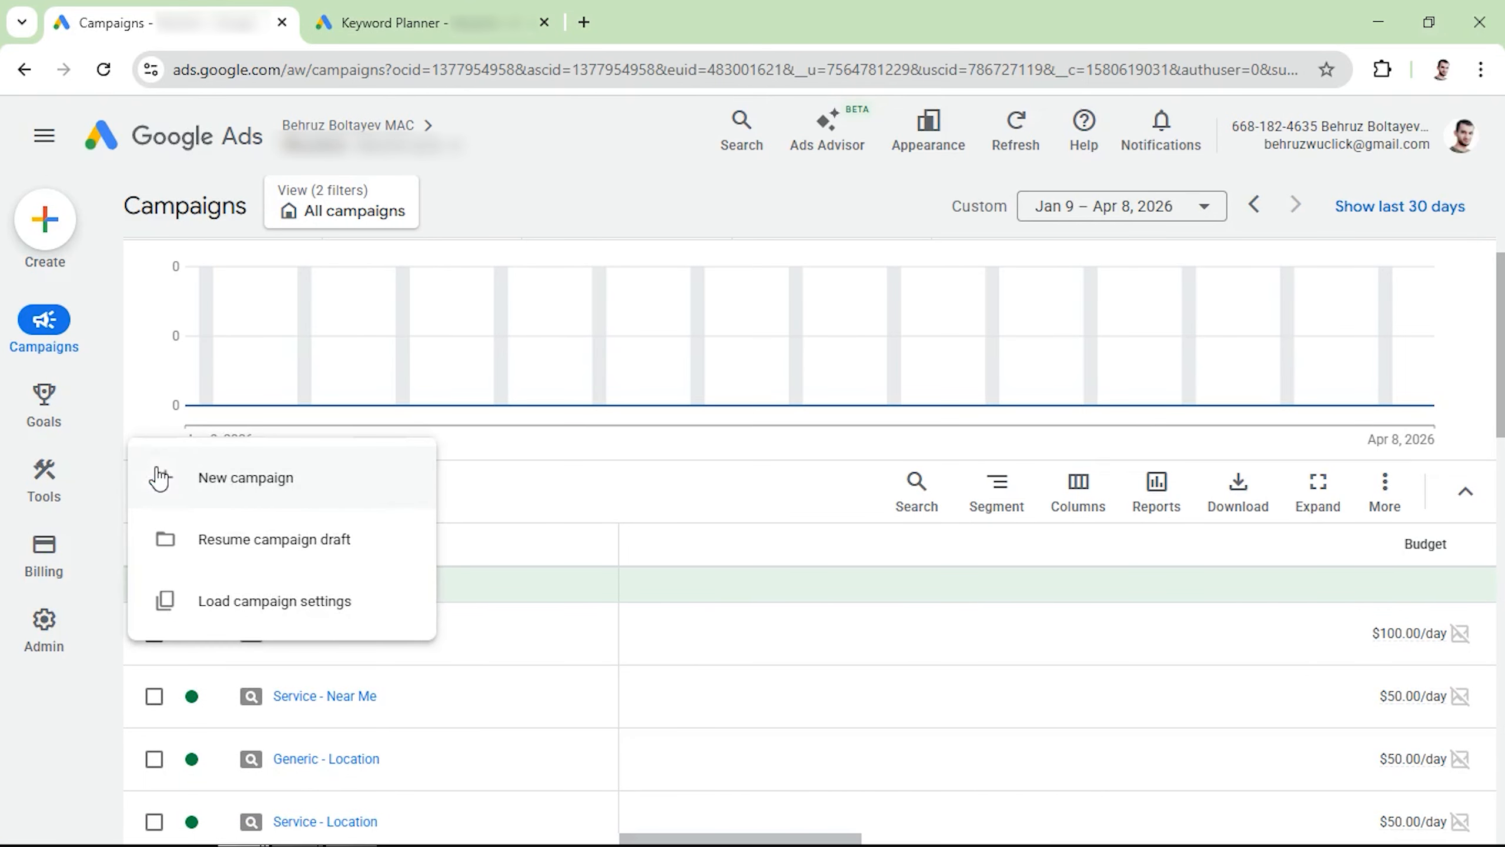
pyautogui.click(249, 488)
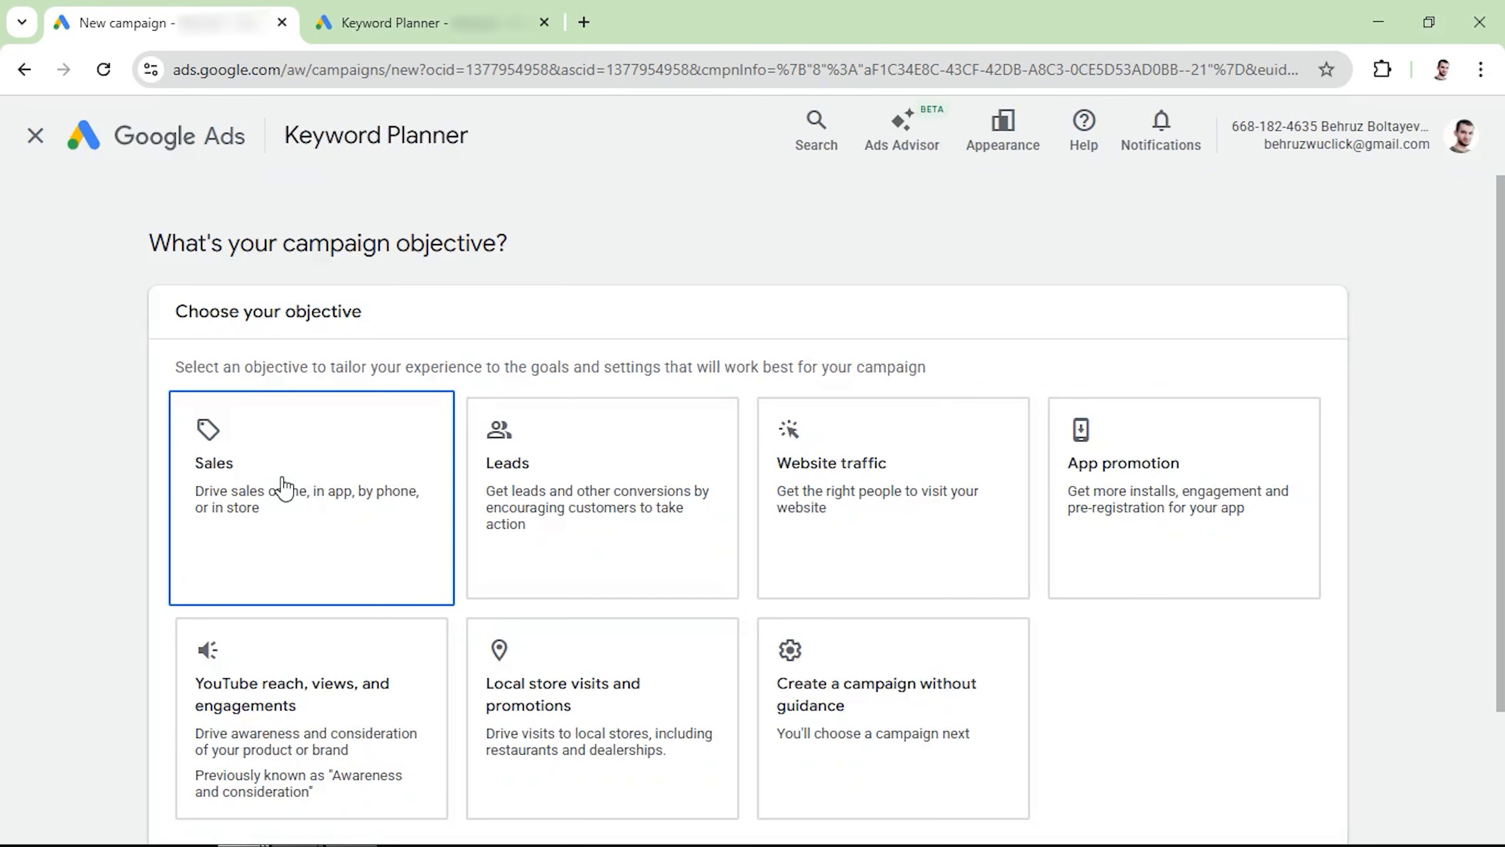
pyautogui.scroll(-1, 619, 605)
pyautogui.click(570, 472)
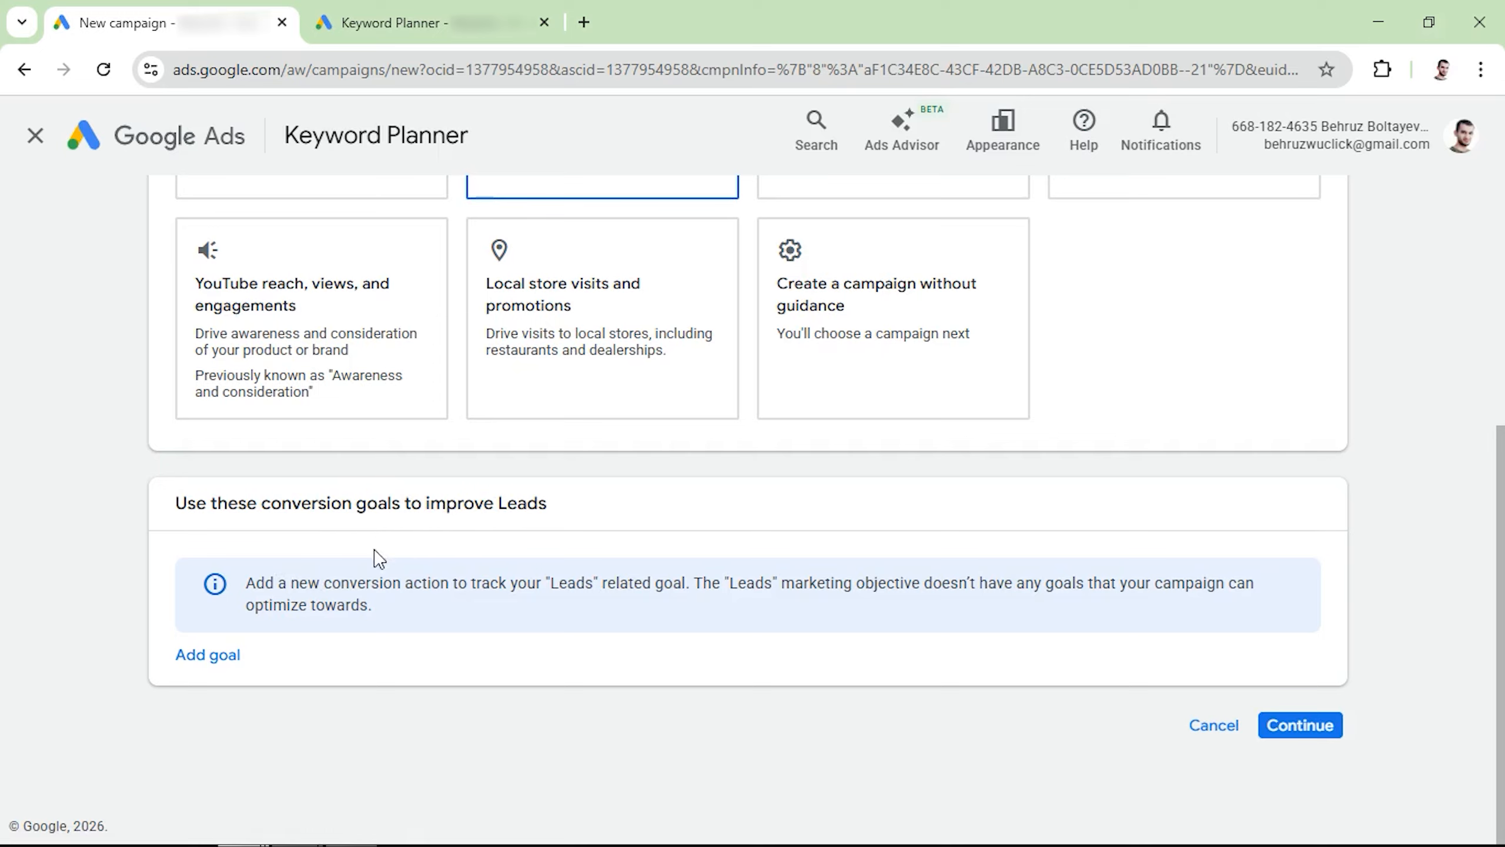
# Add Phone call leads as a conversion goal for the campaign and continue to the campaign type selection
pyautogui.click(228, 656)
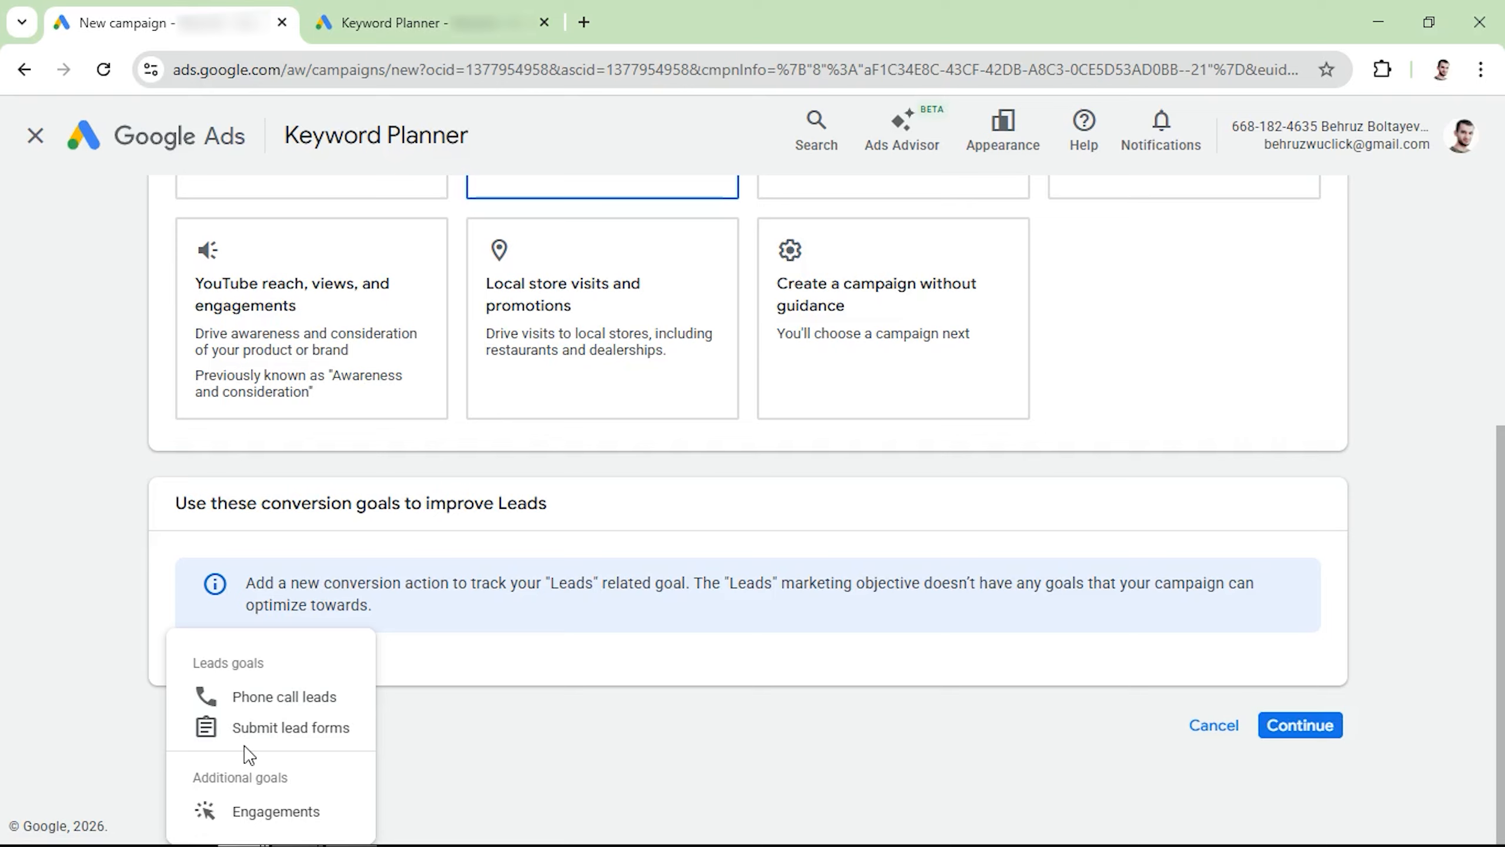
pyautogui.click(285, 700)
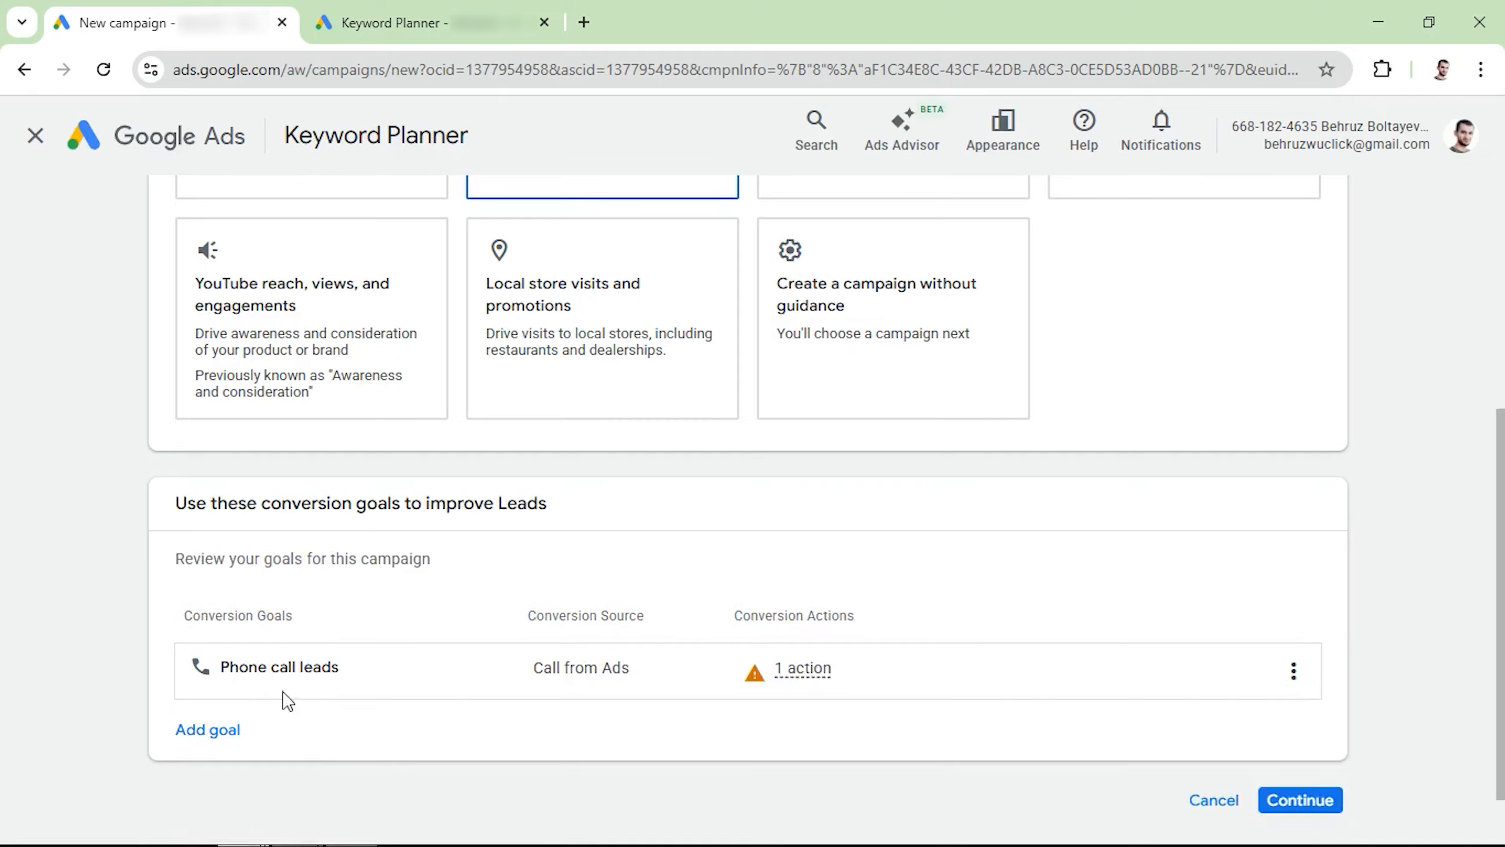
pyautogui.scroll(-1, 631, 605)
pyautogui.click(1321, 726)
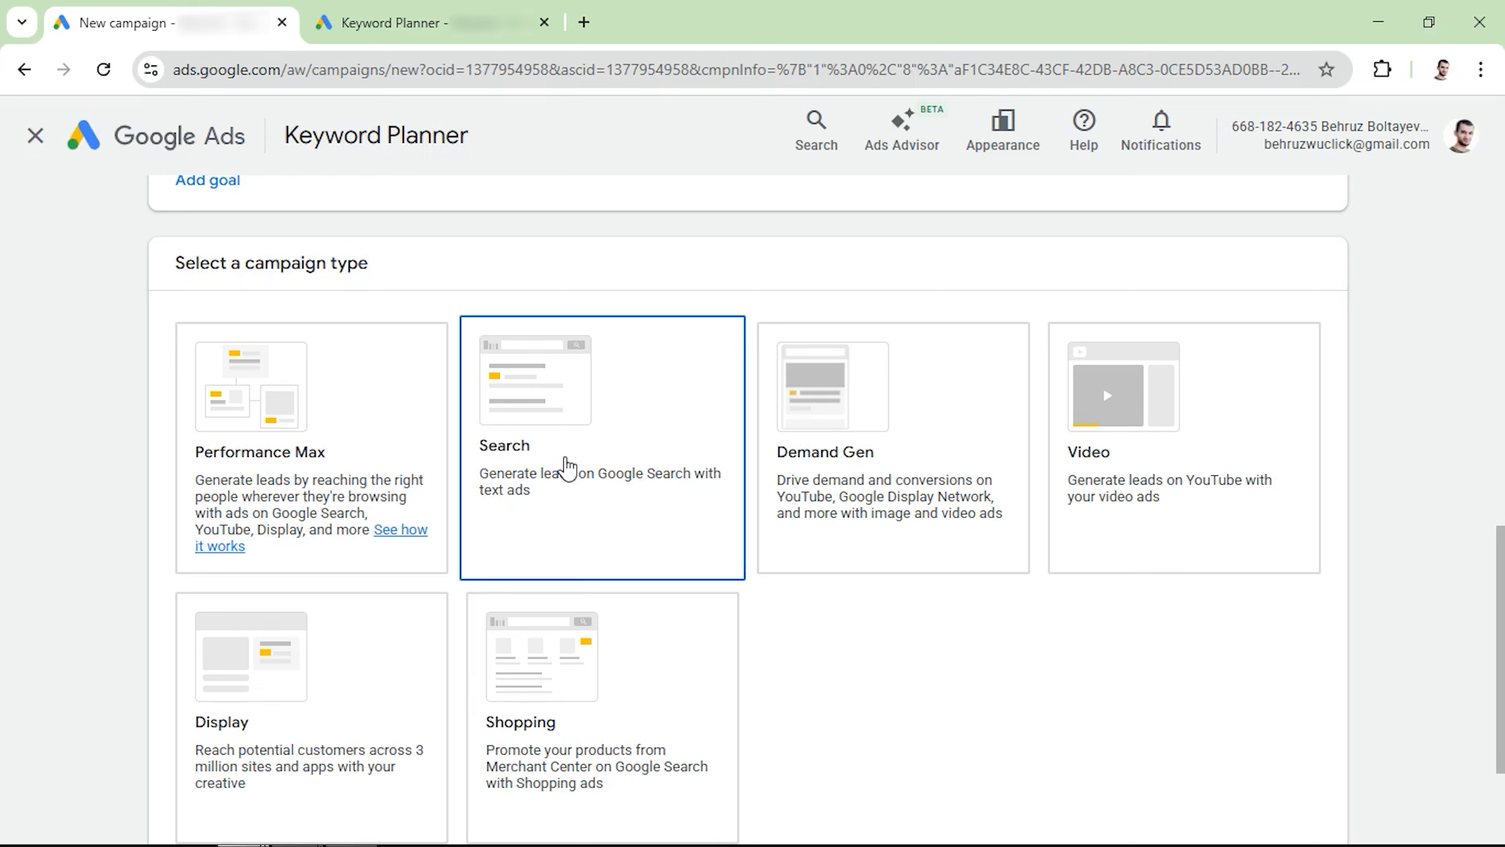
# Choose Search as the campaign type
pyautogui.click(566, 468)
pyautogui.scroll(3, 567, 468)
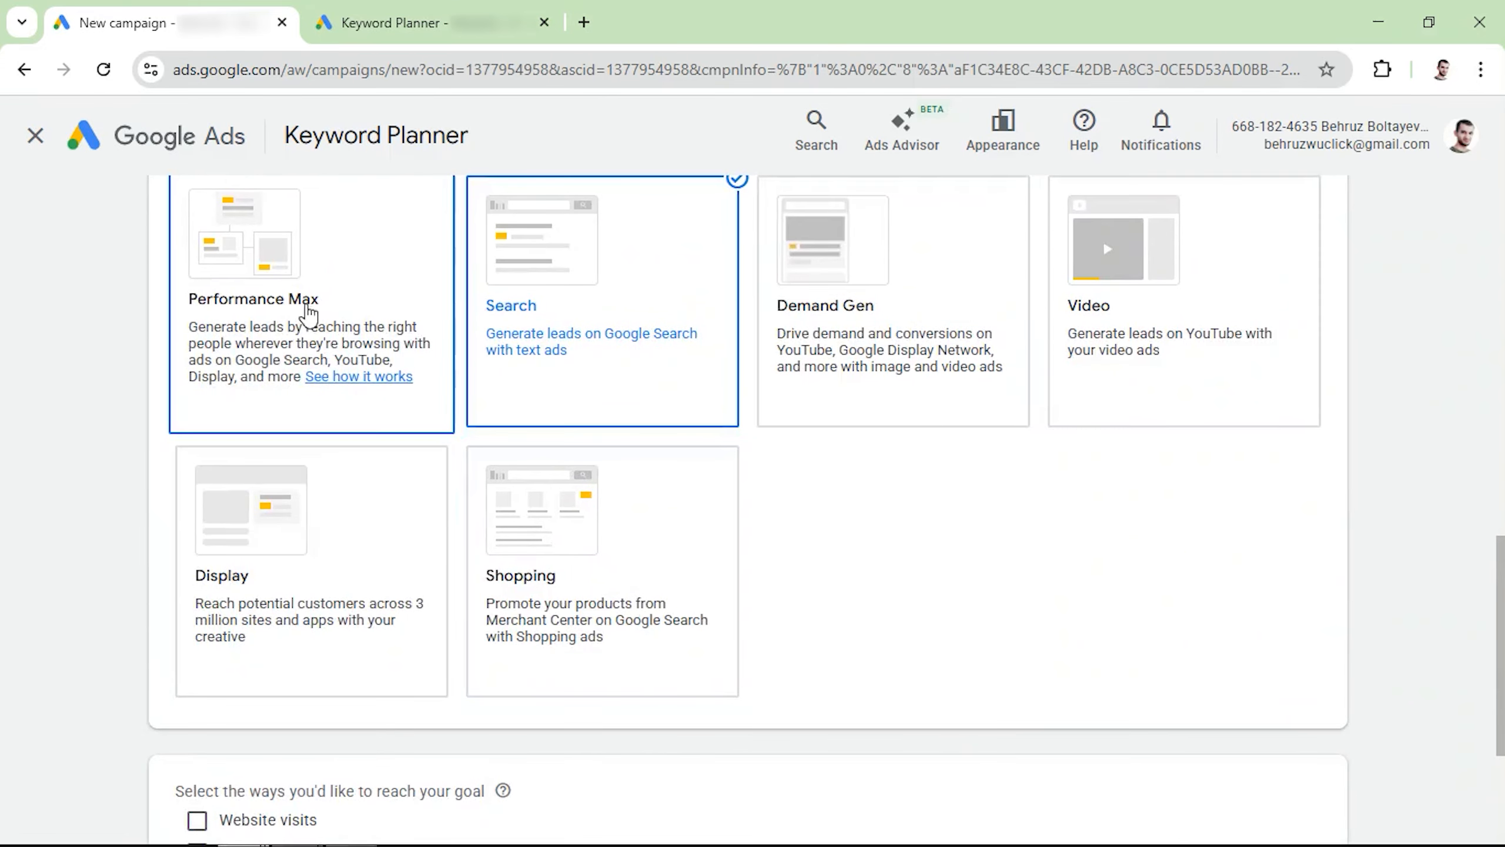
pyautogui.scroll(1, 306, 308)
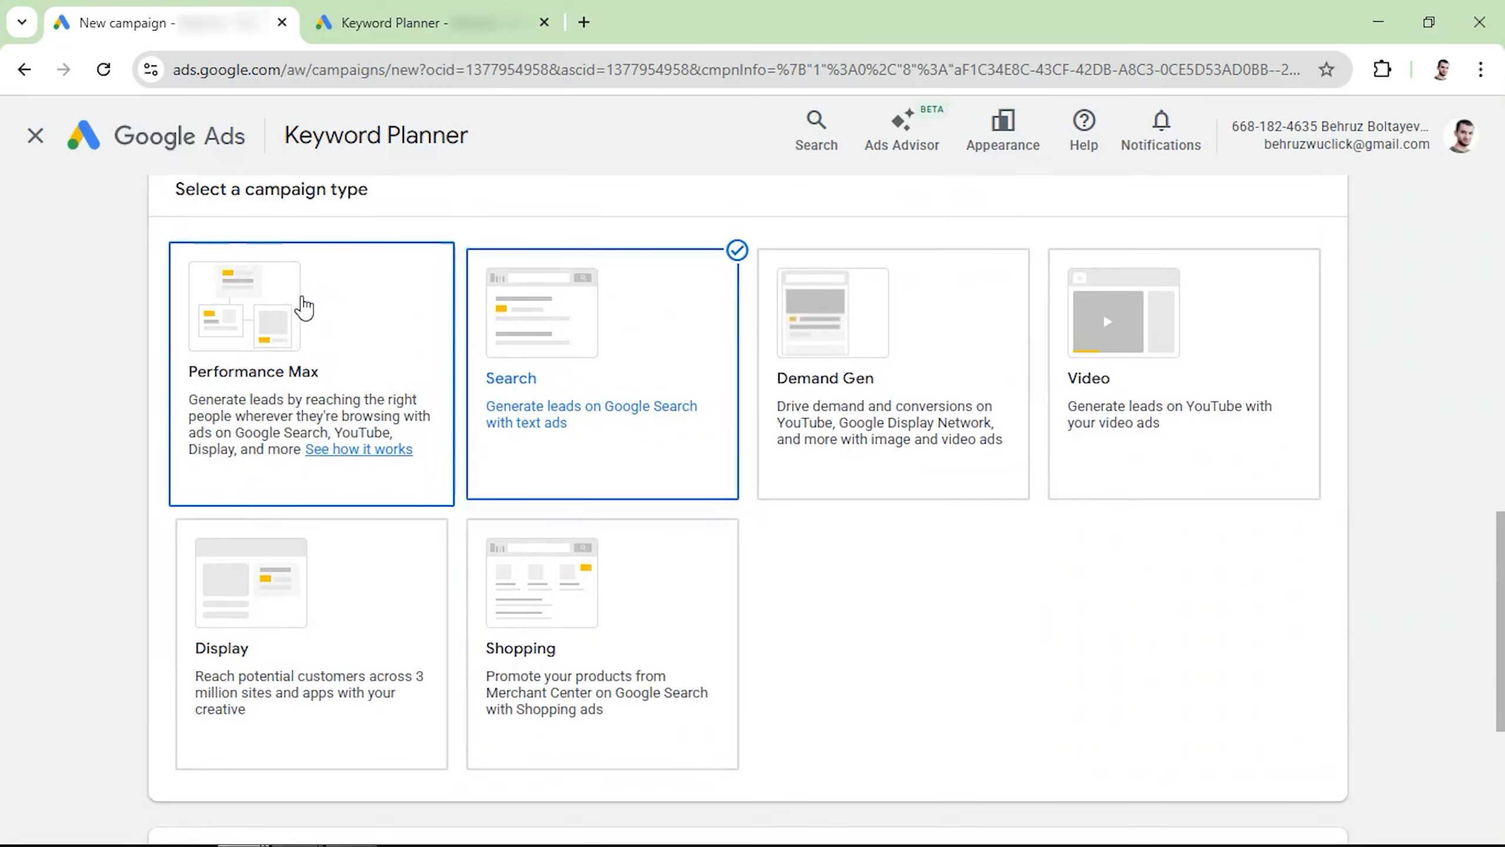
pyautogui.scroll(-4, 344, 415)
pyautogui.scroll(-1, 350, 411)
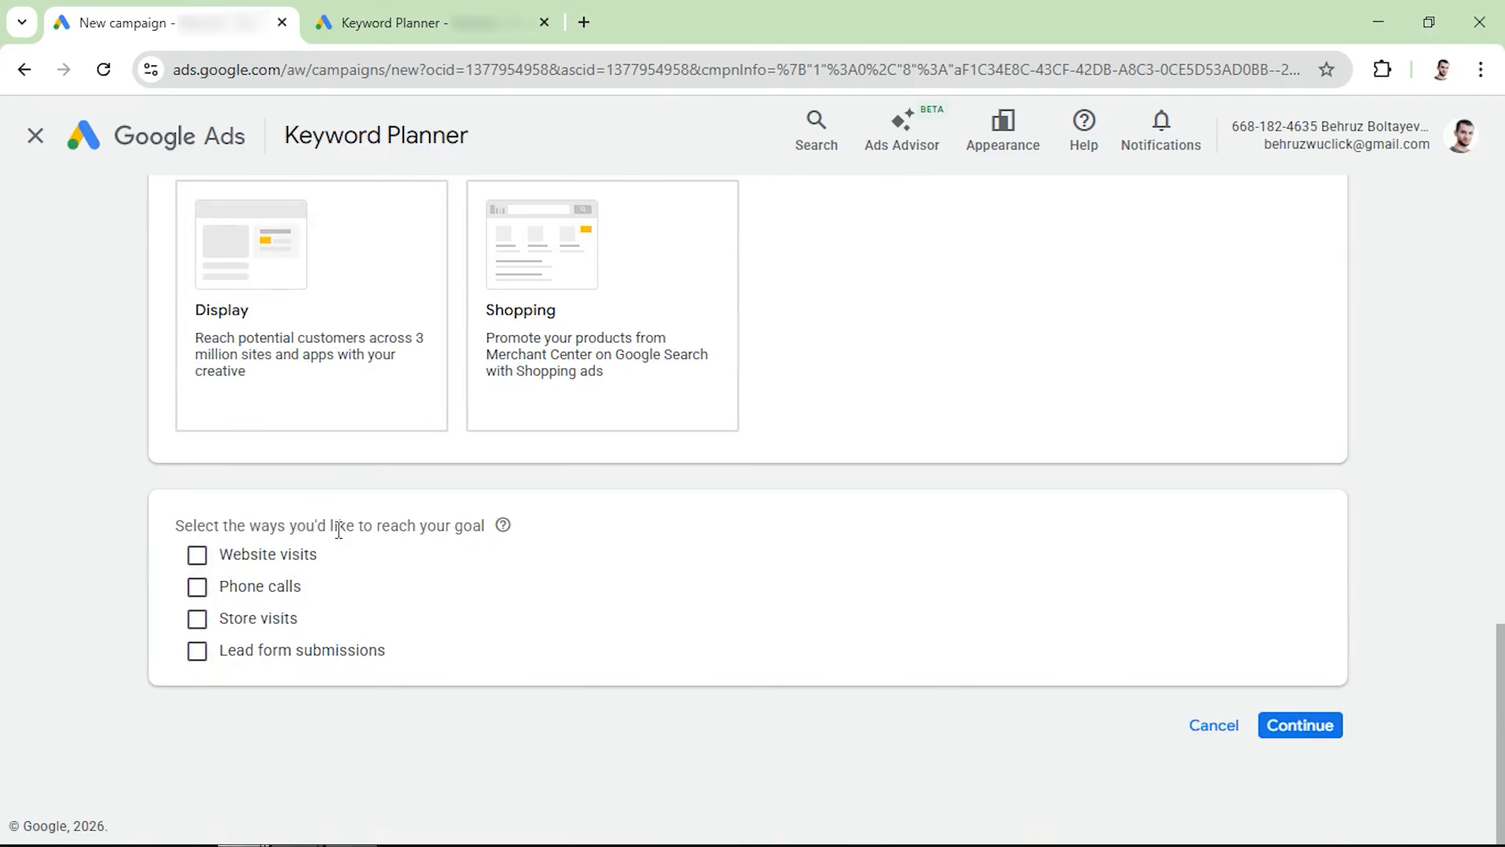
# Select Website visits and Phone calls as the ways to reach the goal and continue
pyautogui.click(198, 556)
pyautogui.click(196, 642)
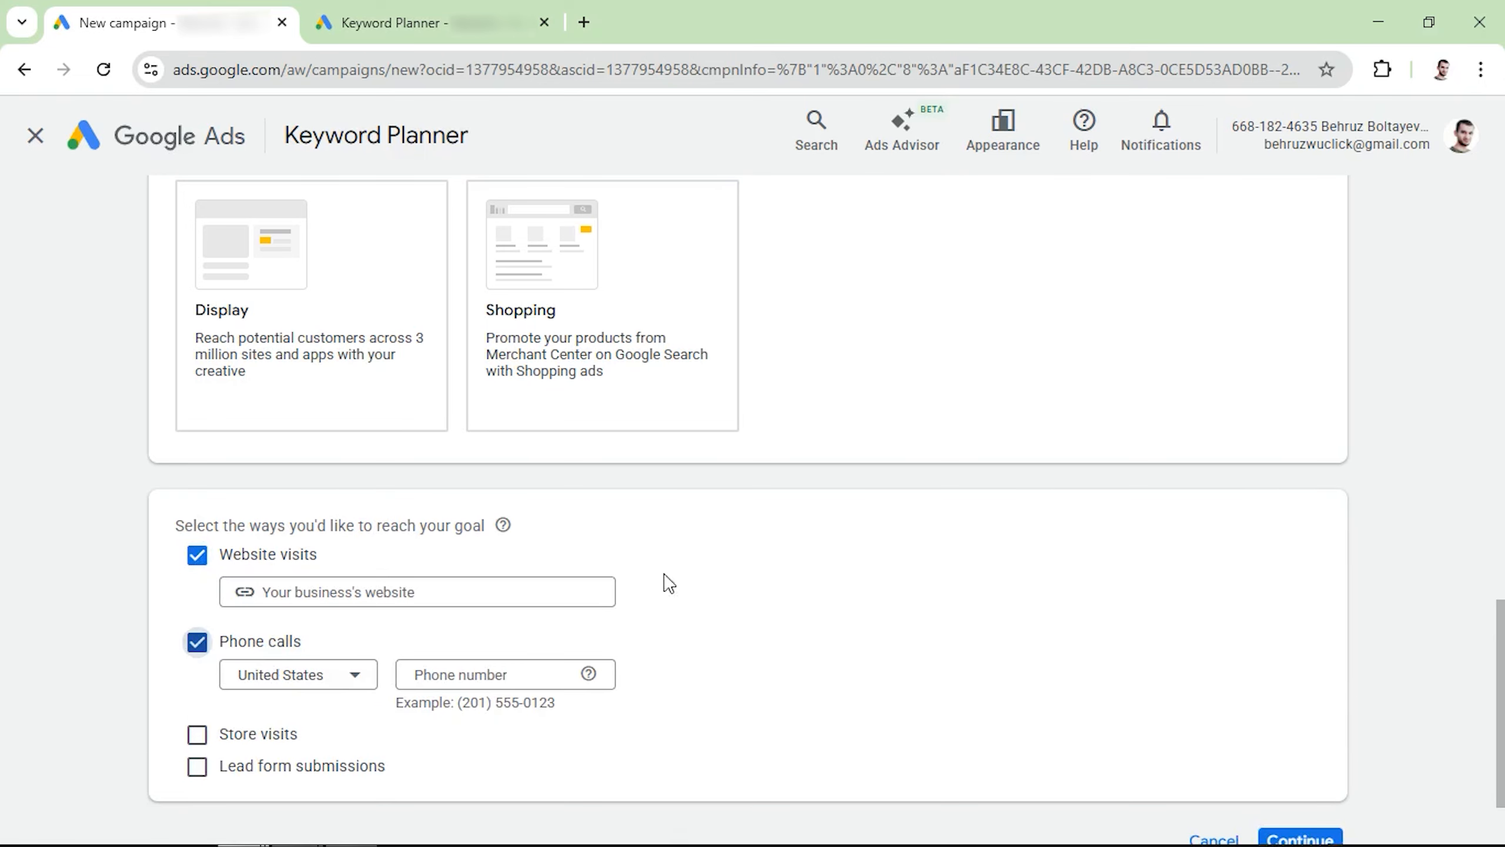
pyautogui.scroll(-2, 711, 590)
pyautogui.click(1308, 733)
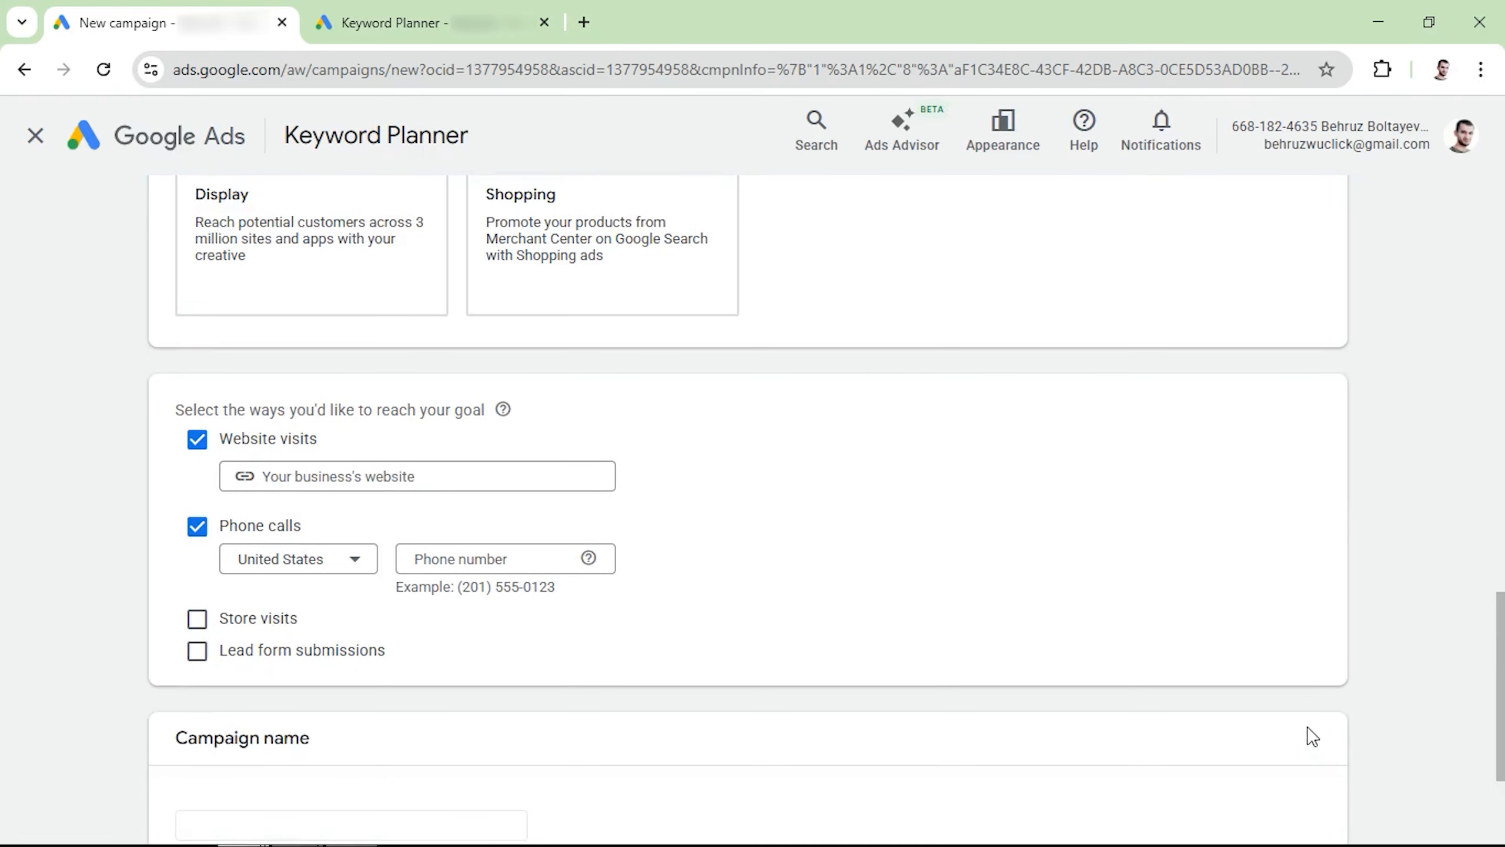
# Name the campaign "Roofing - NV" and continue with a new campaign instead of a saved draft
pyautogui.scroll(-3, 1240, 714)
pyautogui.tripleClick(344, 609)
pyautogui.write('Rooing')
pyautogui.press('BackSpace')
pyautogui.press('BackSpace')
pyautogui.press('BackSpace')
pyautogui.press('BackSpace')
pyautogui.write('fing - NV')
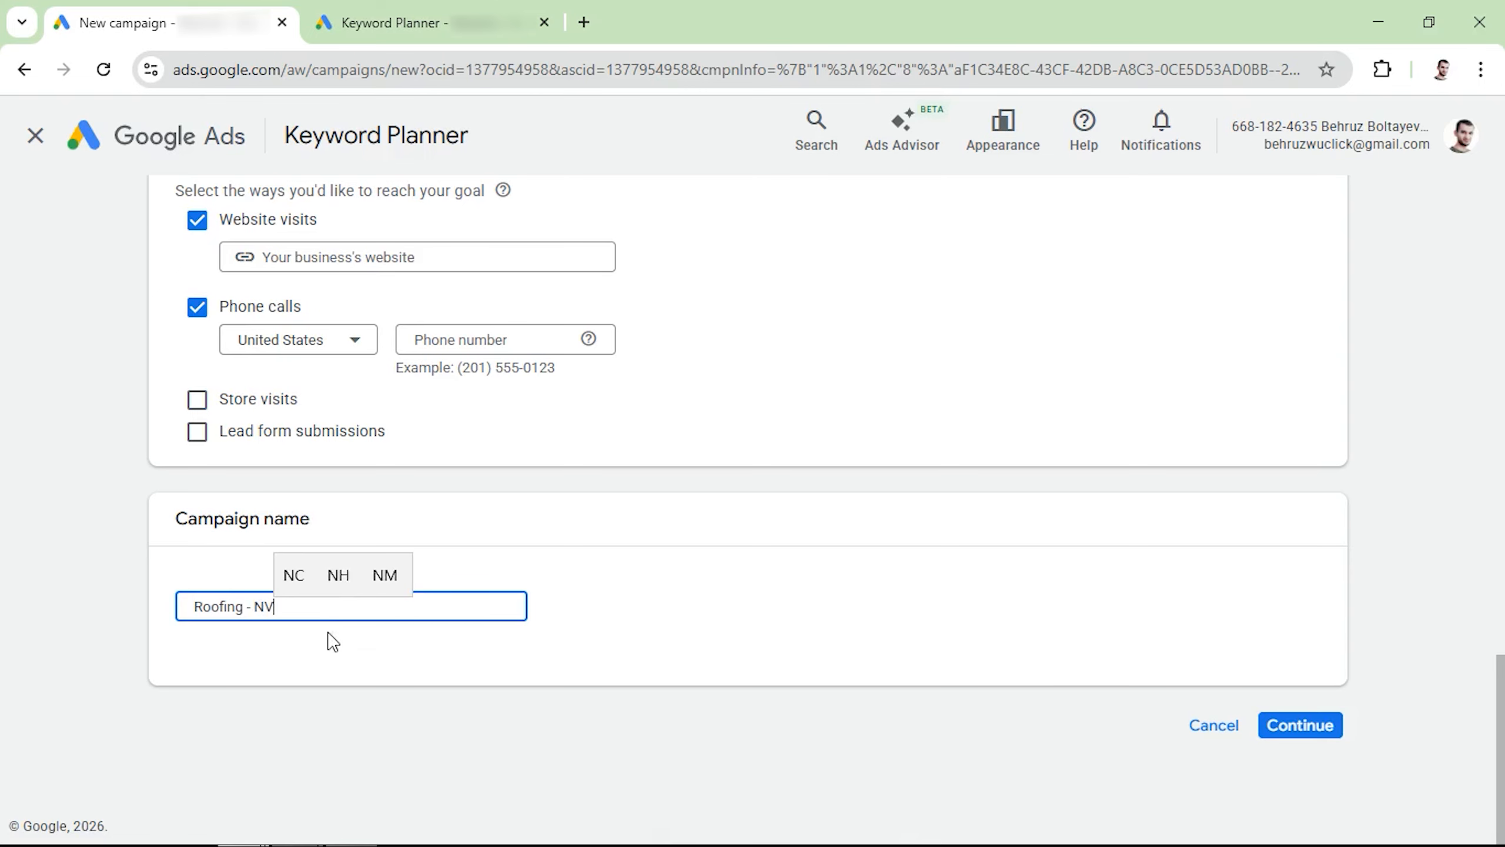
pyautogui.click(333, 642)
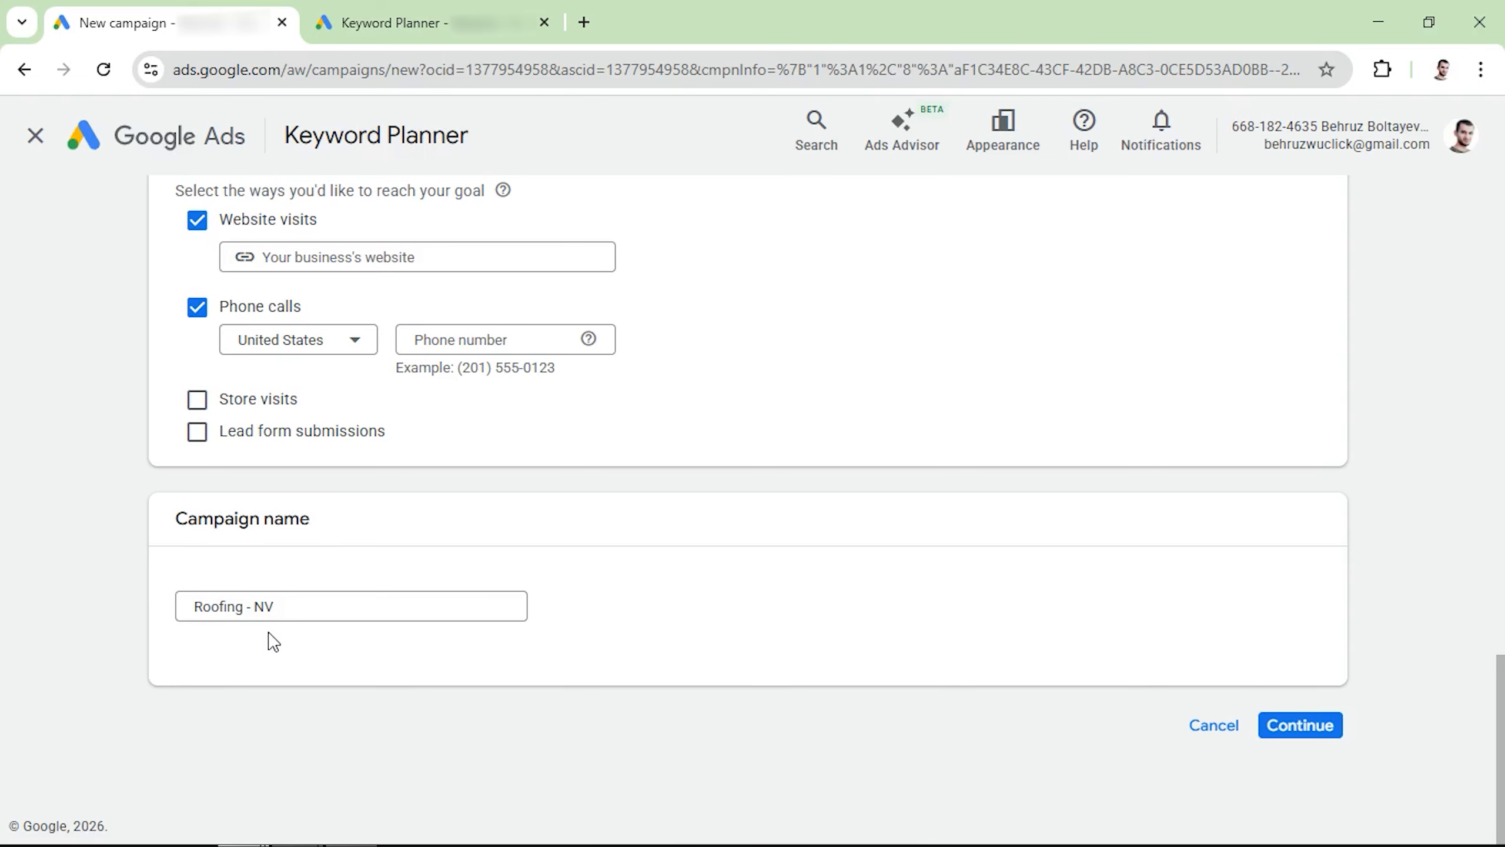
pyautogui.click(1300, 724)
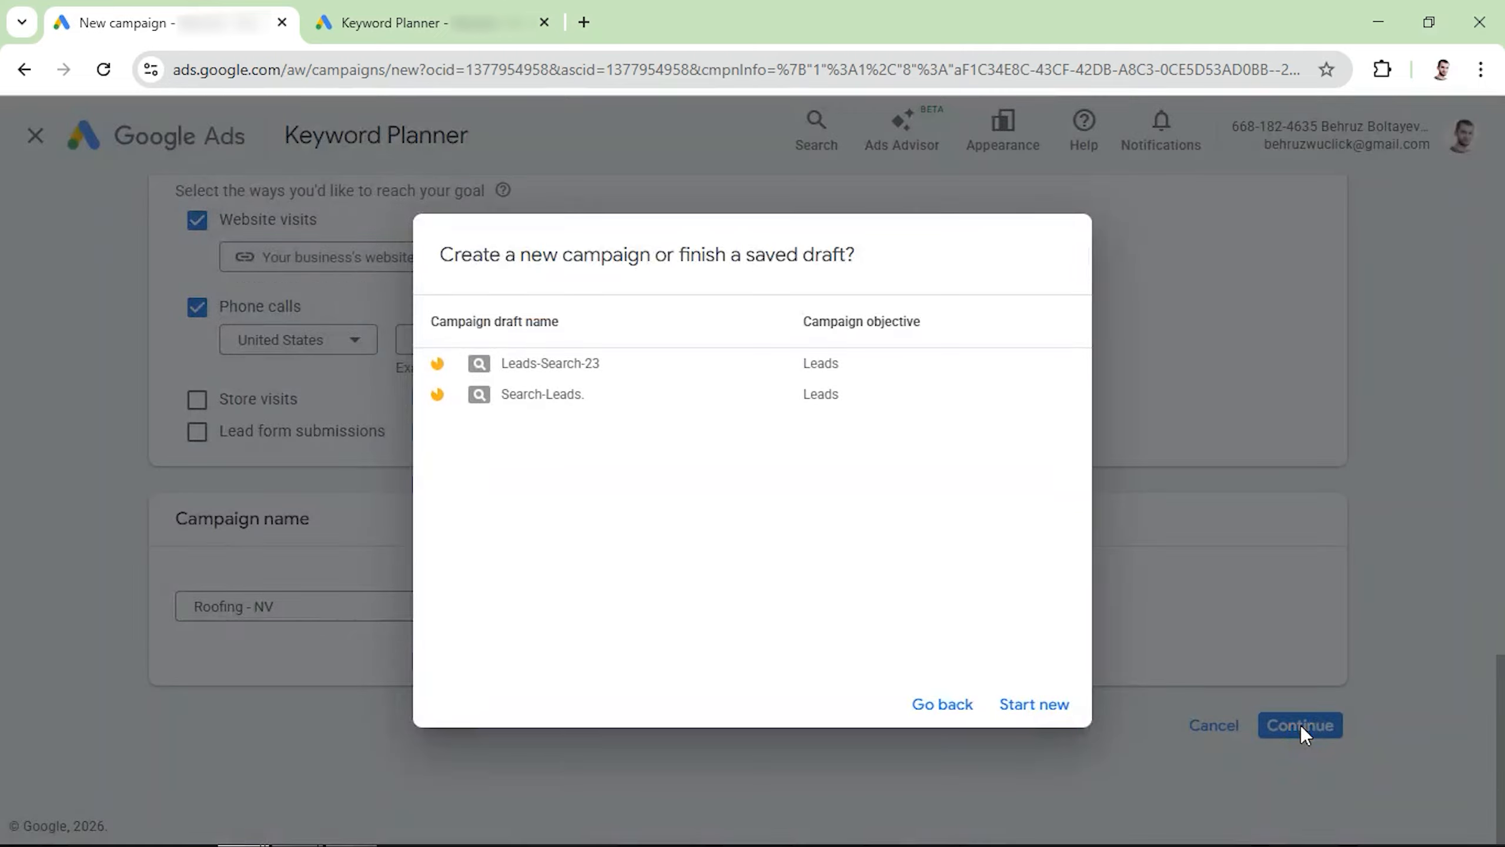
pyautogui.click(1043, 715)
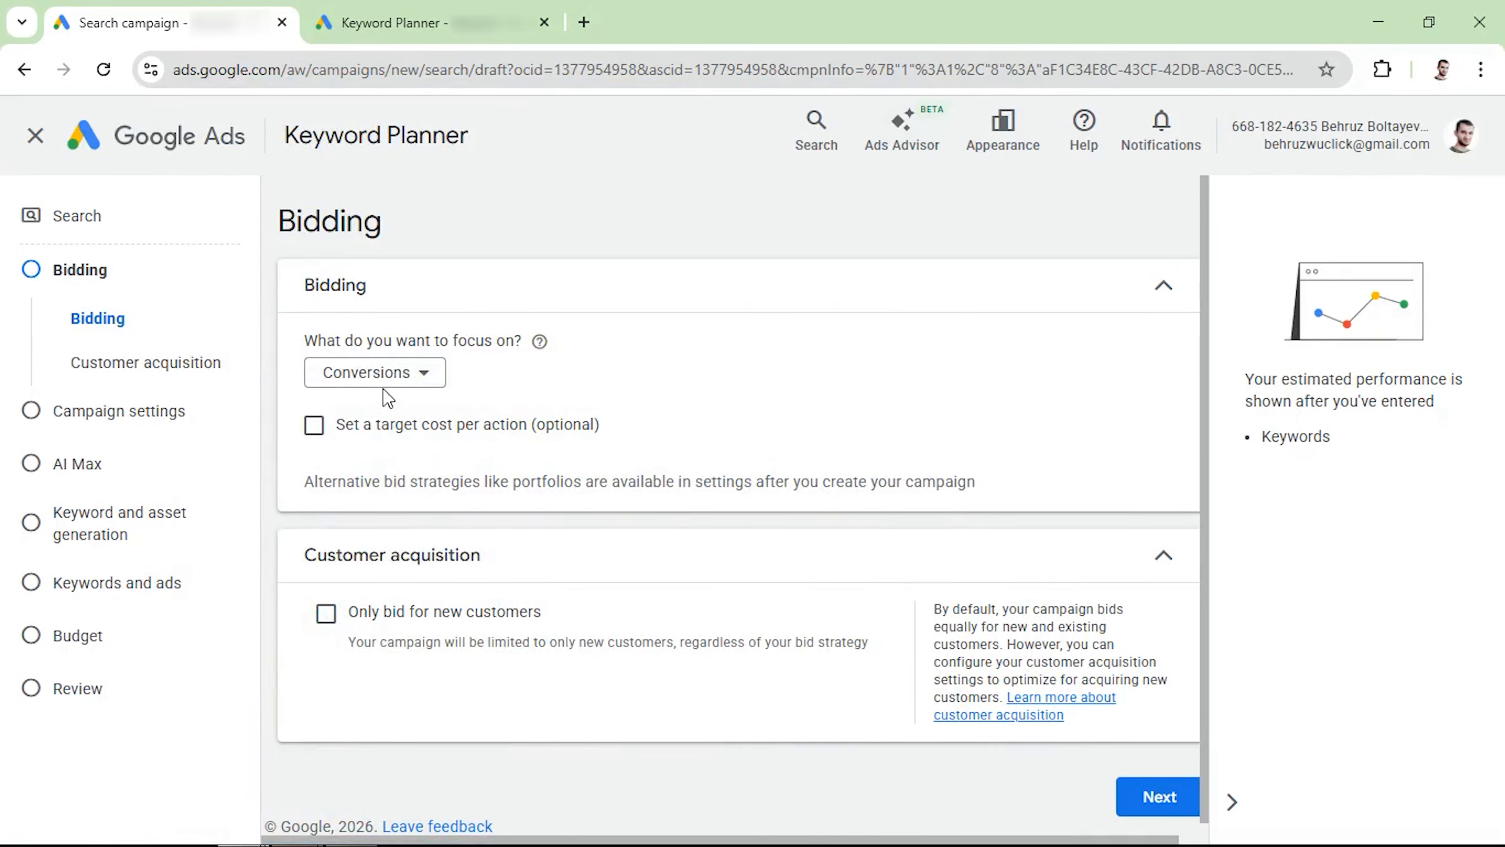
# Review the bidding focus options, keep Conversions, and try enabling a target cost per action
pyautogui.click(382, 390)
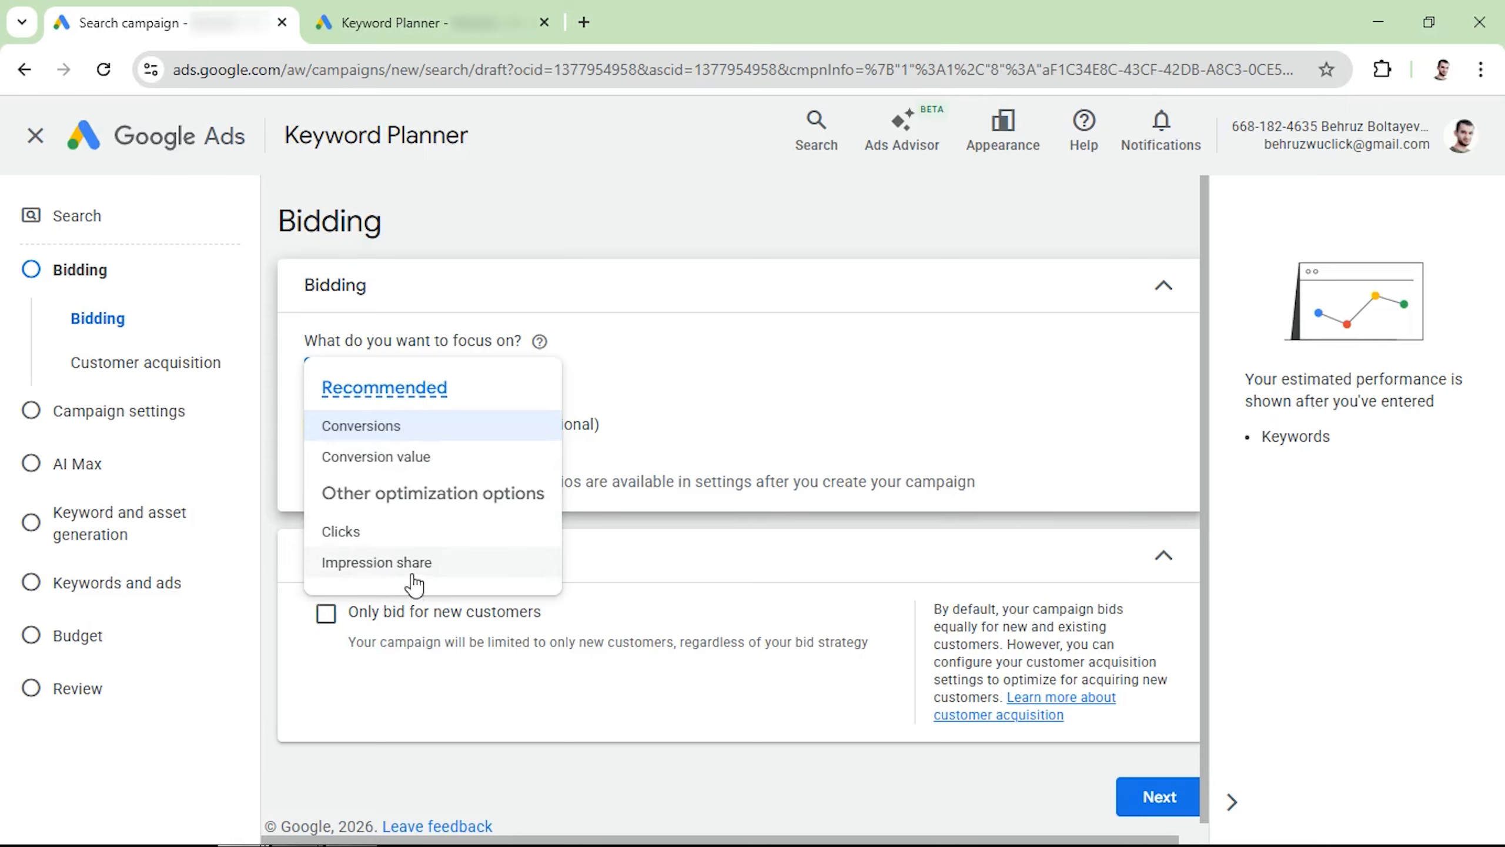
pyautogui.moveTo(354, 439)
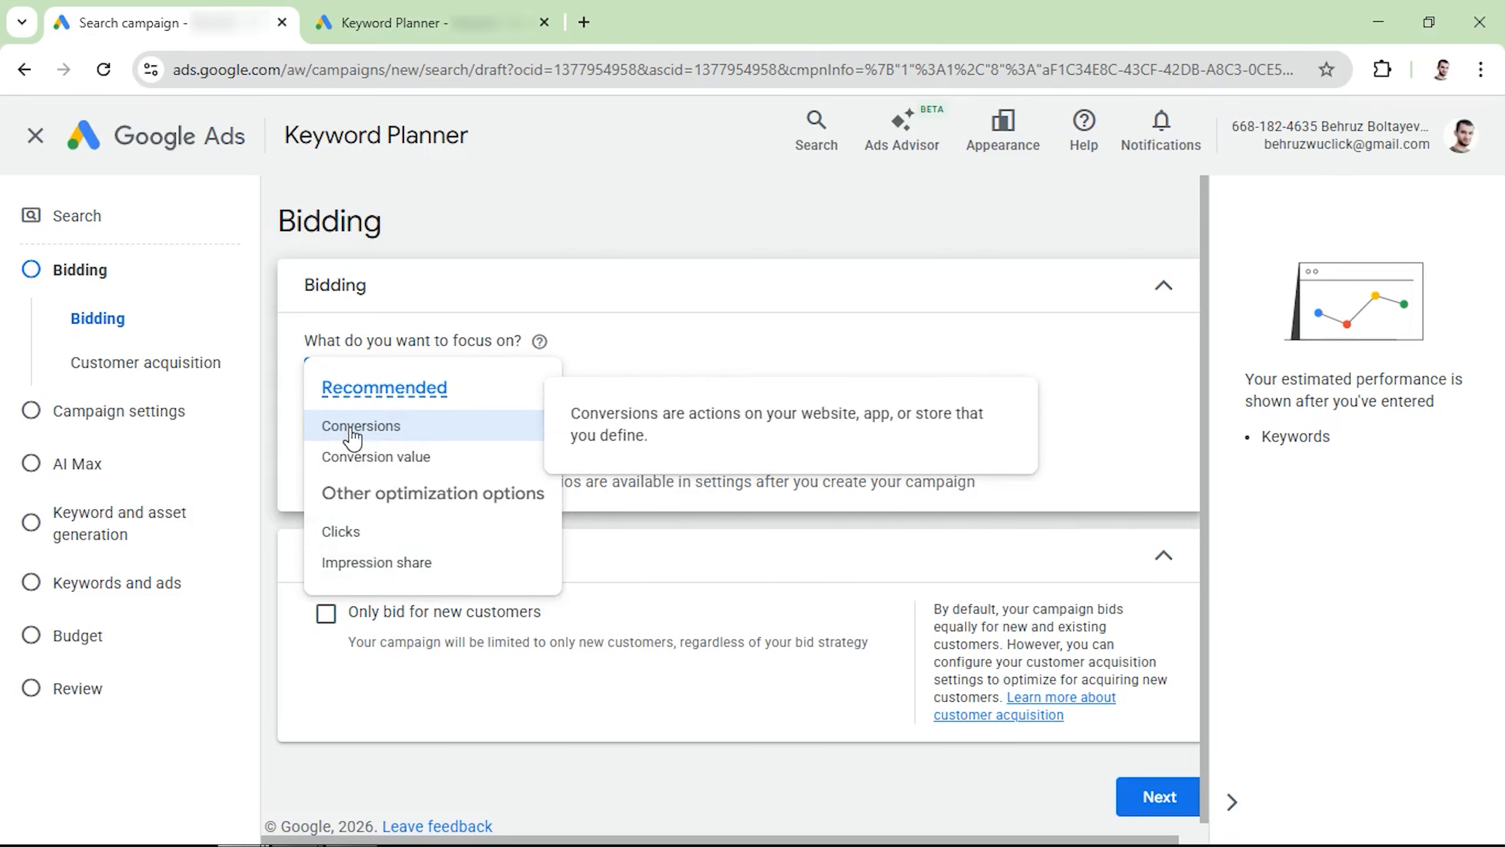
pyautogui.moveTo(349, 541)
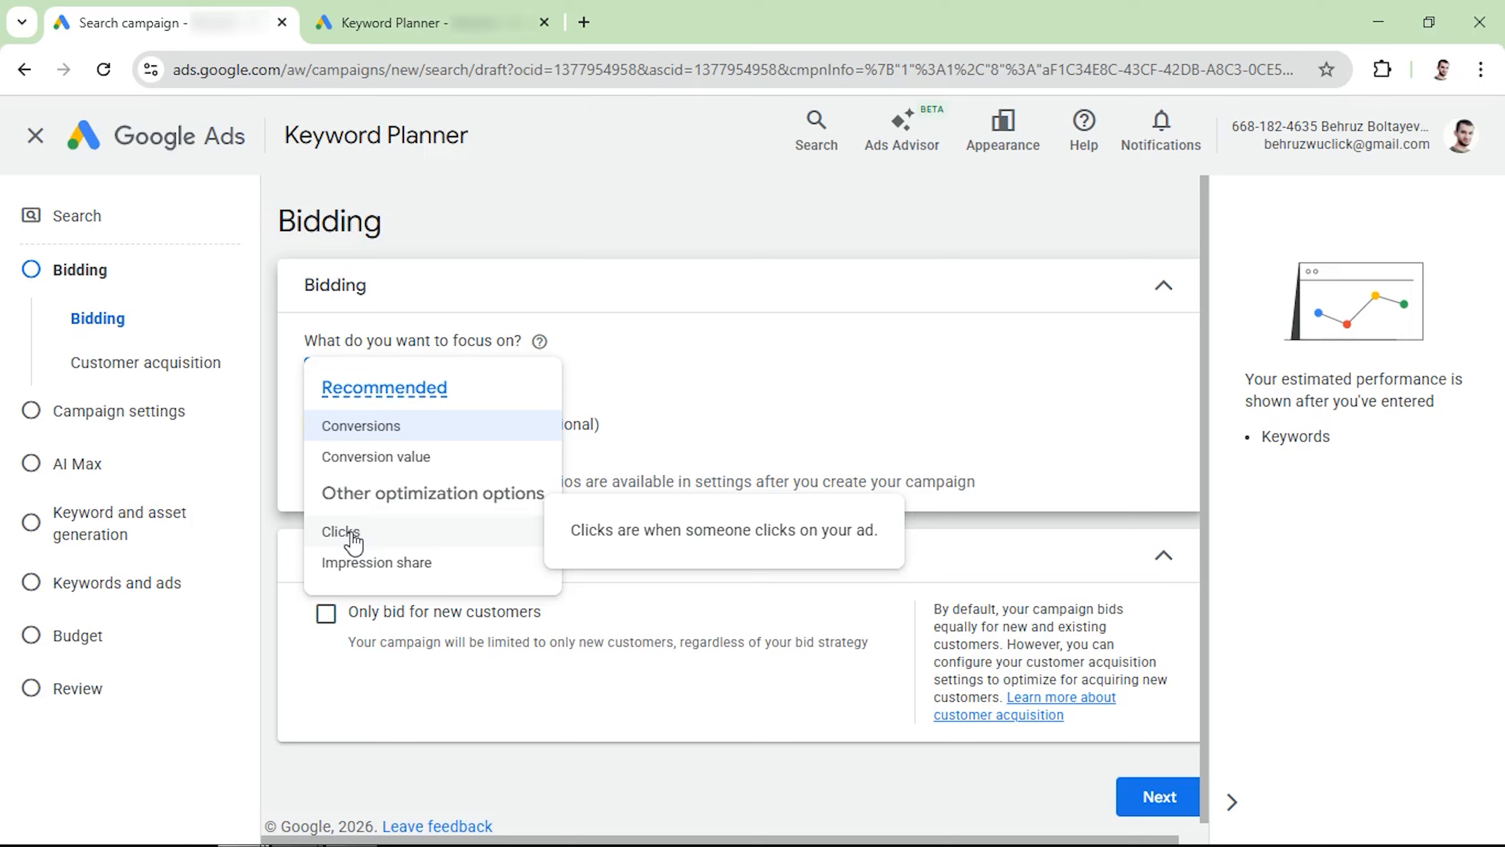
pyautogui.click(372, 440)
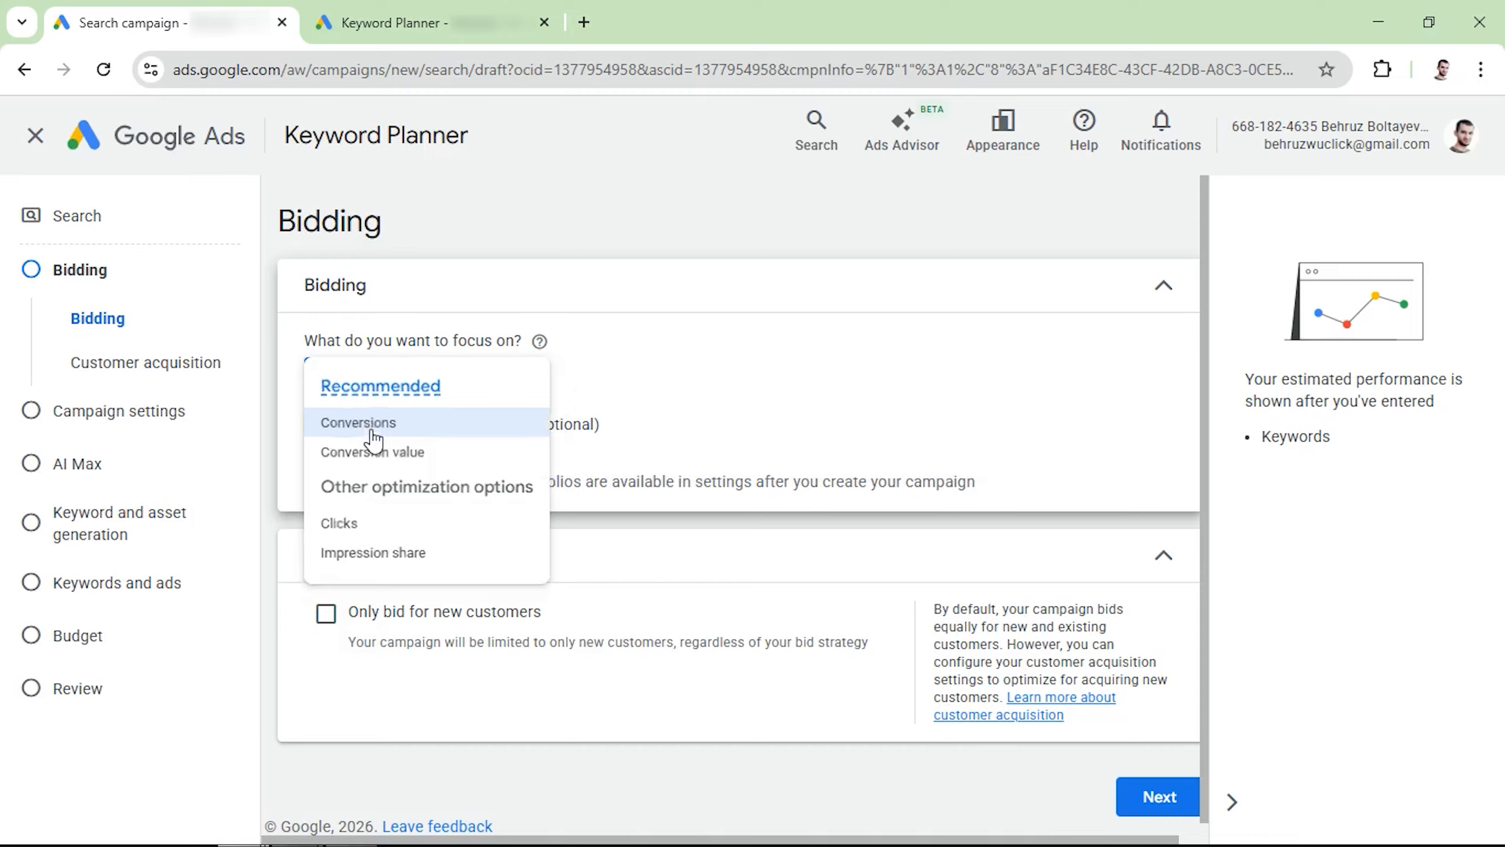
pyautogui.click(317, 426)
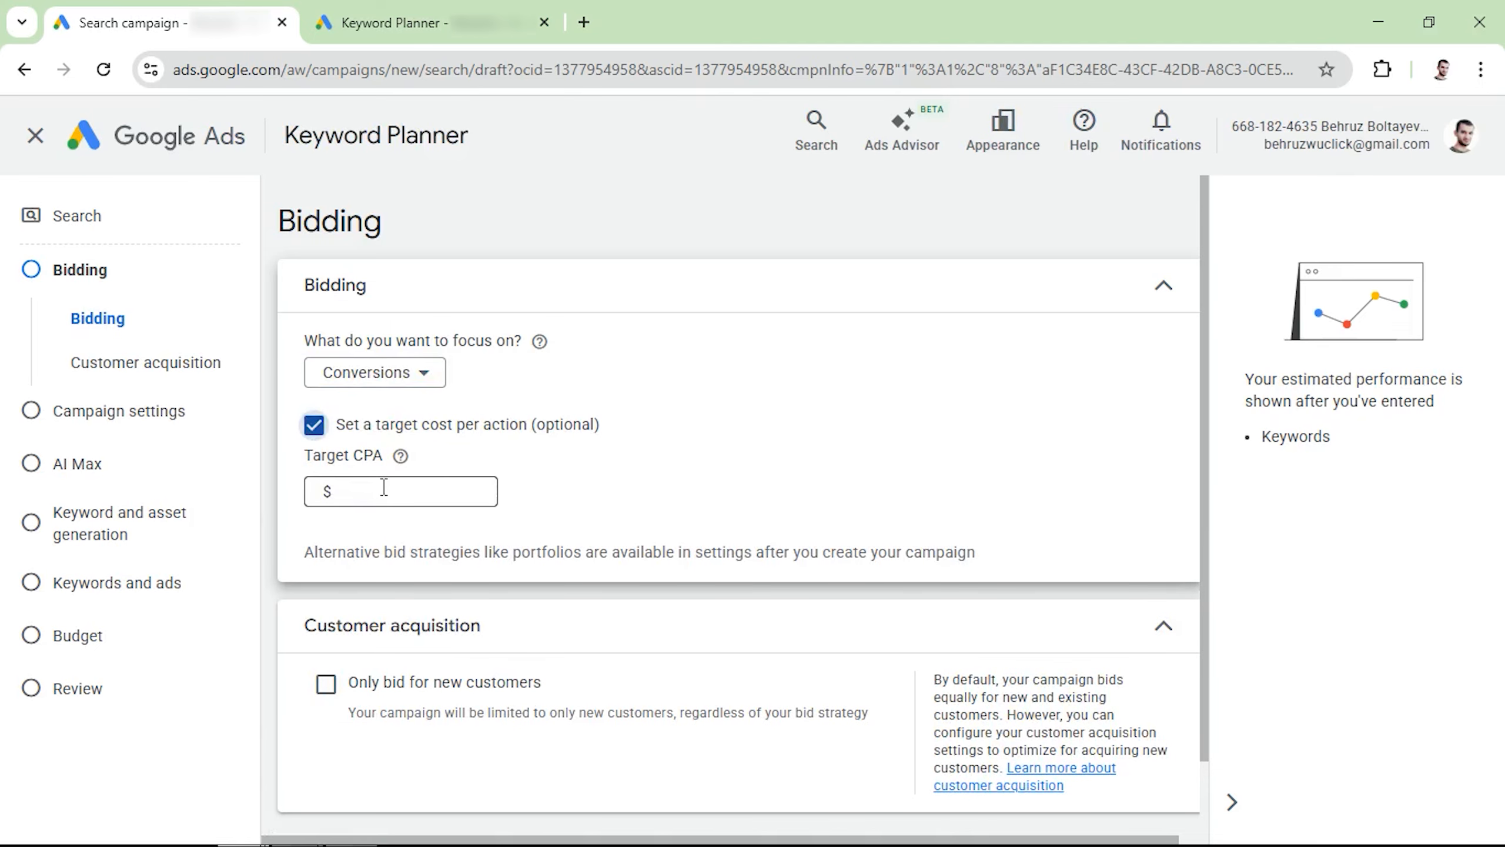
# Set the bidding focus to Clicks and enable a maximum cost per click bid limit
pyautogui.click(375, 372)
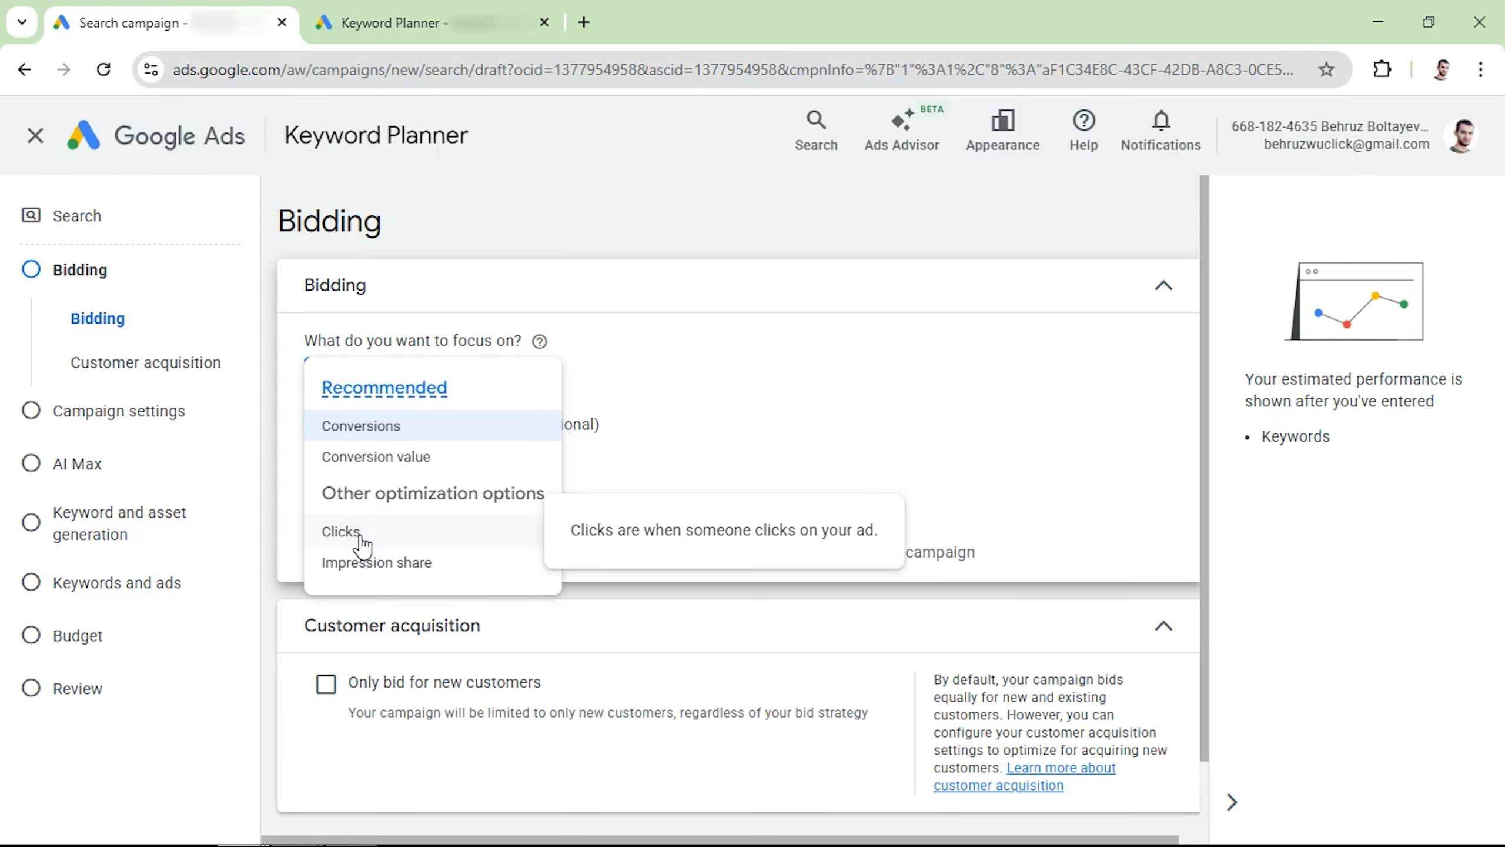
pyautogui.click(341, 531)
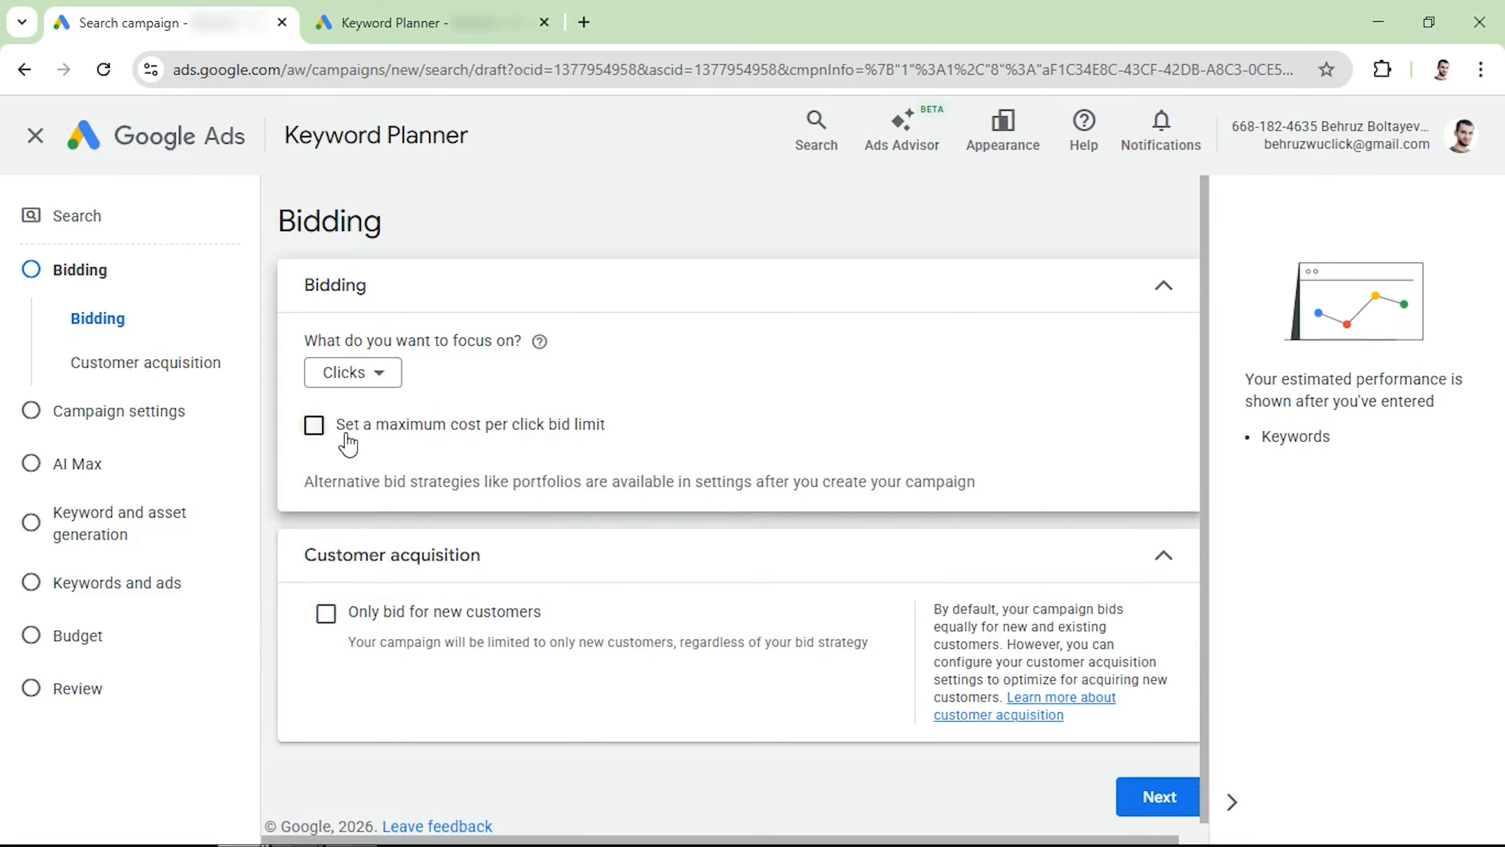
pyautogui.click(590, 425)
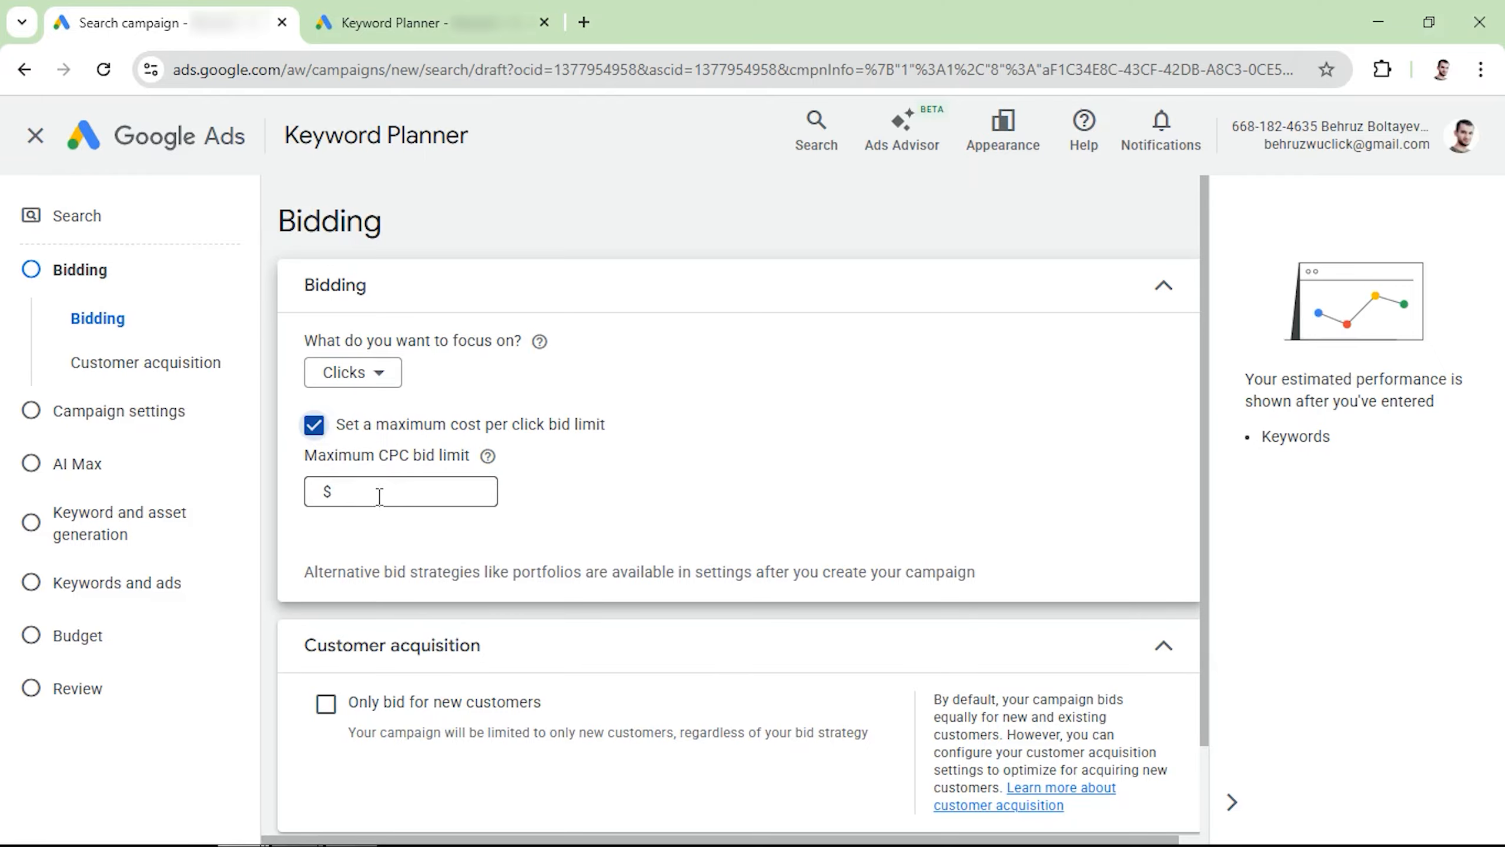
# Switch to Keyword Planner and discover new keywords for "roofing near me"
pyautogui.click(411, 22)
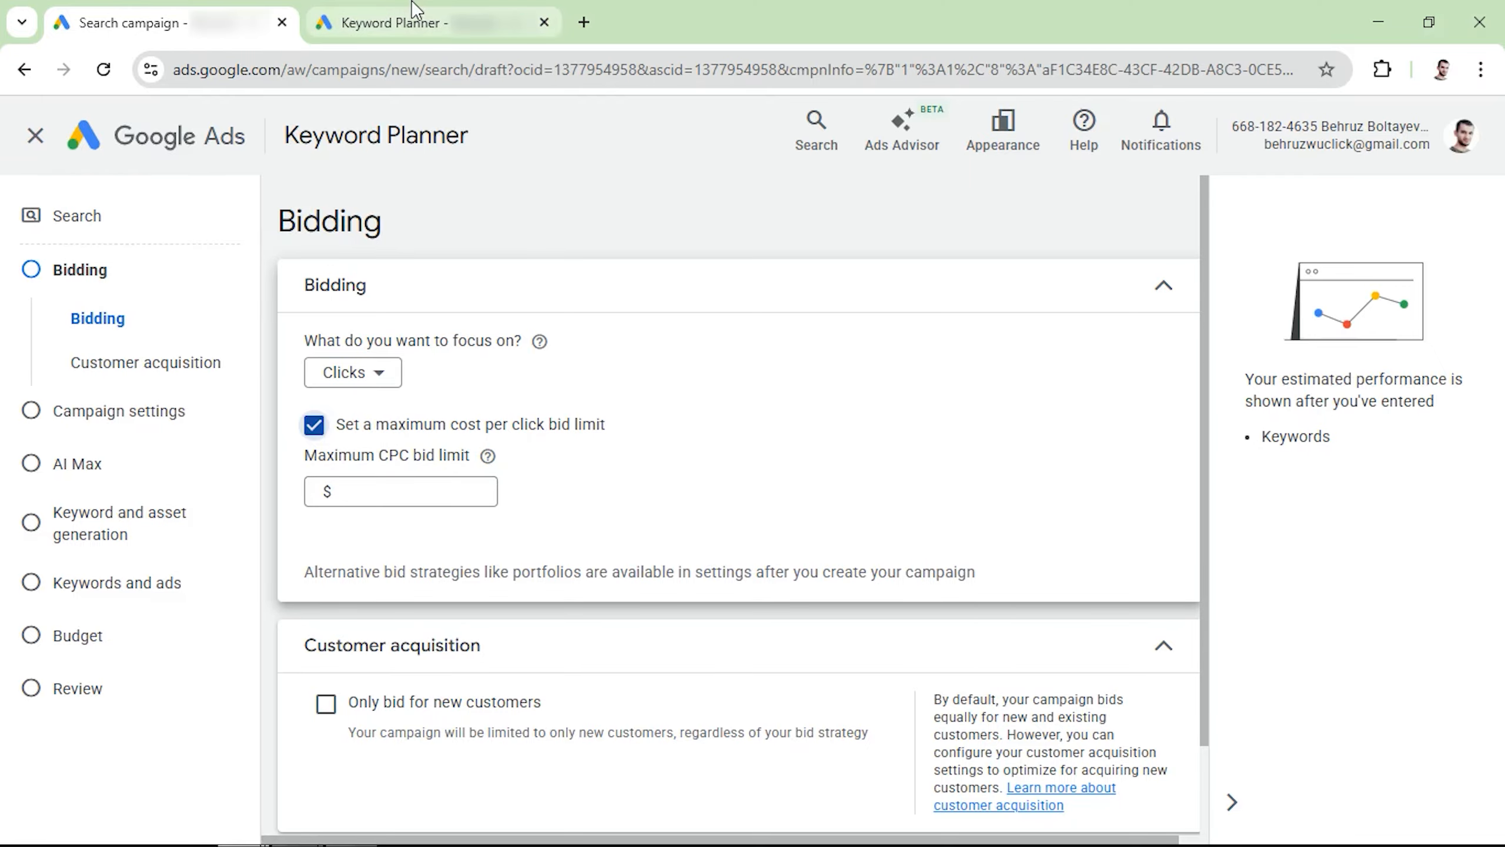
pyautogui.moveTo(44, 474)
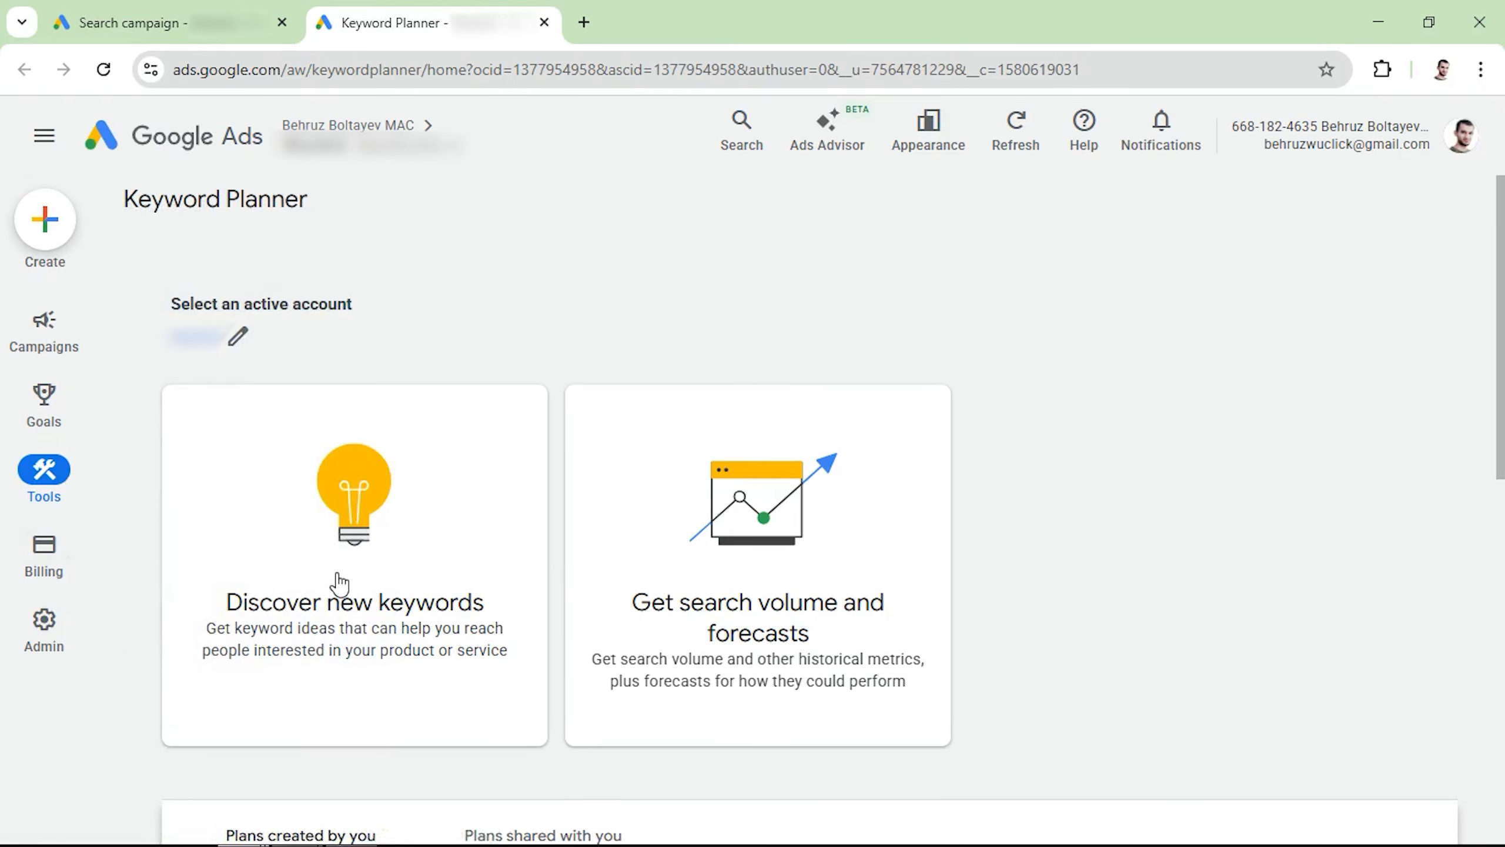
pyautogui.click(340, 584)
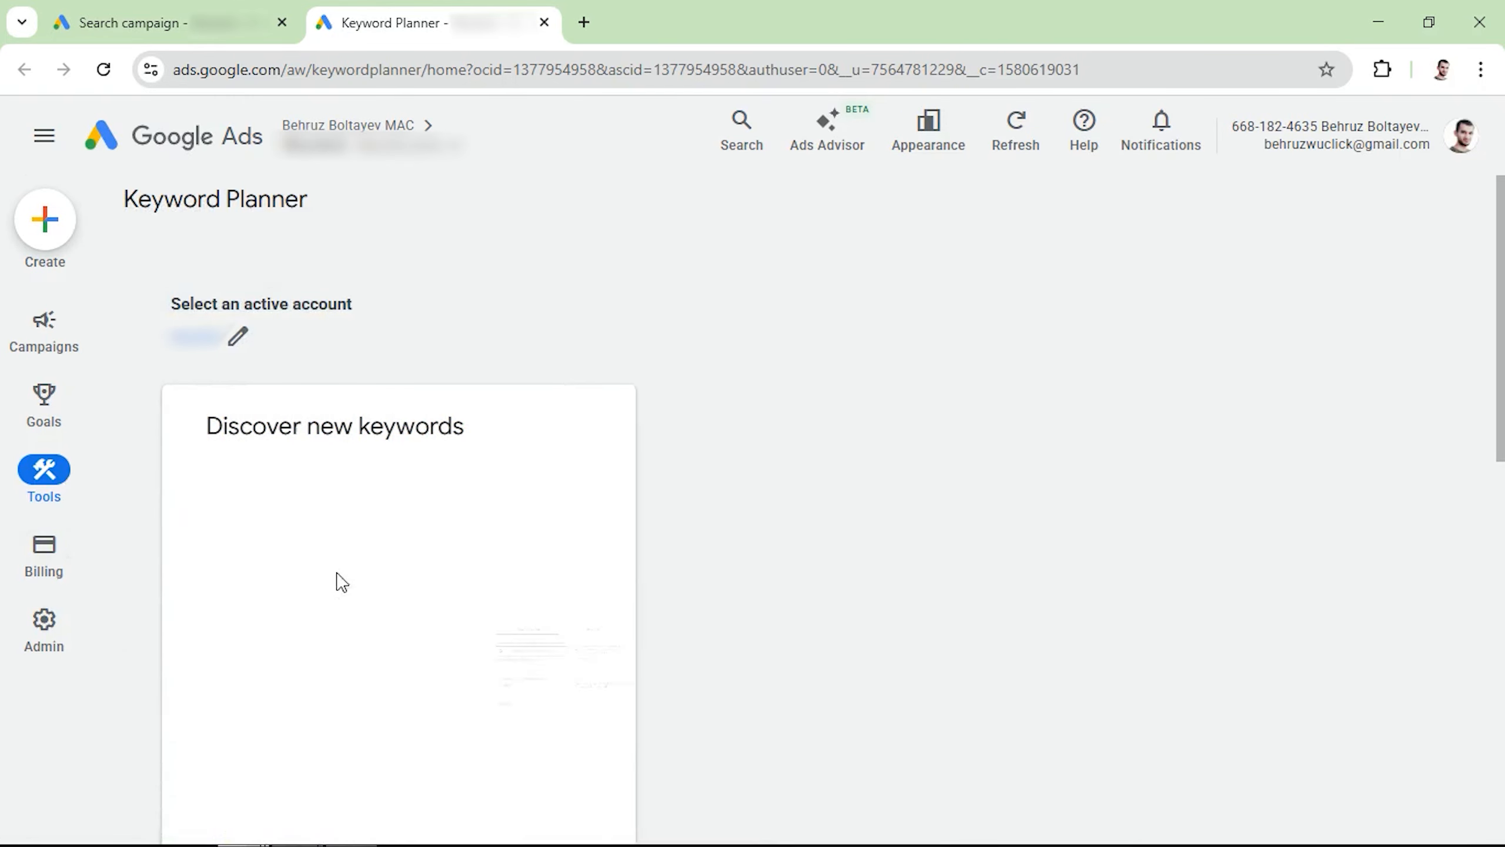
pyautogui.write('roofing near me')
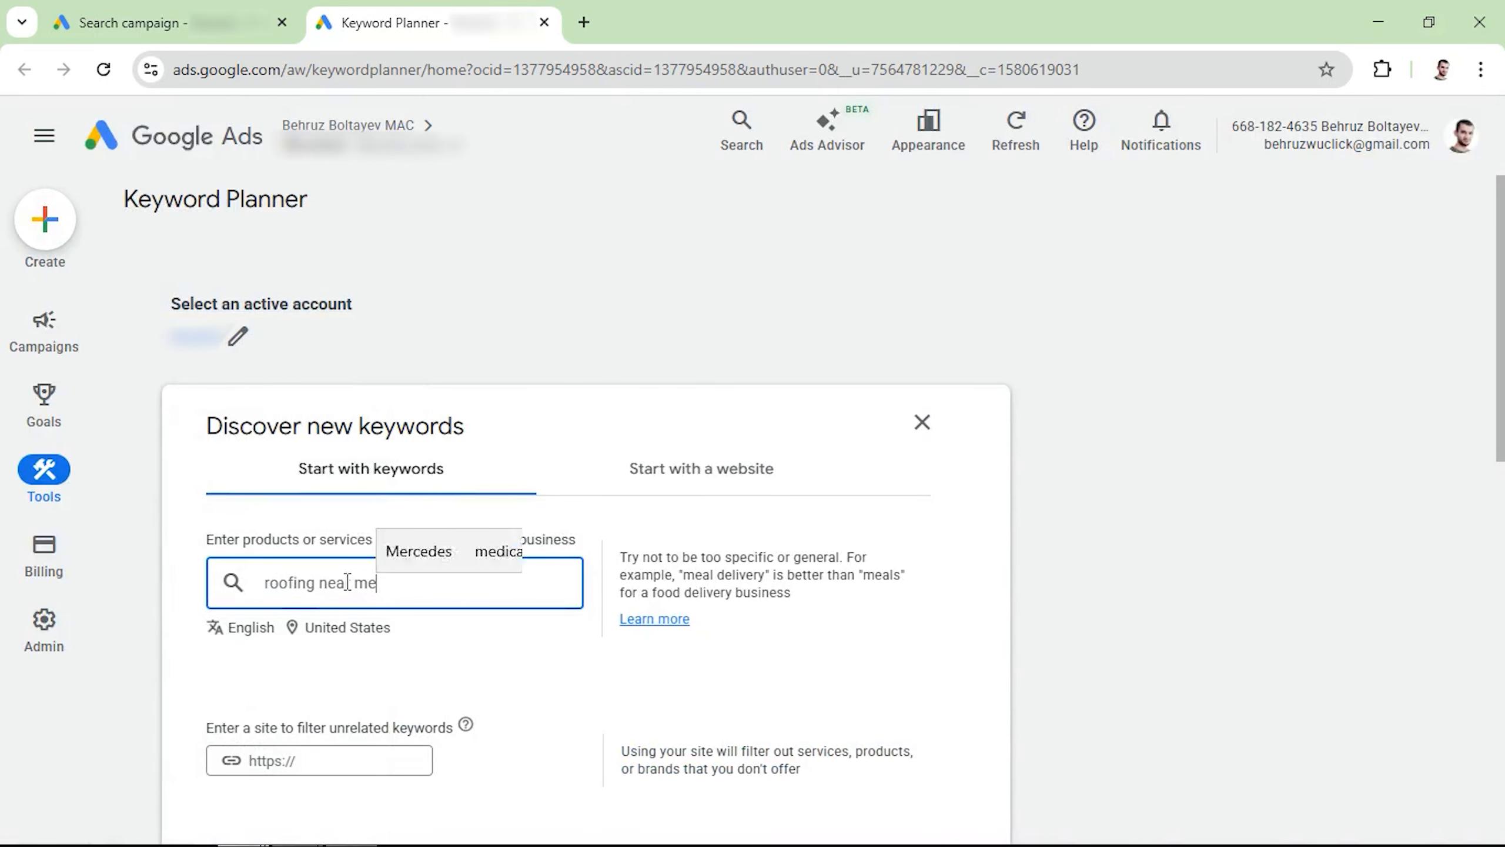
pyautogui.press('Return')
pyautogui.press('Return')
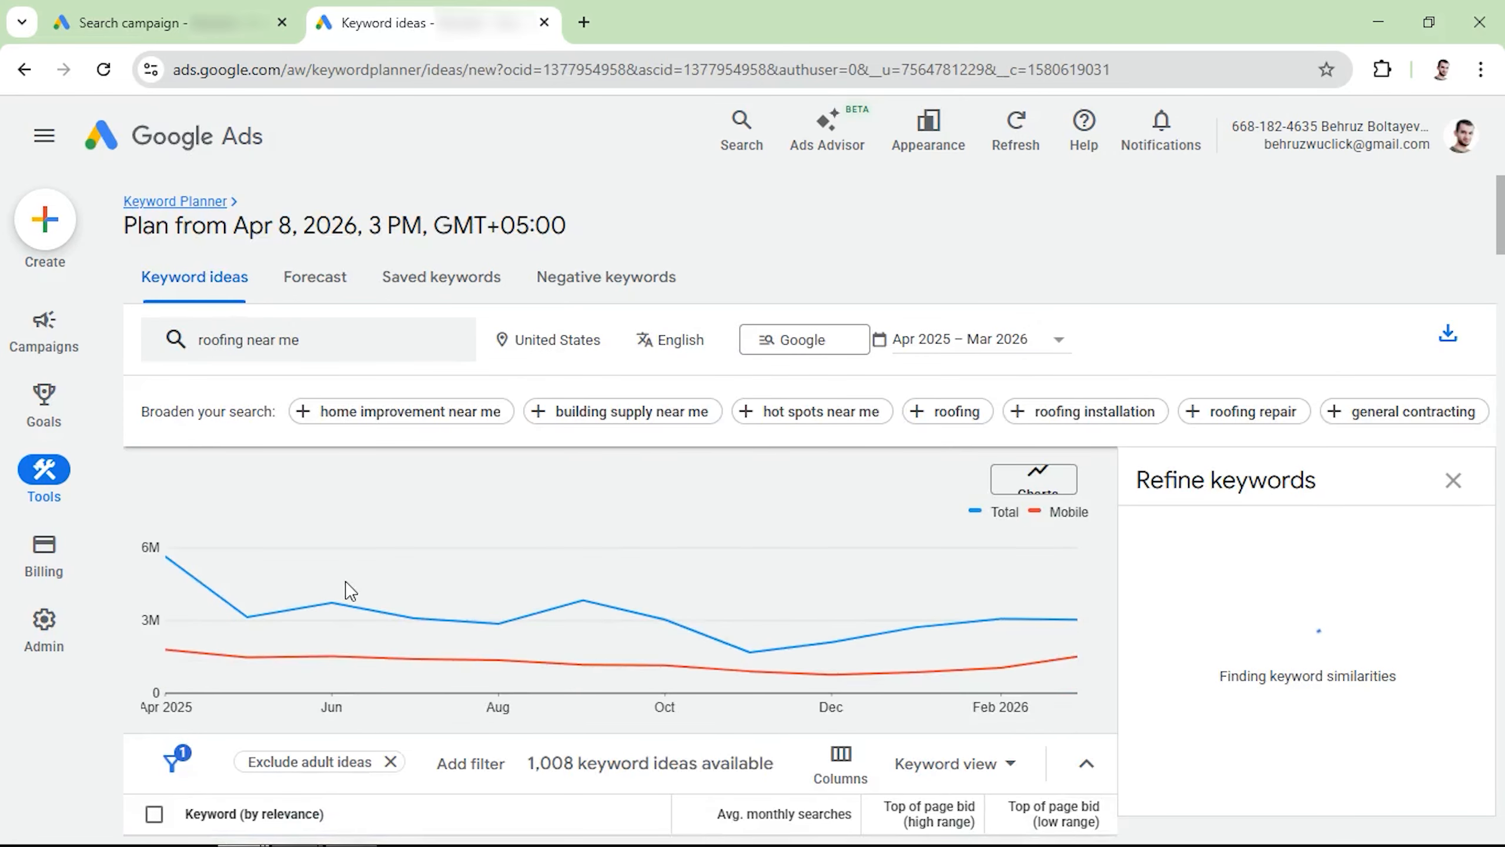
# Close the keyword refinement suggestions and examine the top-of-page bid ranges of the roofing keyword ideas
pyautogui.click(1453, 481)
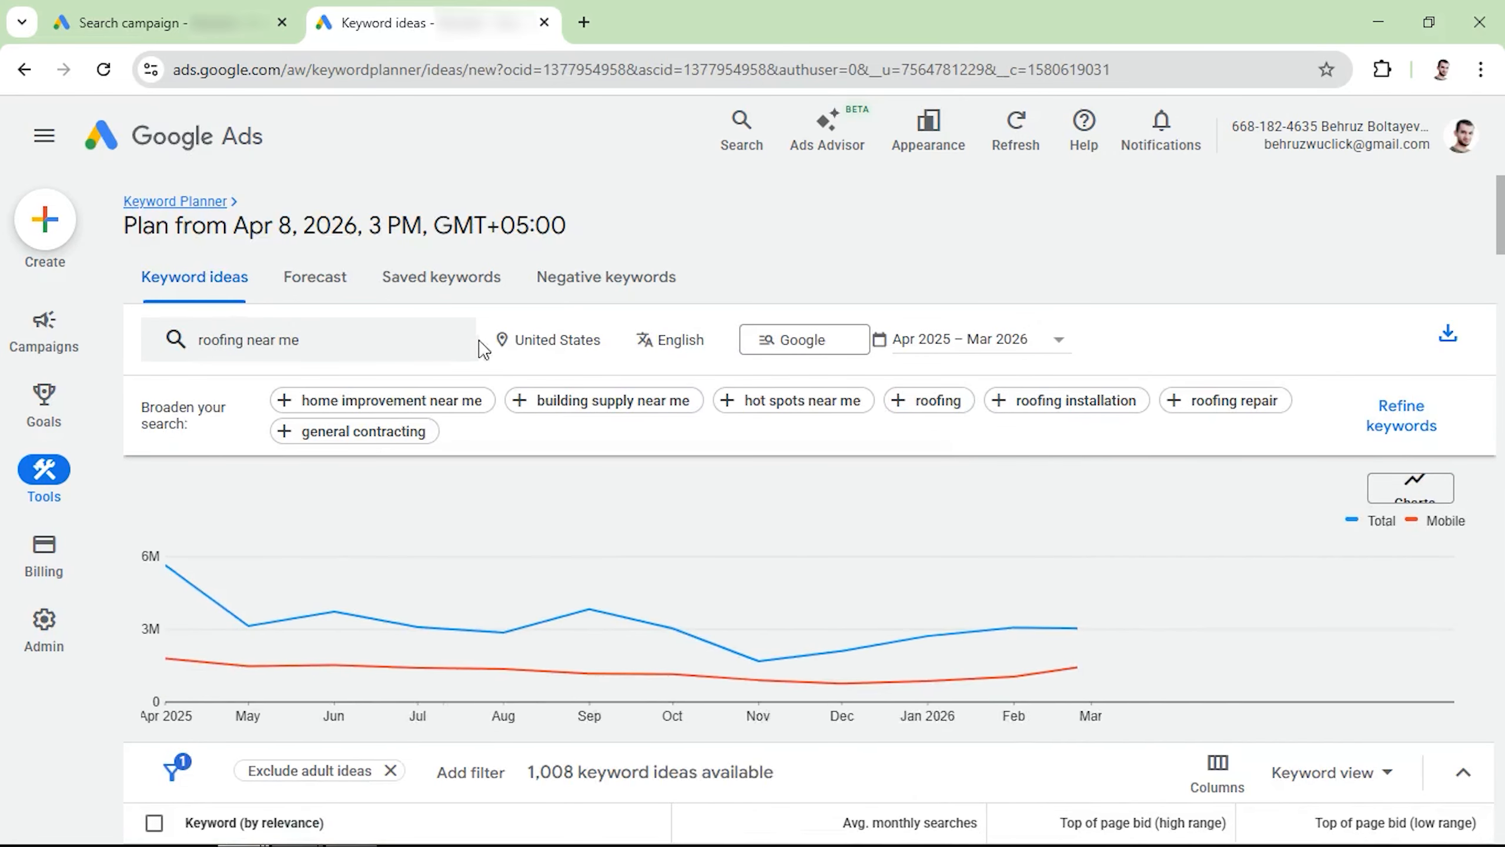
pyautogui.scroll(-1, 607, 430)
pyautogui.scroll(-3, 608, 430)
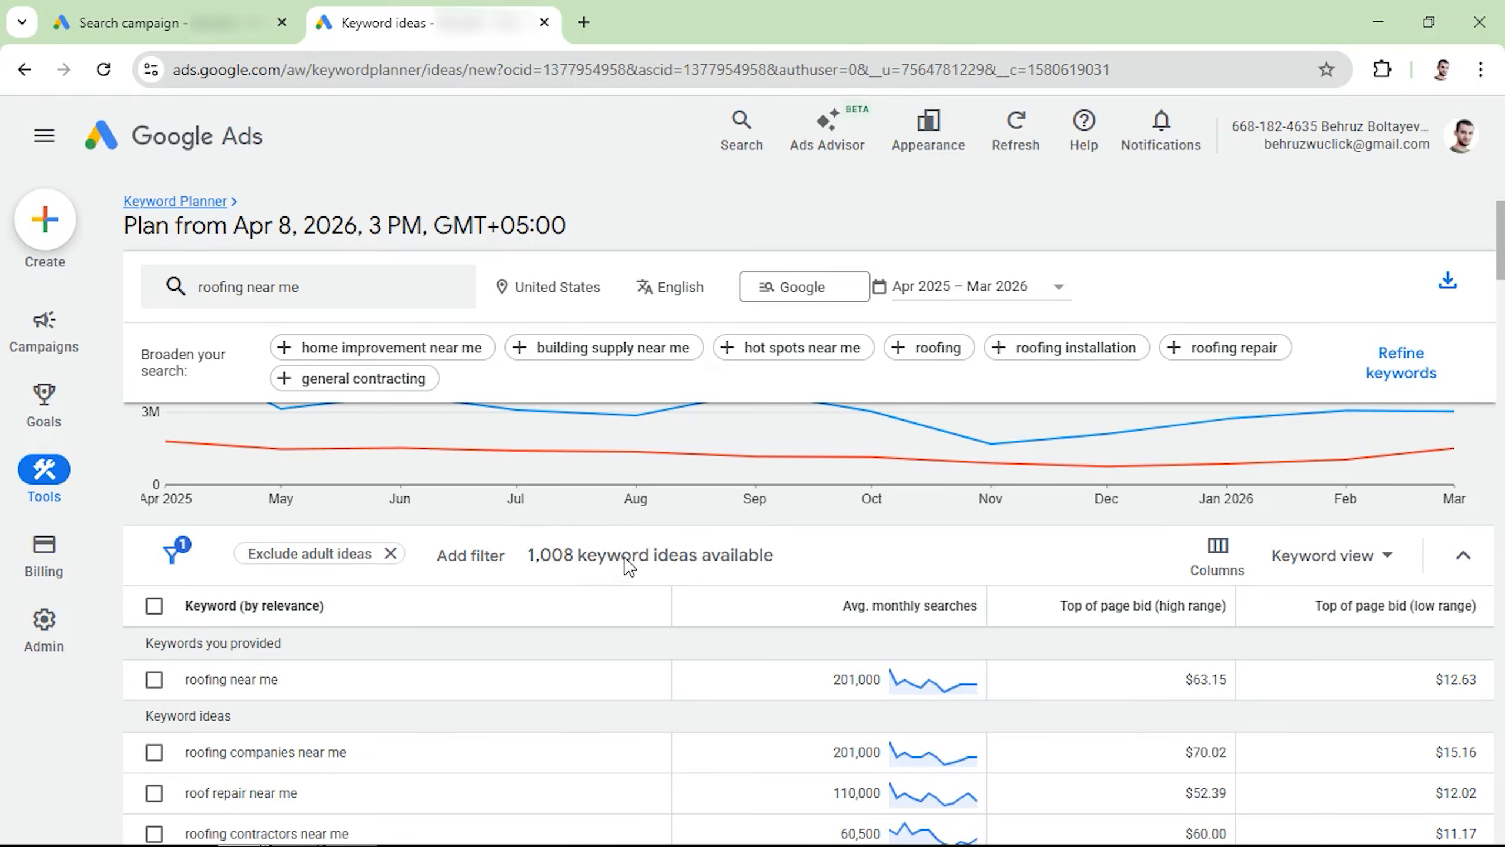
pyautogui.scroll(-1, 830, 655)
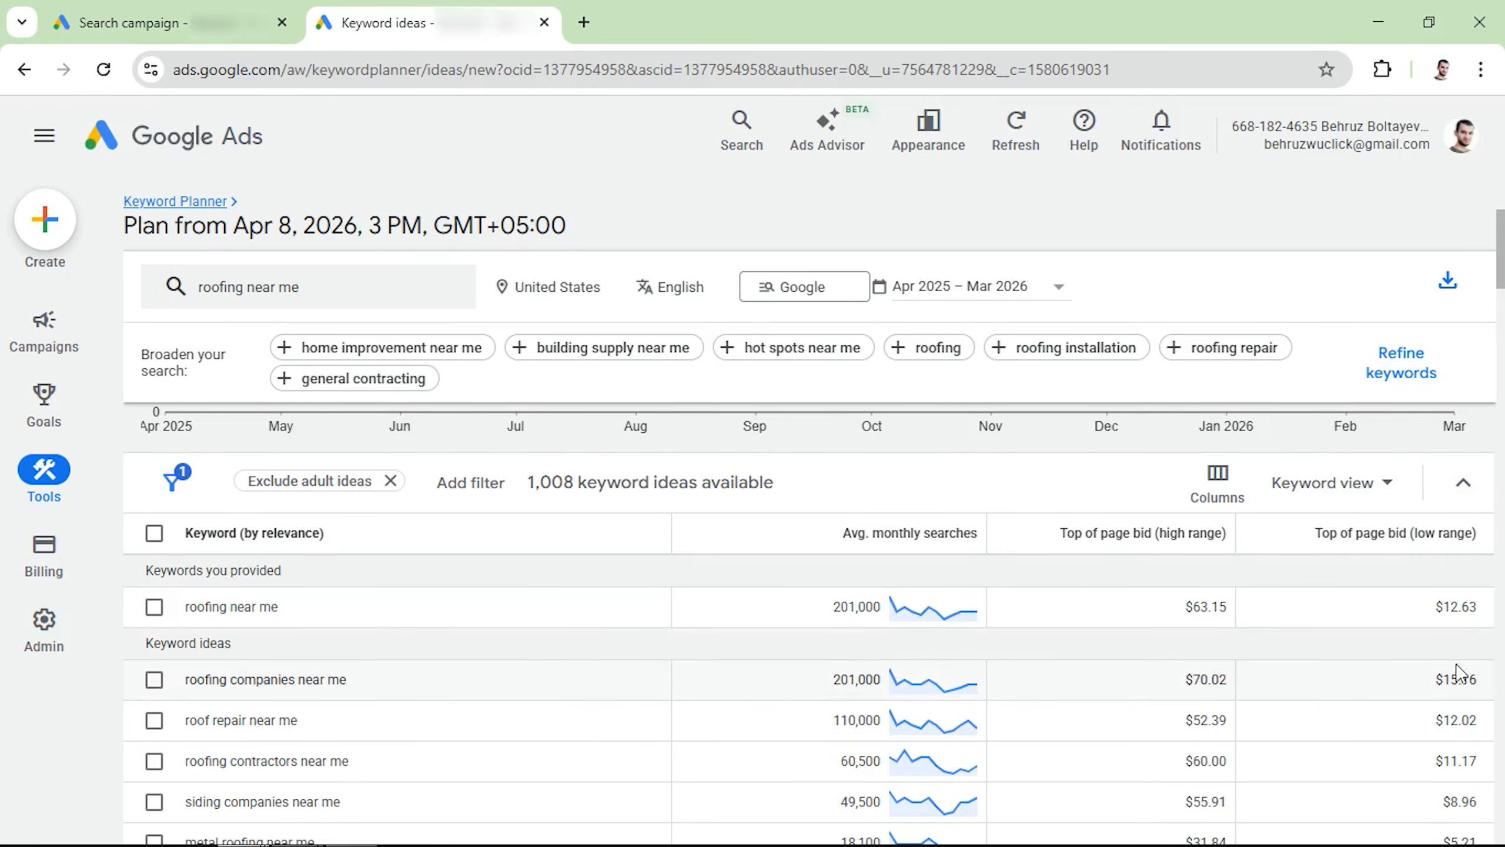
# Change the Keyword Planner location from the whole country to the city of New York, New York, United States
pyautogui.scroll(-1, 1439, 712)
pyautogui.scroll(1, 1422, 777)
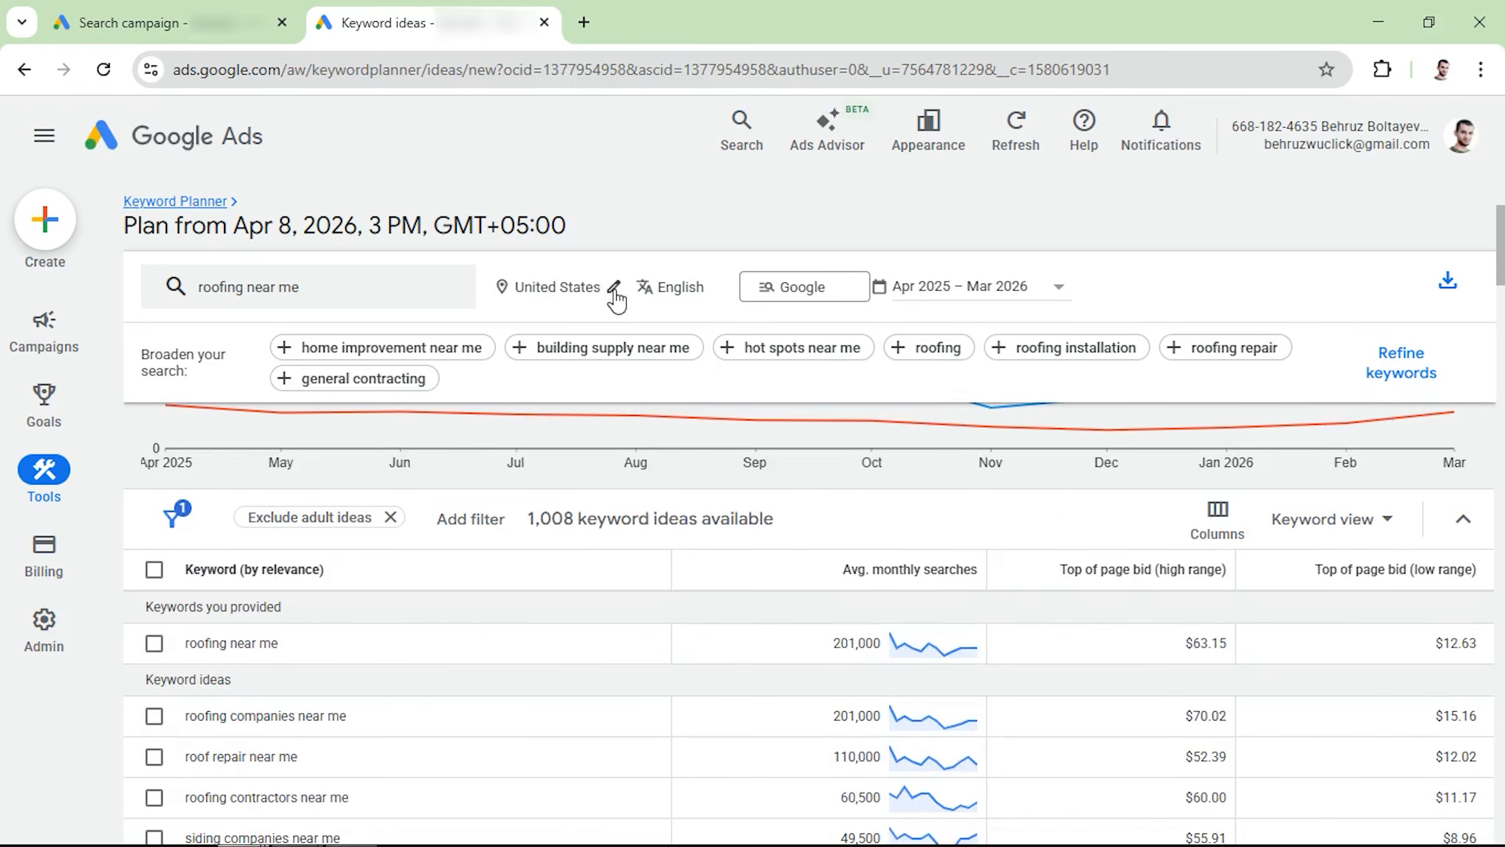
pyautogui.click(614, 291)
pyautogui.click(727, 395)
pyautogui.click(466, 257)
pyautogui.write('new ')
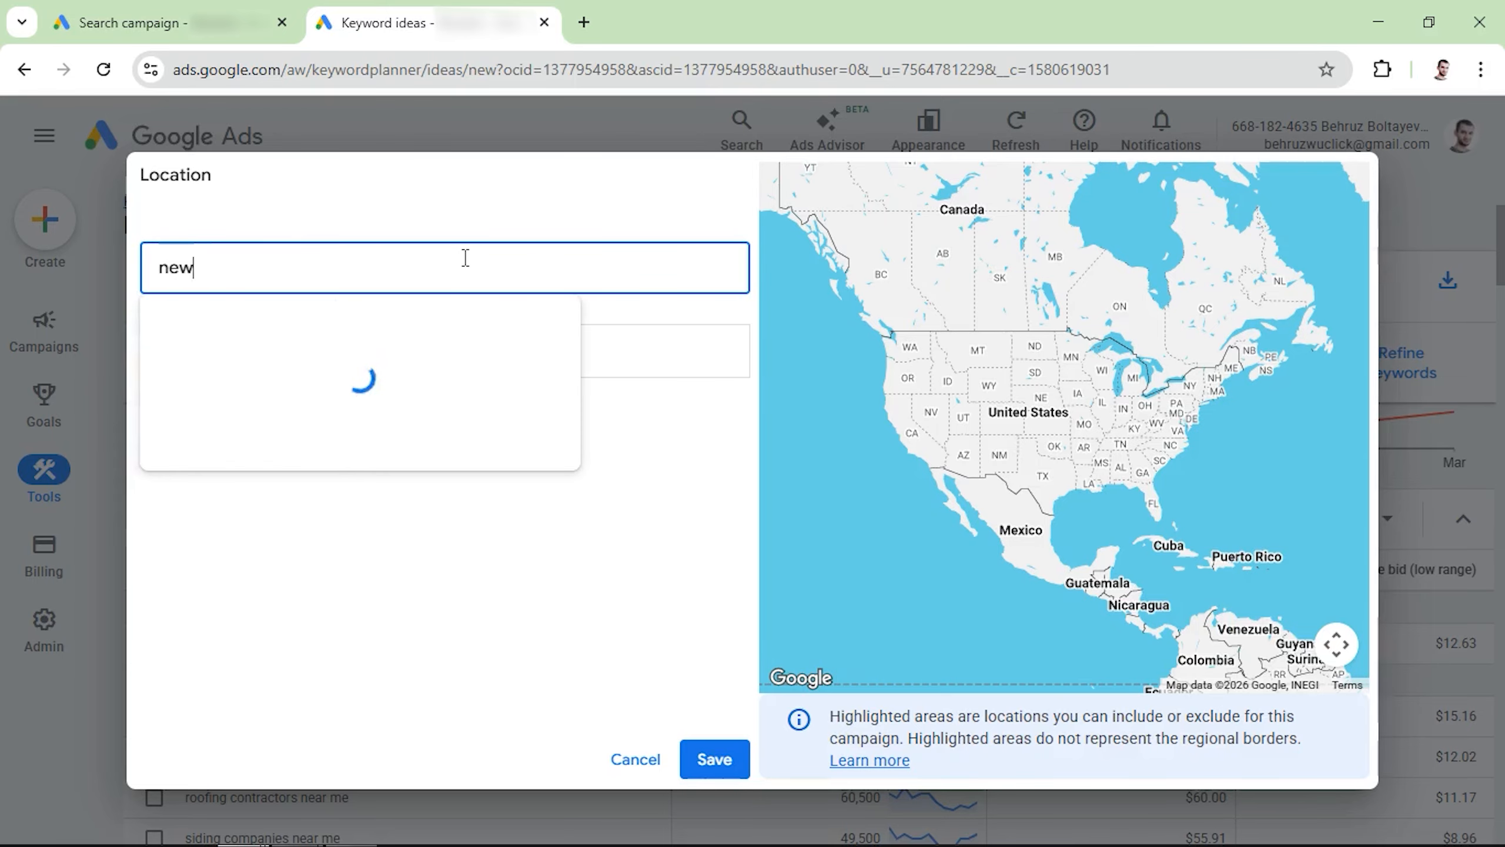
pyautogui.write('york')
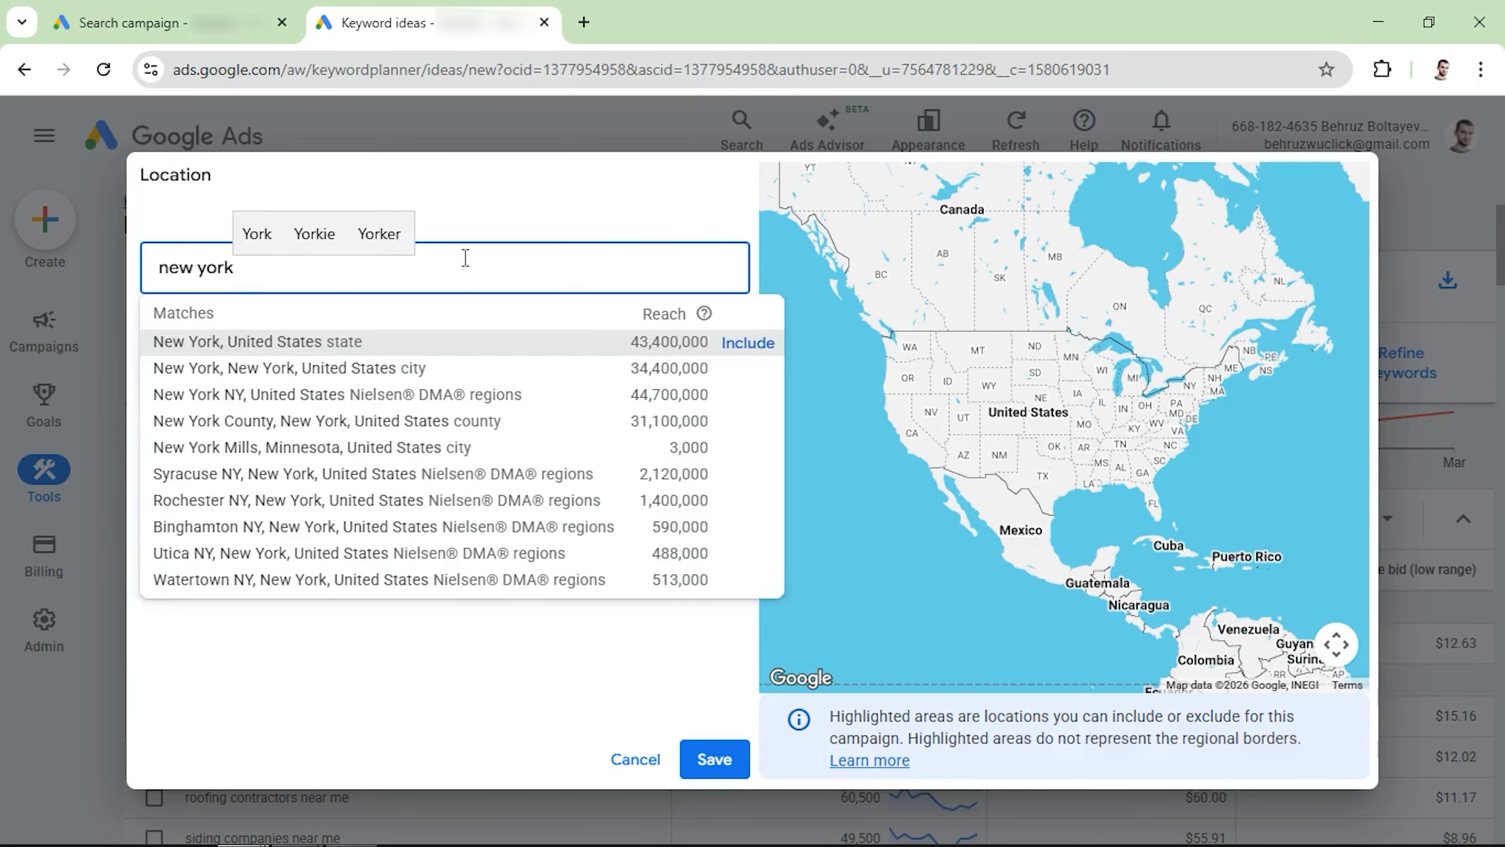
pyautogui.click(748, 367)
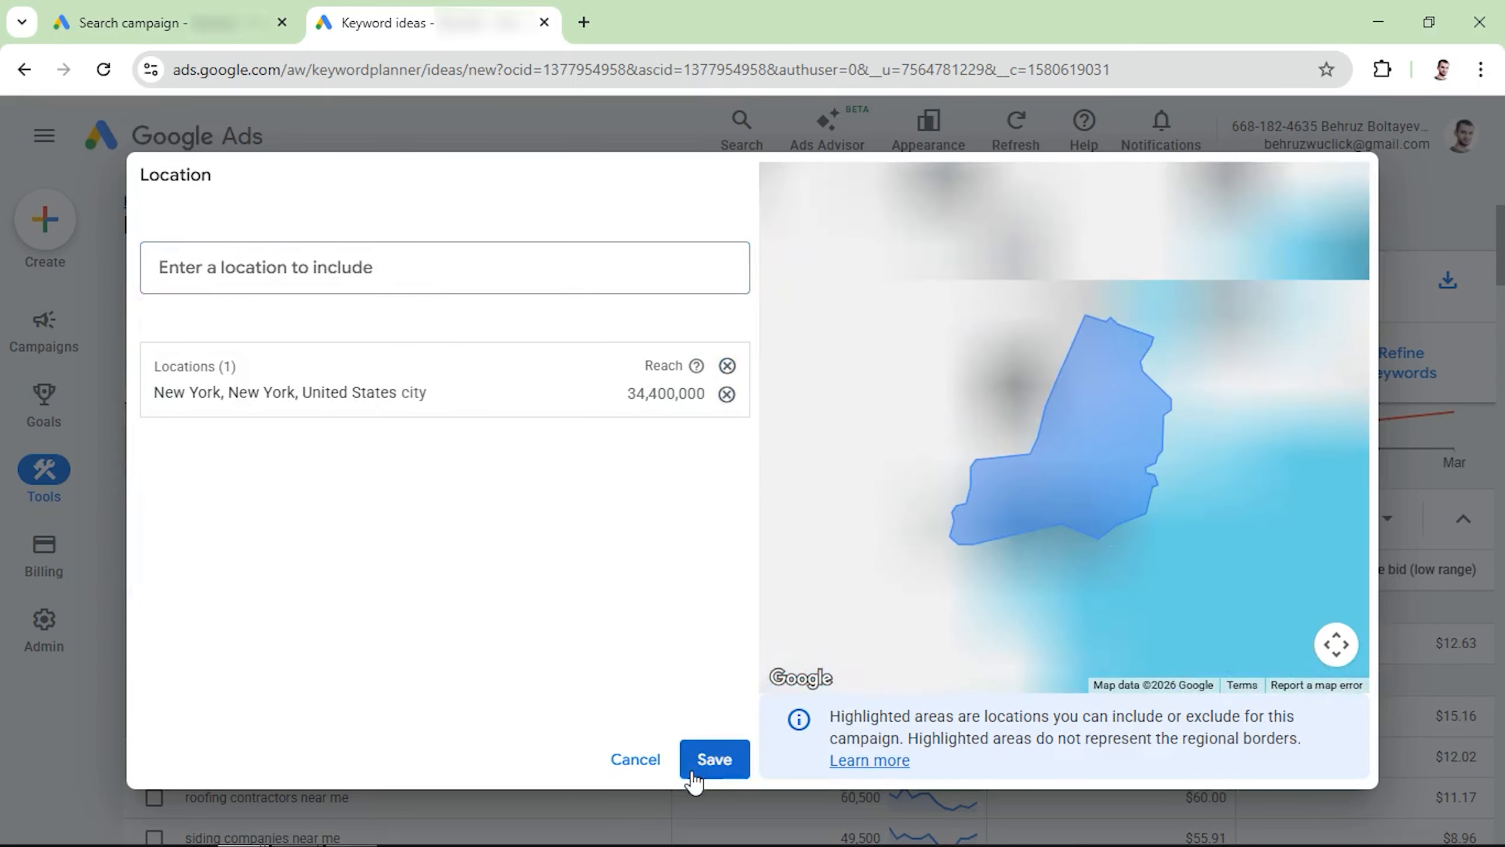
pyautogui.click(699, 762)
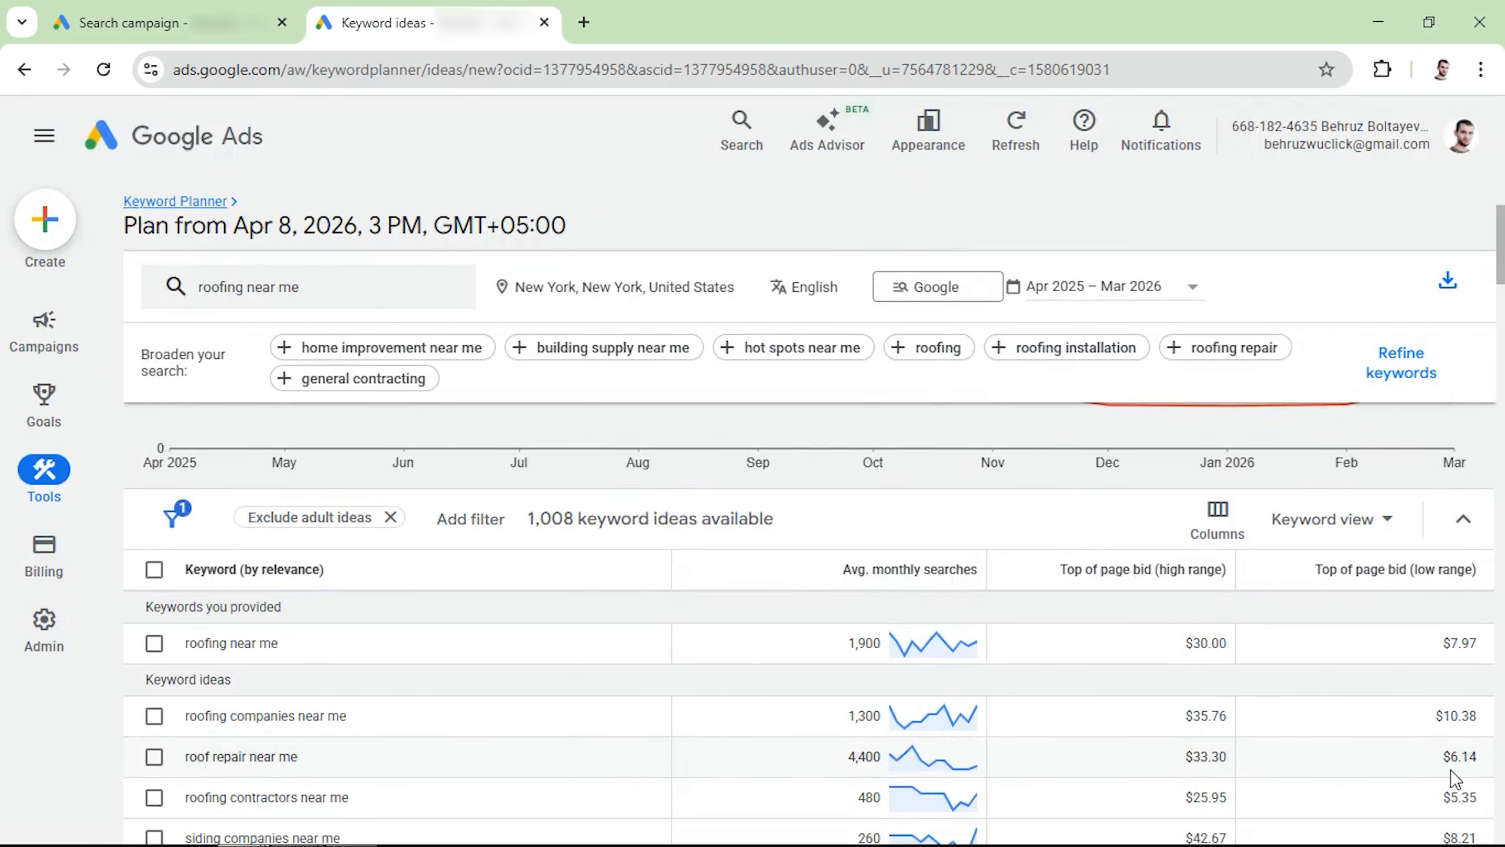
# Review the New York top-of-page bids and set the Search campaign's maximum CPC bid limit to $10.00
pyautogui.scroll(-3, 1461, 726)
pyautogui.scroll(-3, 1462, 727)
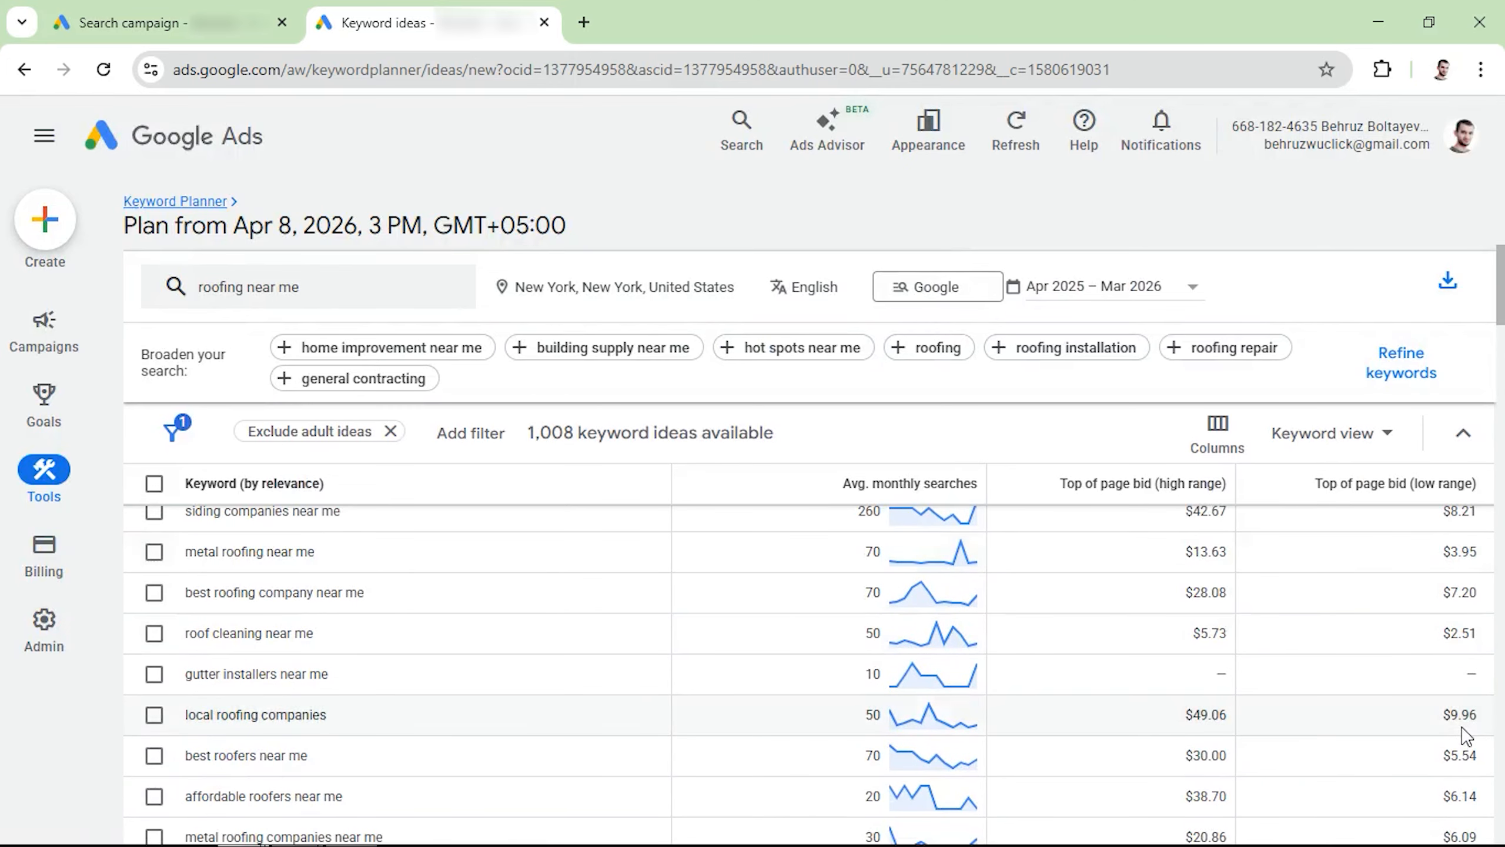
pyautogui.scroll(5, 1460, 730)
pyautogui.scroll(-4, 1419, 622)
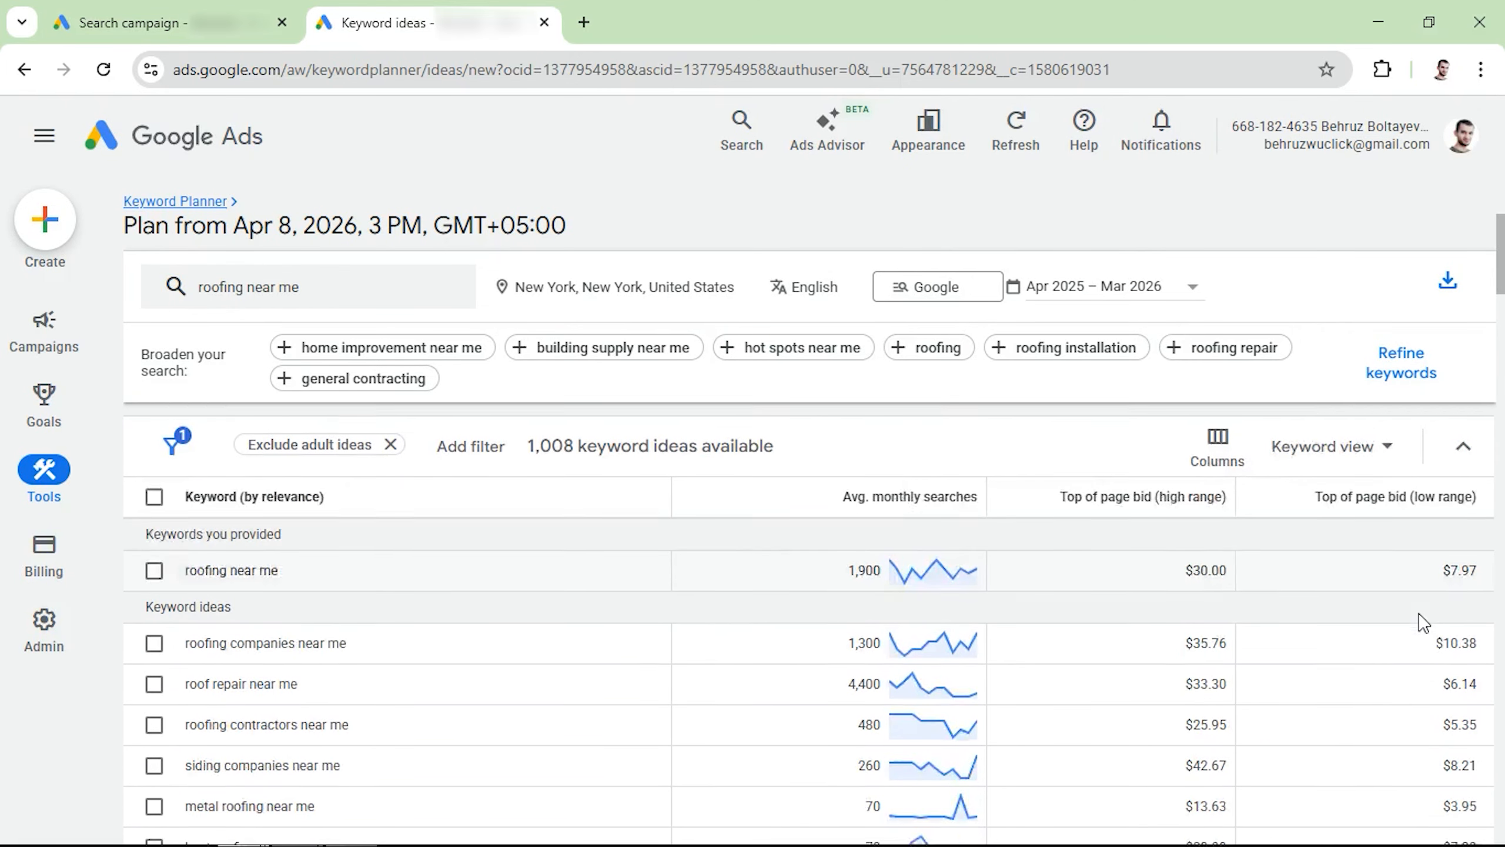
pyautogui.scroll(-3, 1422, 622)
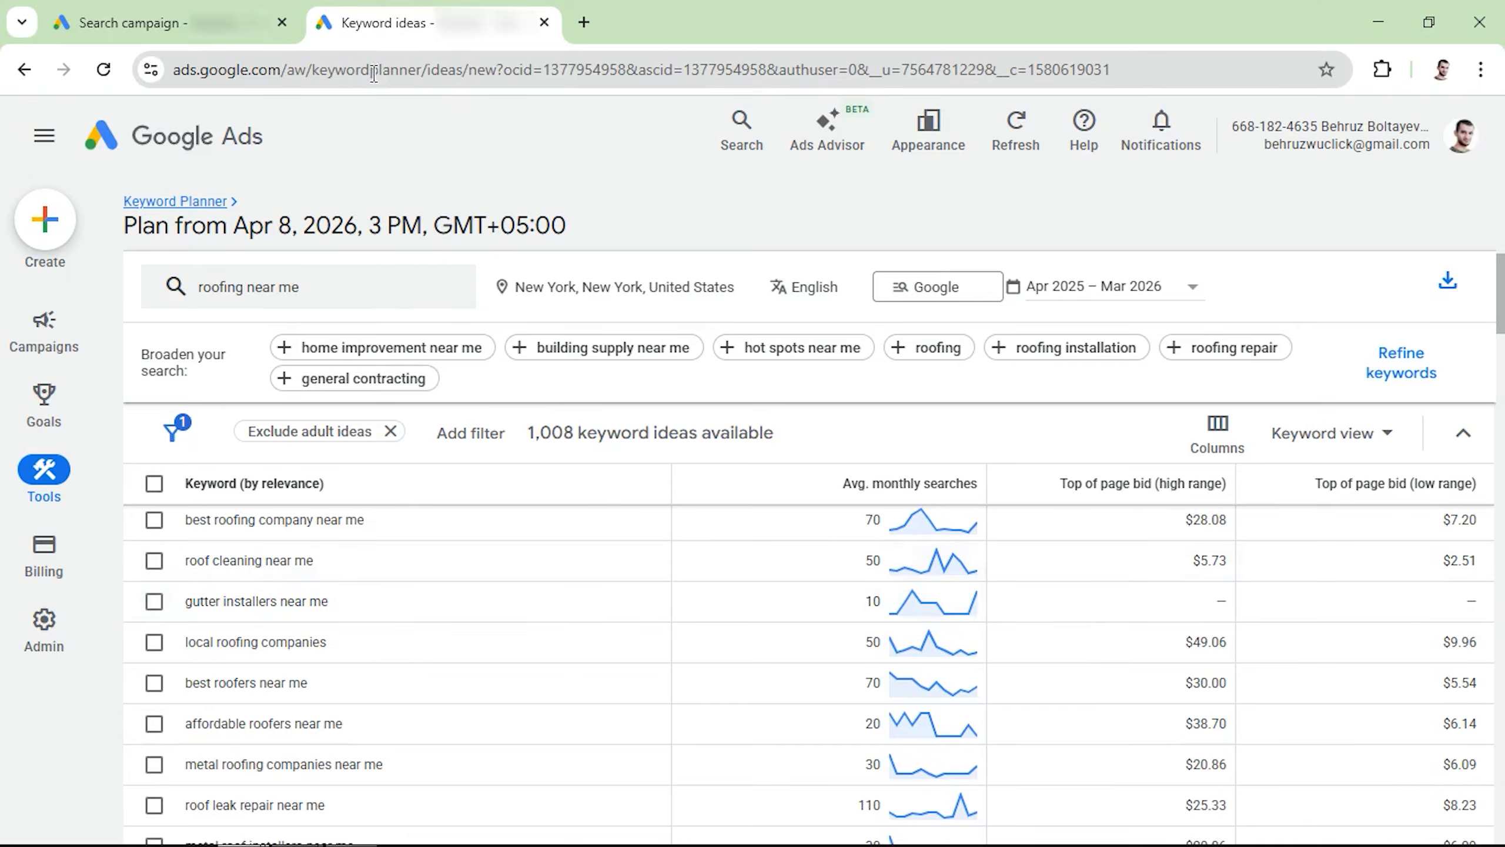
pyautogui.click(217, 17)
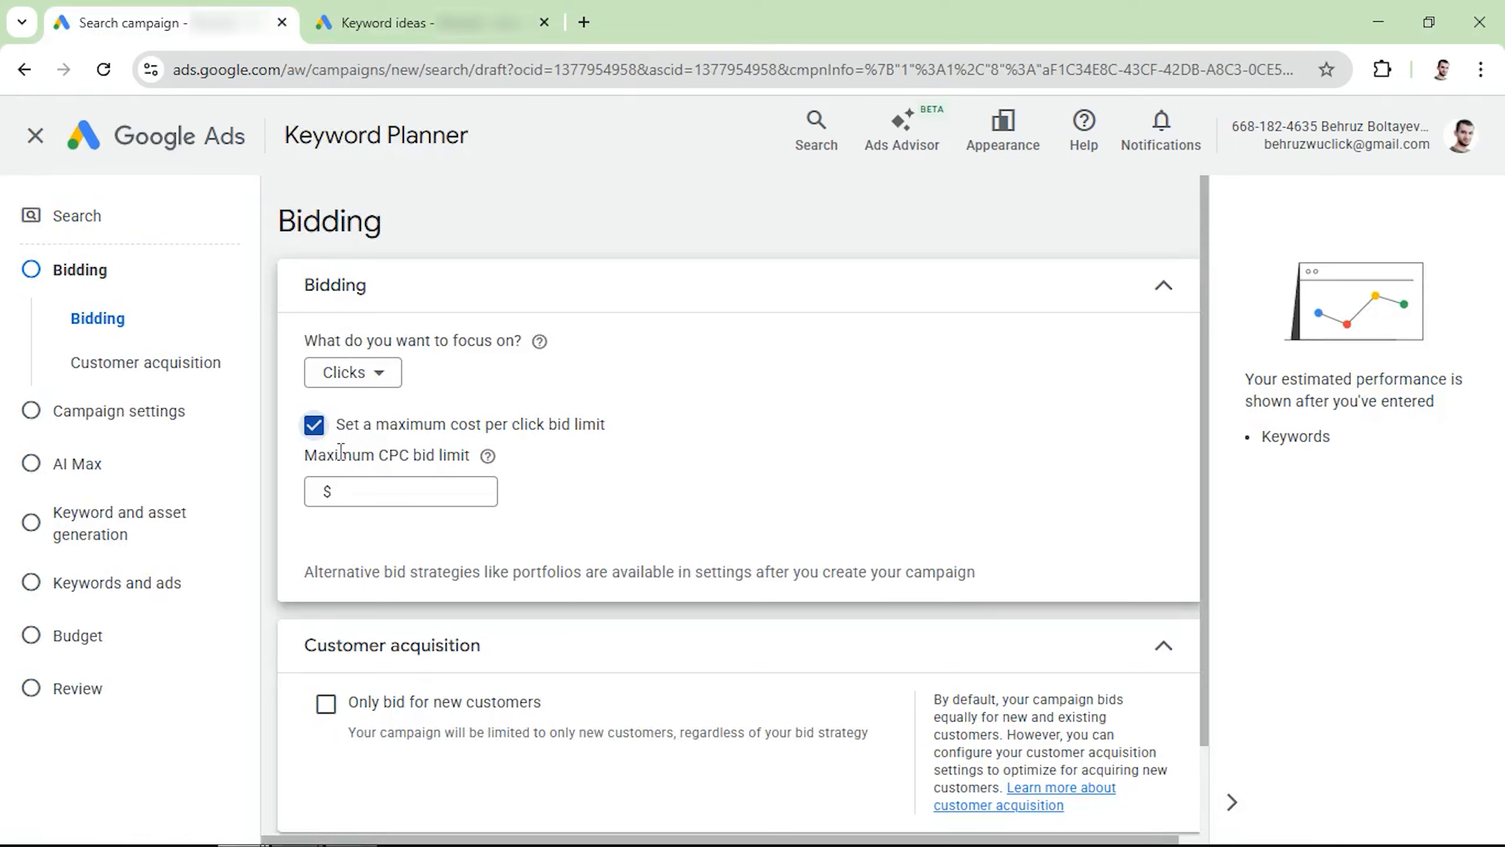
pyautogui.click(383, 492)
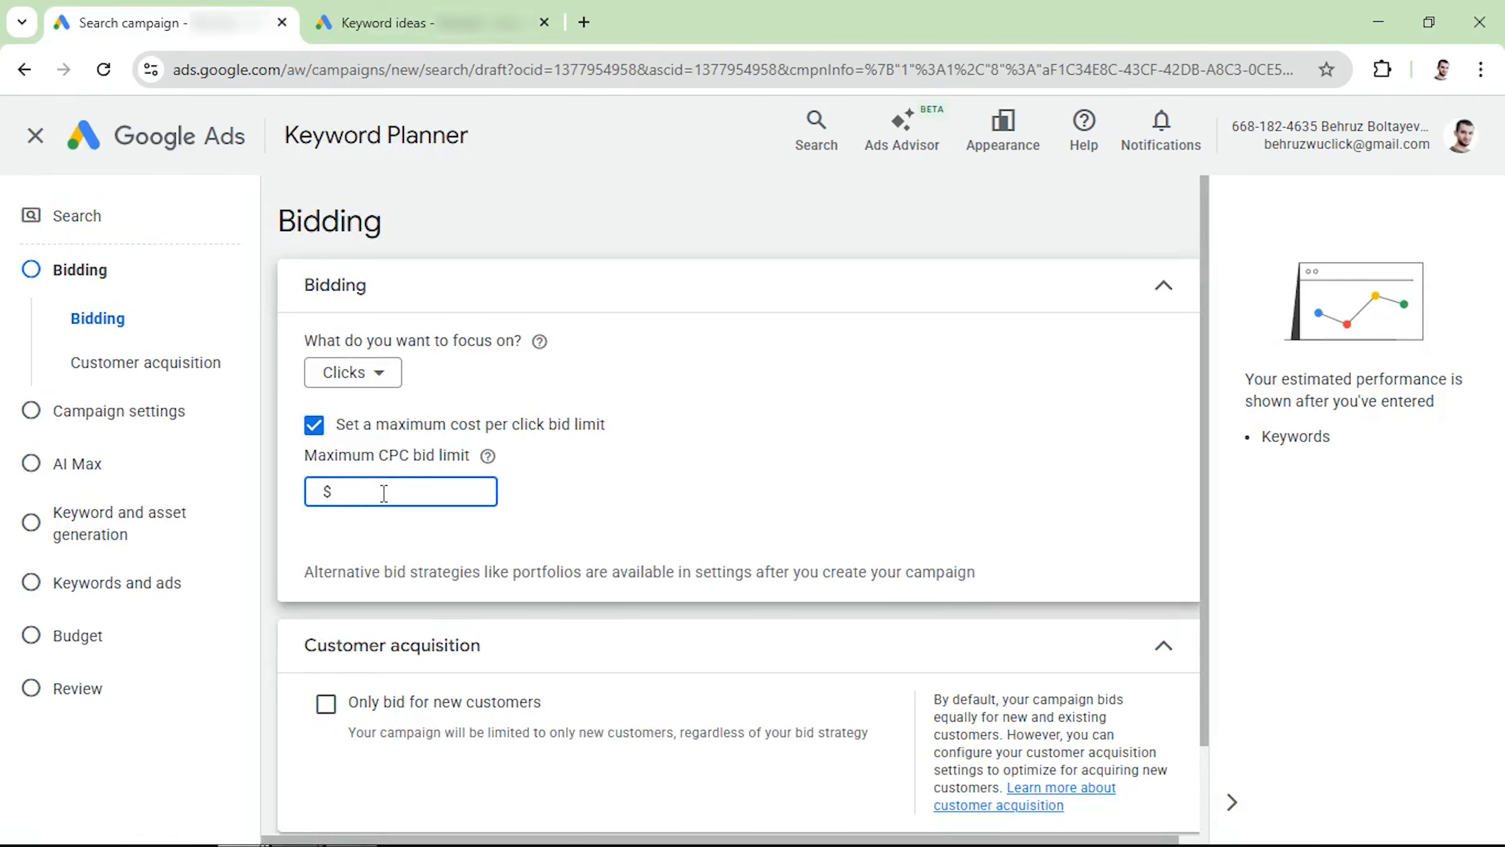
pyautogui.click(514, 563)
pyautogui.scroll(-2, 520, 518)
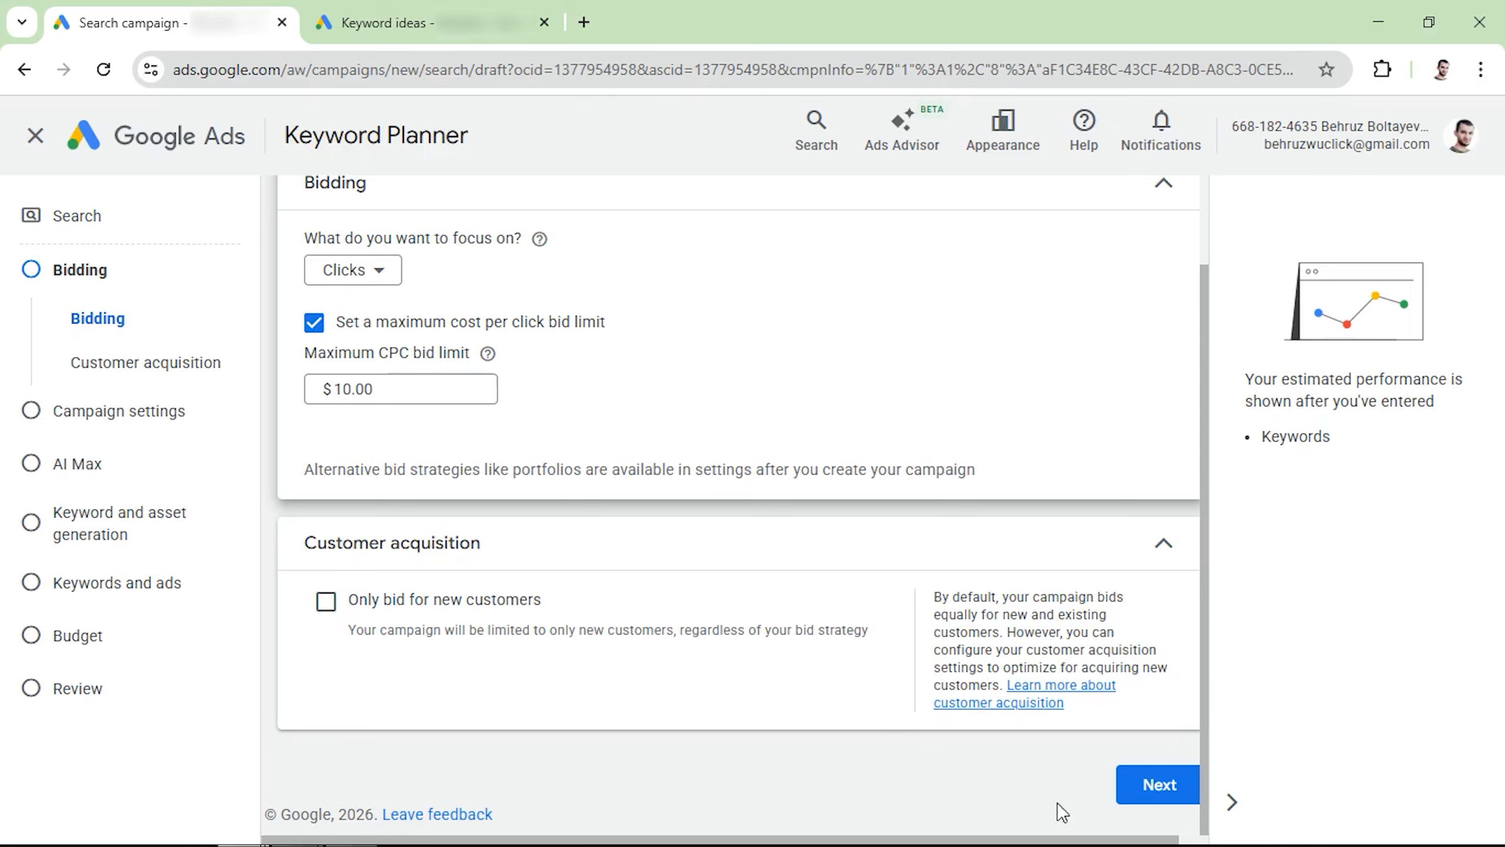
# Proceed to the campaign settings and exclude both the Google Search Partners Network and the Google Display Network
pyautogui.click(1154, 791)
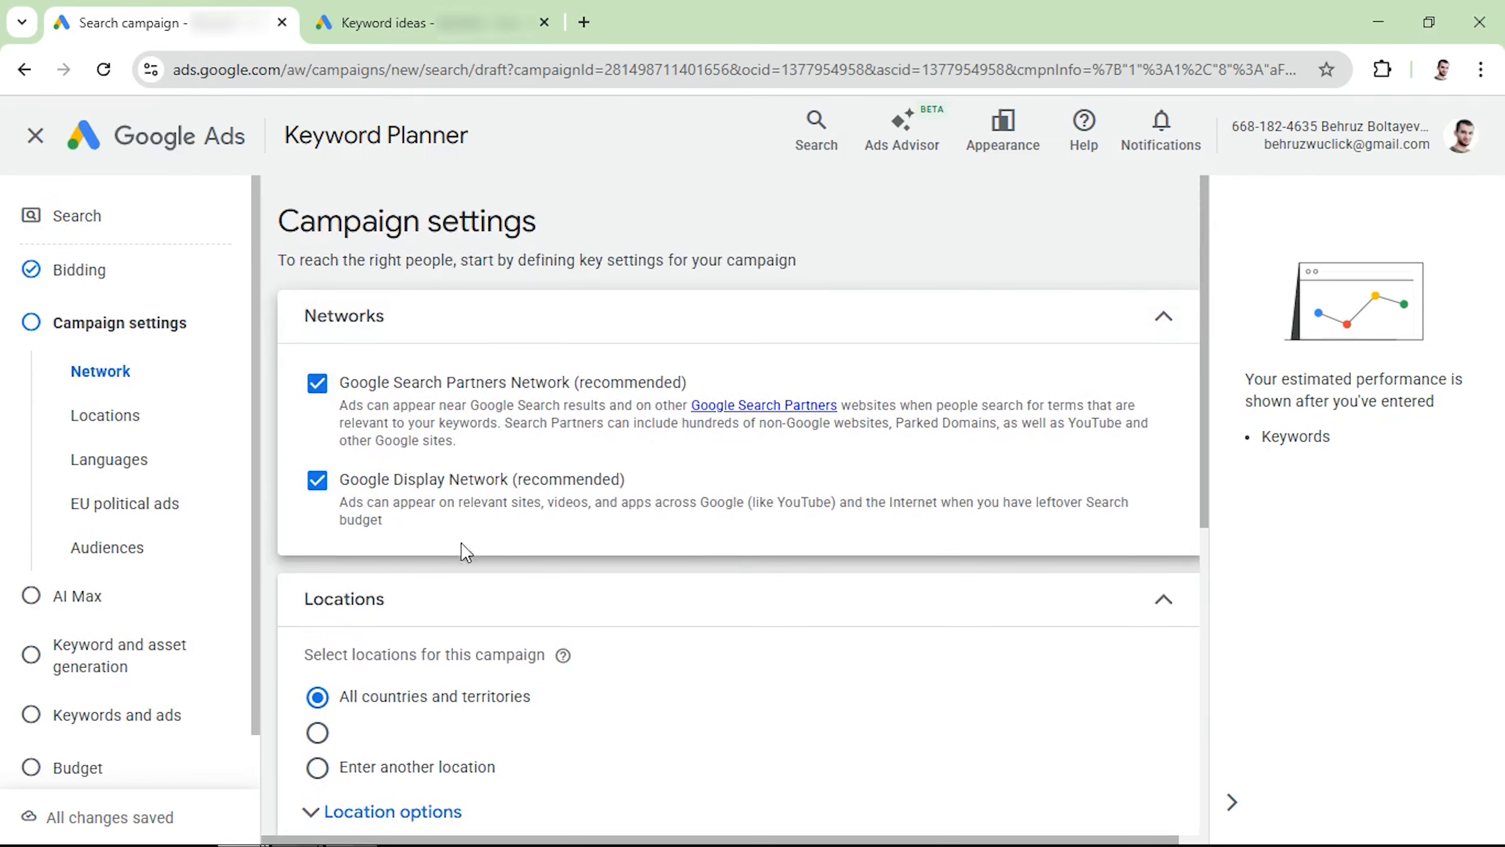
pyautogui.click(318, 392)
pyautogui.click(317, 483)
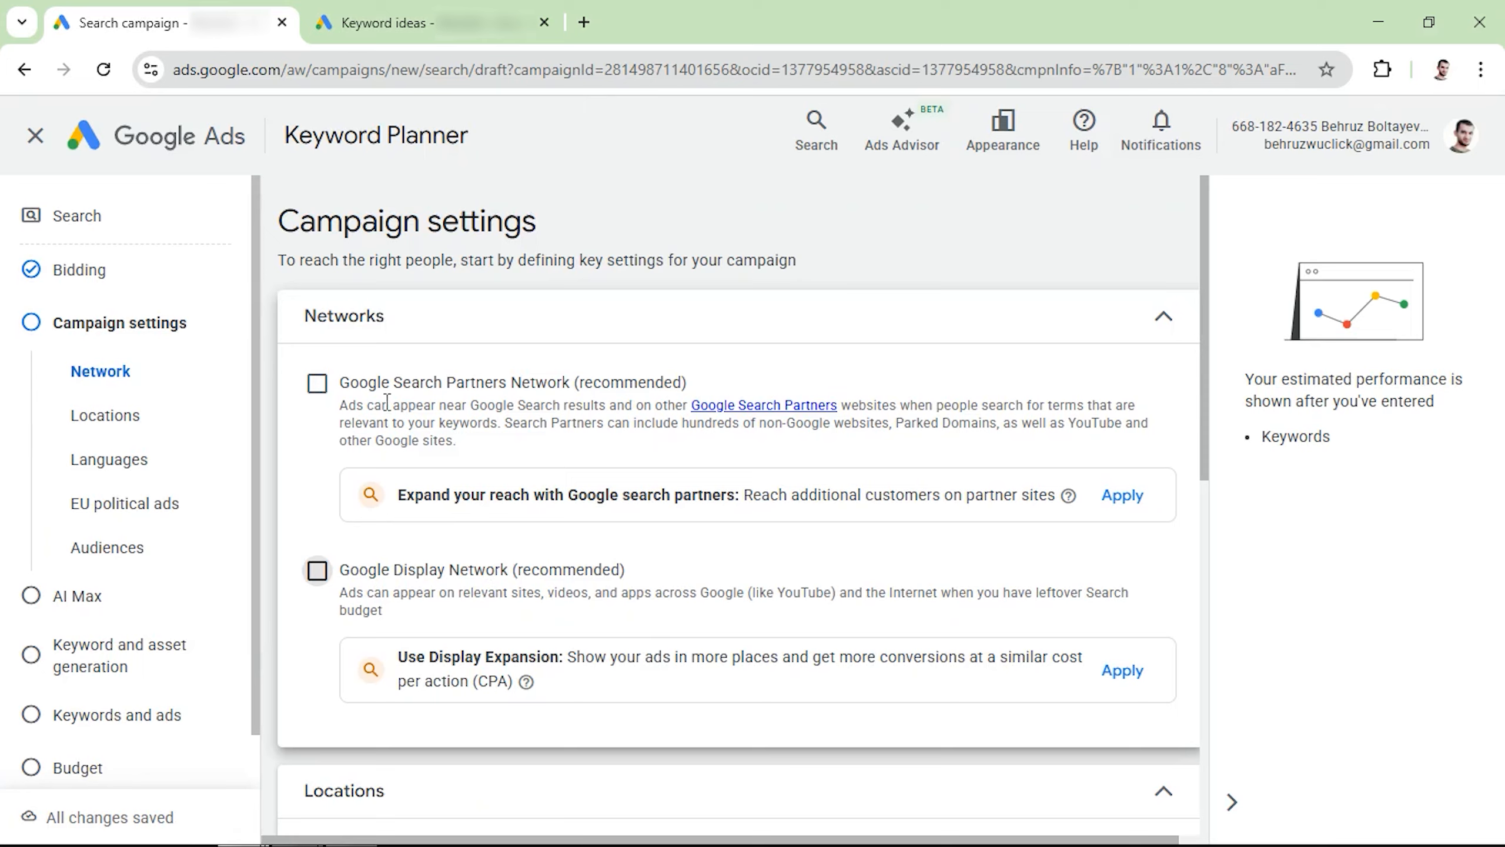
# Target the campaign at another location, including the city of New York, New York, United States through the advanced search
pyautogui.scroll(-5, 395, 545)
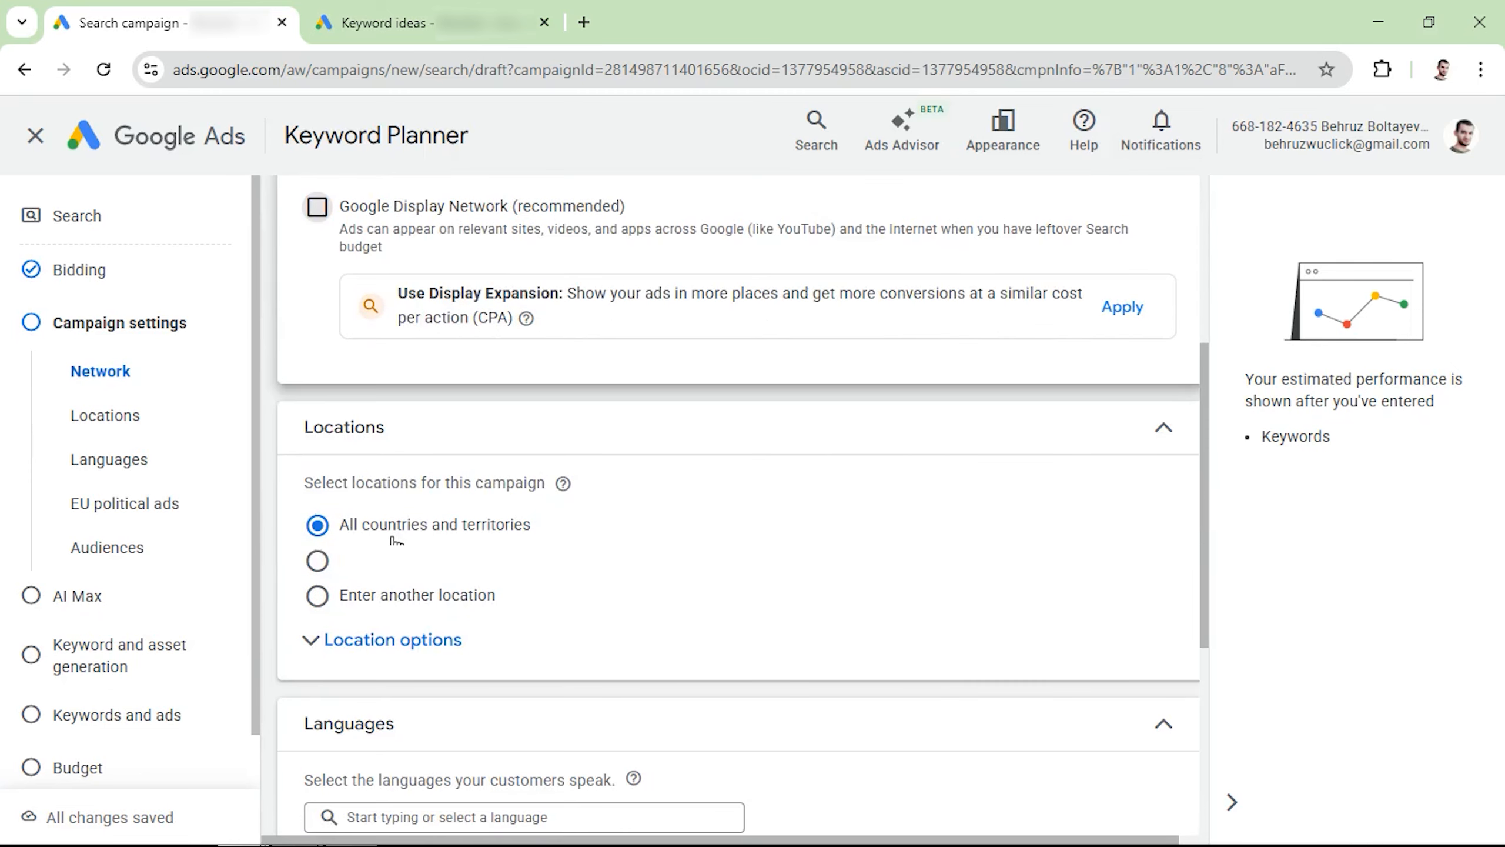
pyautogui.click(362, 595)
pyautogui.click(807, 659)
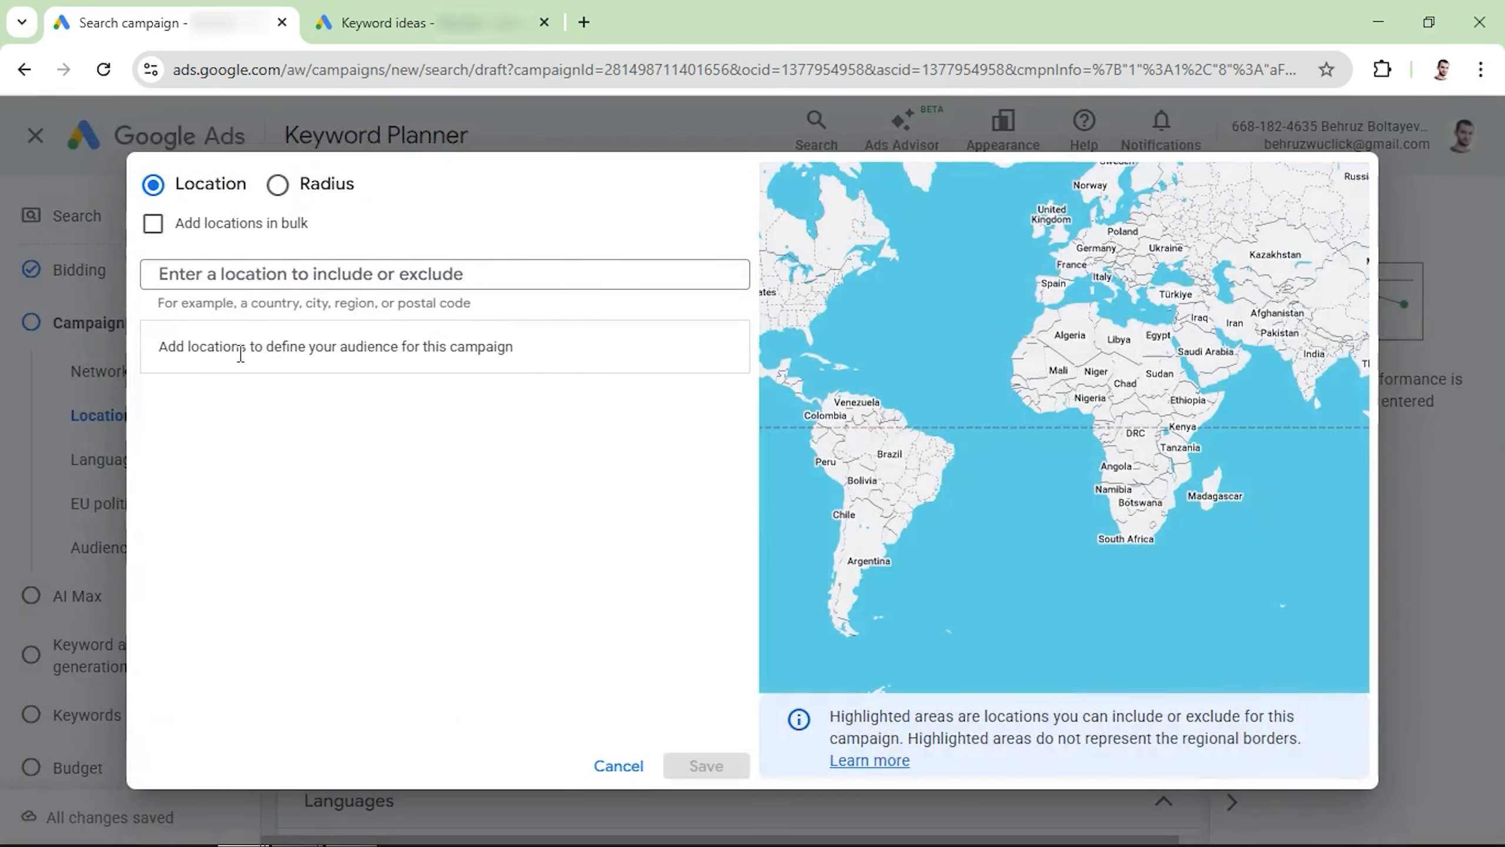
pyautogui.write('new york')
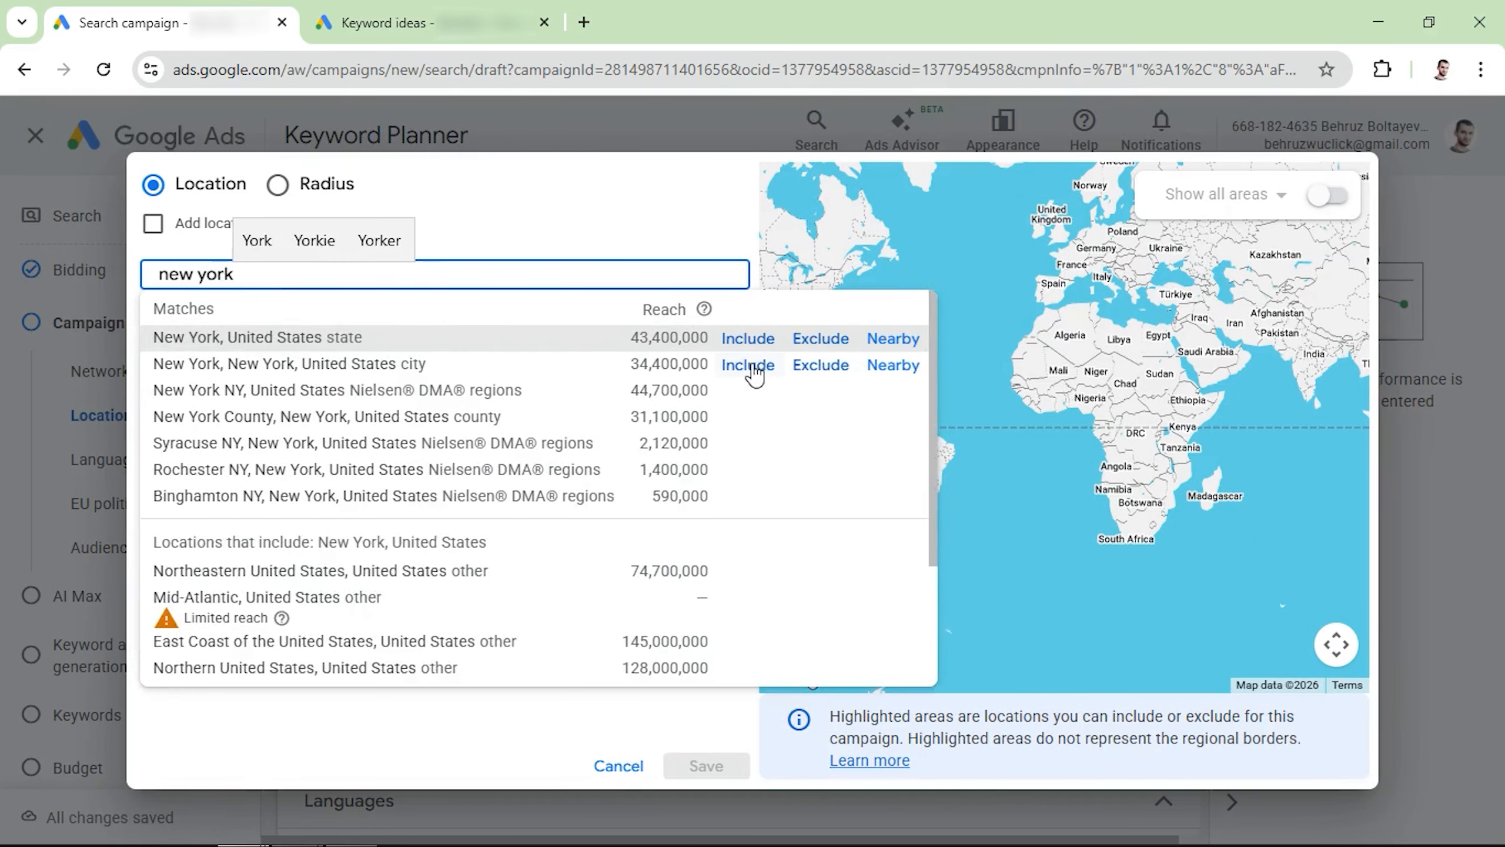
pyautogui.click(748, 367)
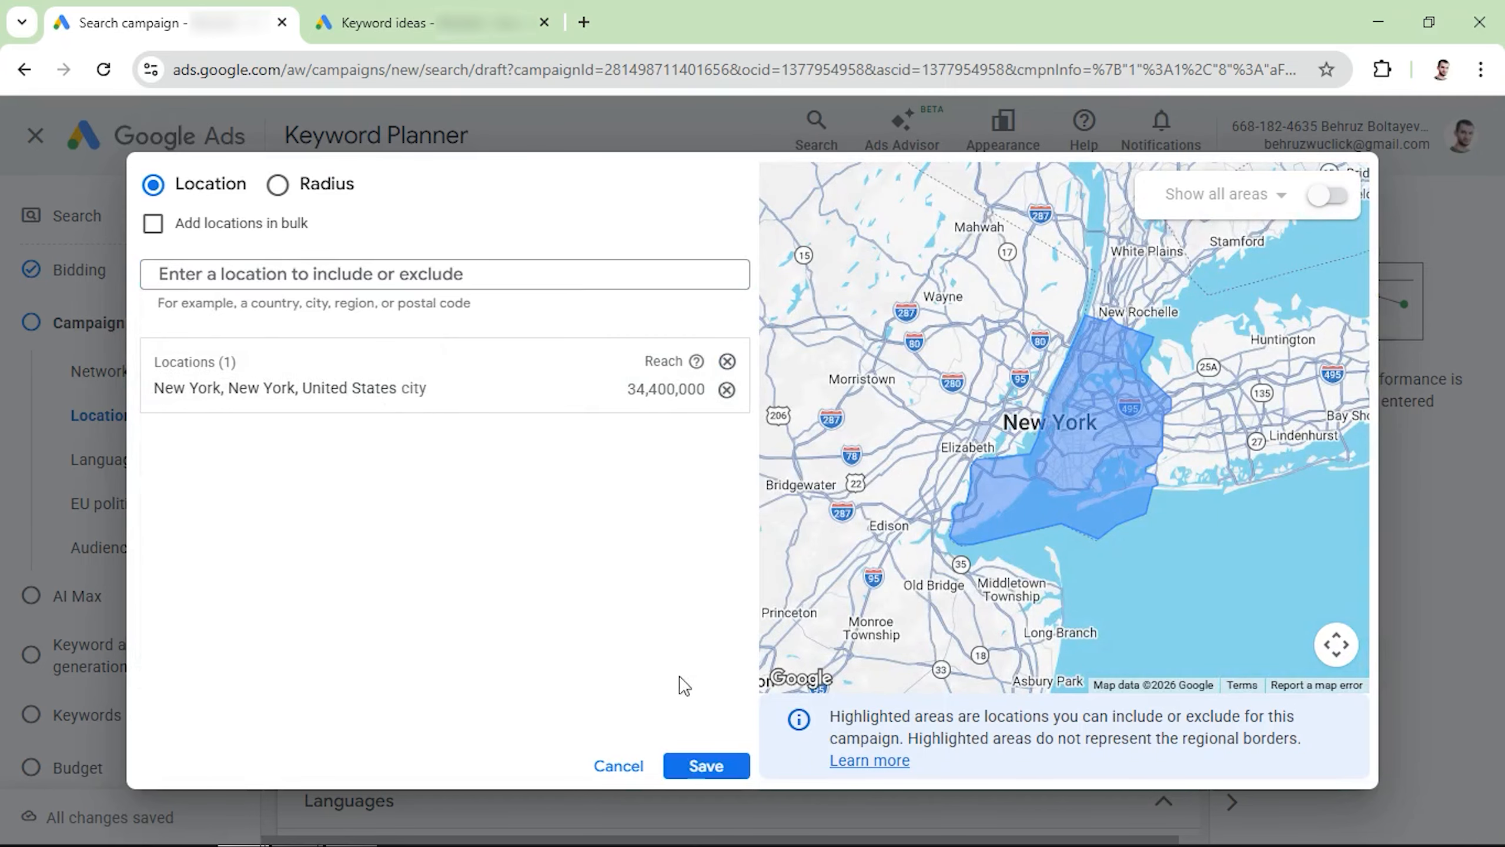
pyautogui.click(705, 766)
# Set the location options to Presence: People in or regularly in the included locations
pyautogui.scroll(-5, 615, 531)
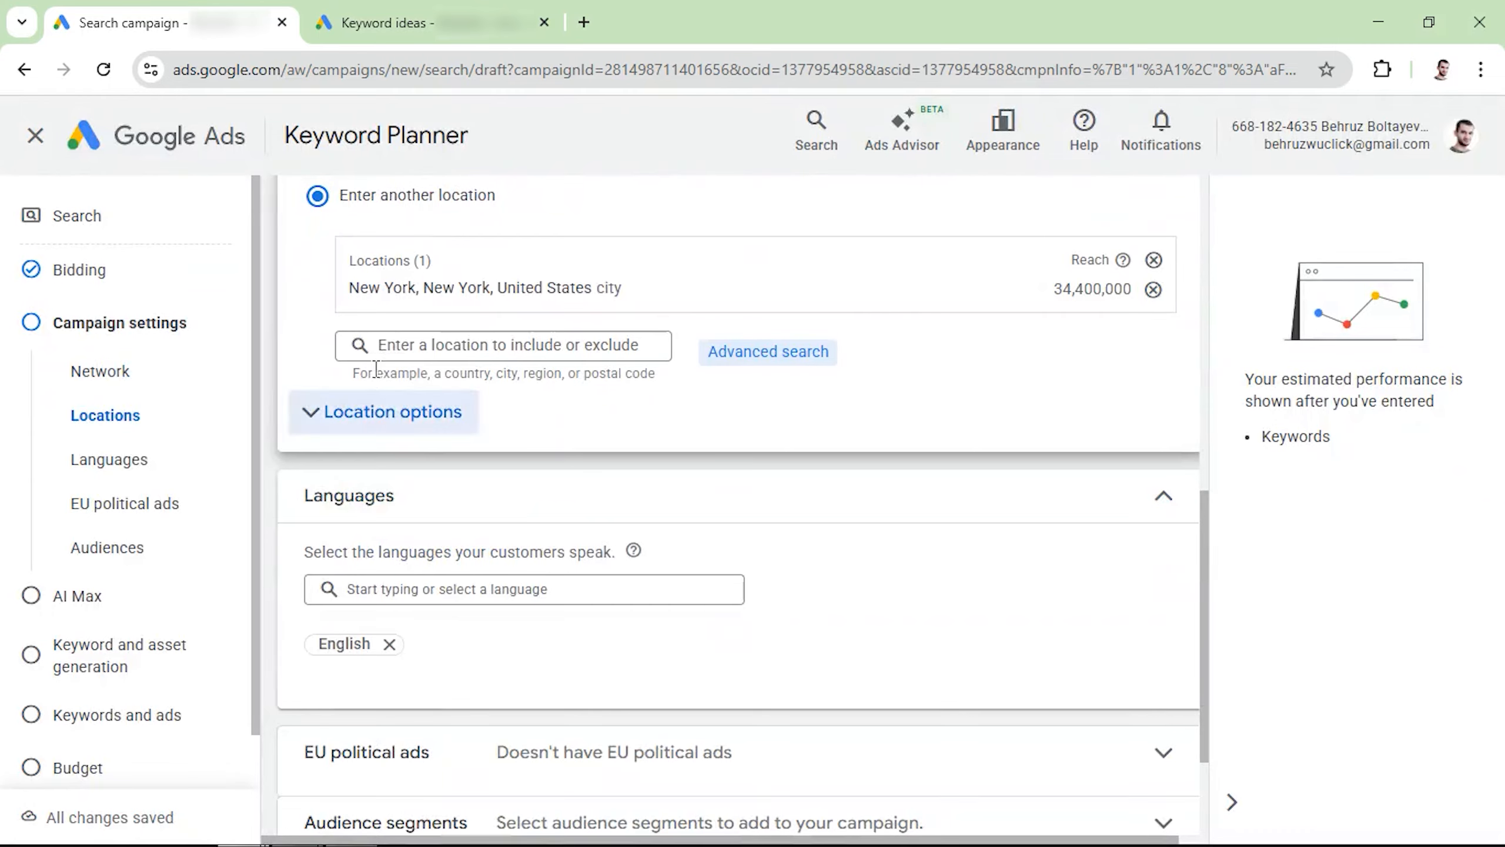
pyautogui.click(396, 410)
pyautogui.click(317, 534)
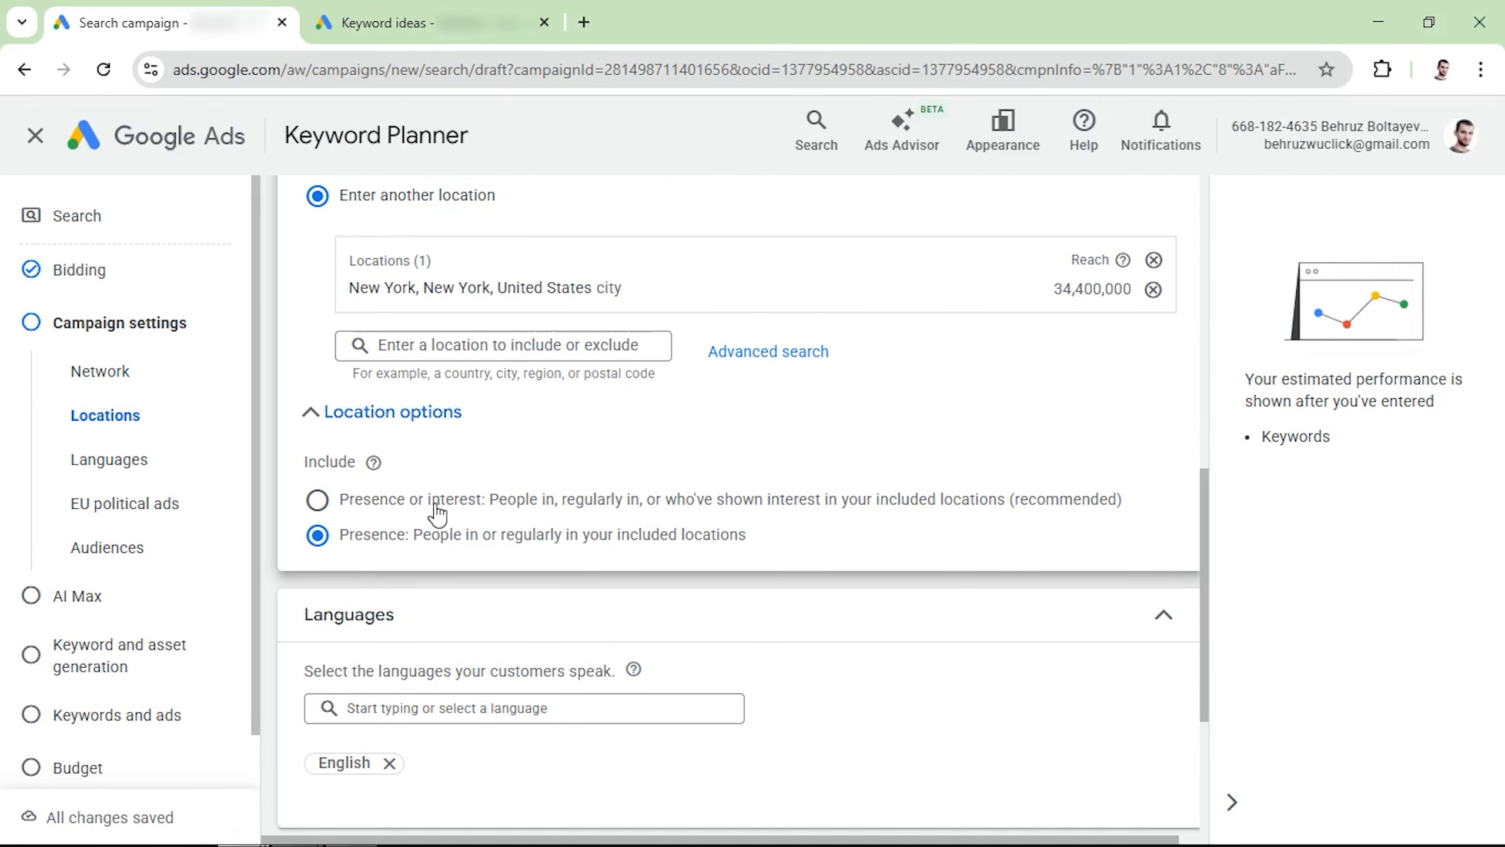
pyautogui.moveTo(666, 501); pyautogui.dragTo(1011, 518)
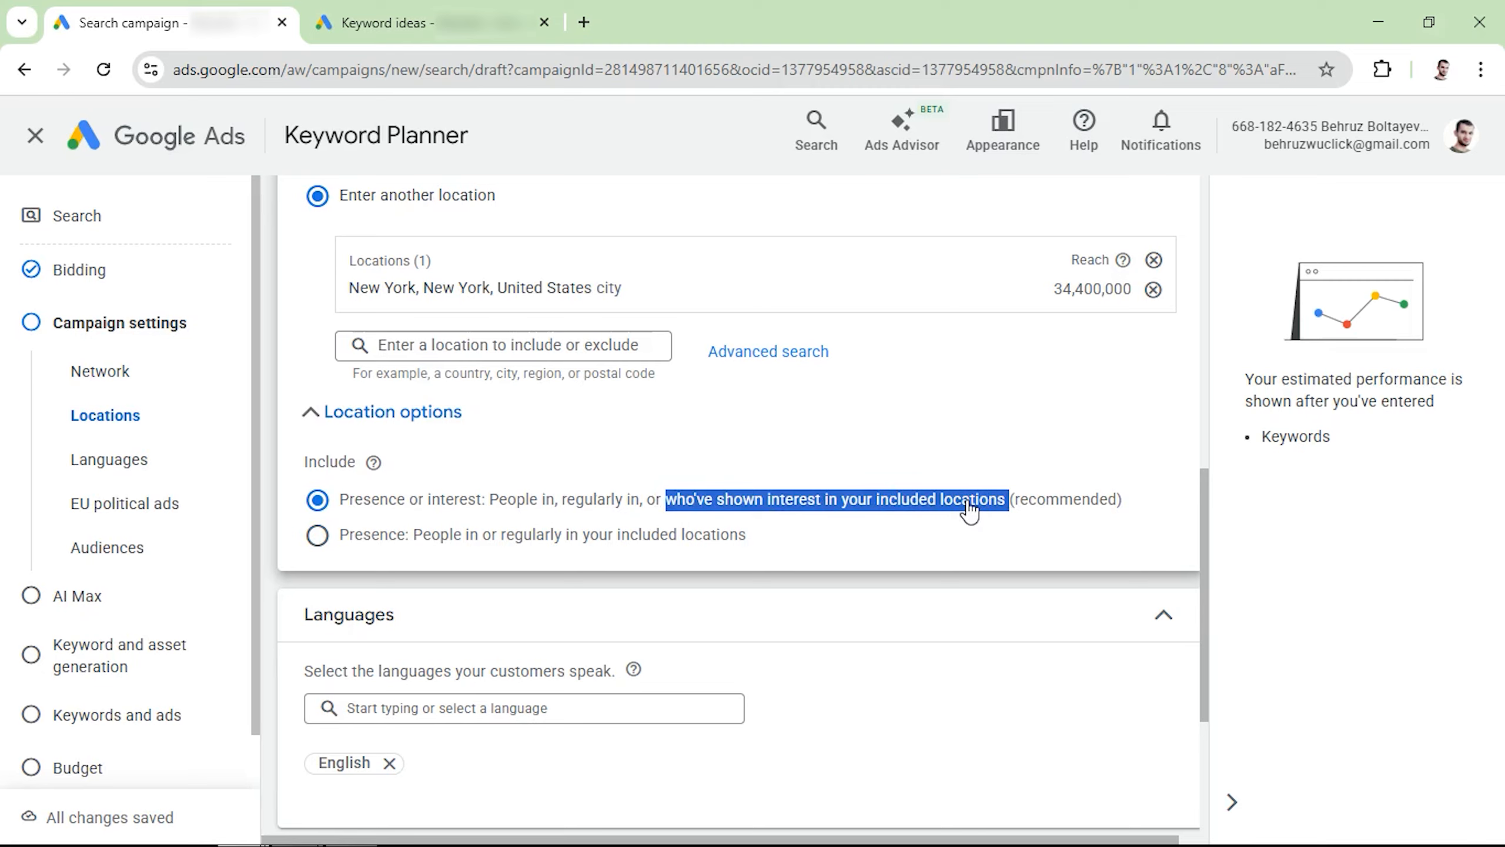
pyautogui.click(319, 544)
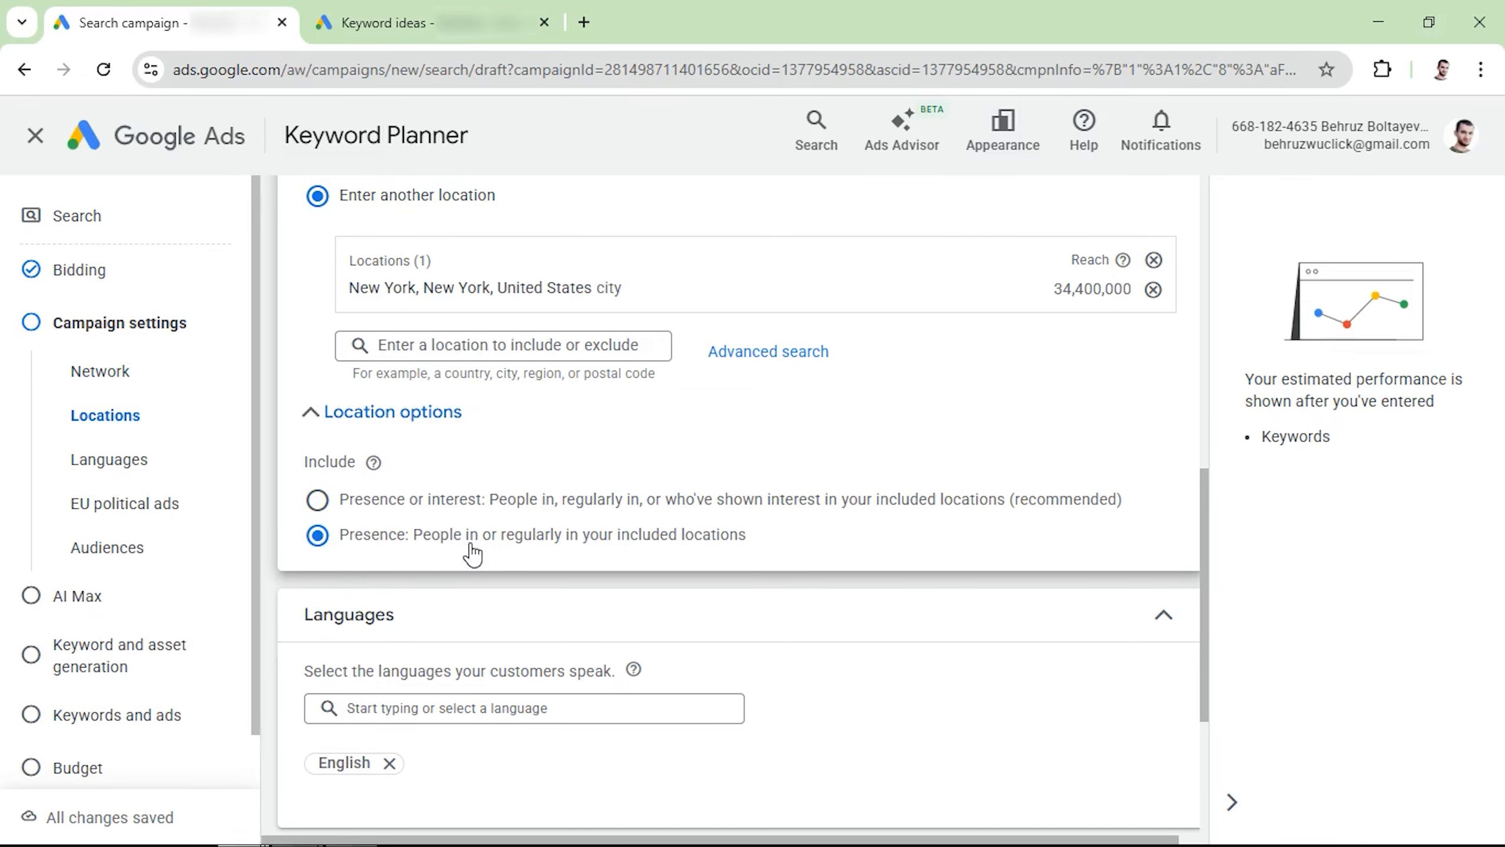
# Check the campaign's language selection and its EU political ads declaration
pyautogui.scroll(-3, 636, 550)
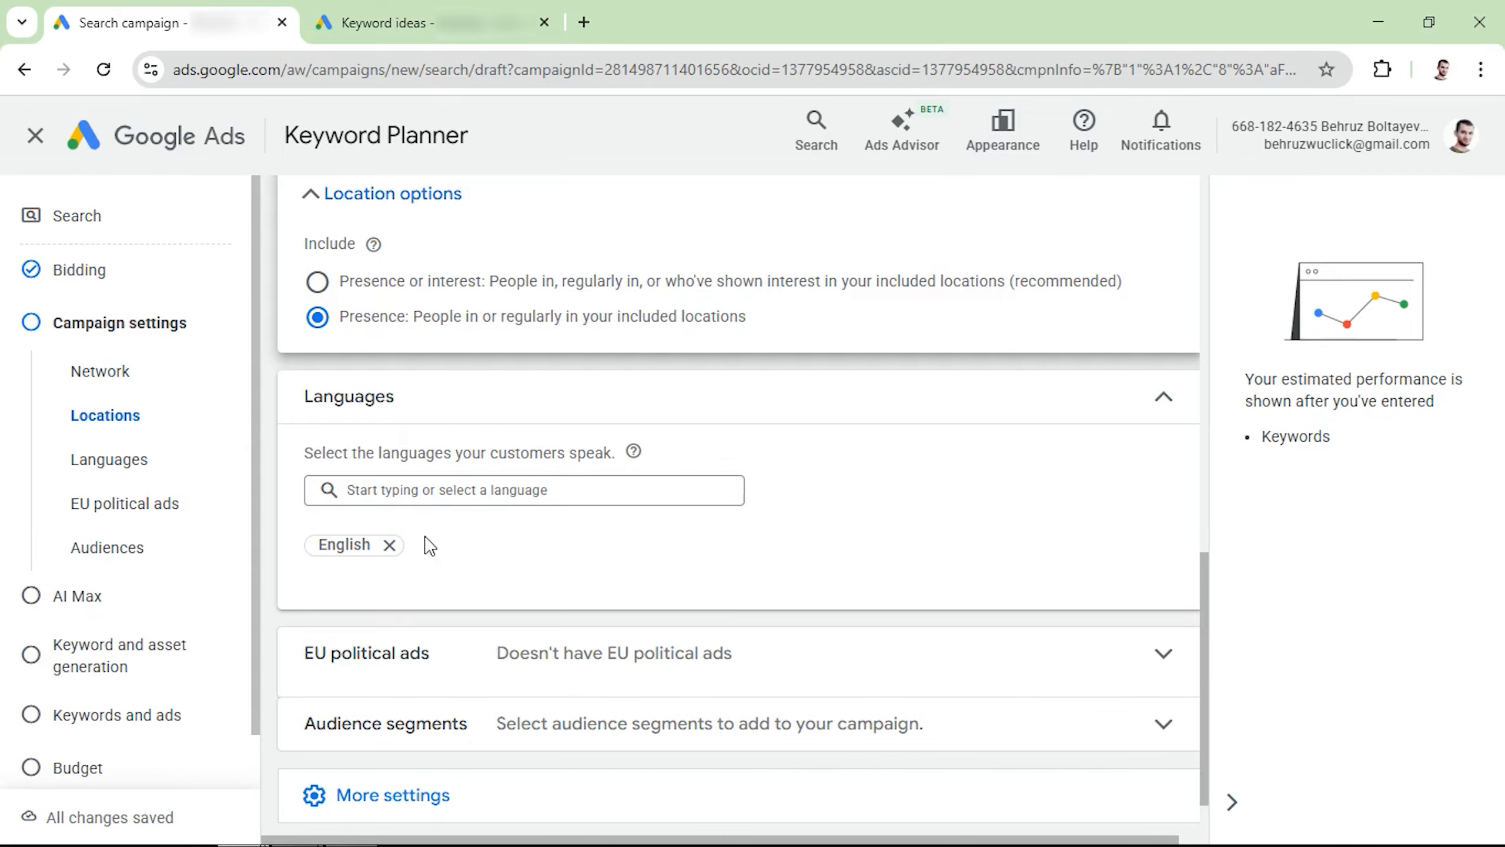
pyautogui.scroll(-1, 424, 550)
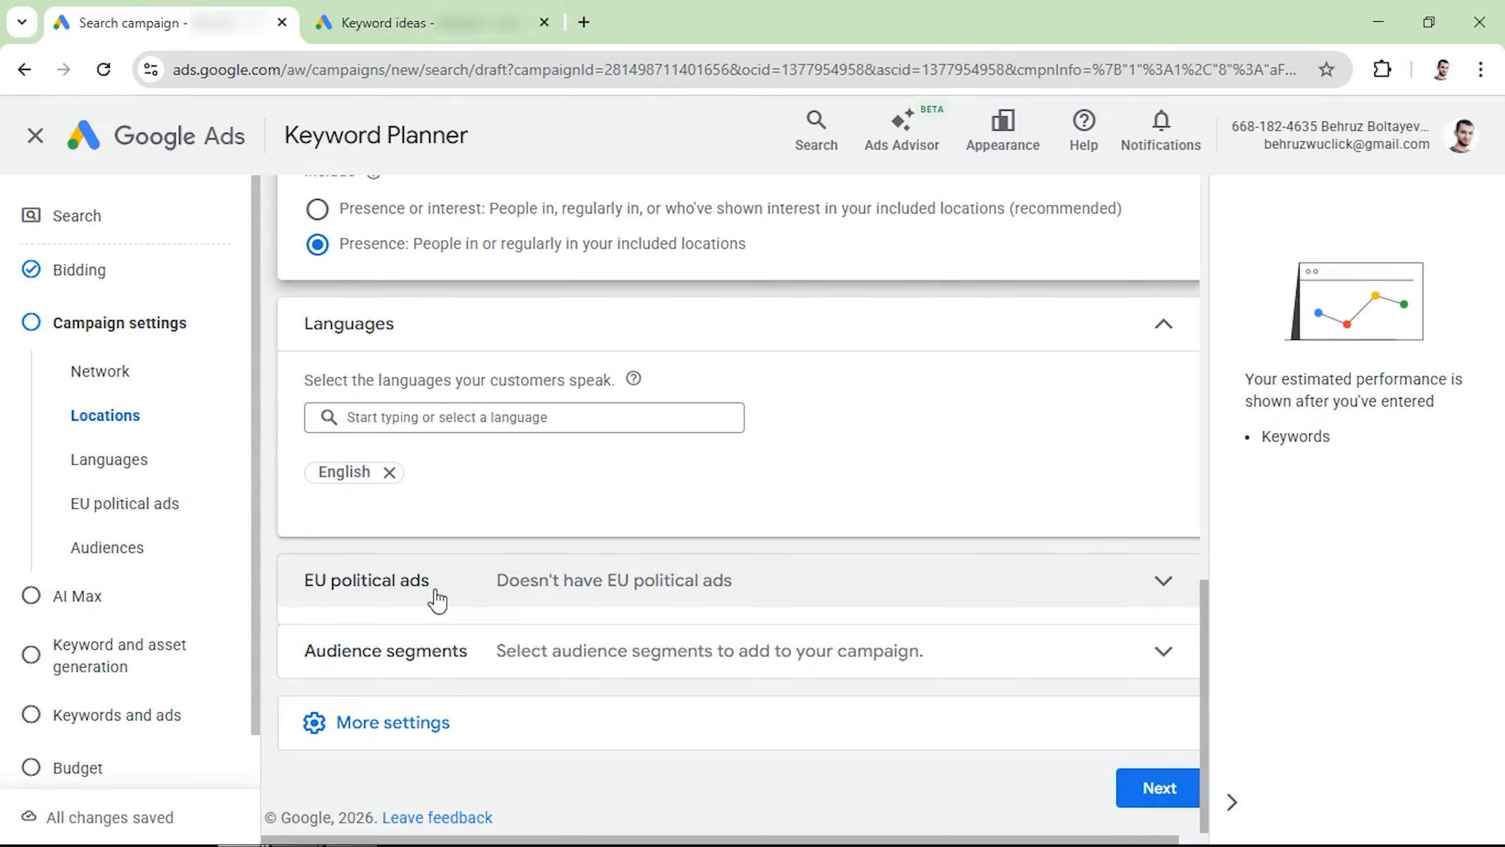
pyautogui.click(524, 596)
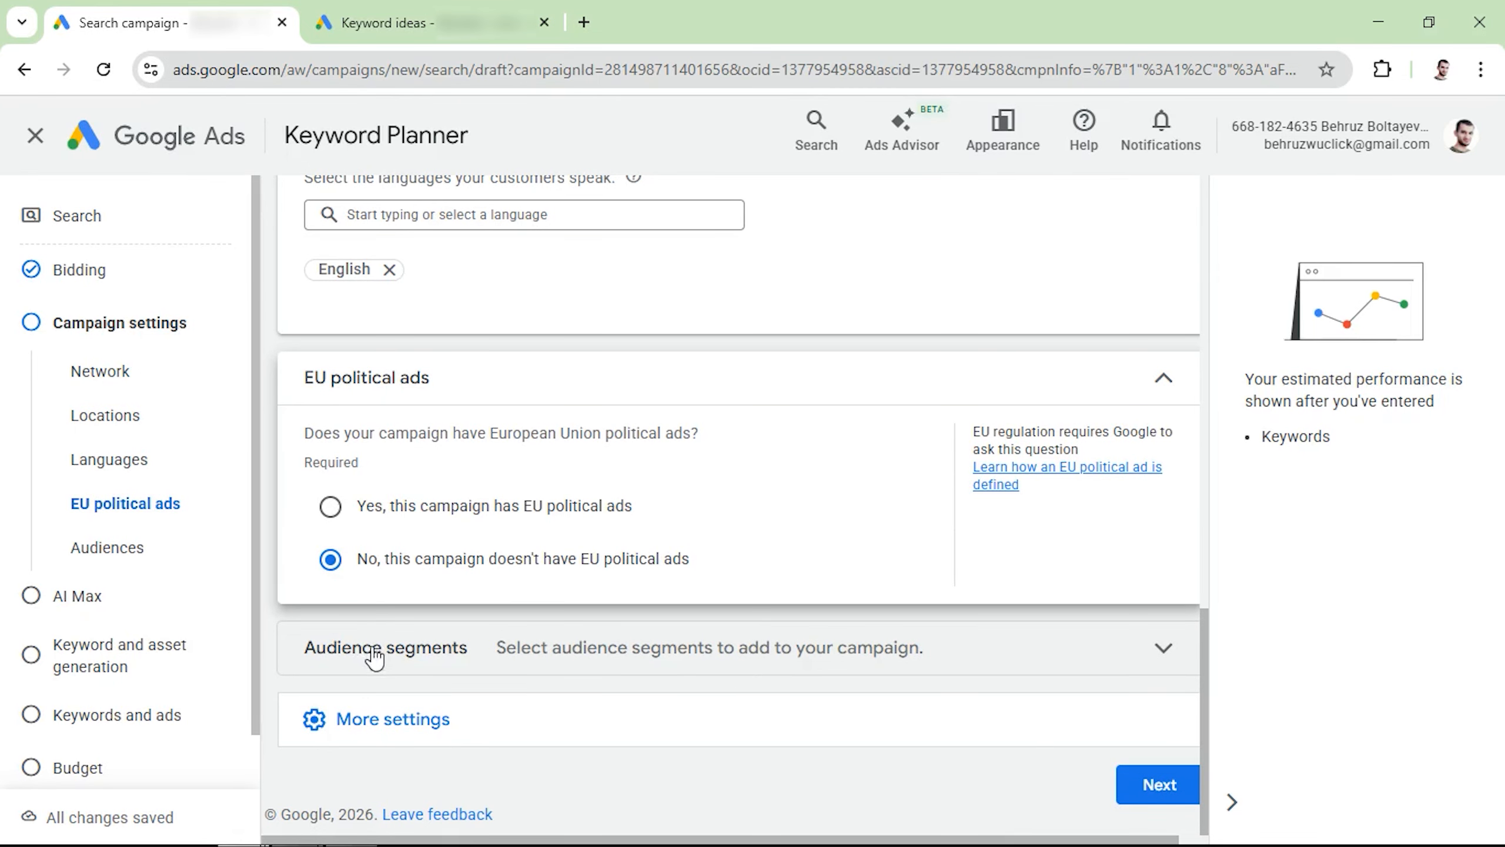
# Add an ad schedule that runs the ads on all days from 08:00 to 20:00
pyautogui.click(369, 719)
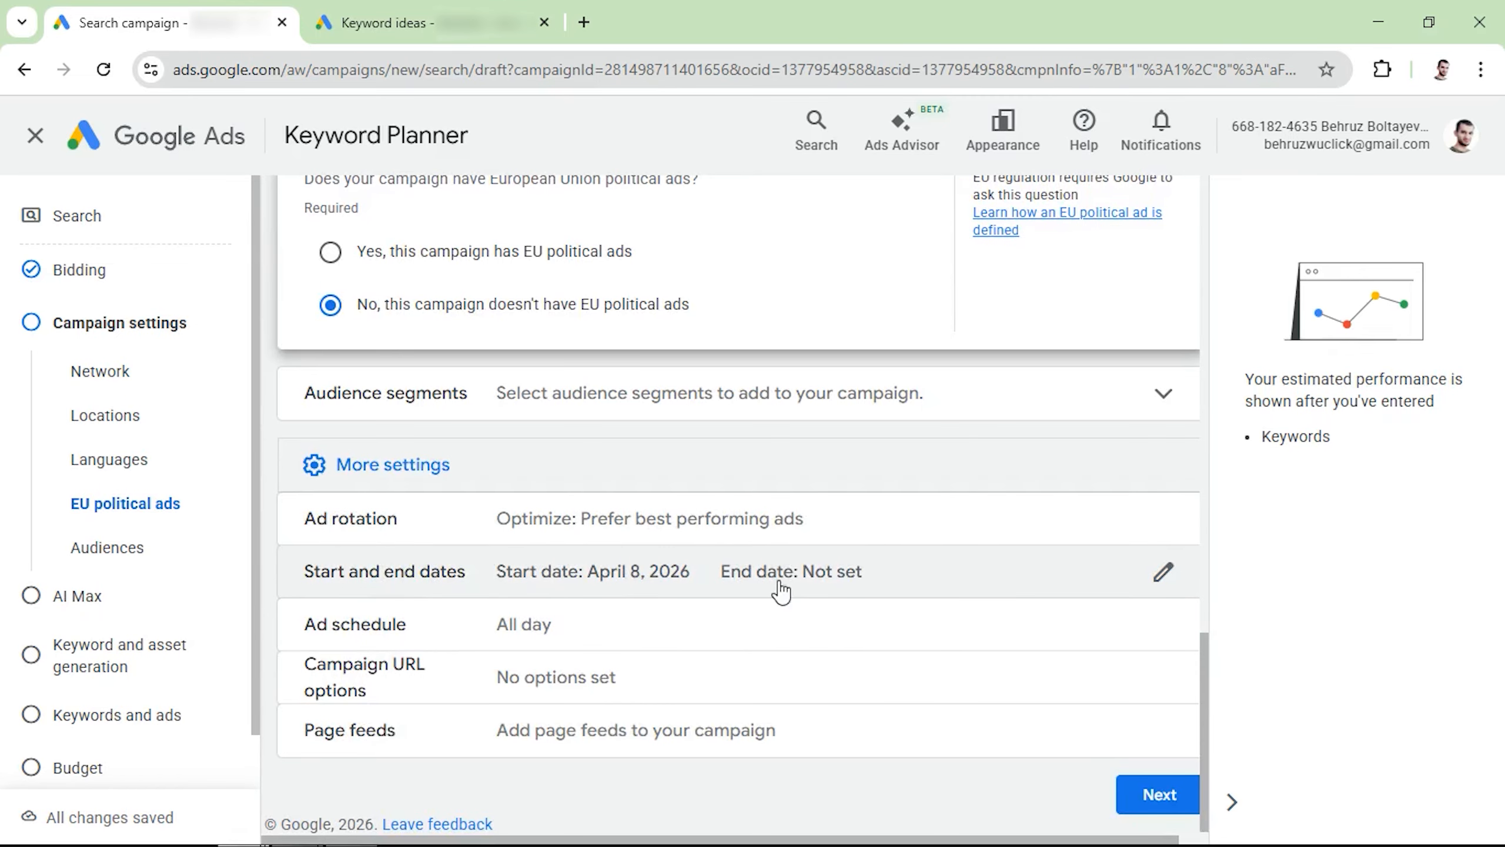
pyautogui.click(393, 646)
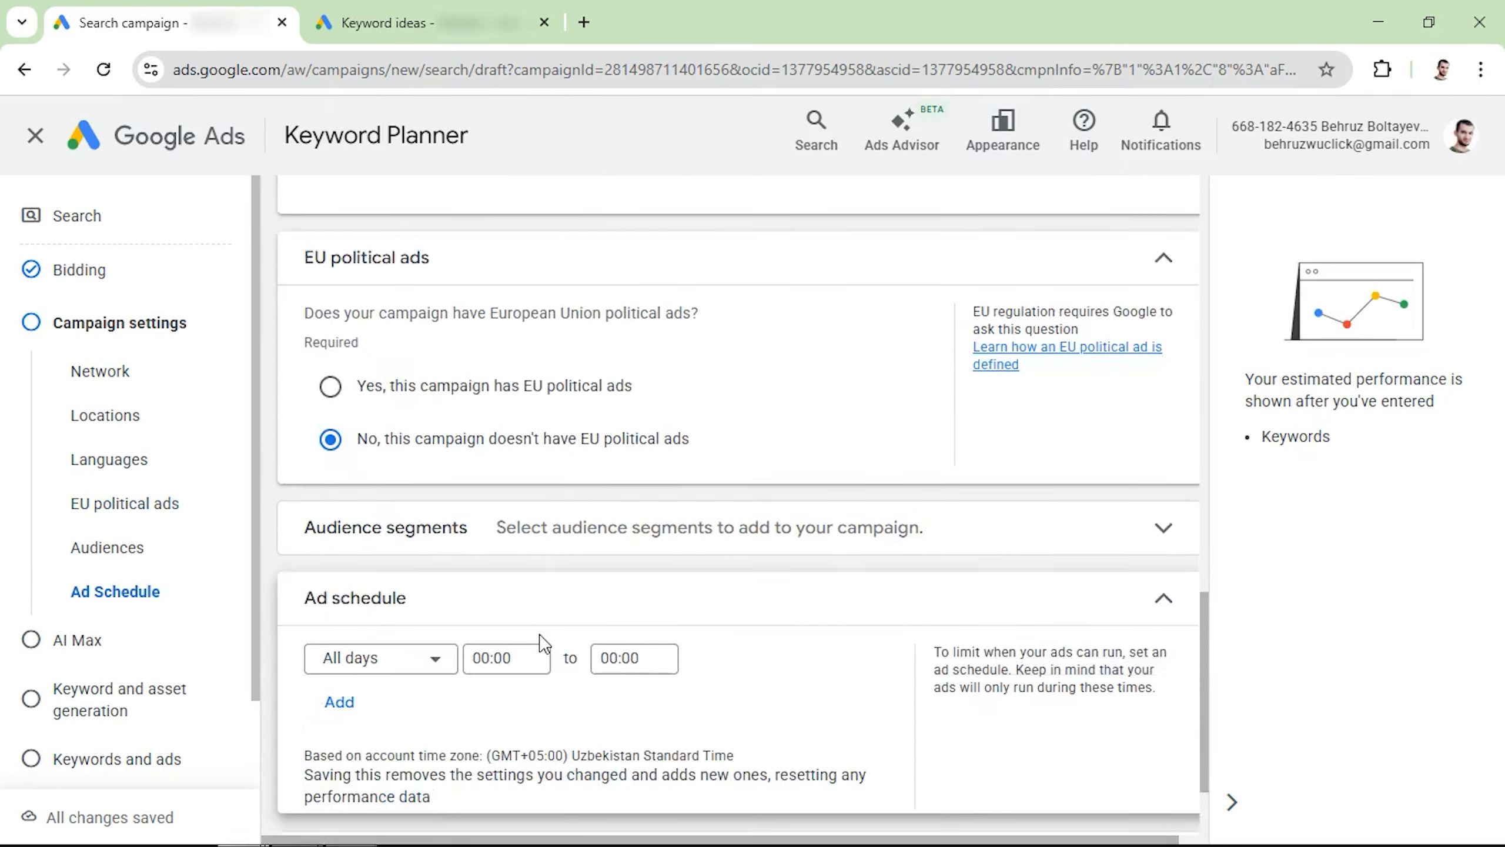
pyautogui.click(356, 498)
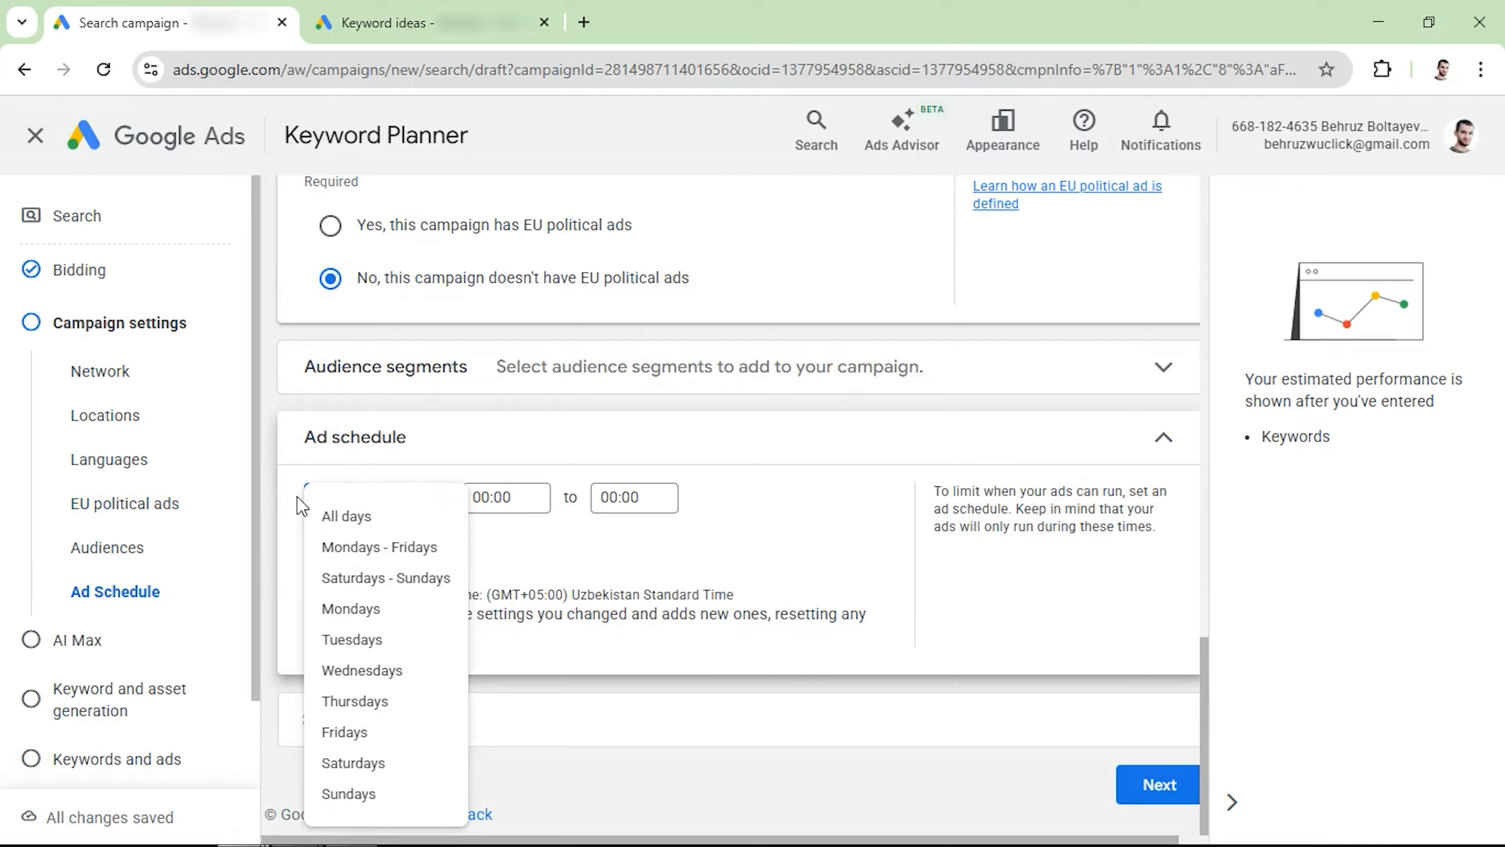
pyautogui.click(284, 486)
pyautogui.click(503, 499)
pyautogui.click(492, 353)
pyautogui.click(602, 506)
pyautogui.scroll(-3, 624, 368)
pyautogui.click(624, 324)
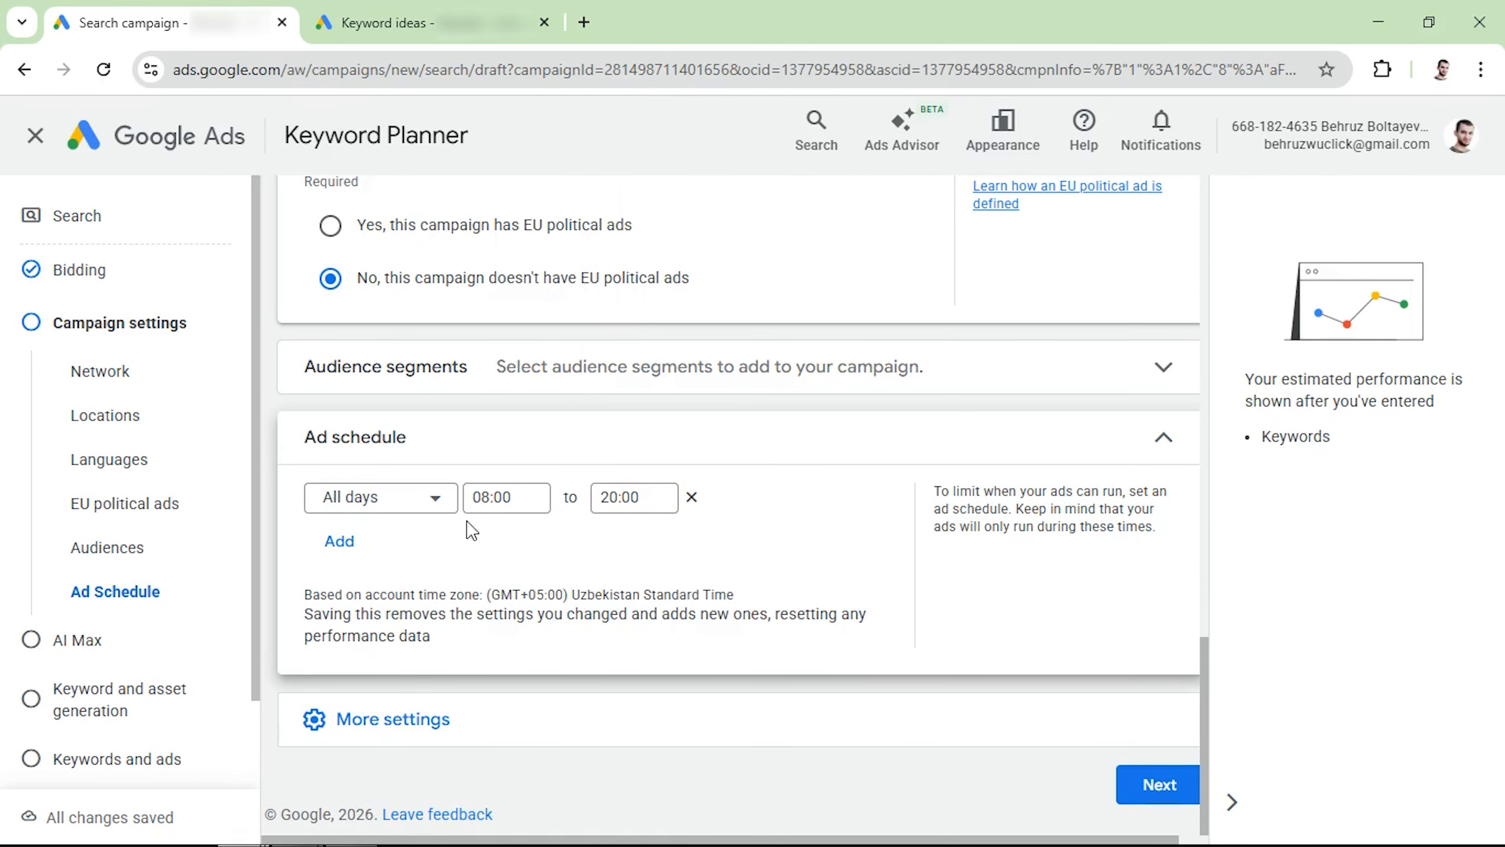
pyautogui.click(339, 543)
pyautogui.click(417, 554)
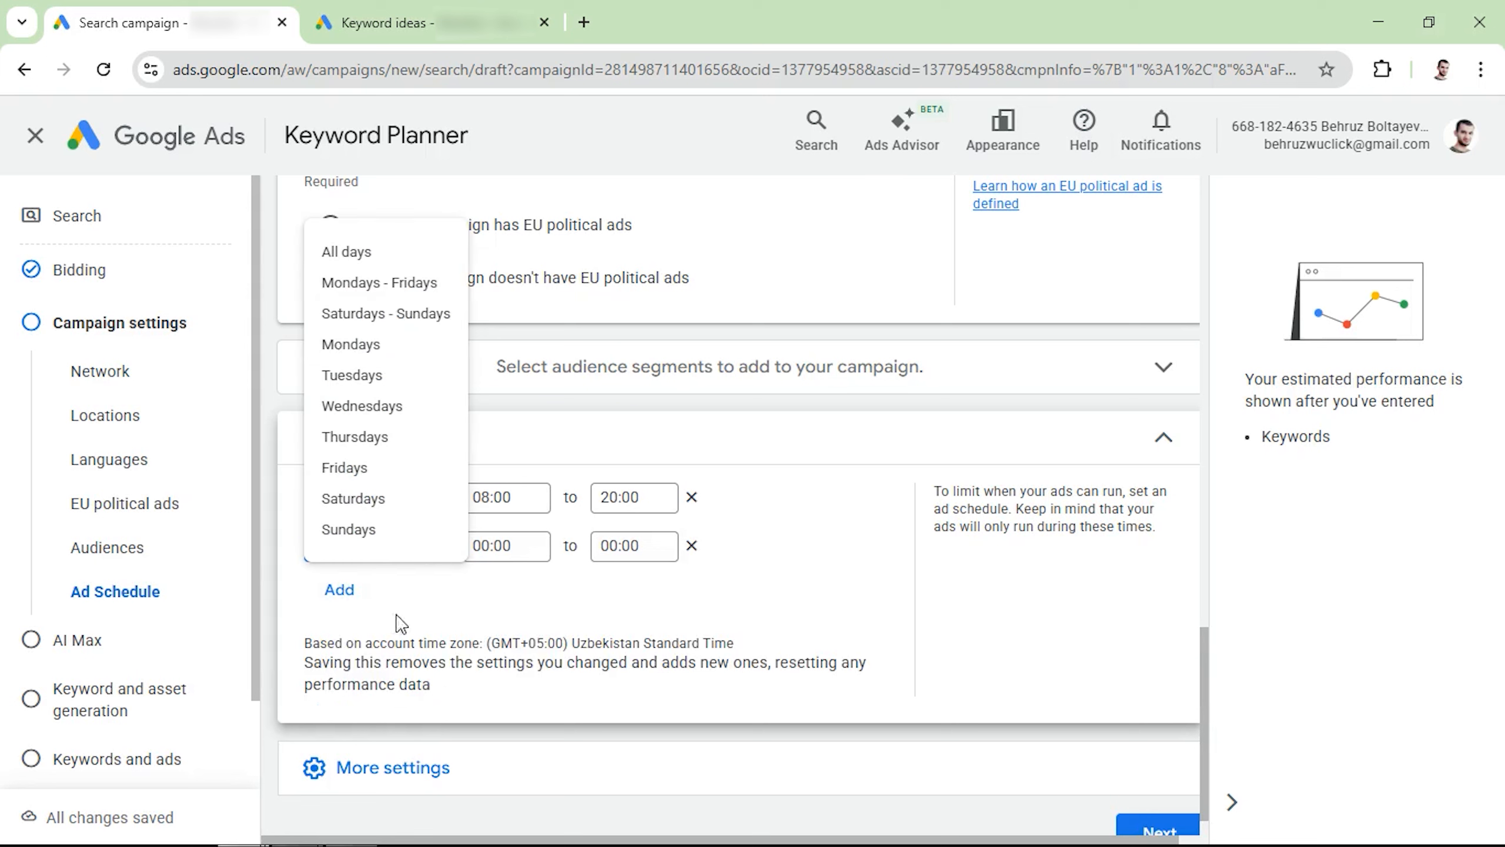
pyautogui.click(691, 545)
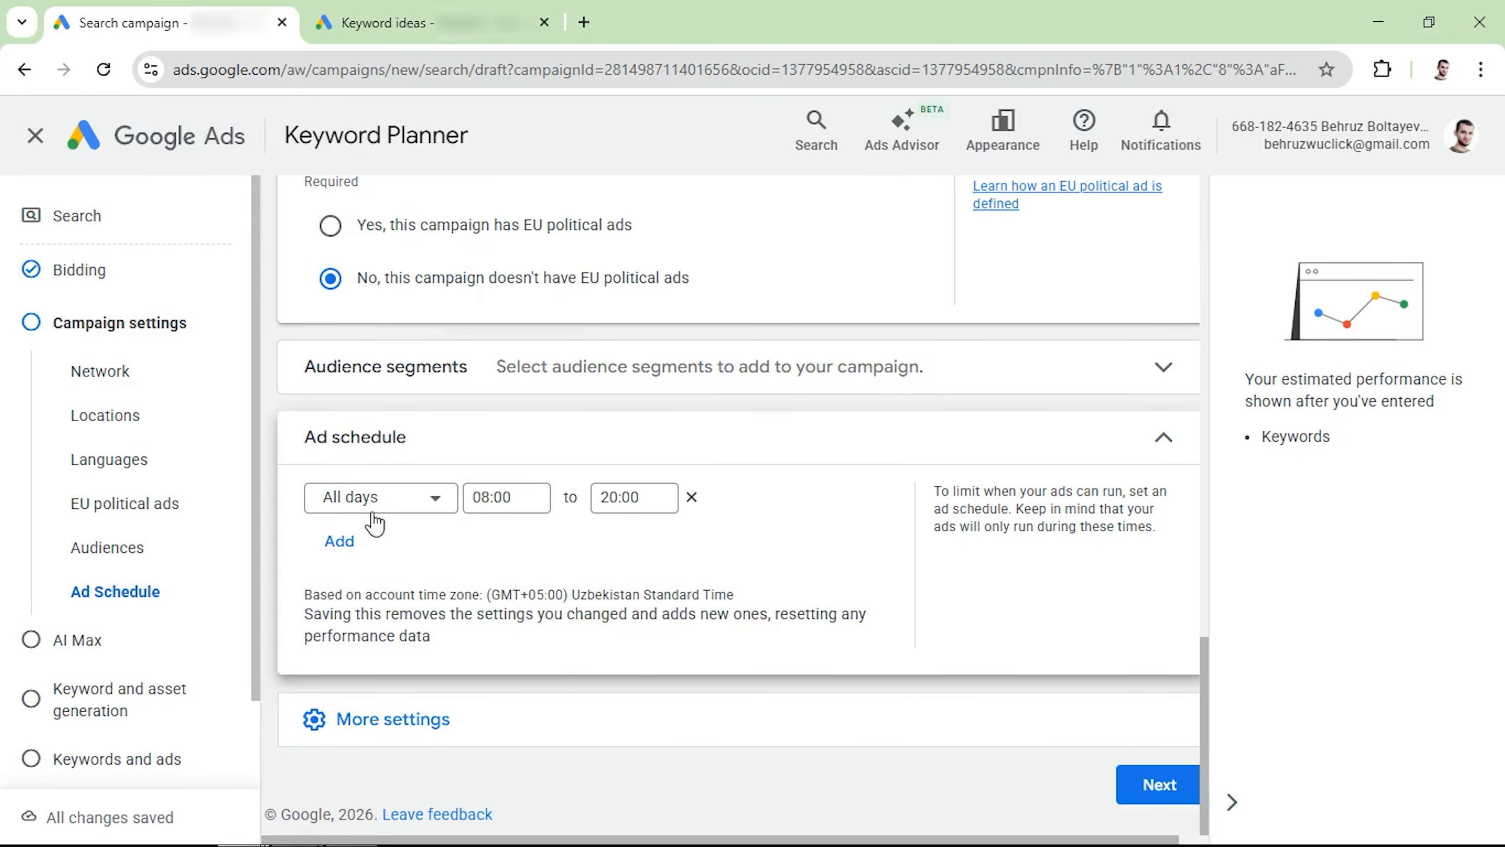
# Review the additional campaign settings, keep their defaults, and proceed to the AI Max section
pyautogui.click(405, 717)
pyautogui.scroll(-3, 451, 645)
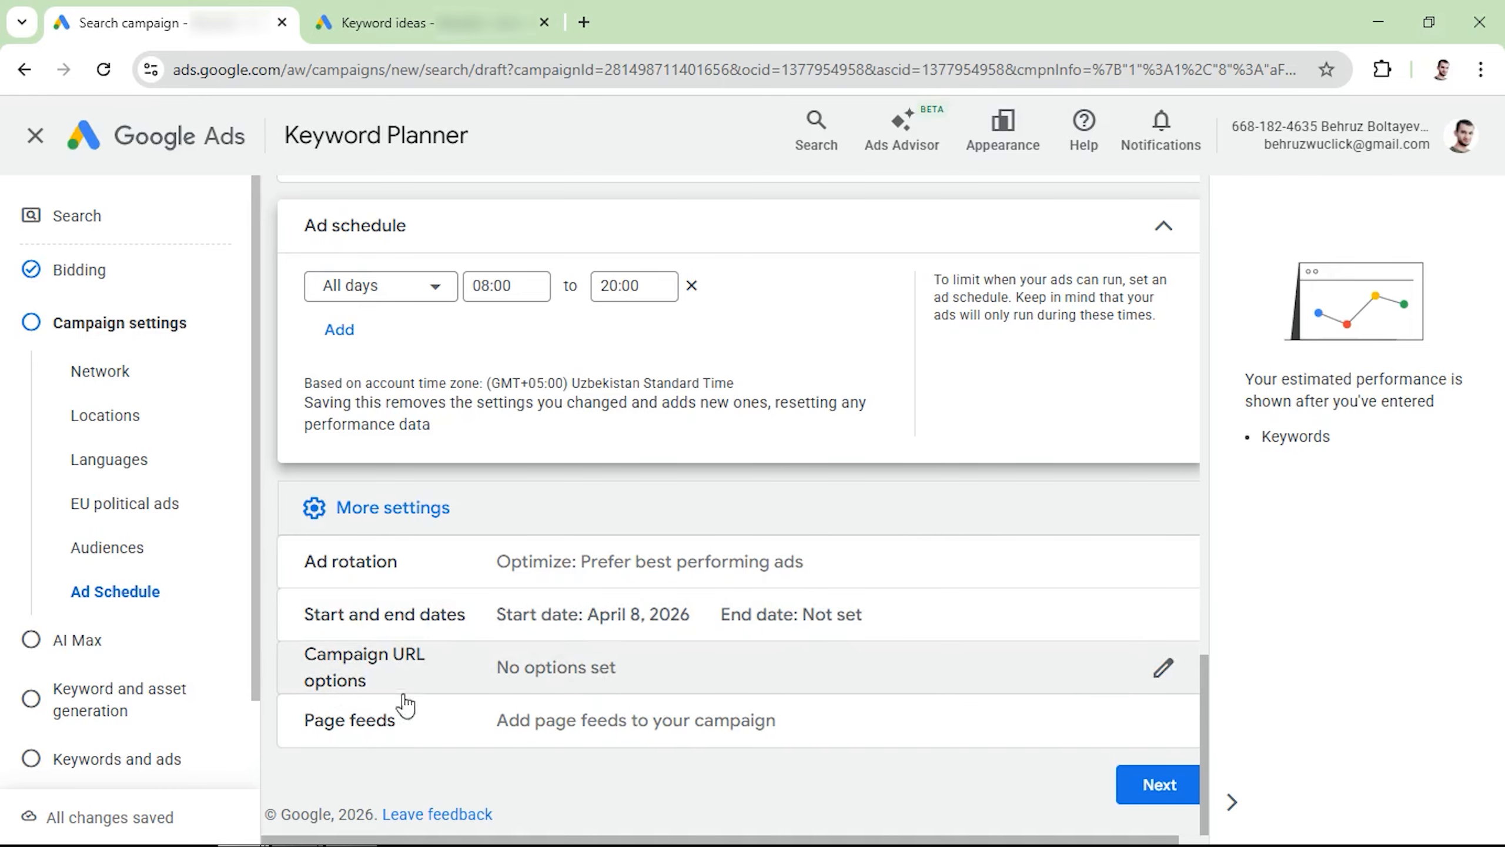
pyautogui.click(1153, 797)
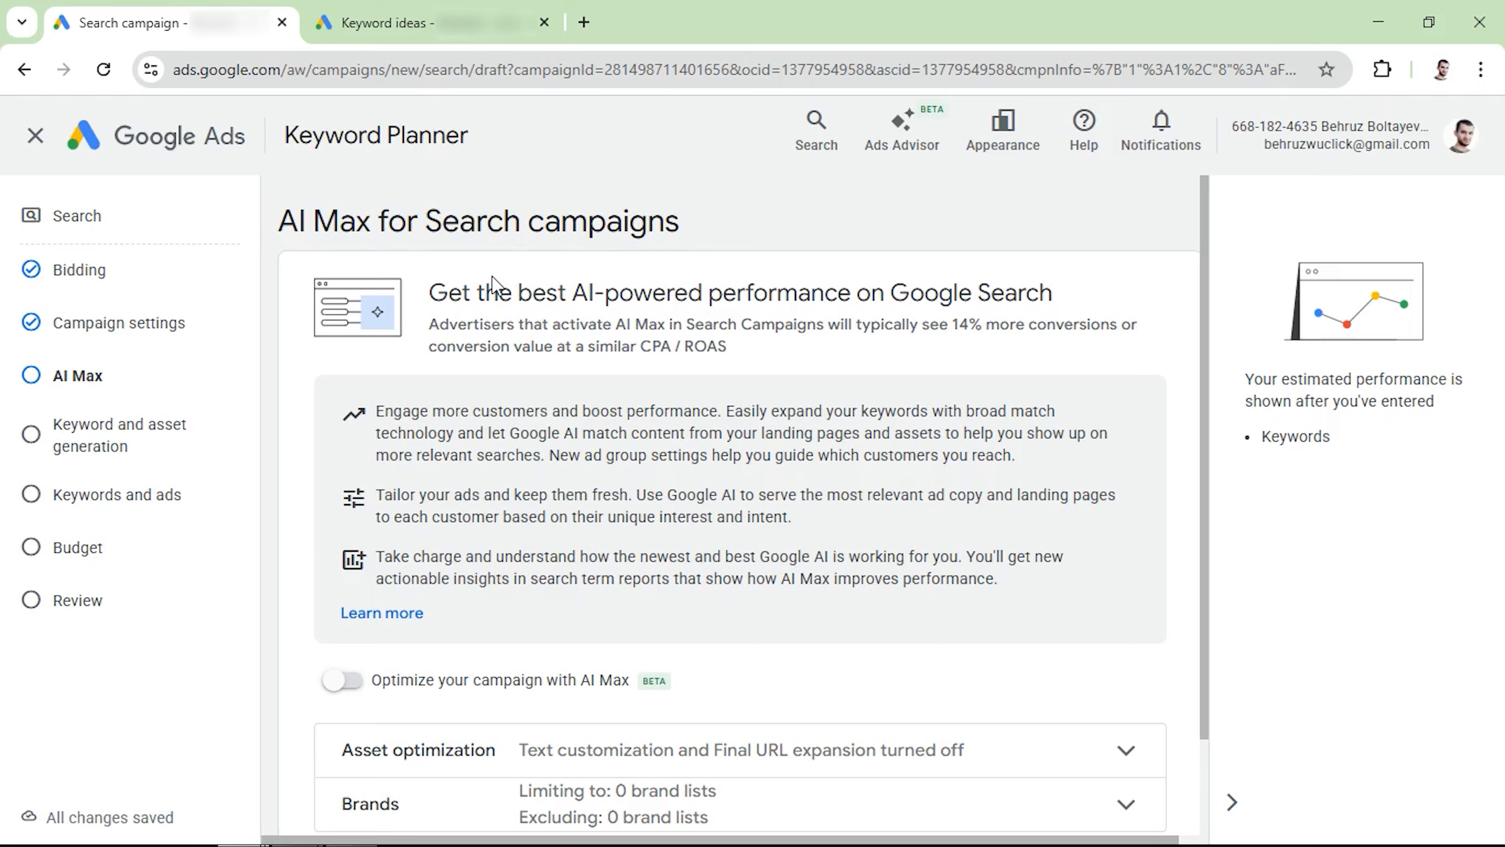
# Read the AI Max description, continue without enabling it, and examine the keyword and asset generation description
pyautogui.moveTo(508, 433); pyautogui.dragTo(847, 435)
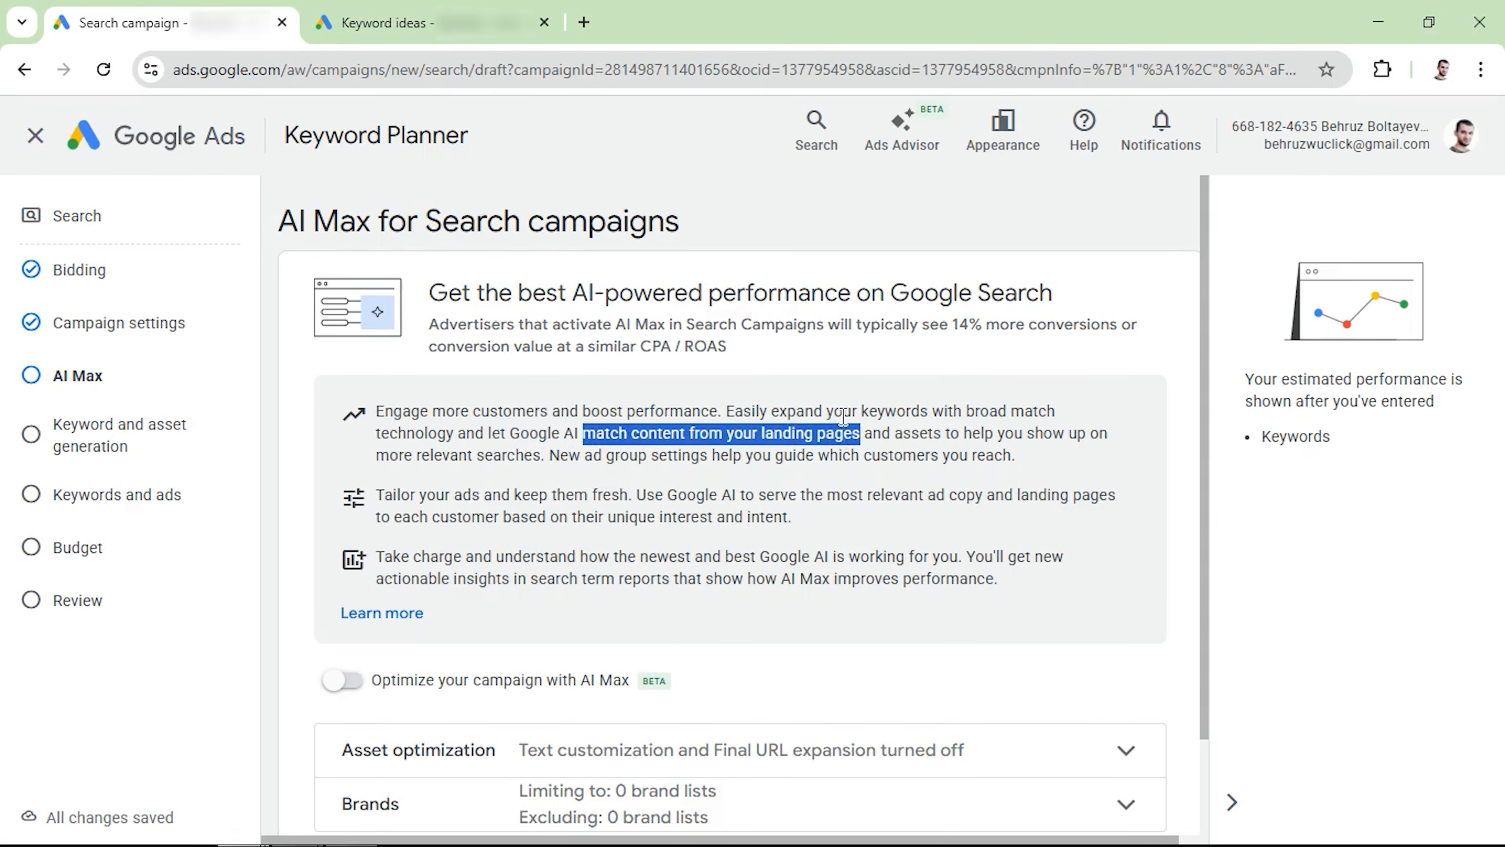
pyautogui.scroll(-2, 847, 427)
pyautogui.click(1158, 783)
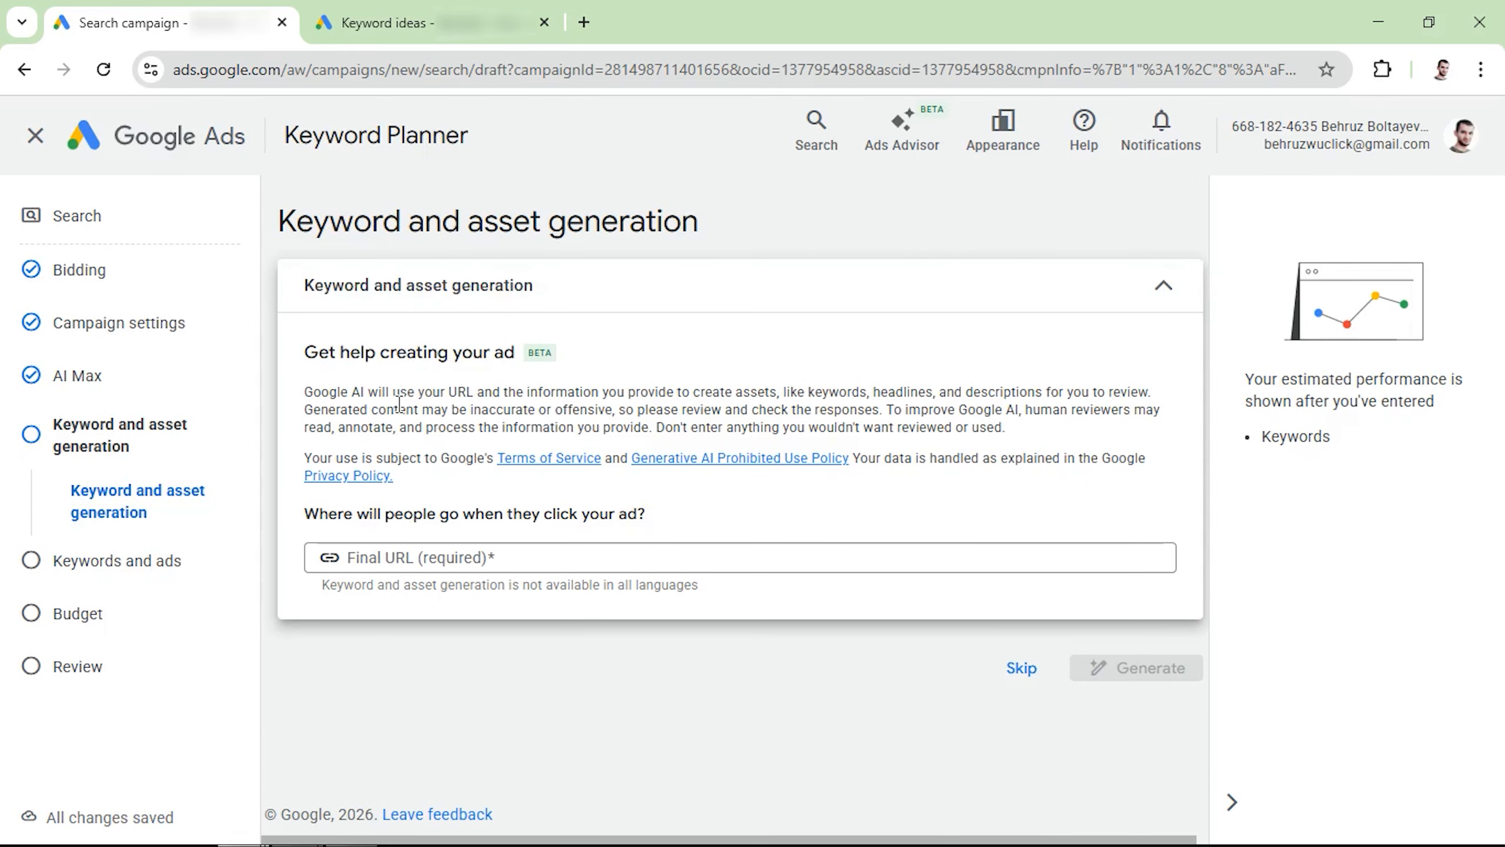
pyautogui.moveTo(306, 393); pyautogui.dragTo(496, 409)
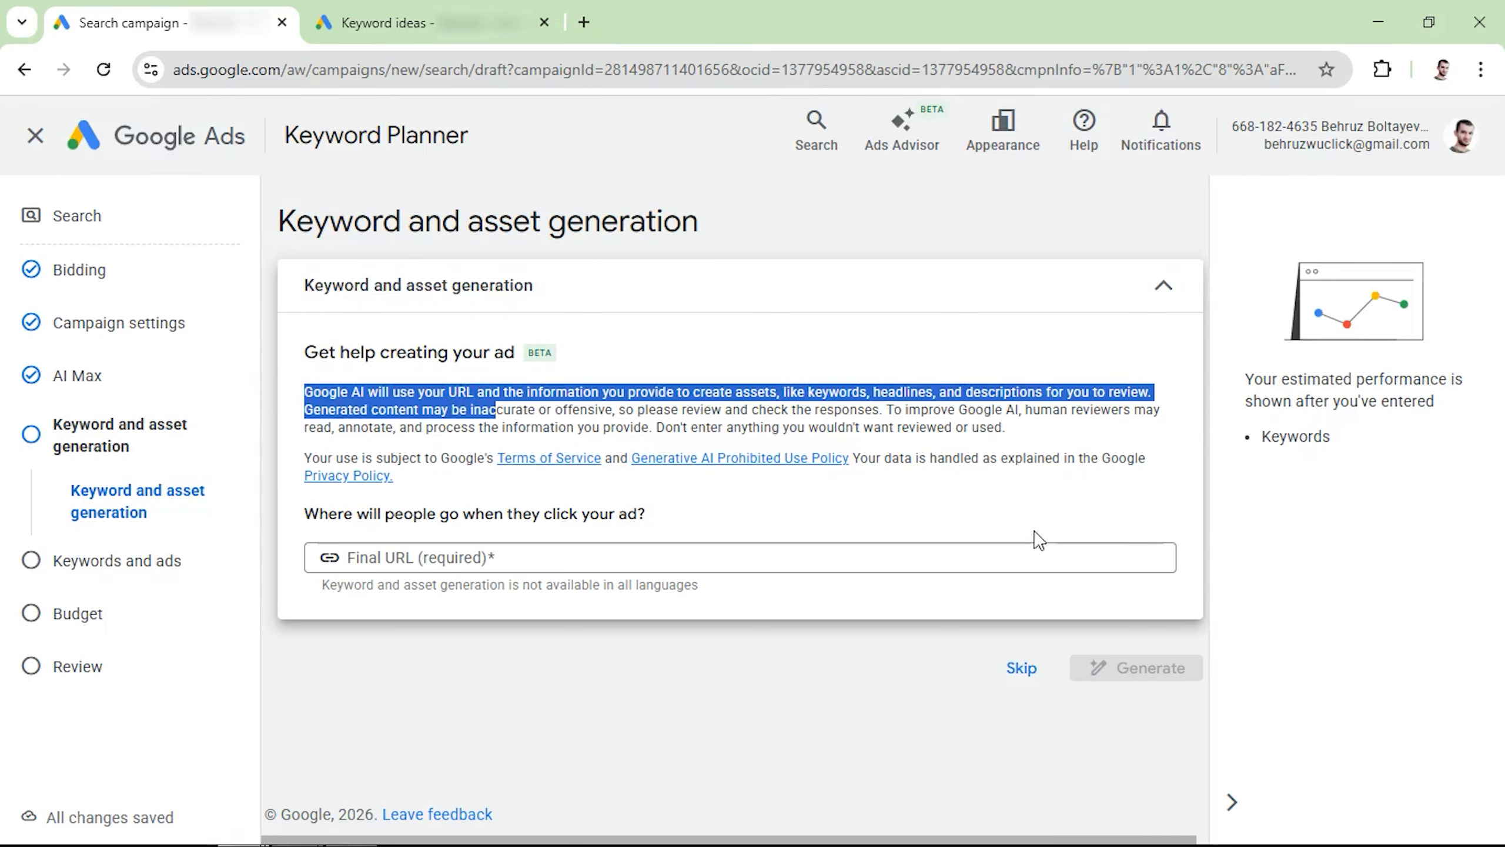
# Skip the keyword and asset generation and start entering keywords for the ad group
pyautogui.click(1025, 669)
pyautogui.scroll(-3, 643, 386)
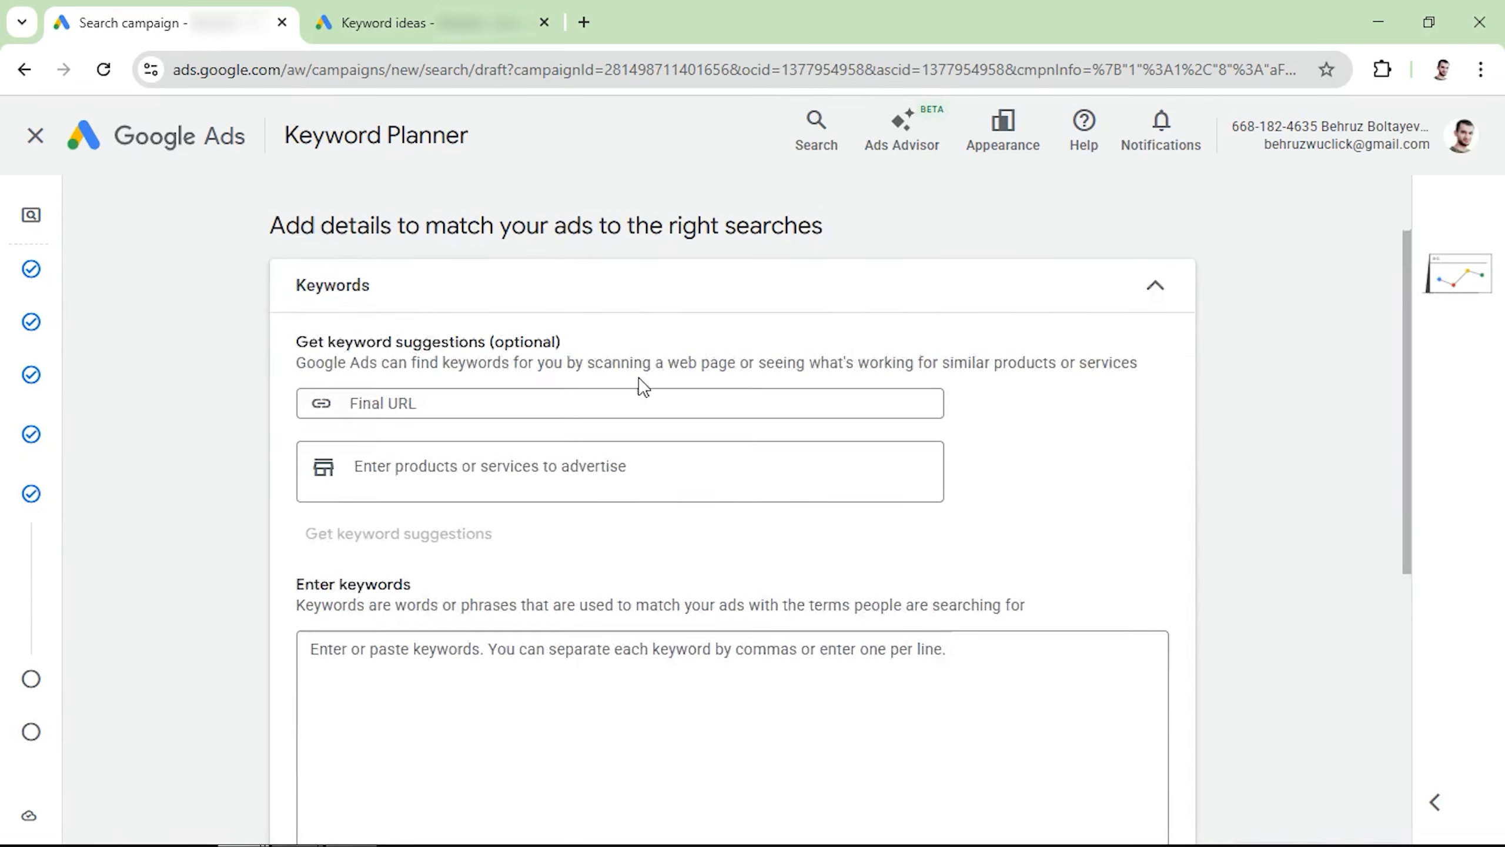
pyautogui.scroll(-3, 550, 523)
pyautogui.click(463, 441)
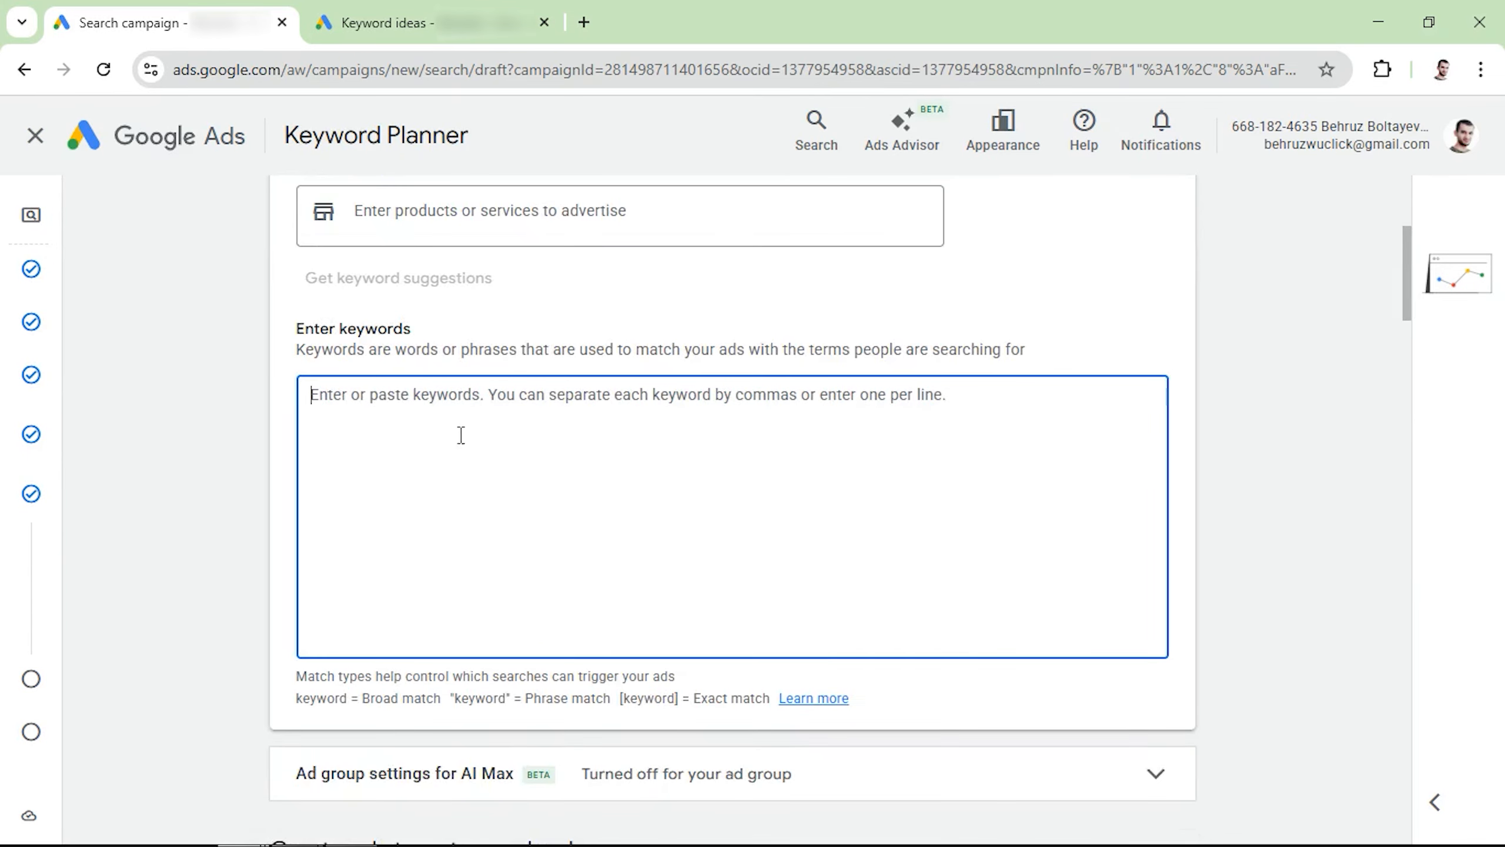
# In the keyword ideas, select eight roofing company, contractor and roof repair keywords, from "roofing near me" through "roofing contractors in my area"
pyautogui.hotkey('ctrl', 'Tab')
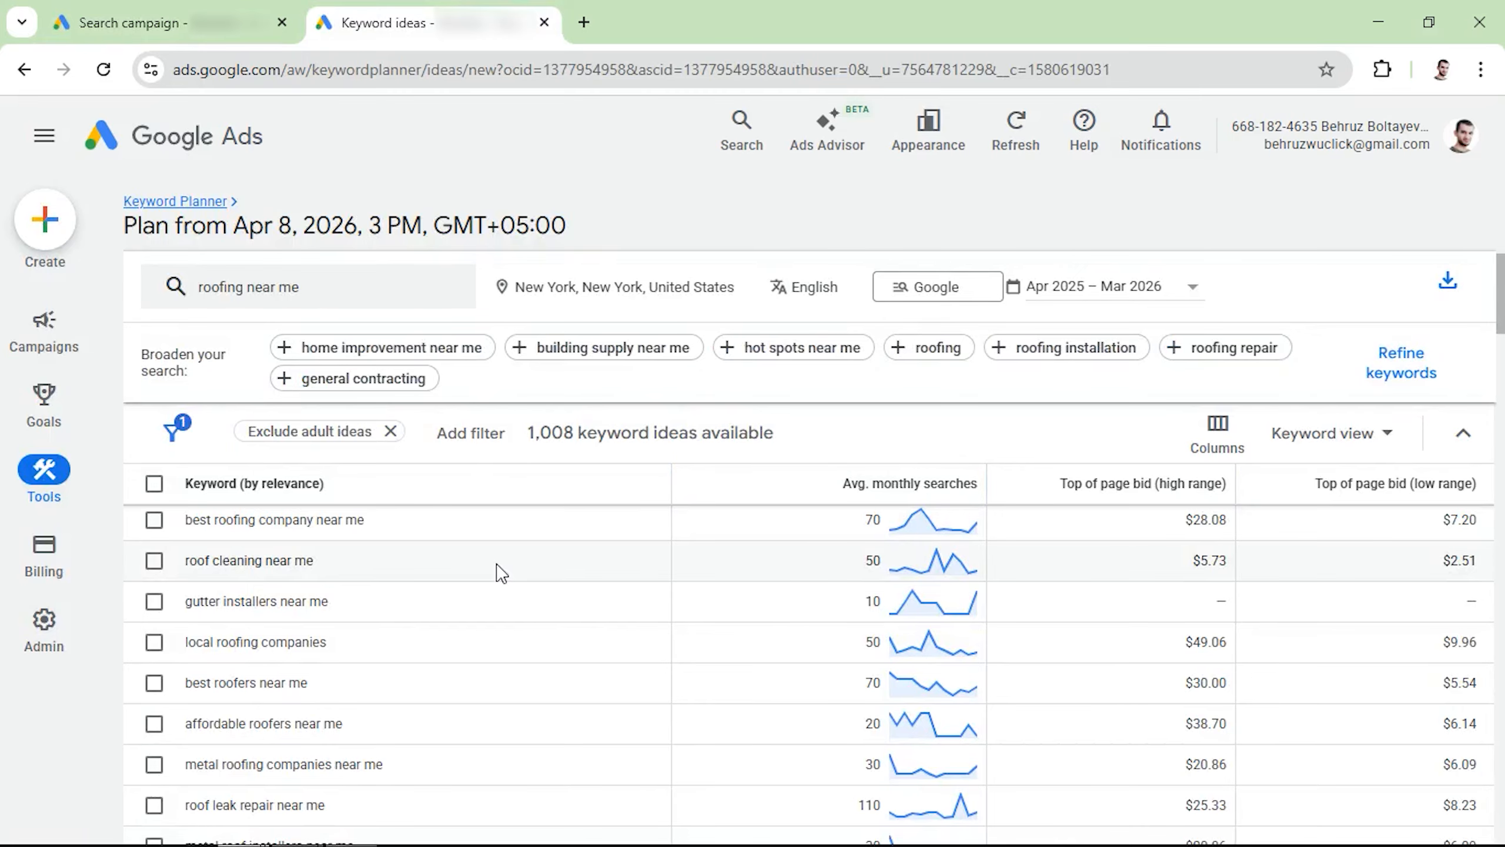
pyautogui.scroll(4, 502, 573)
pyautogui.click(154, 534)
pyautogui.click(154, 609)
pyautogui.click(154, 689)
pyautogui.scroll(-12, 151, 729)
pyautogui.click(155, 717)
pyautogui.scroll(-6, 156, 722)
pyautogui.click(155, 719)
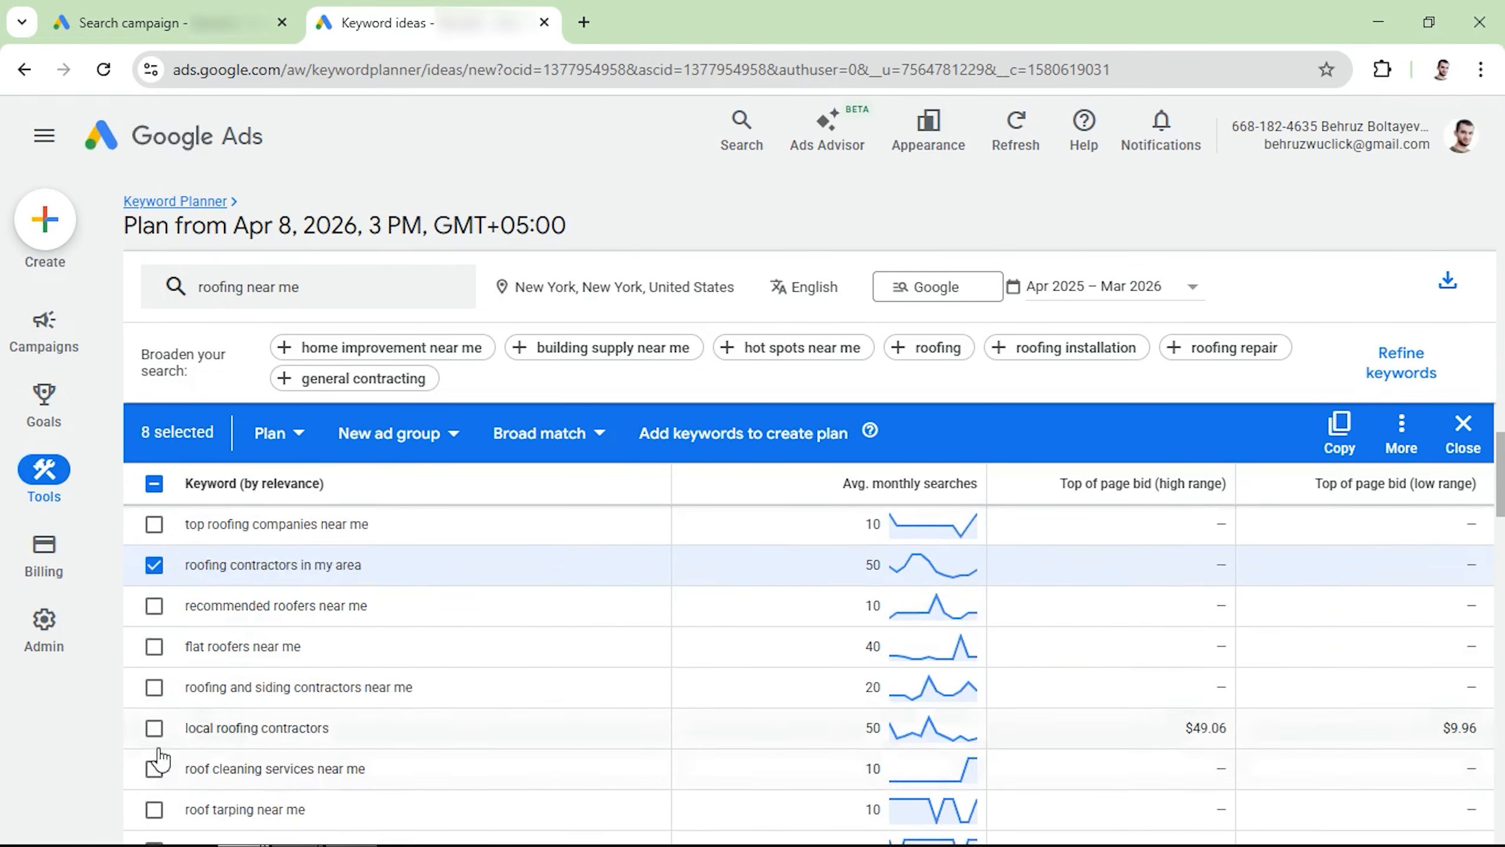
# Add local roofing contractors, roof repairs in my area, roofing repair contractors near me and roof maintenance near me to the keyword selection
pyautogui.click(155, 800)
pyautogui.scroll(-6, 156, 765)
pyautogui.click(154, 726)
pyautogui.click(154, 767)
pyautogui.click(154, 808)
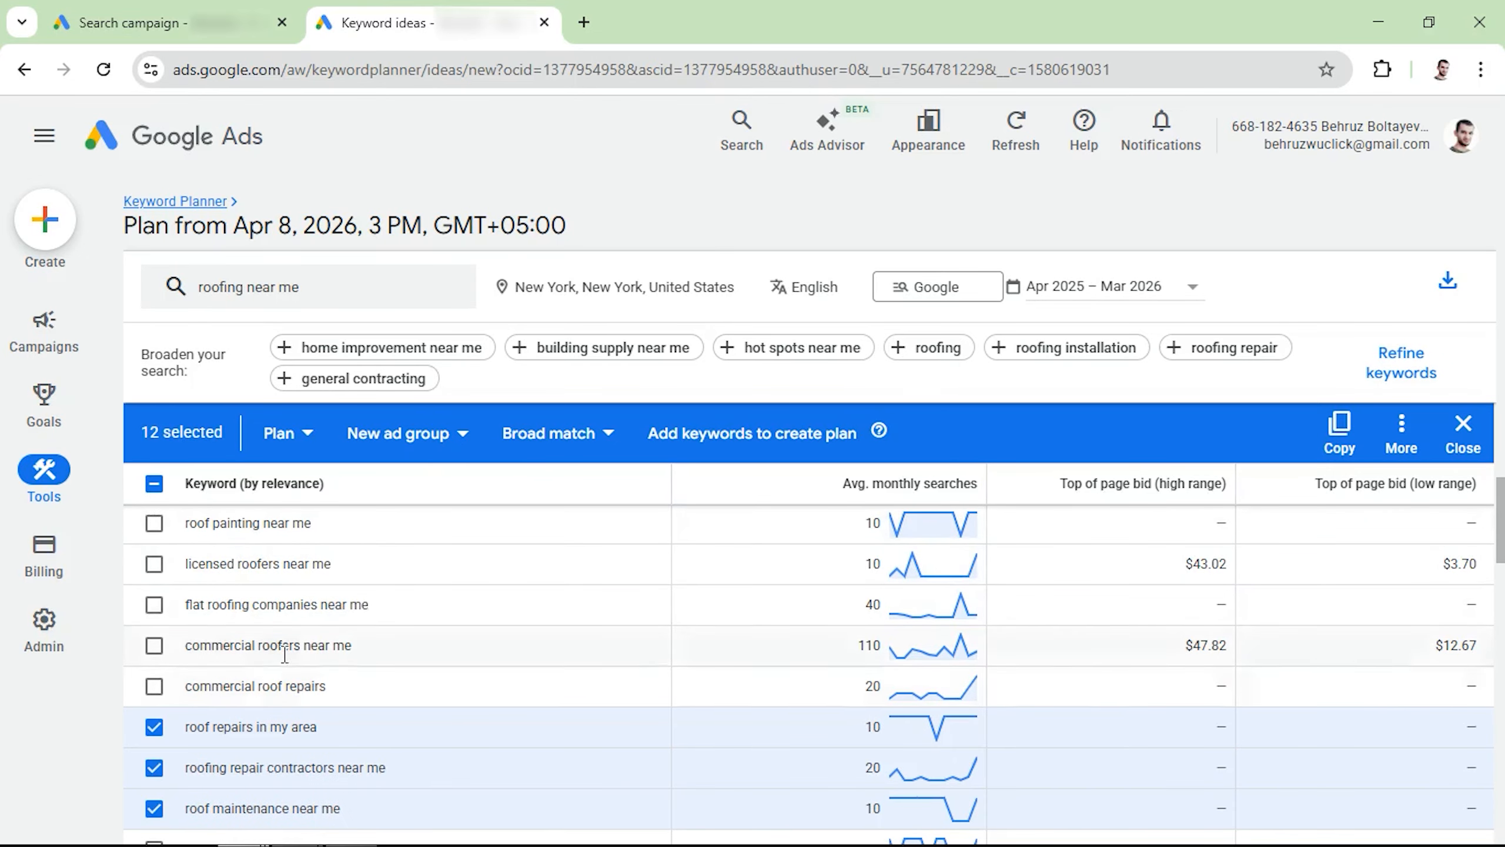
# Copy the selected keyword ideas and paste them into the campaign's keyword list
pyautogui.click(1340, 441)
pyautogui.click(202, 18)
pyautogui.click(475, 436)
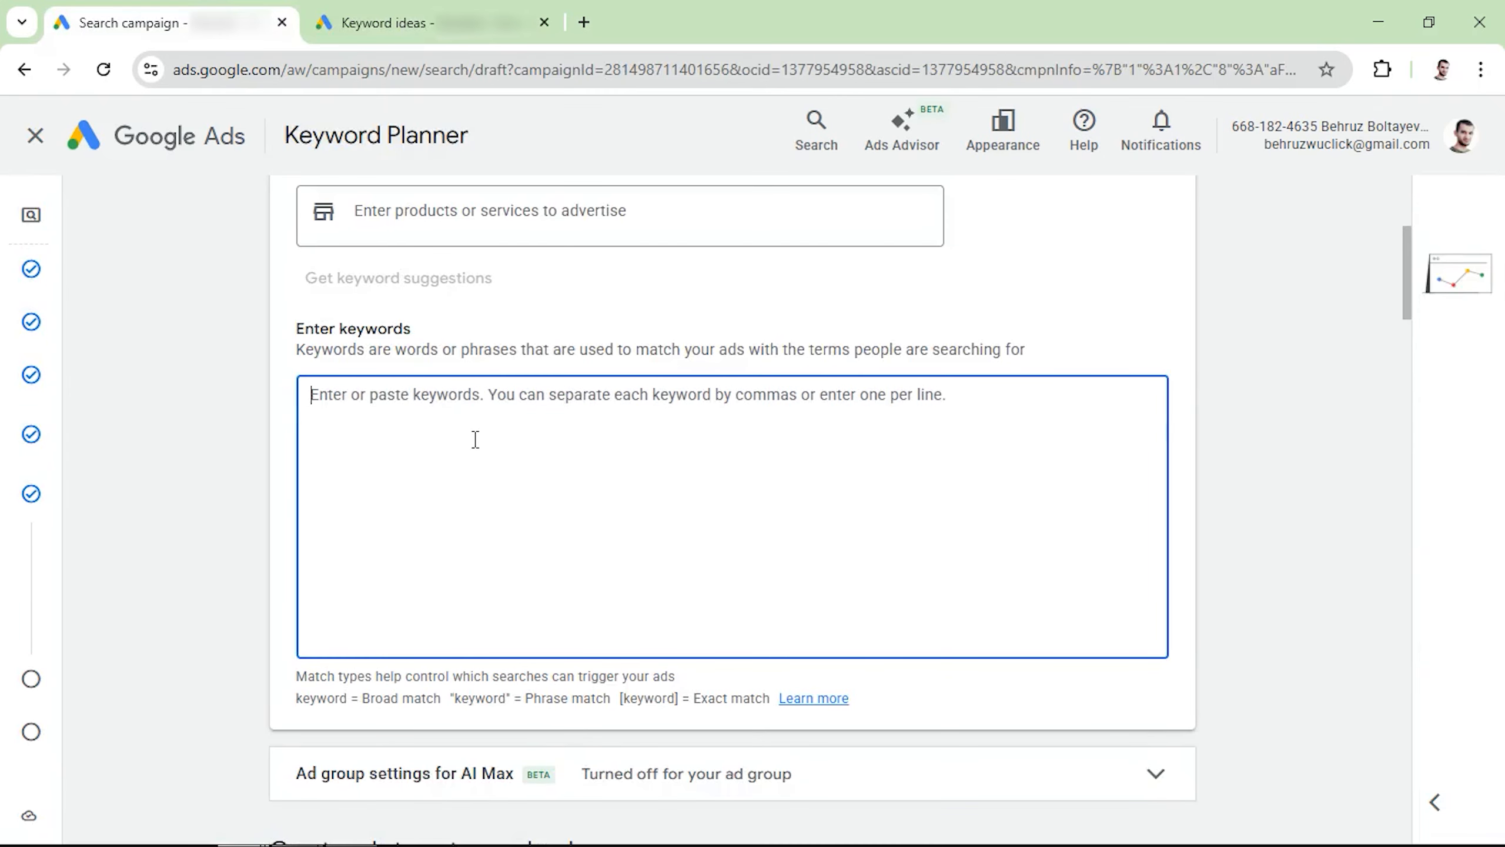
pyautogui.hotkey('ctrl', 'v')
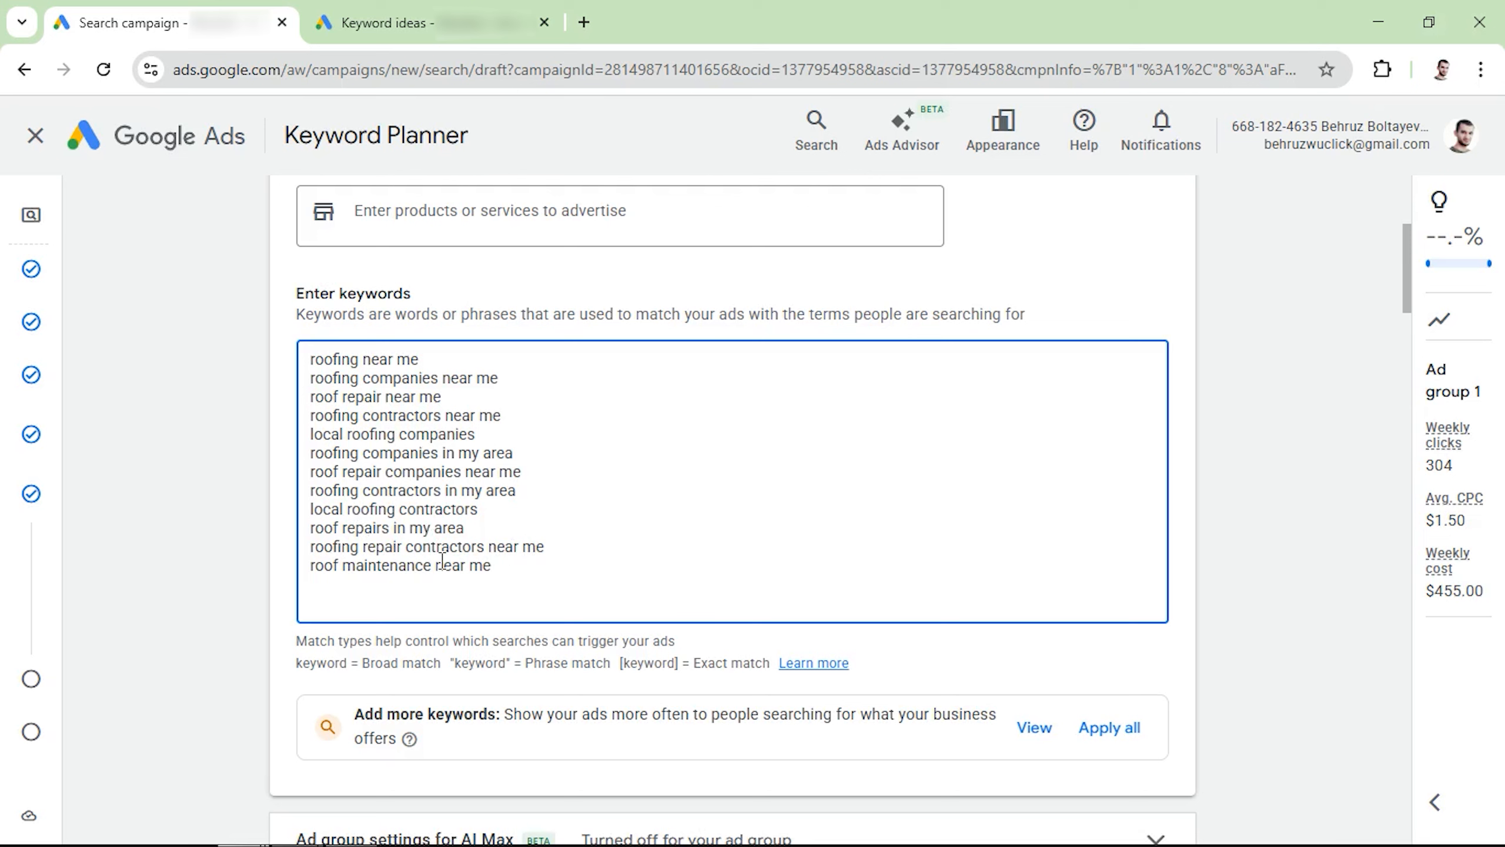
# Examine the entered keywords and the notation for broad, phrase and exact match types
pyautogui.moveTo(497, 568); pyautogui.dragTo(282, 370)
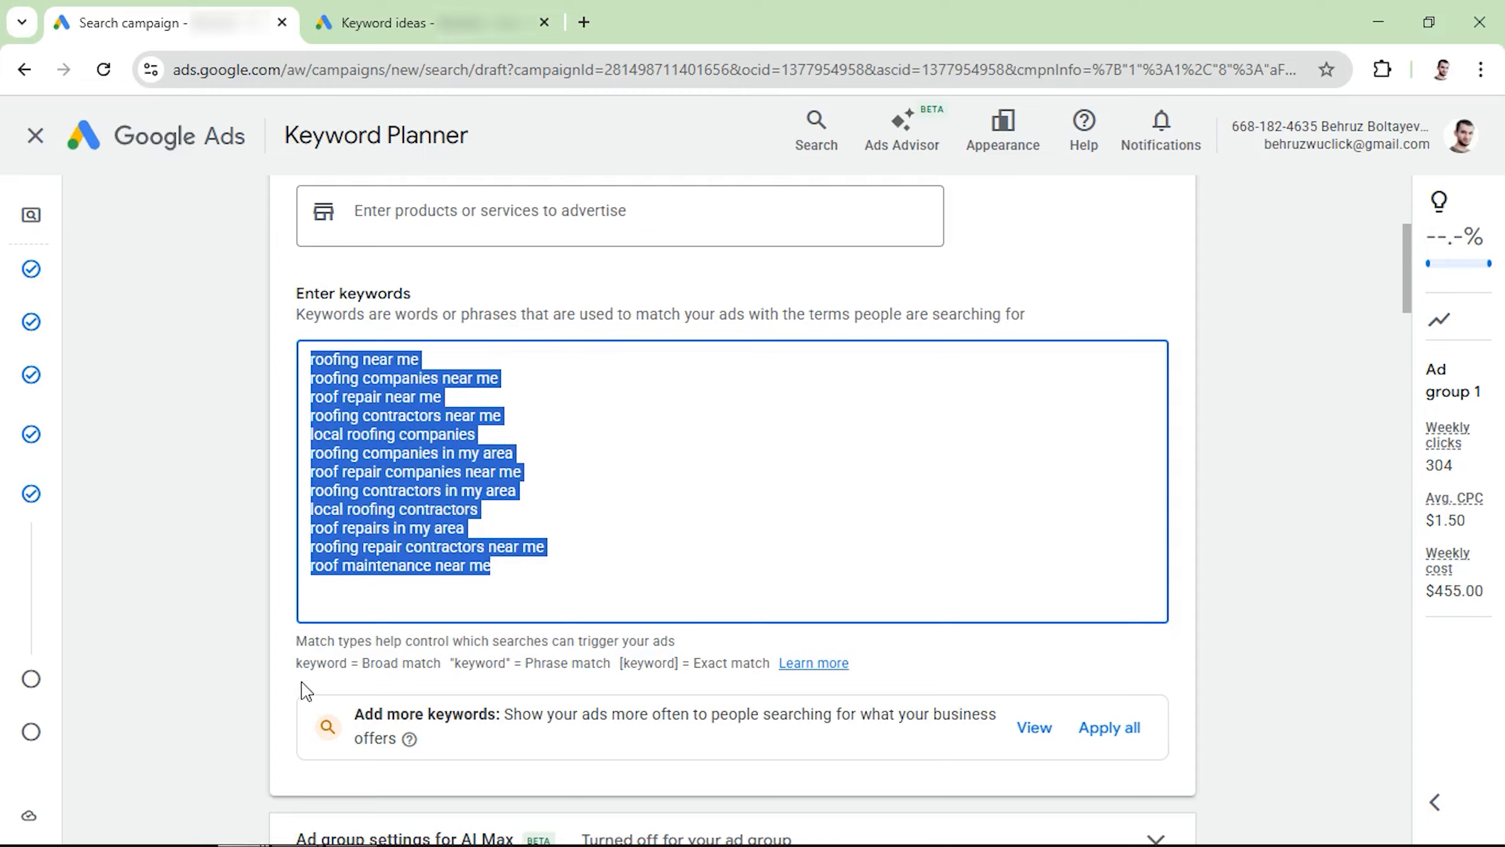
pyautogui.moveTo(297, 661); pyautogui.dragTo(441, 660)
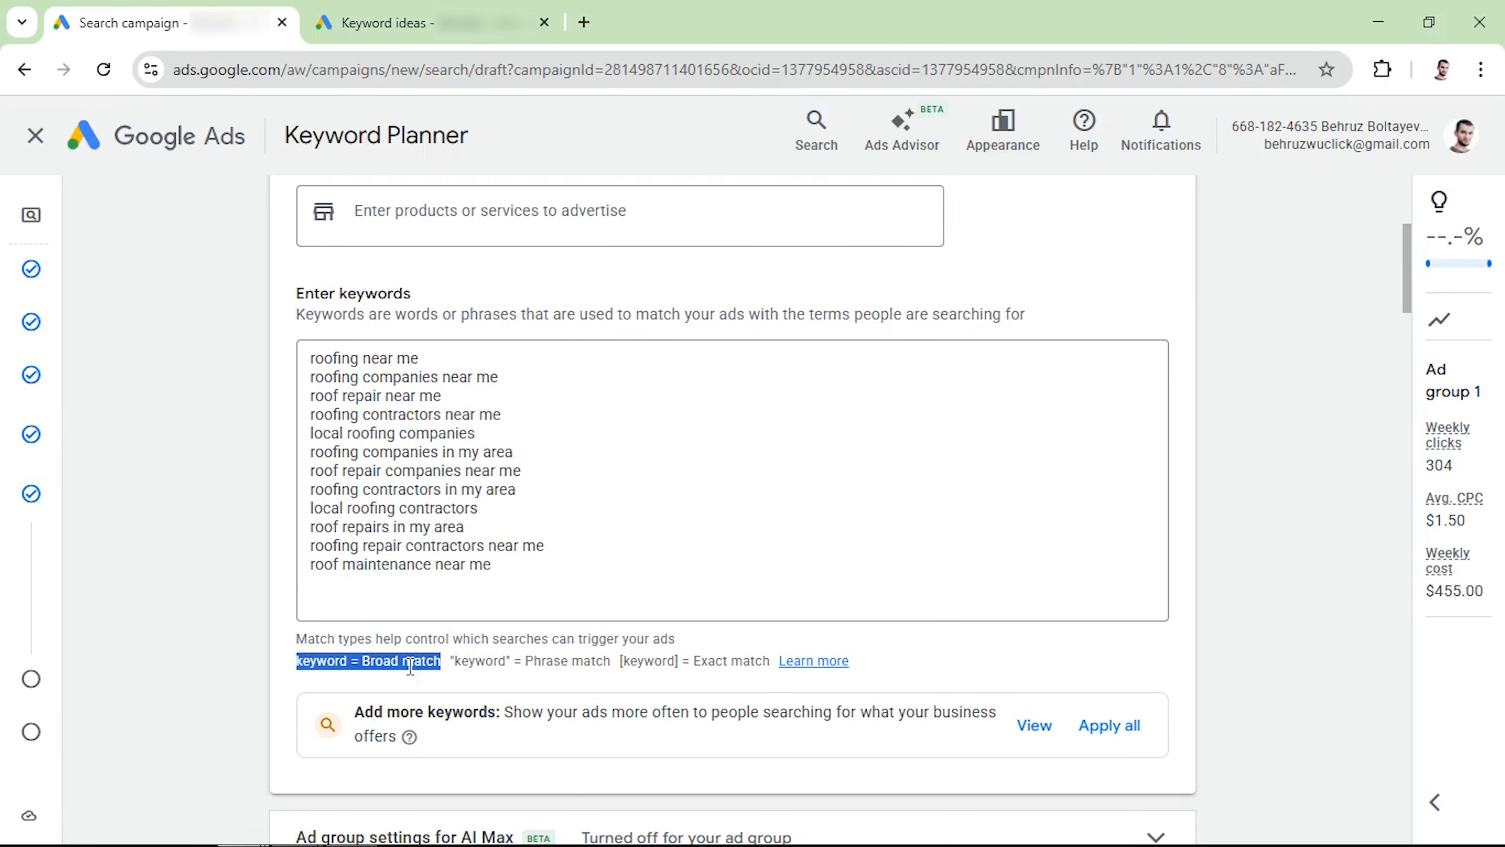
pyautogui.moveTo(451, 660); pyautogui.dragTo(768, 659)
pyautogui.click(496, 661)
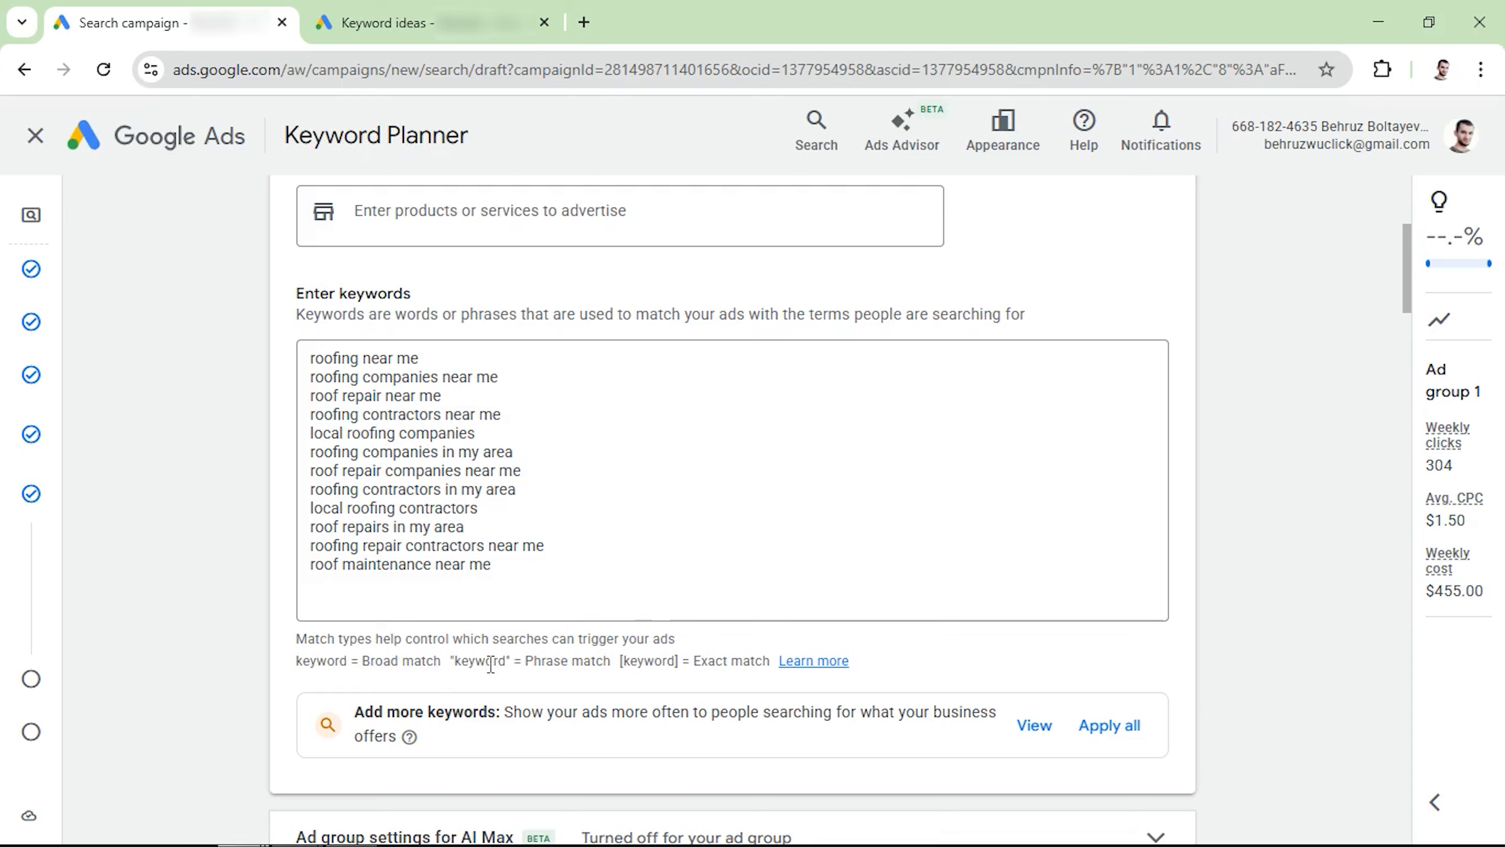
pyautogui.moveTo(297, 660); pyautogui.dragTo(447, 666)
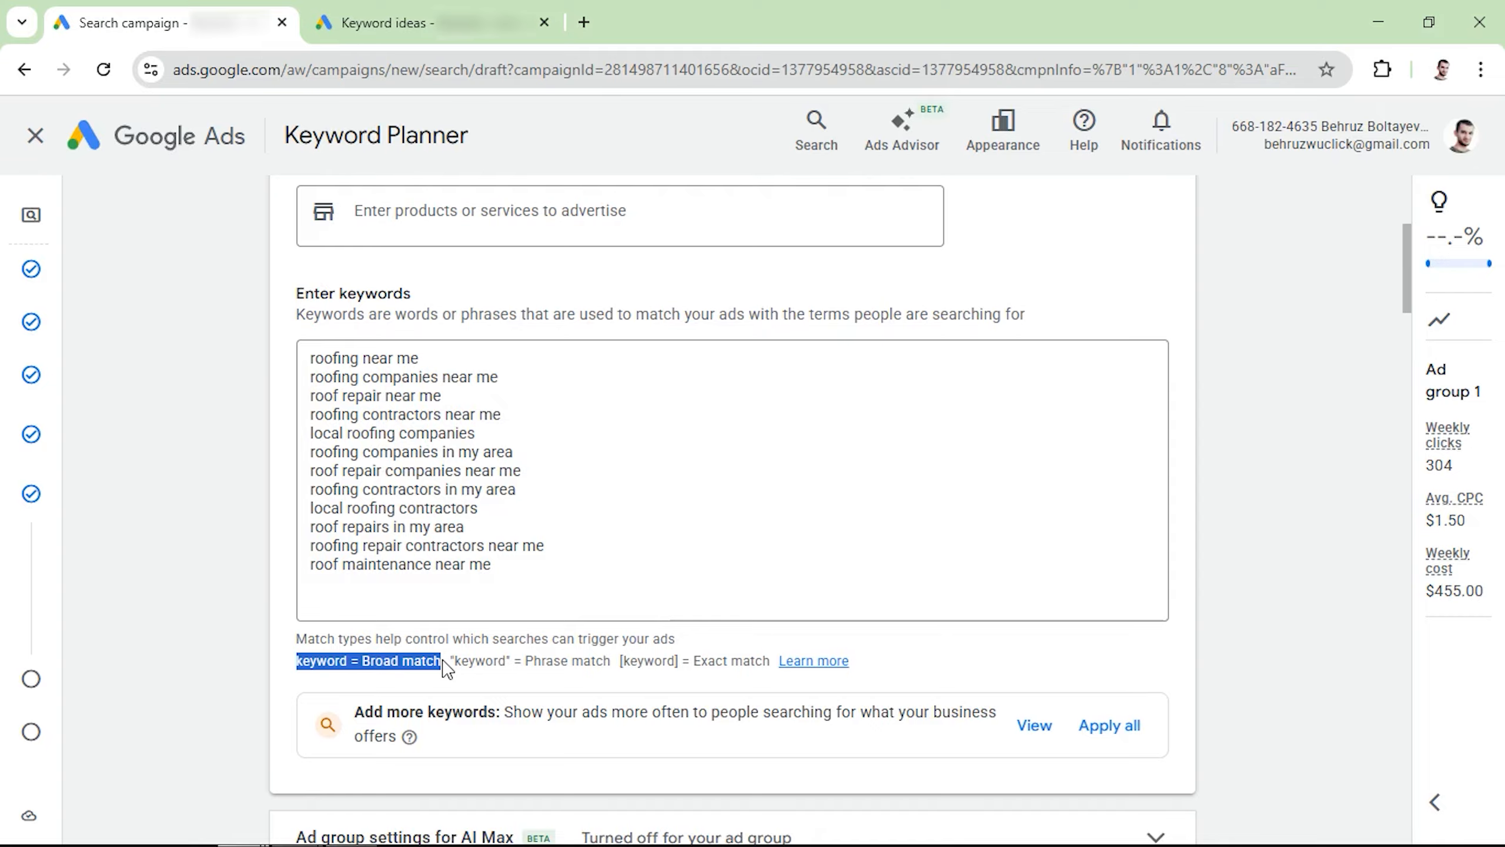
pyautogui.moveTo(449, 660); pyautogui.dragTo(614, 661)
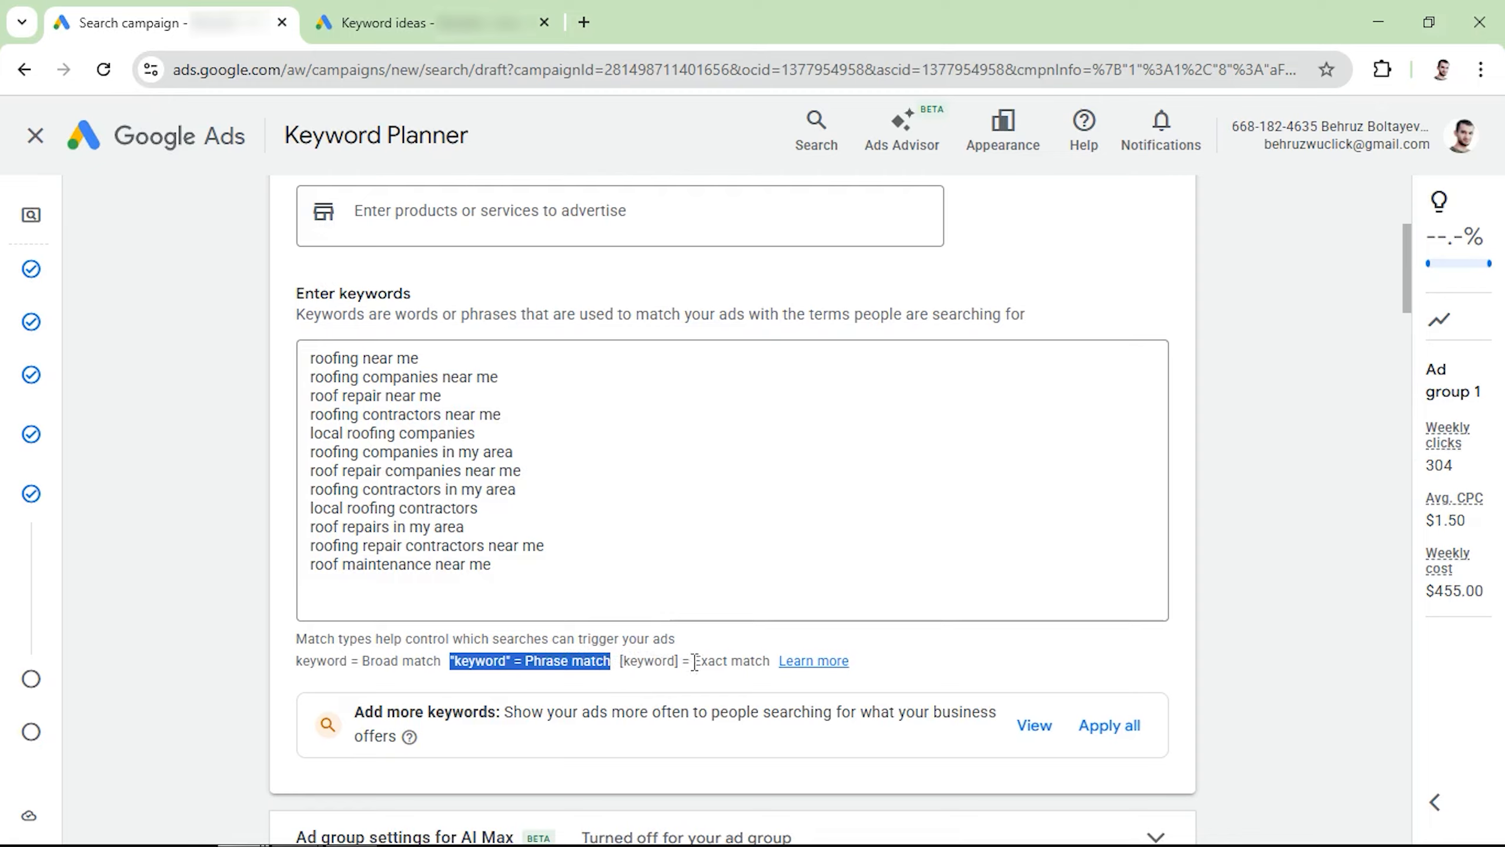
pyautogui.moveTo(619, 661); pyautogui.dragTo(773, 661)
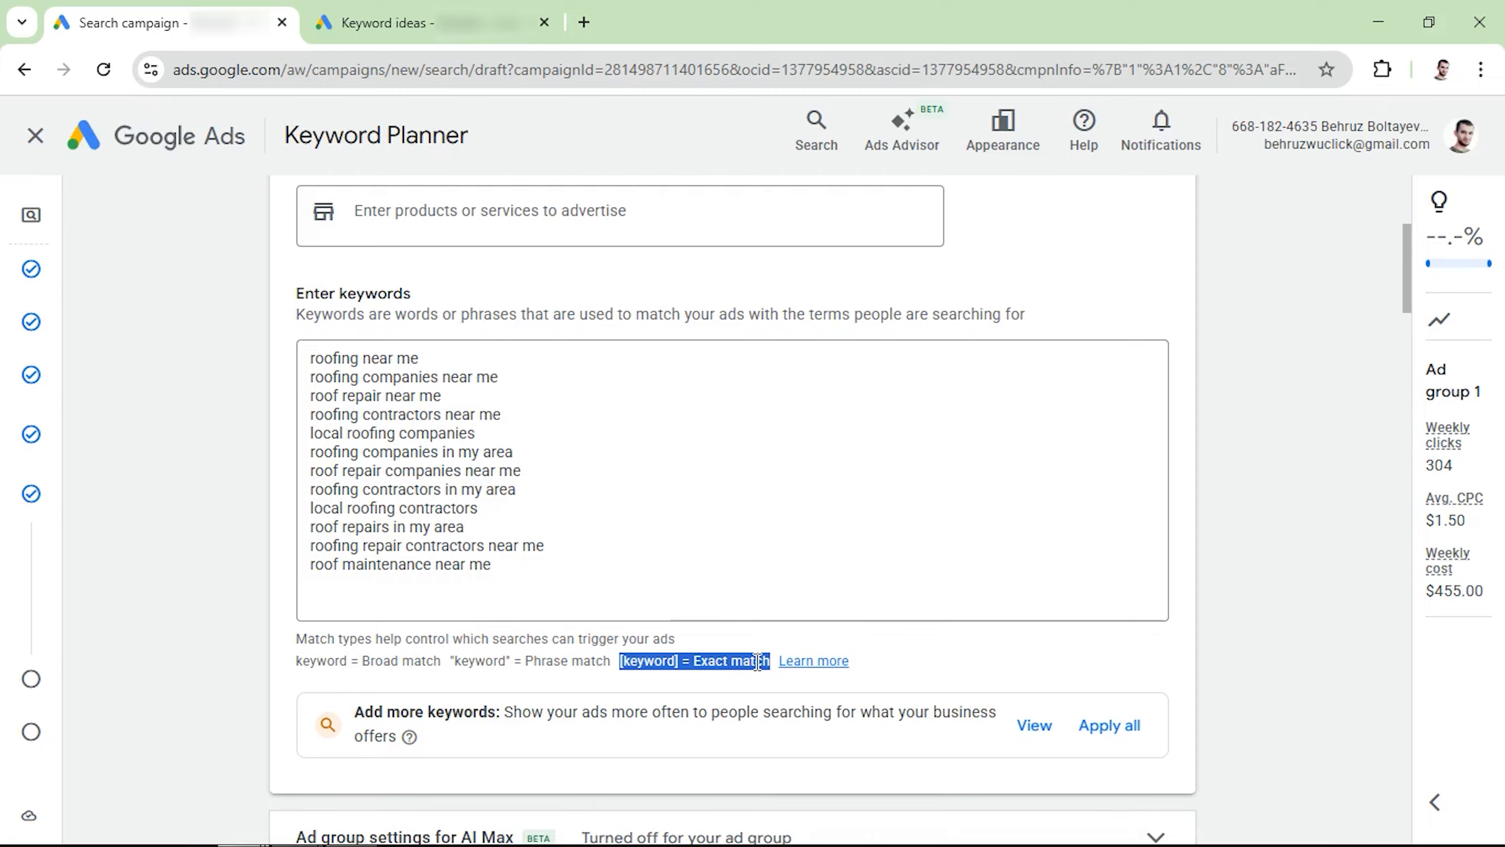
pyautogui.click(456, 660)
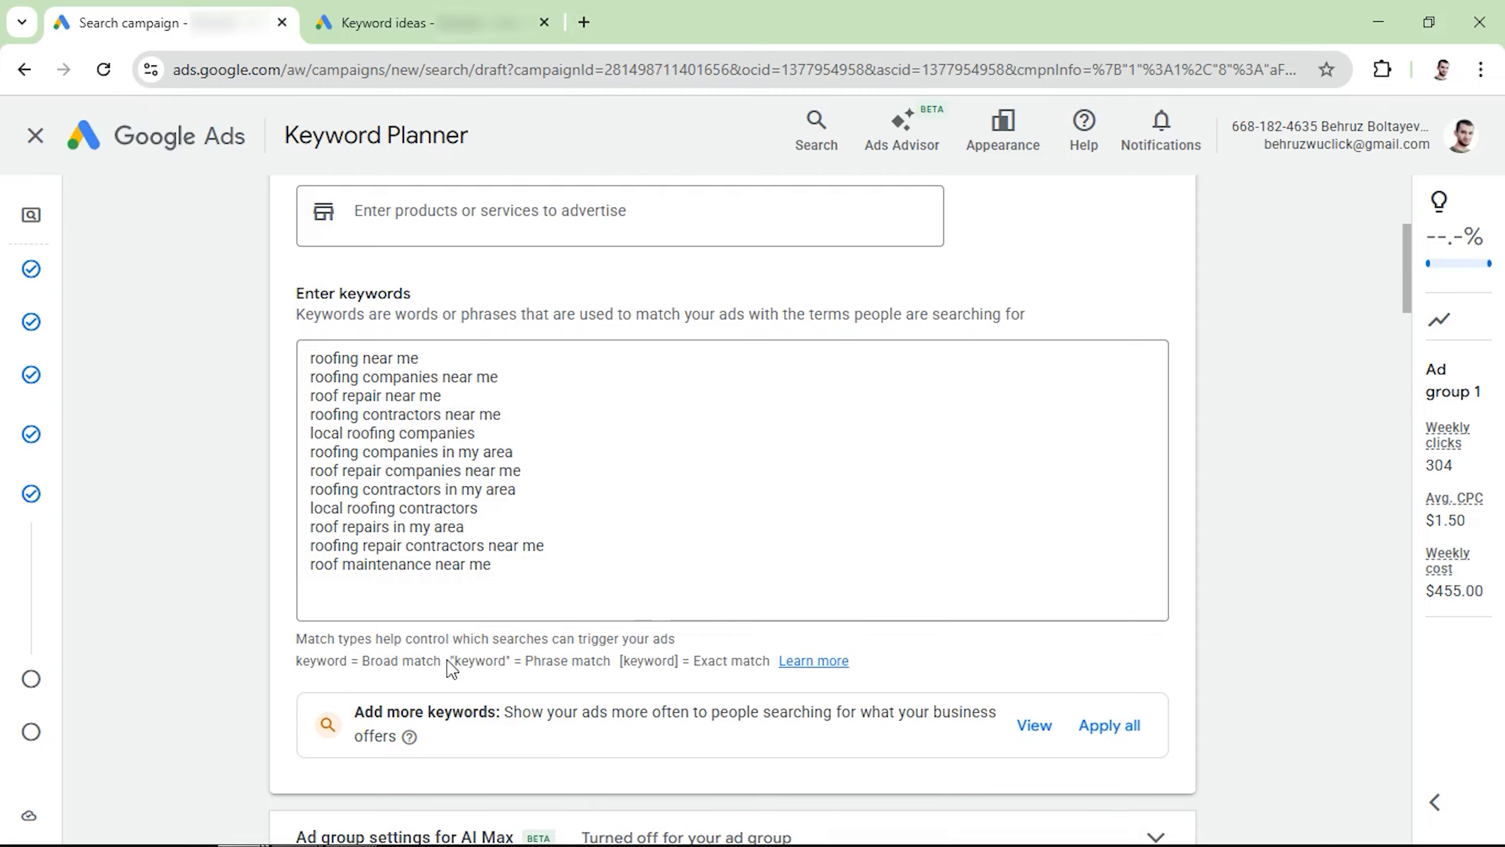
pyautogui.moveTo(455, 660); pyautogui.dragTo(775, 676)
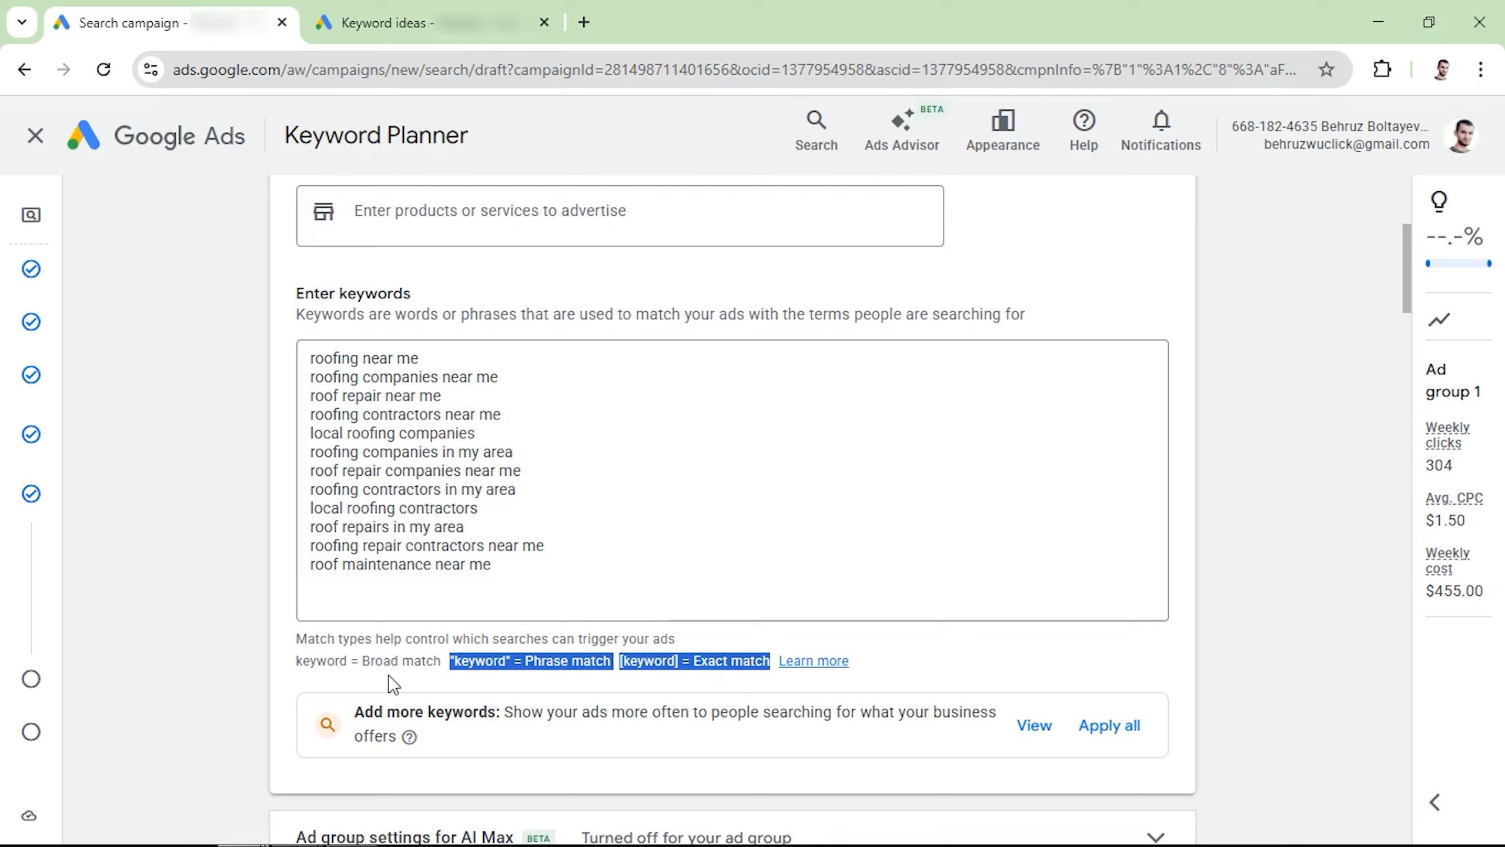
pyautogui.moveTo(297, 660); pyautogui.dragTo(442, 655)
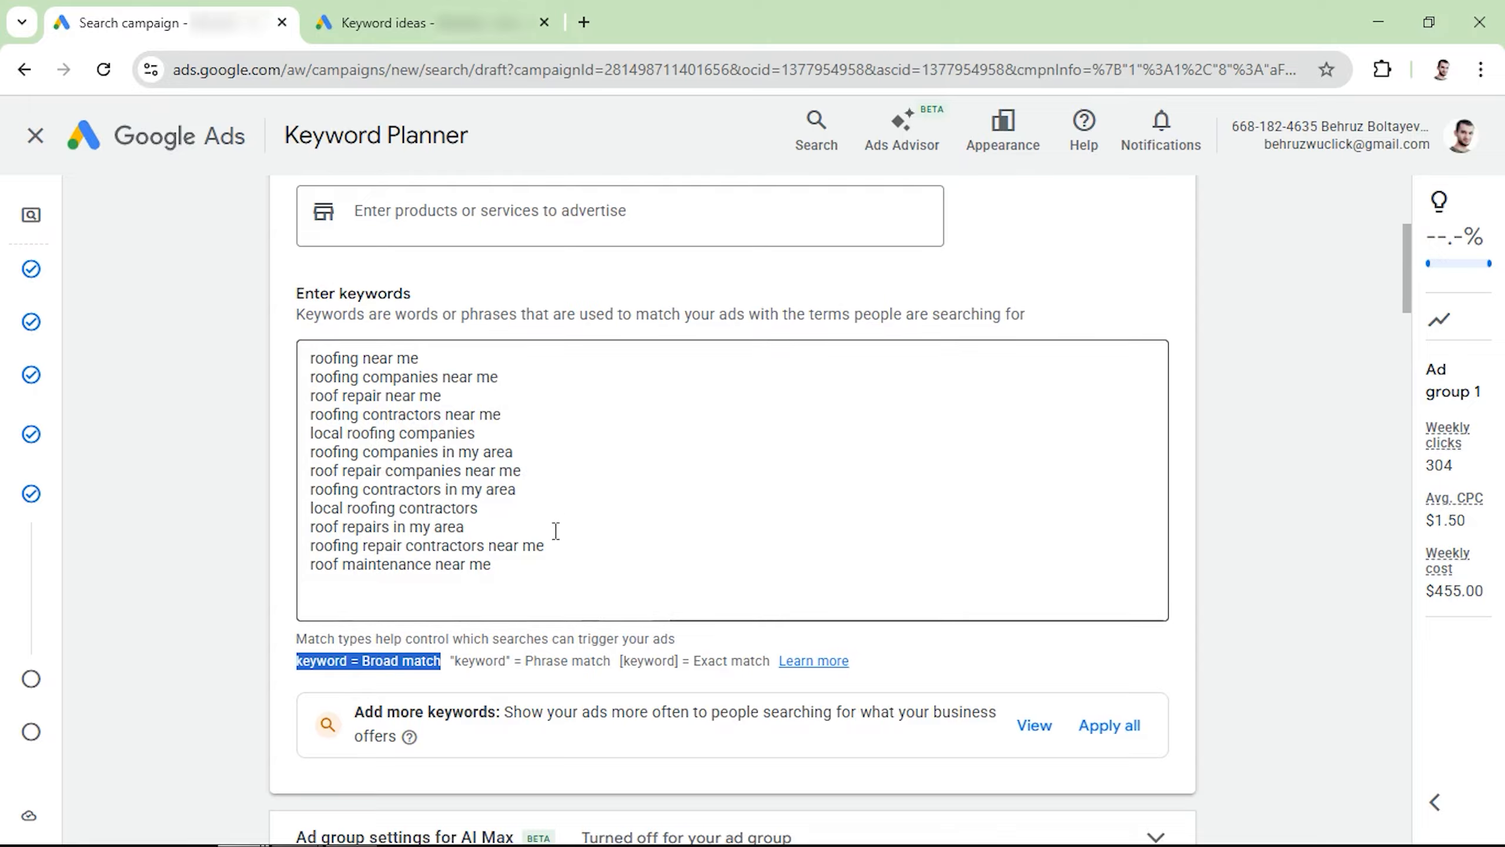
# Copy the whole keyword list and open keywordmatchtypetool.com in a new browser tab
pyautogui.click(529, 578)
pyautogui.hotkey('ctrl', 'a')
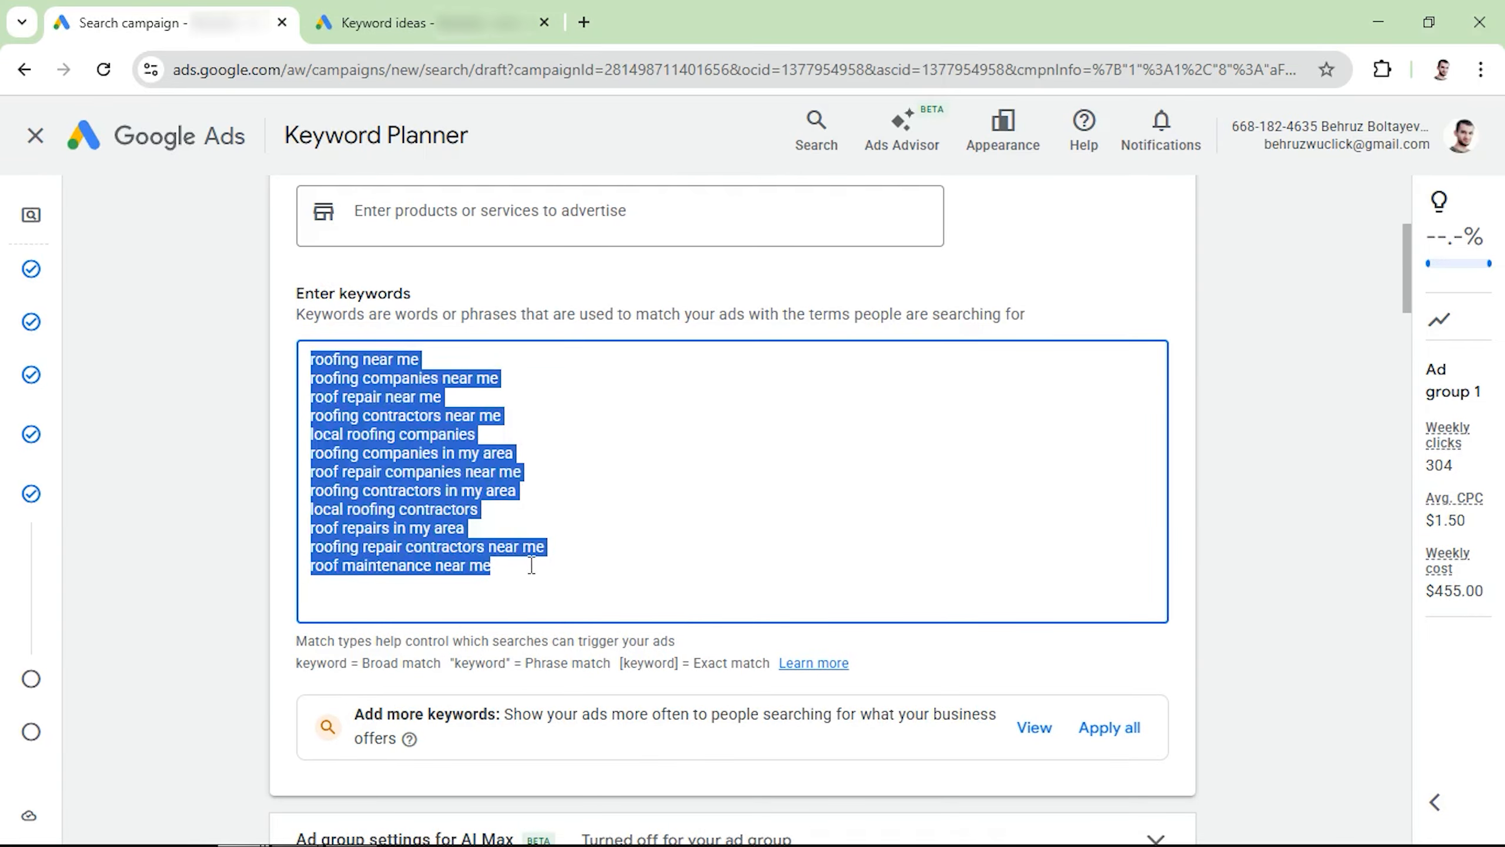
pyautogui.hotkey('ctrl', 't')
pyautogui.write('keywordmatchtypetool.com')
pyautogui.press('Return')
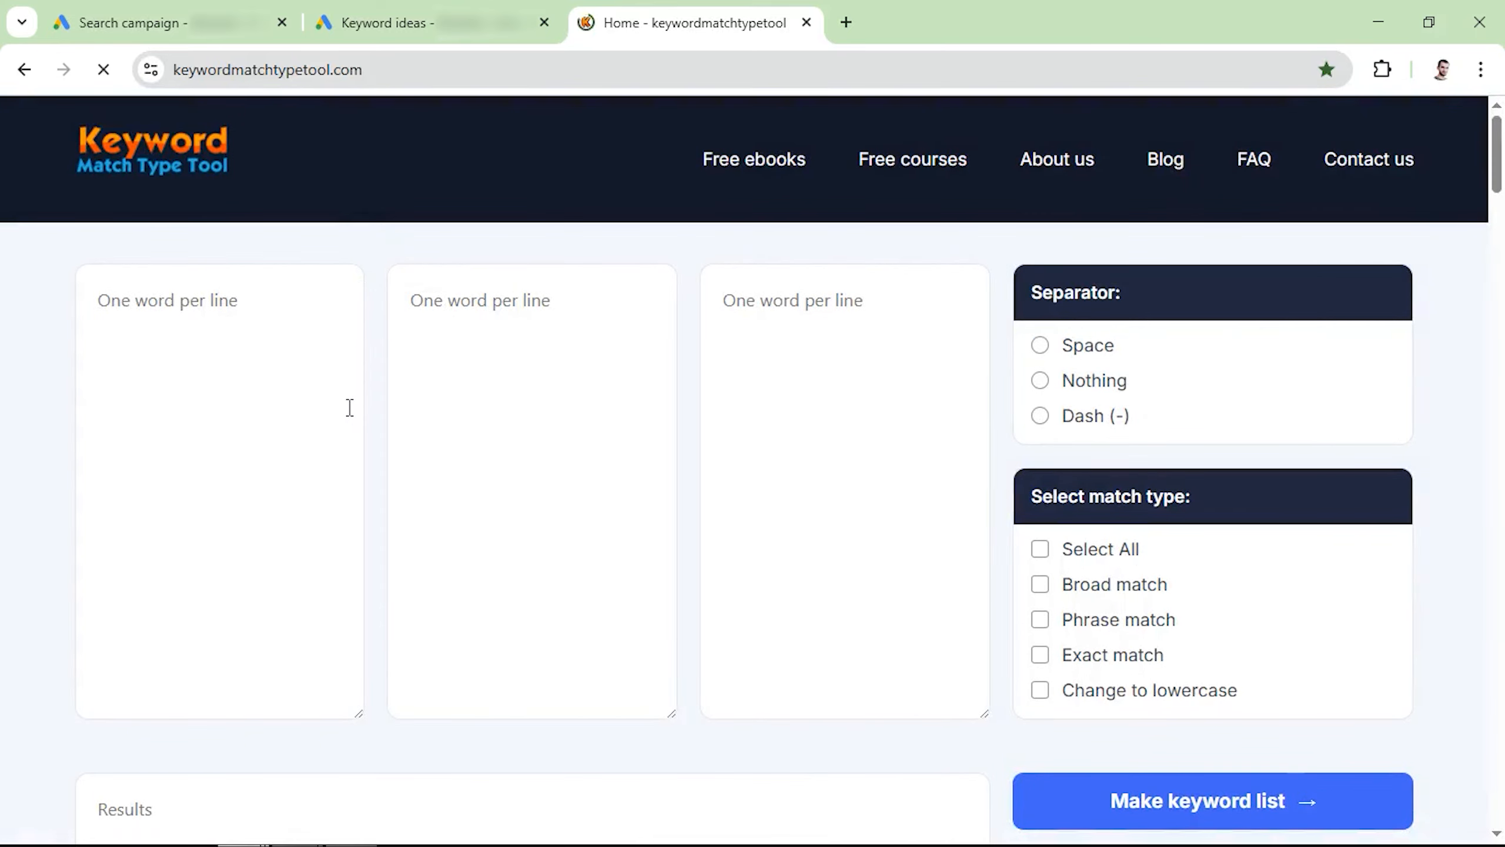
# Paste the keywords into the match type tool, generate their phrase match and exact match versions, and copy the results
pyautogui.click(249, 284)
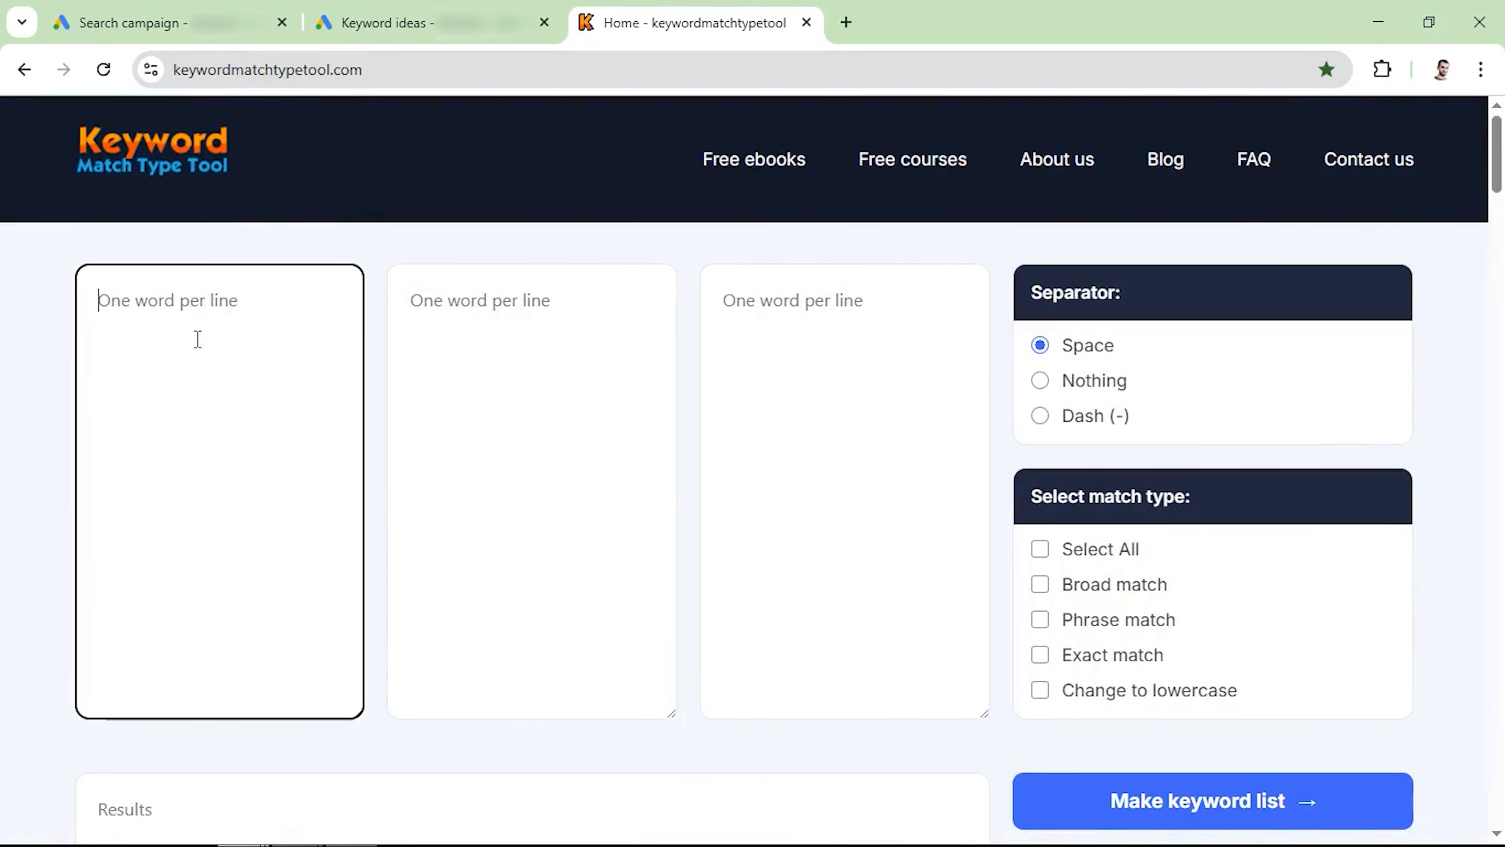
pyautogui.hotkey('ctrl', 'v')
pyautogui.click(1040, 619)
pyautogui.click(1041, 654)
pyautogui.scroll(-2, 1214, 726)
pyautogui.click(1211, 691)
pyautogui.scroll(-2, 1179, 711)
pyautogui.click(1194, 652)
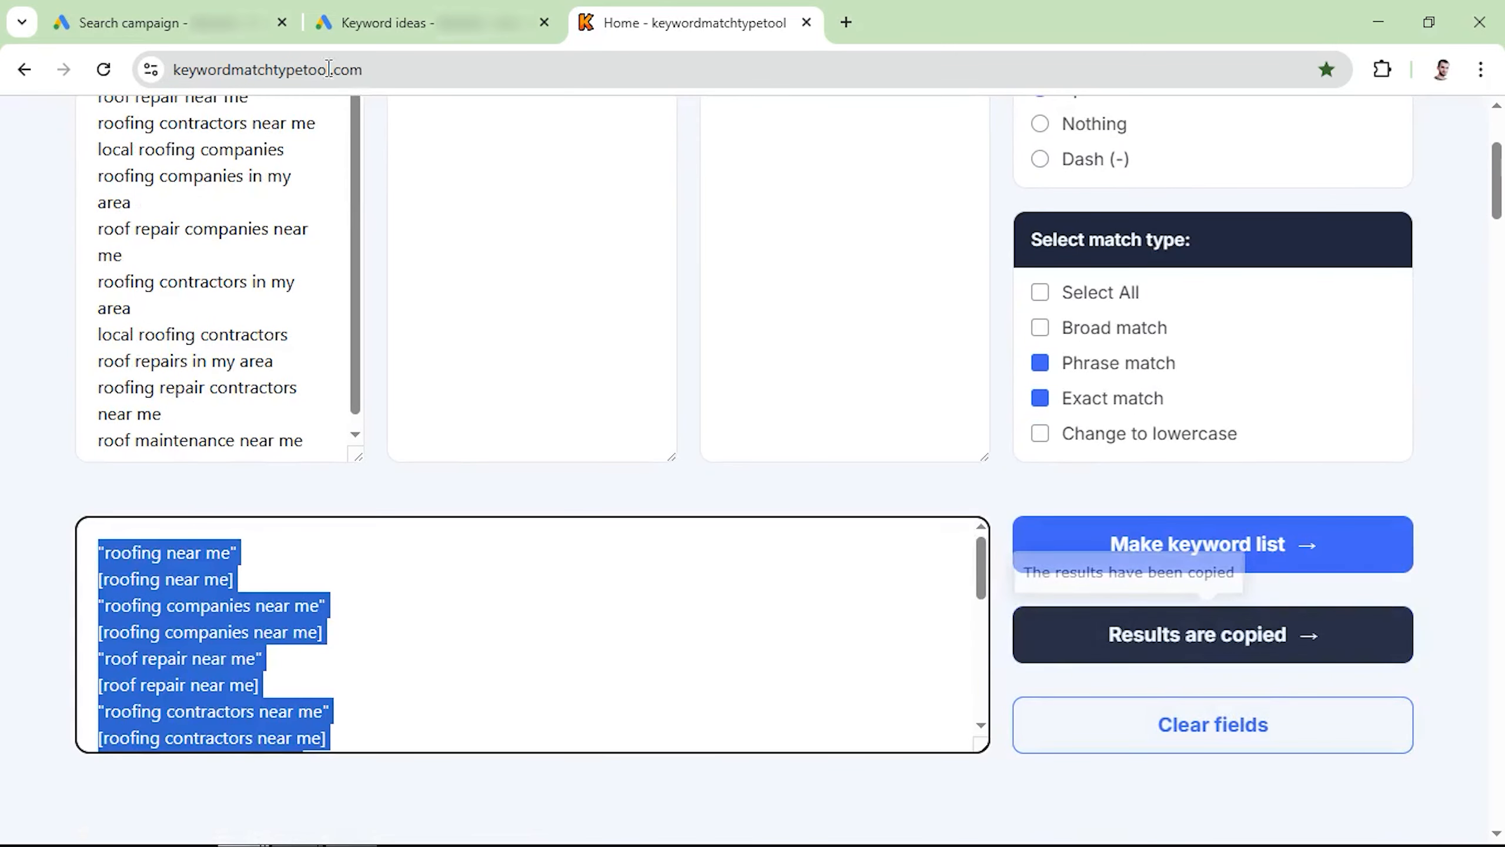
# Replace the campaign's keyword list with the copied phrase match and exact match keywords
pyautogui.click(172, 22)
pyautogui.hotkey('ctrl', 'v')
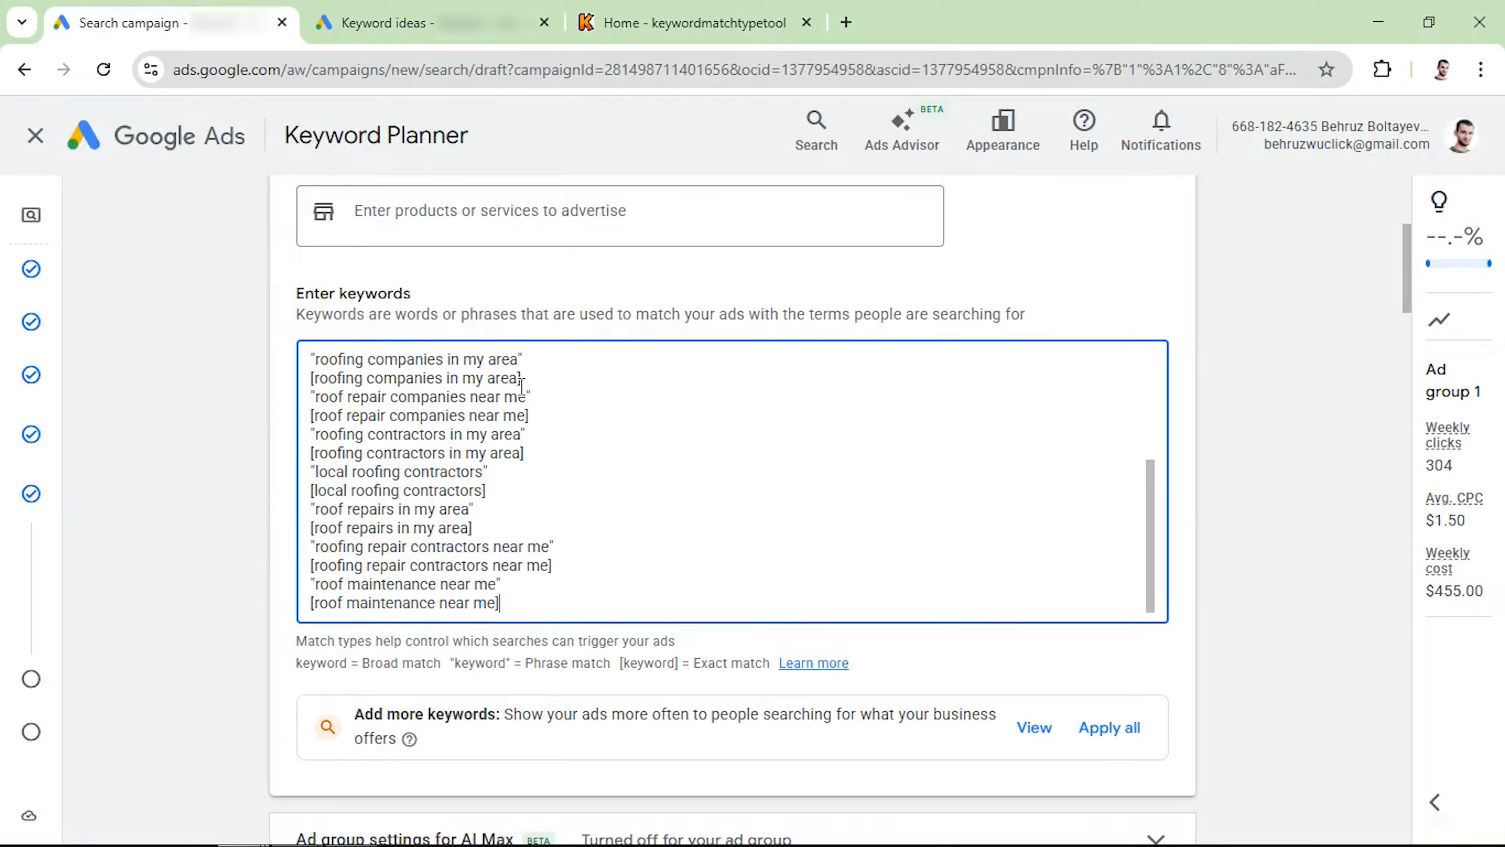
pyautogui.scroll(-1, 551, 466)
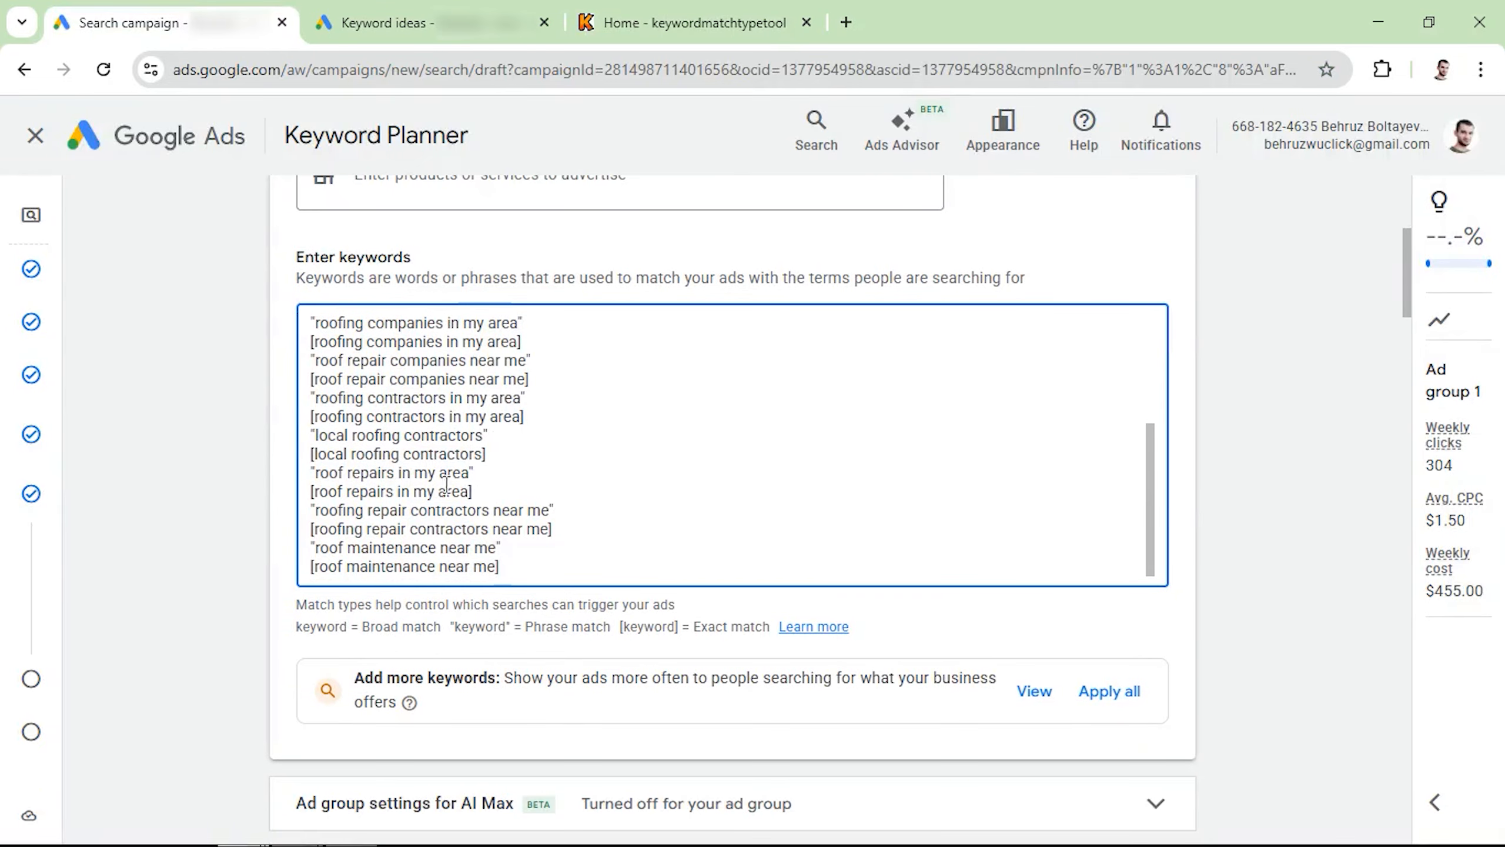
# Review the ad's final URL, display path, call asset and first headlines
pyautogui.scroll(-10, 418, 492)
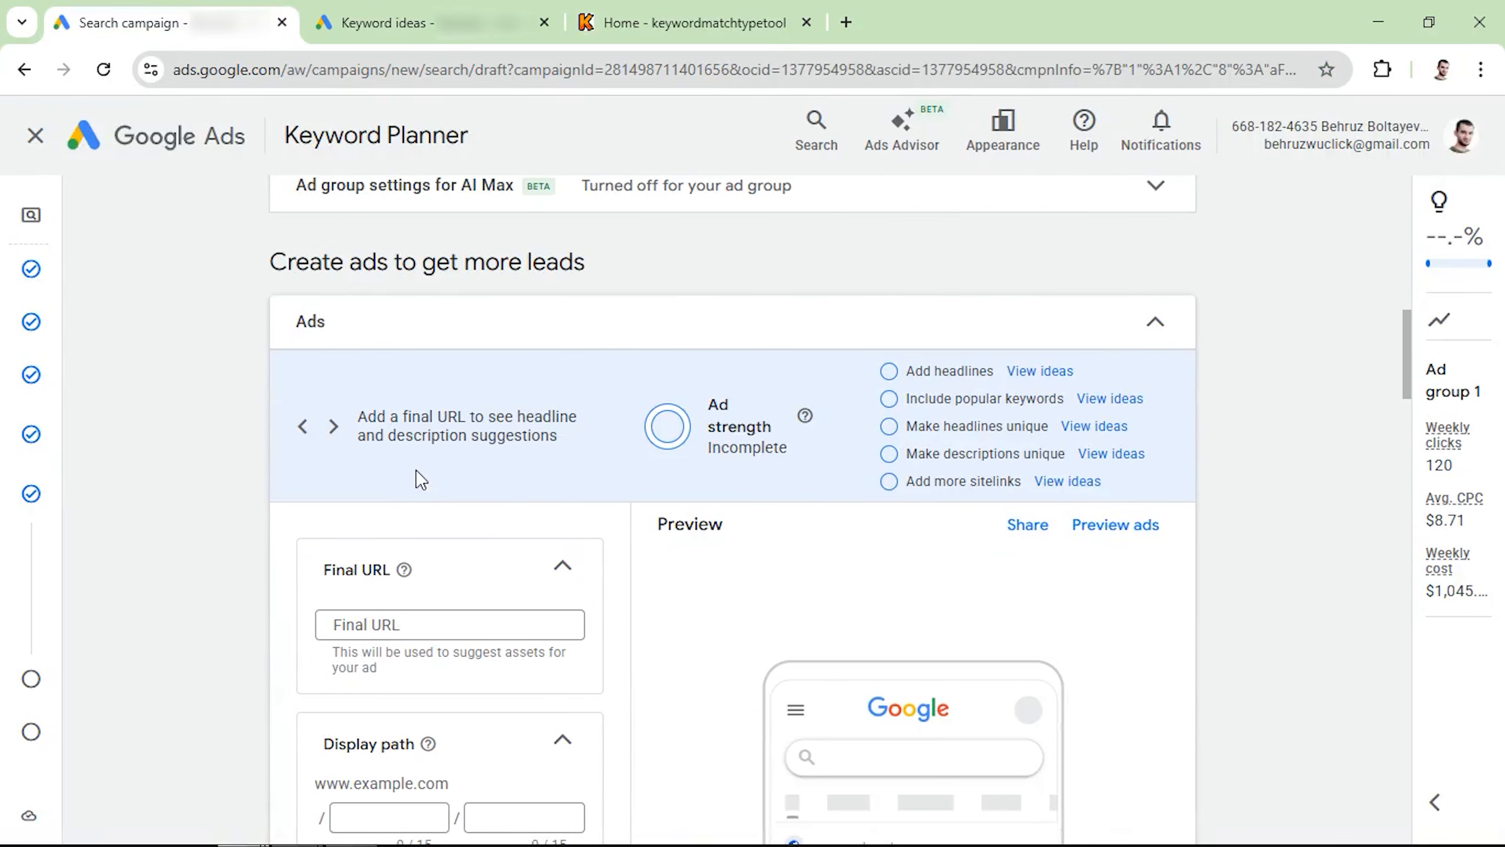
pyautogui.scroll(-4, 418, 480)
pyautogui.scroll(-10, 364, 528)
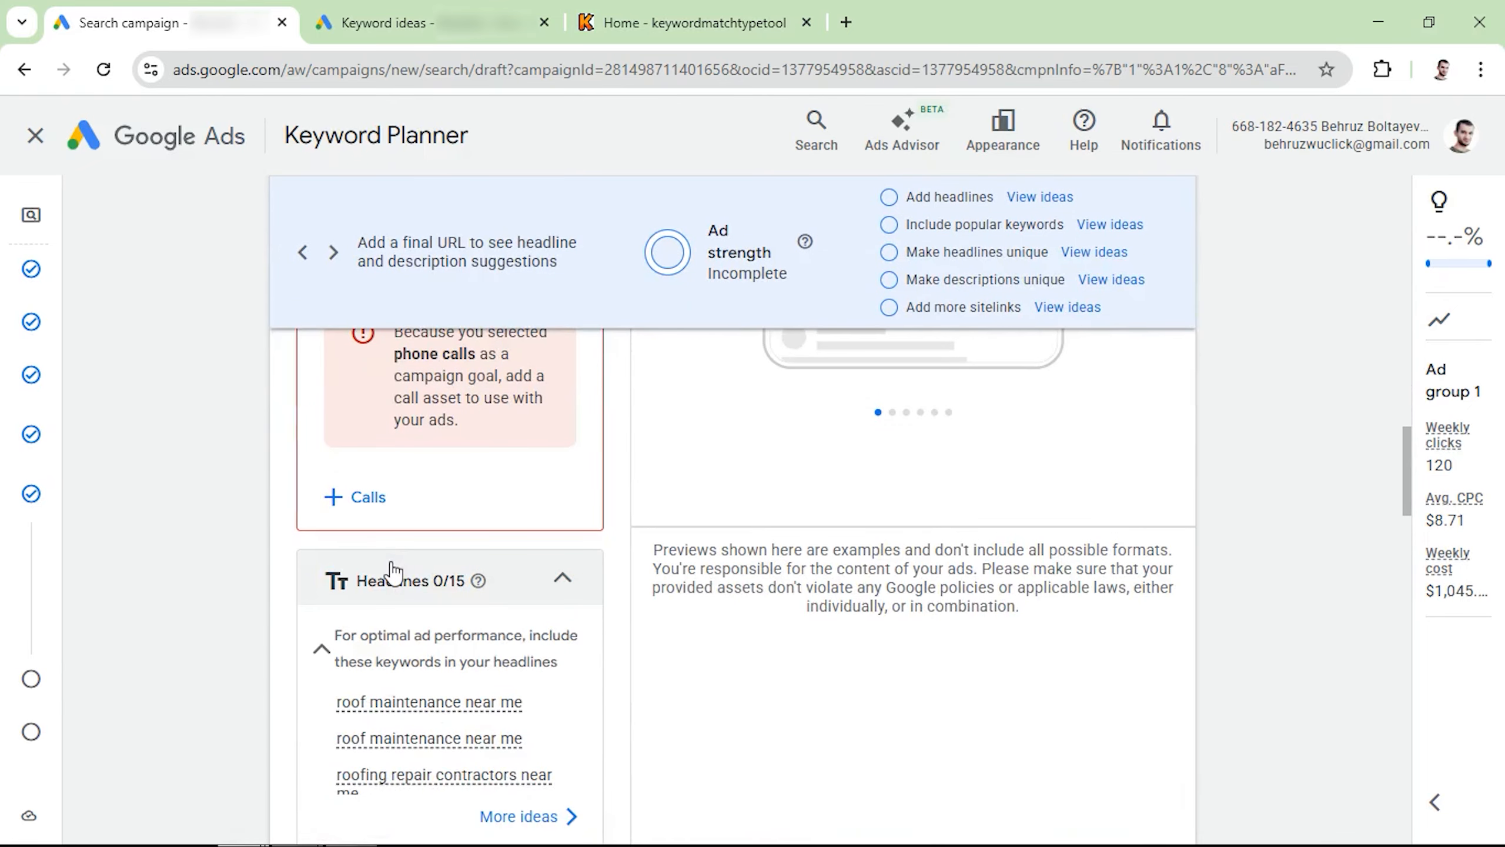
pyautogui.scroll(-5, 390, 571)
pyautogui.scroll(-8, 345, 688)
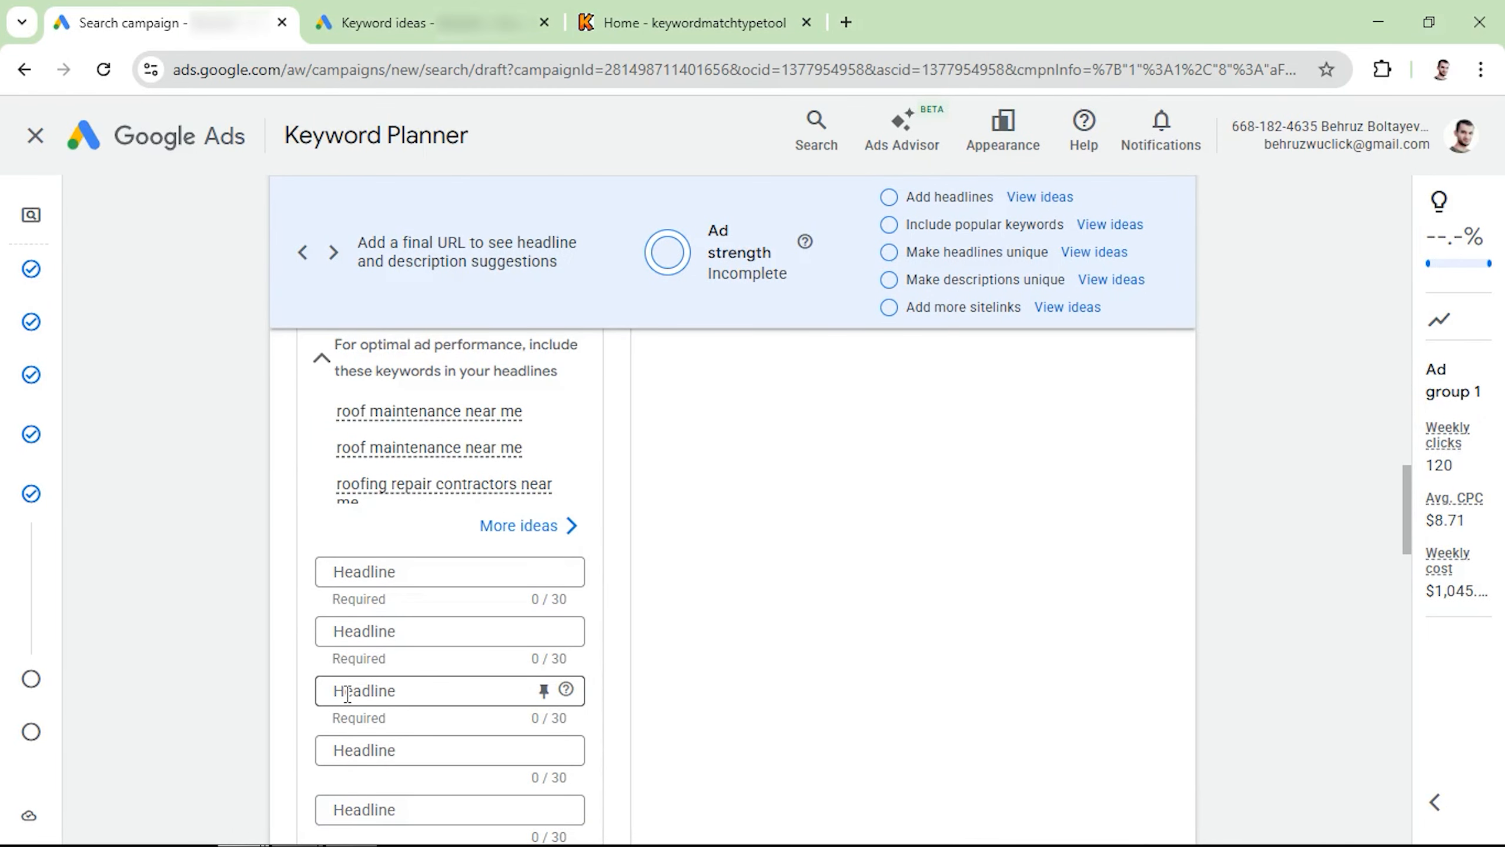
pyautogui.scroll(-2, 346, 700)
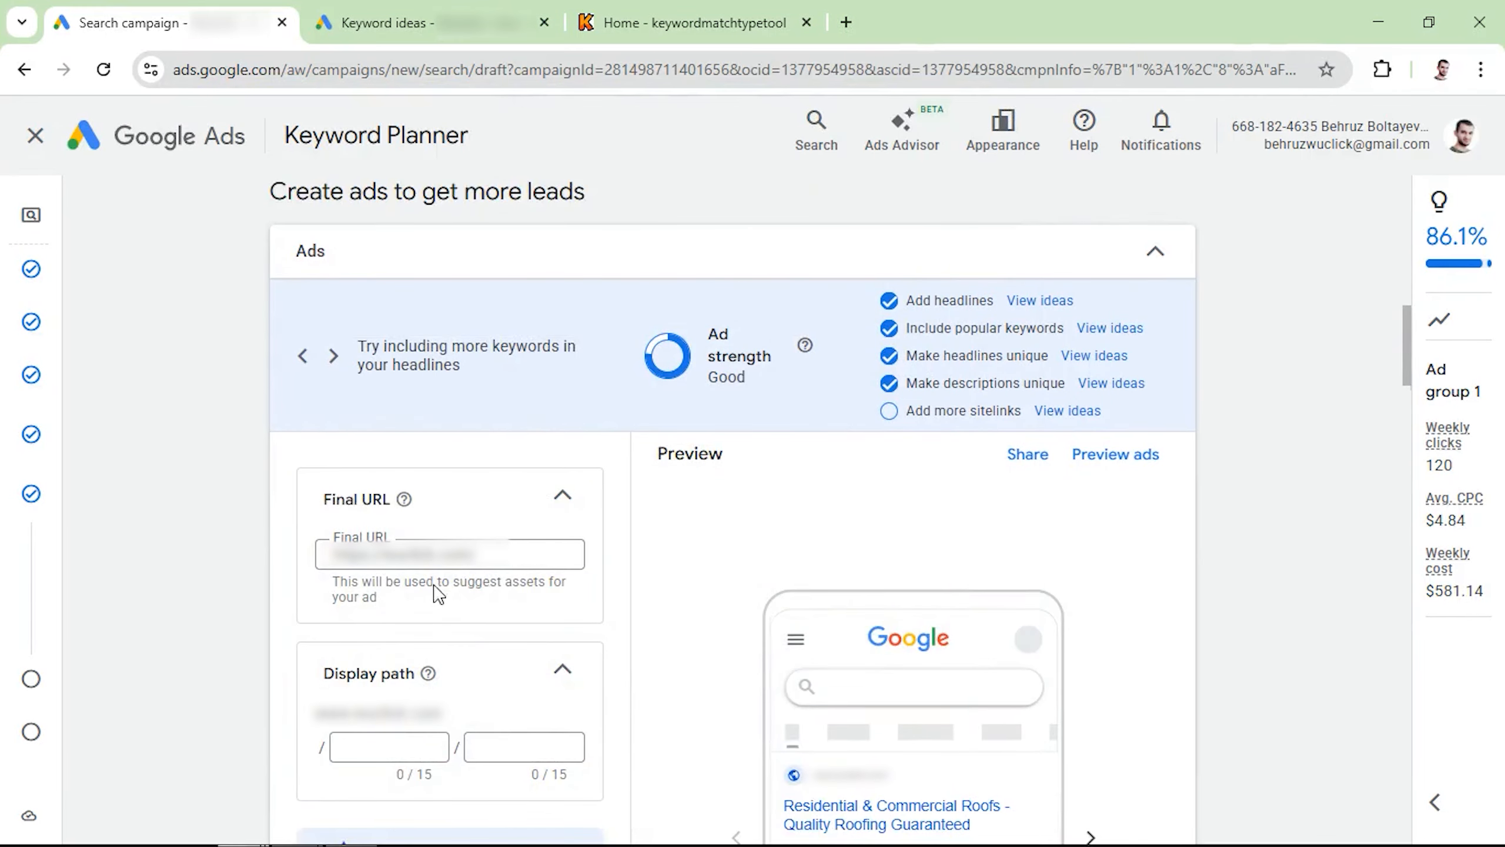
pyautogui.scroll(-9, 417, 578)
pyautogui.scroll(-2, 365, 628)
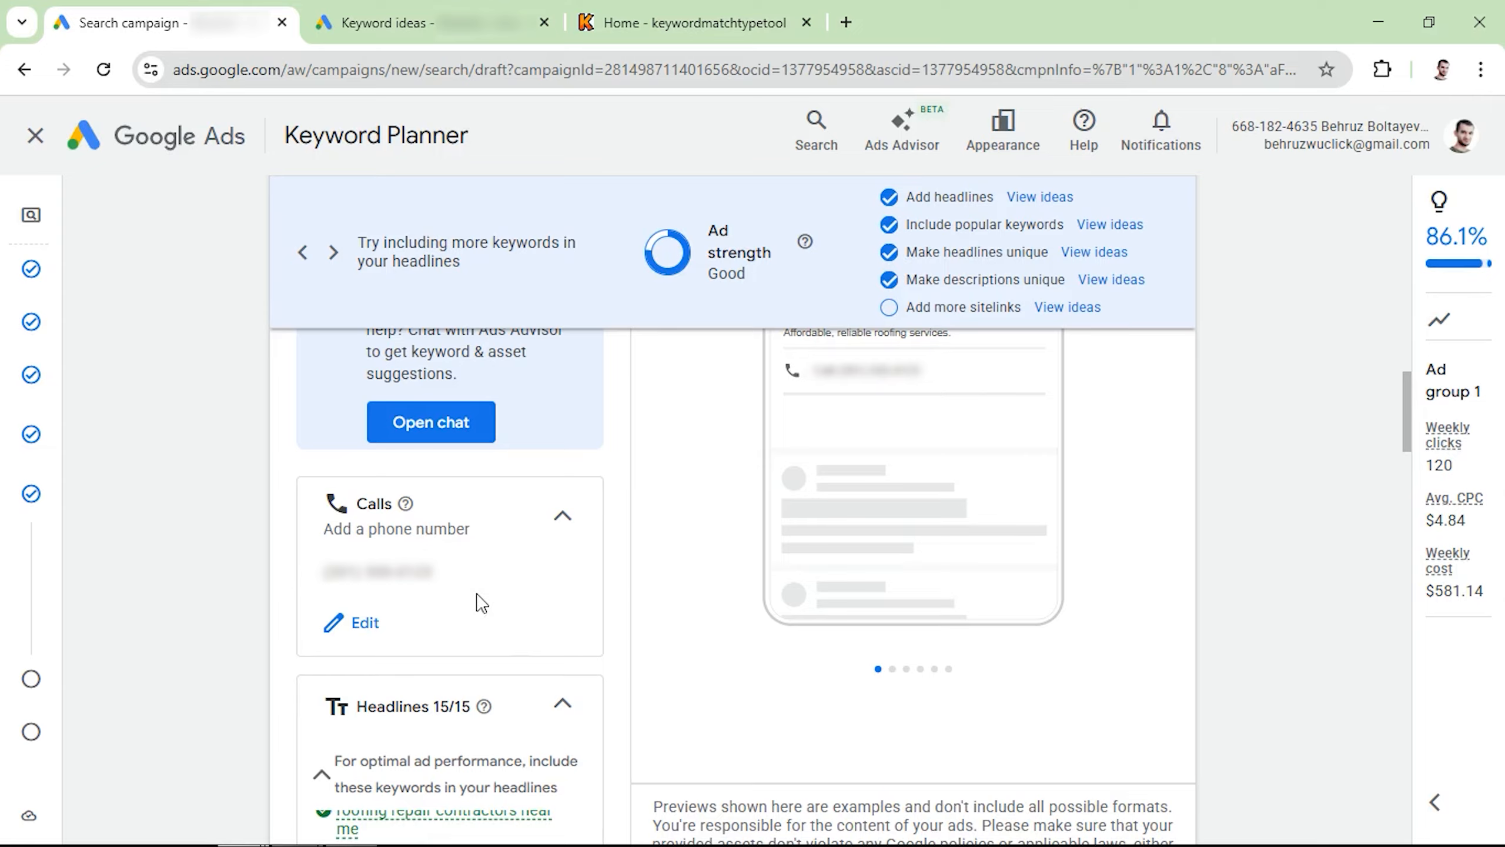
pyautogui.scroll(-10, 492, 599)
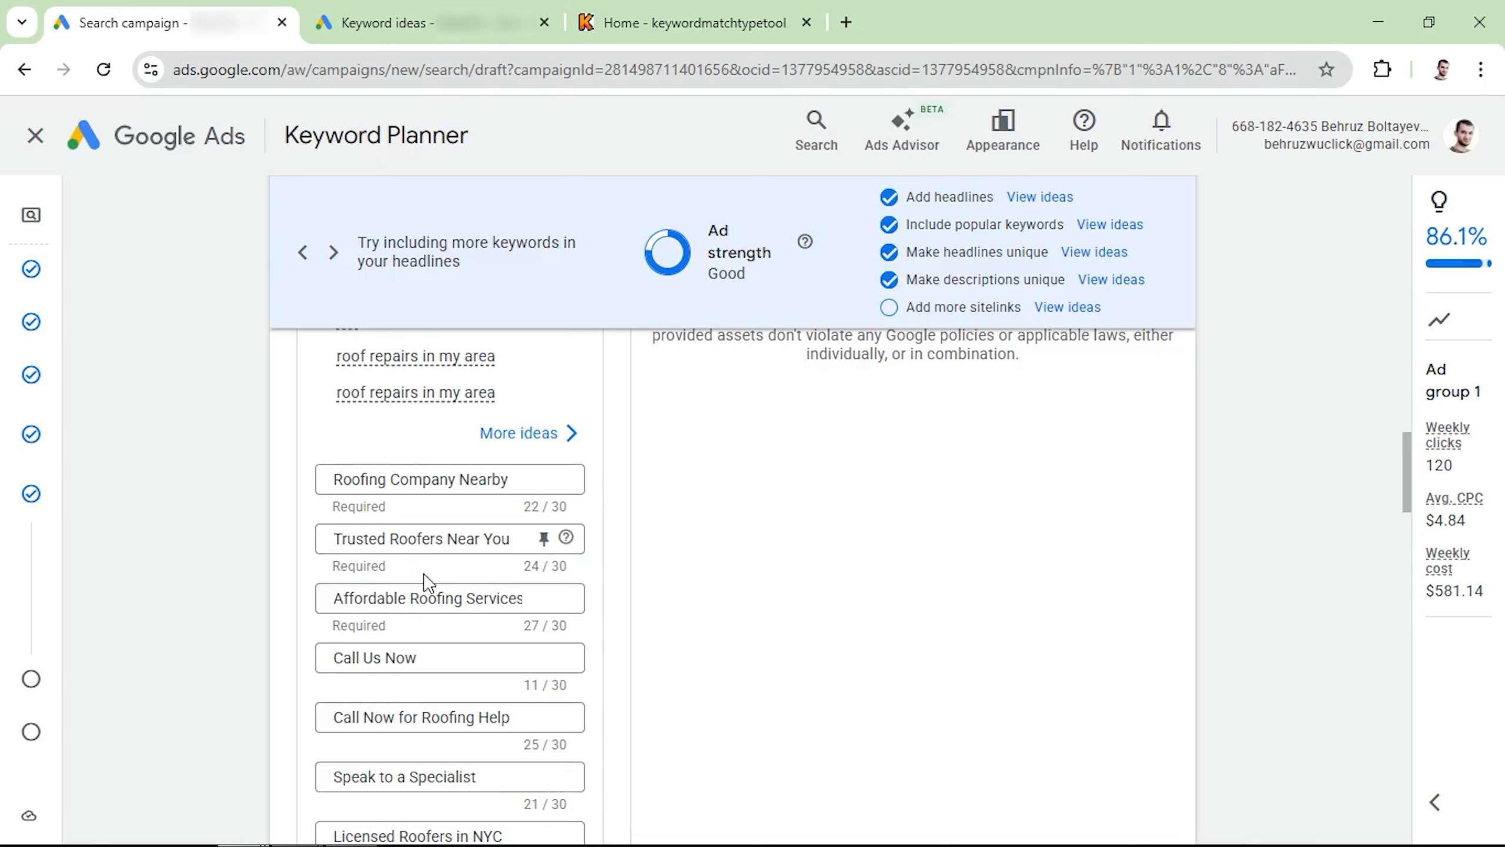
pyautogui.scroll(-2, 444, 622)
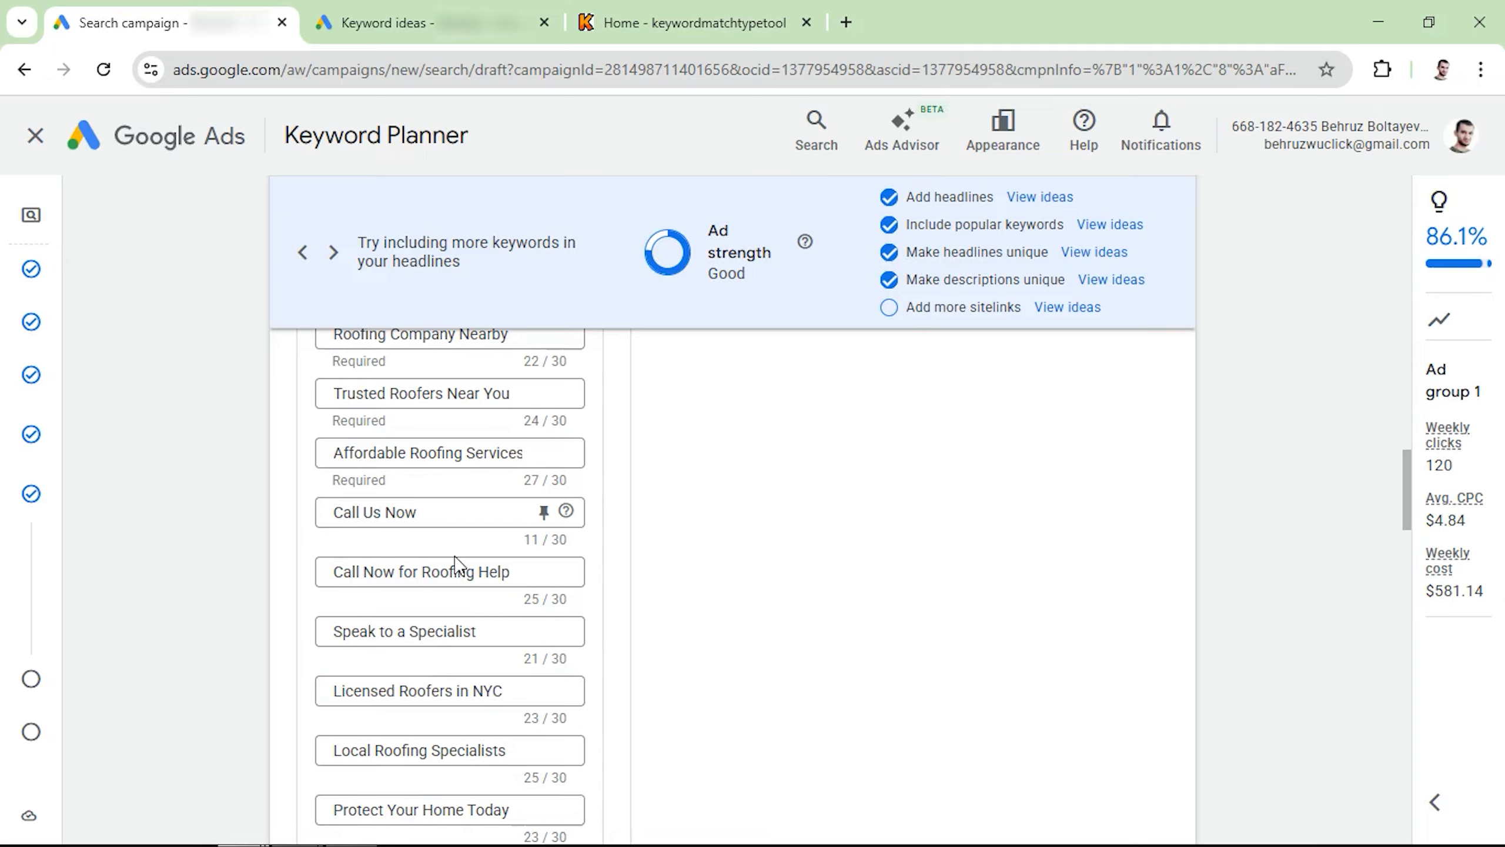
# Change the "10 Years of Experience" headline to "5 Years of Experience"
pyautogui.scroll(-5, 453, 564)
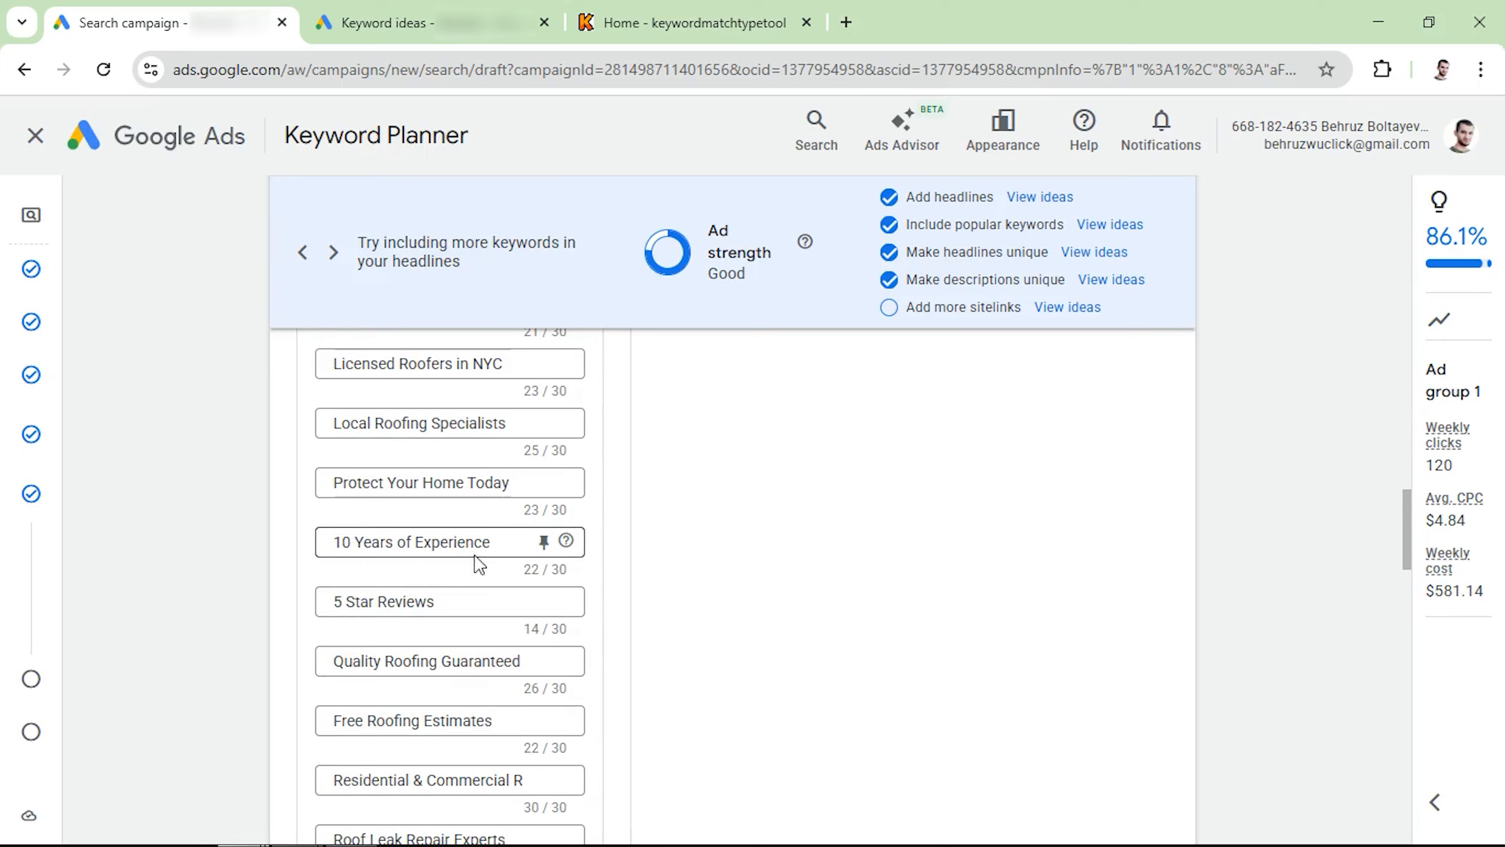
pyautogui.click(353, 544)
pyautogui.press('BackSpace')
pyautogui.press('BackSpace')
pyautogui.press('BackSpace')
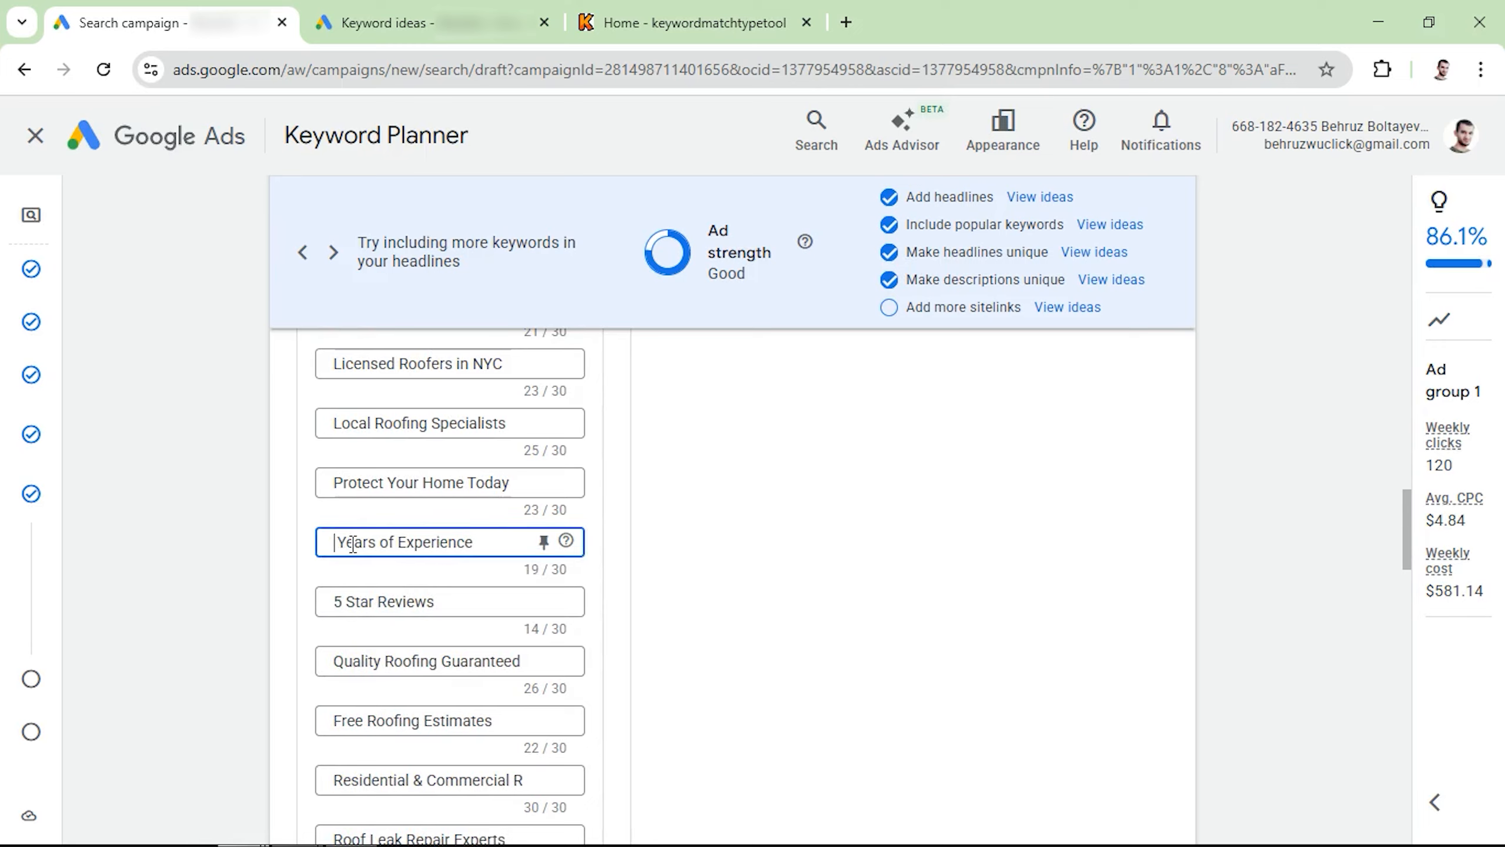
pyautogui.write('5')
pyautogui.click(282, 571)
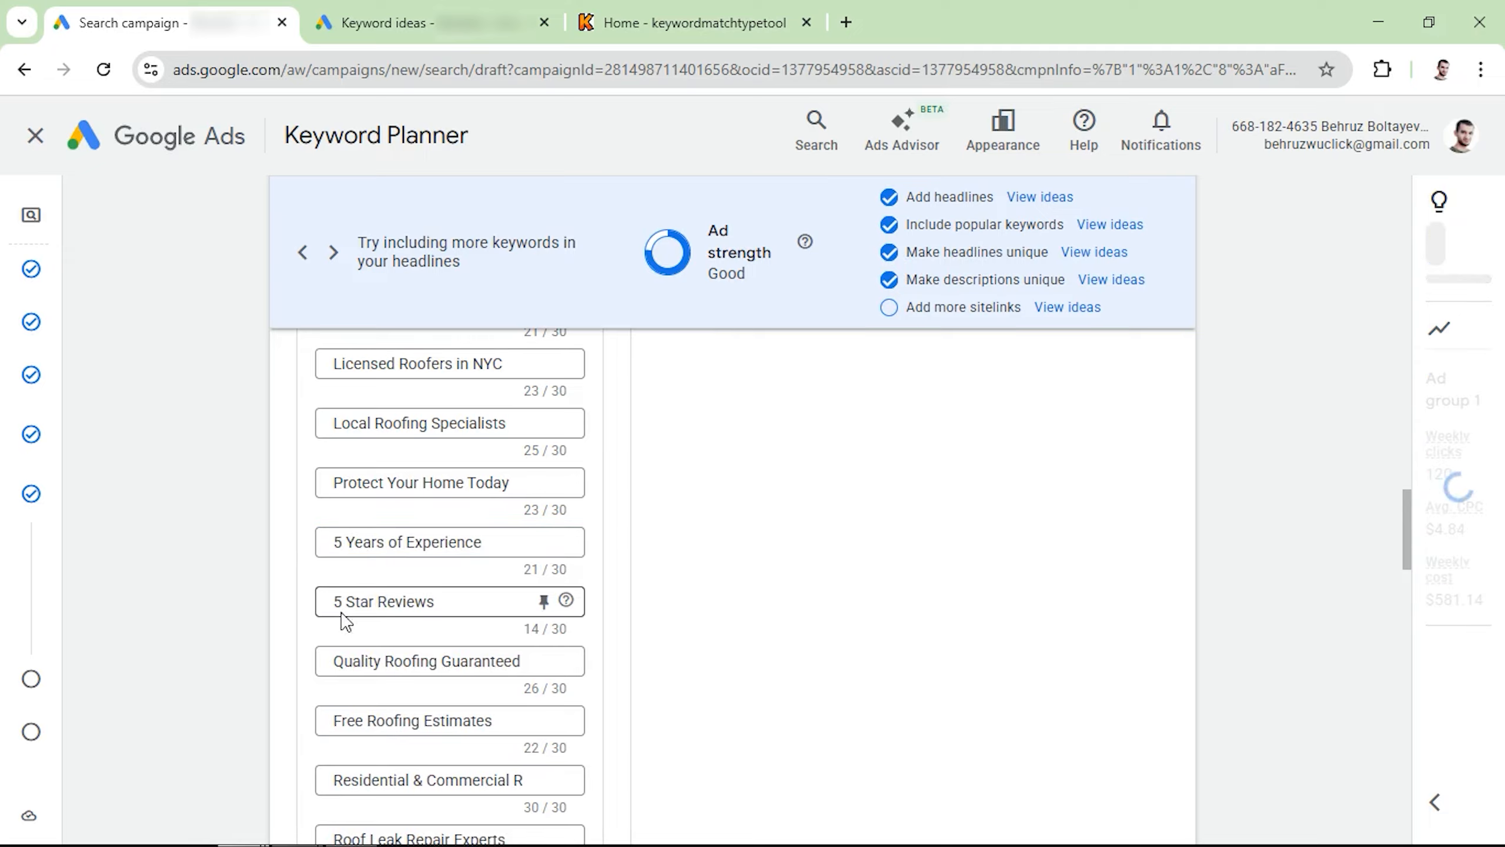
# Review the remaining headlines and the four ad descriptions, and return to the first headlines
pyautogui.scroll(-2, 403, 658)
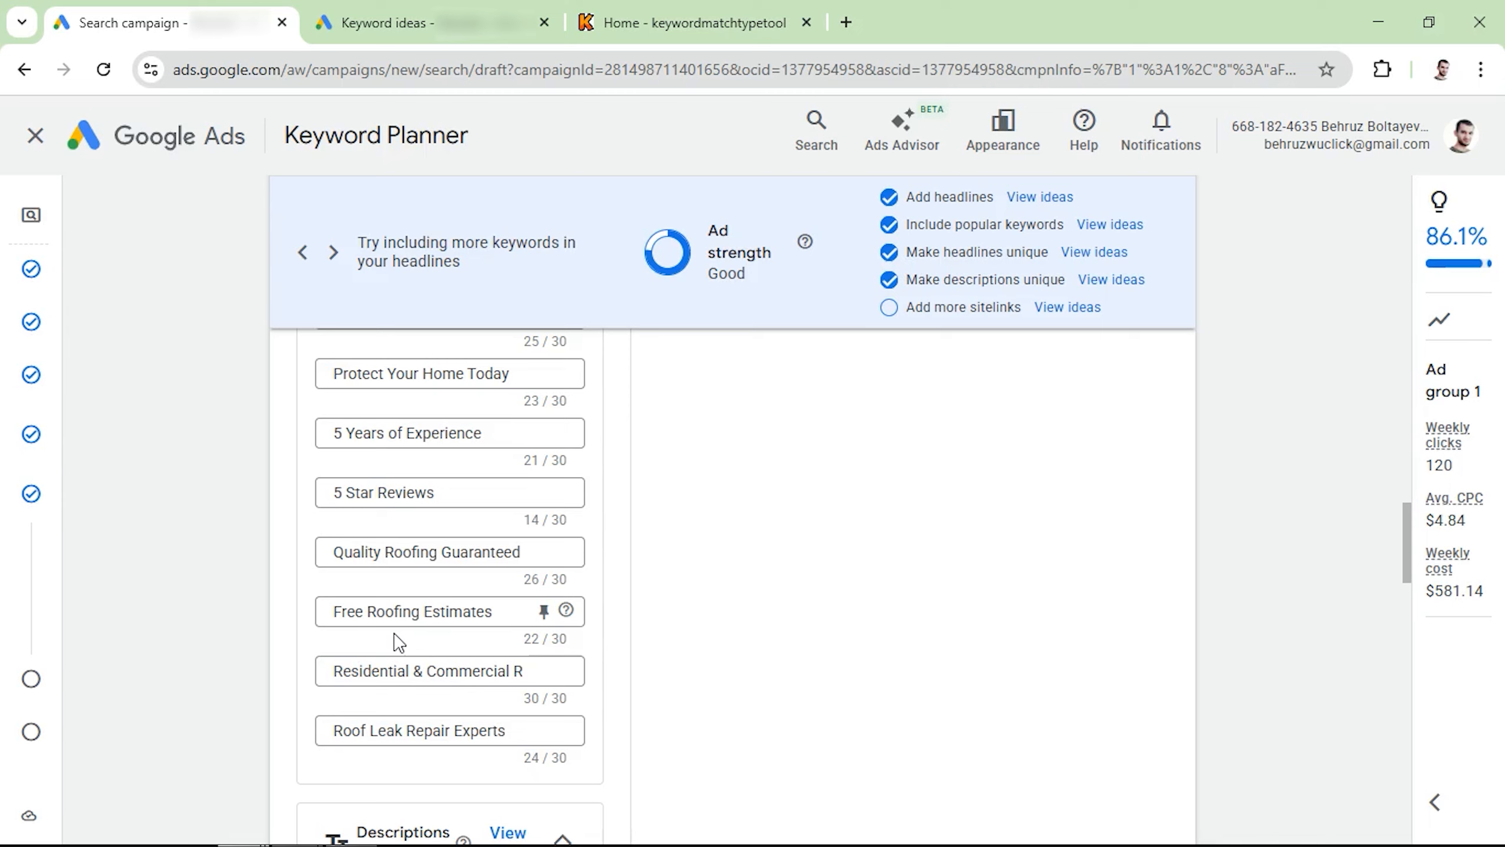
pyautogui.scroll(-5, 398, 642)
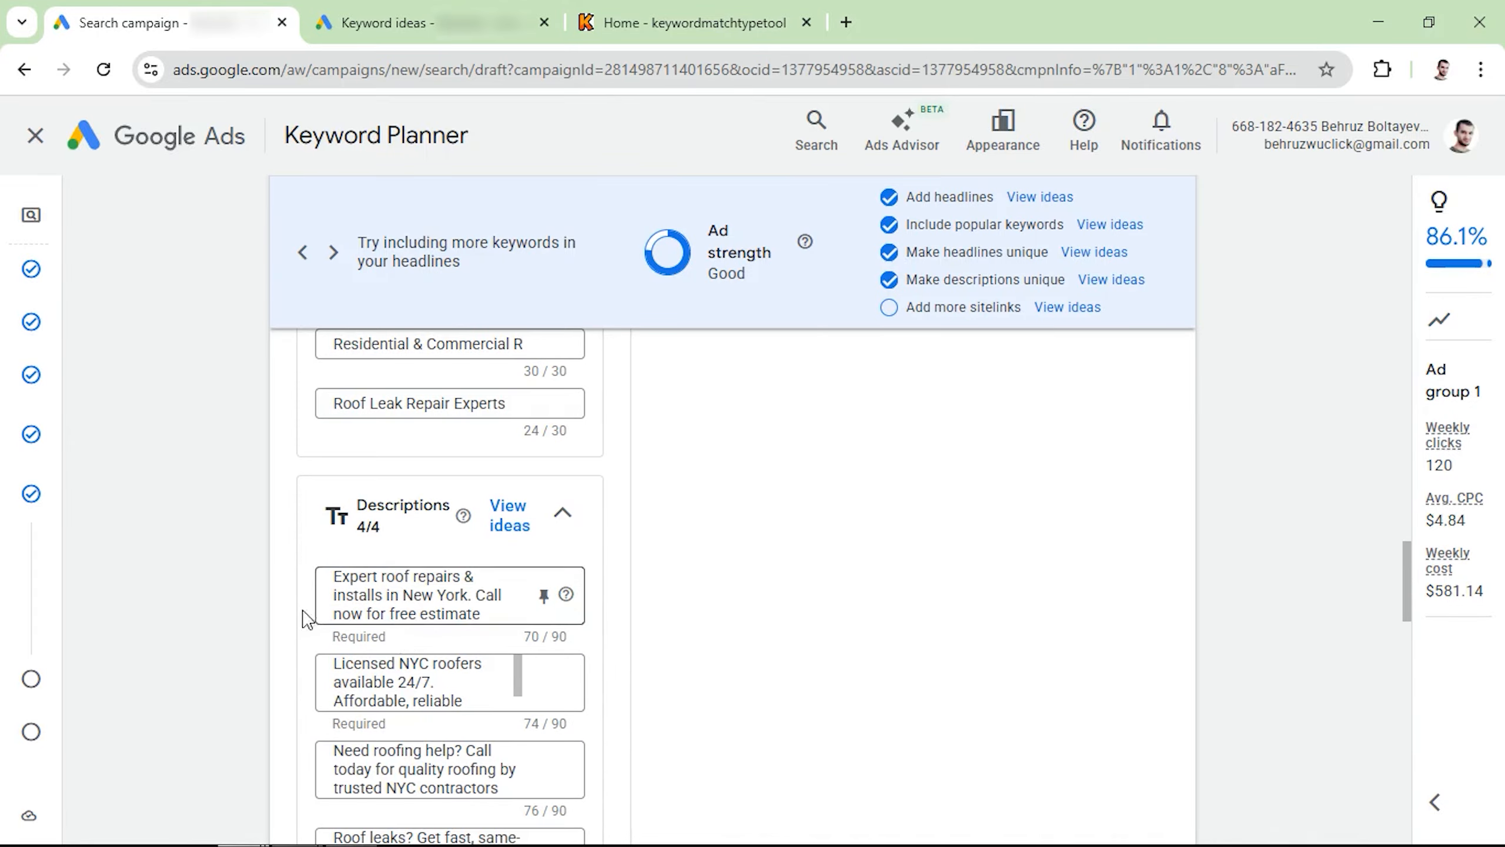
pyautogui.scroll(-1, 376, 701)
pyautogui.scroll(8, 325, 658)
pyautogui.scroll(5, 326, 658)
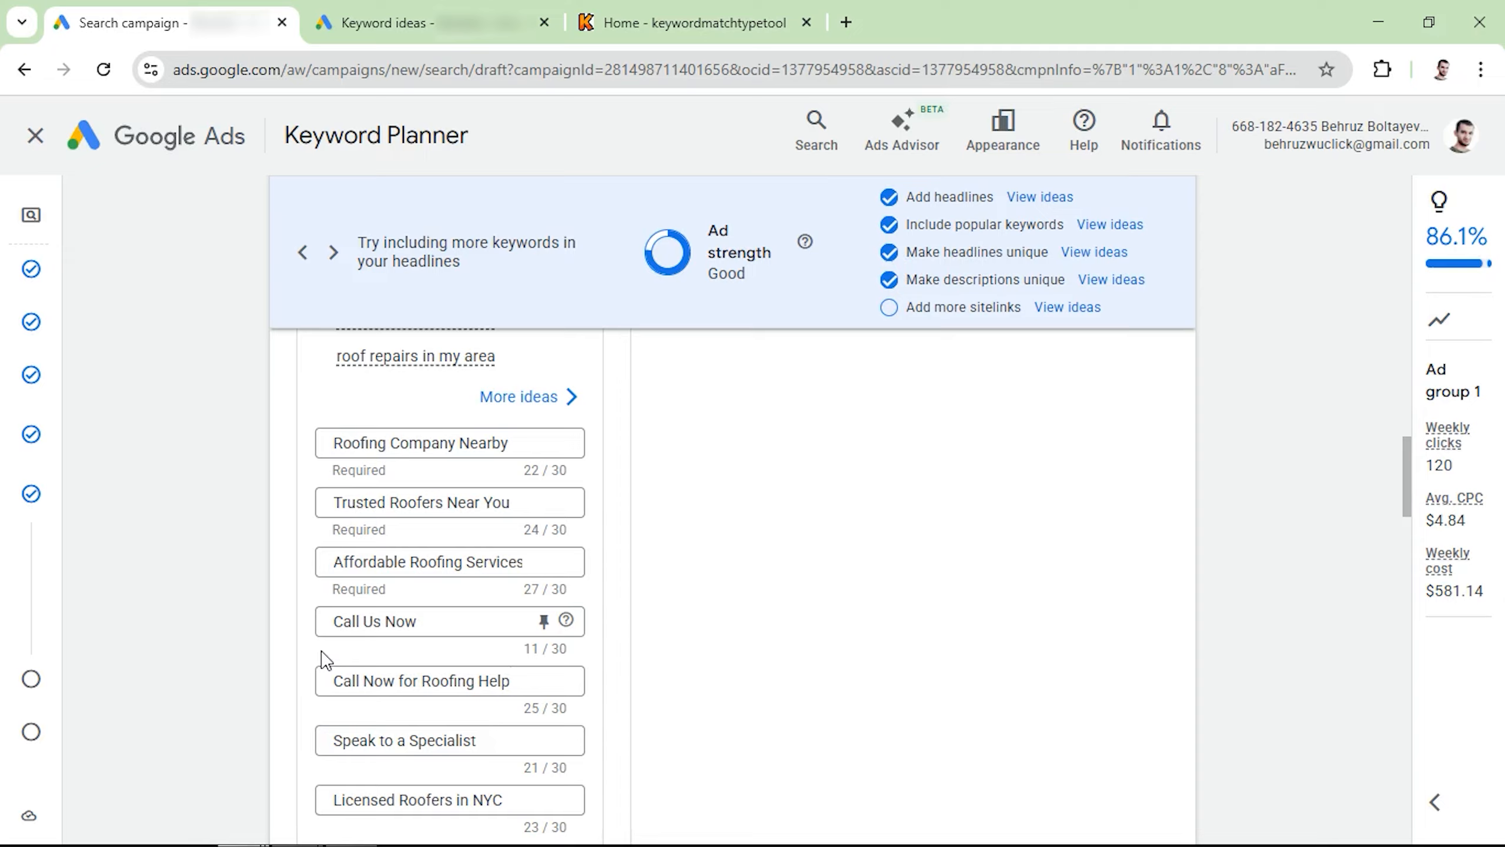
# Pin the headlines "Roofing Company Nearby", "Trusted Roofers Near You" and "Affordable Roofing Services" to show only in position 1
pyautogui.click(543, 442)
pyautogui.click(724, 515)
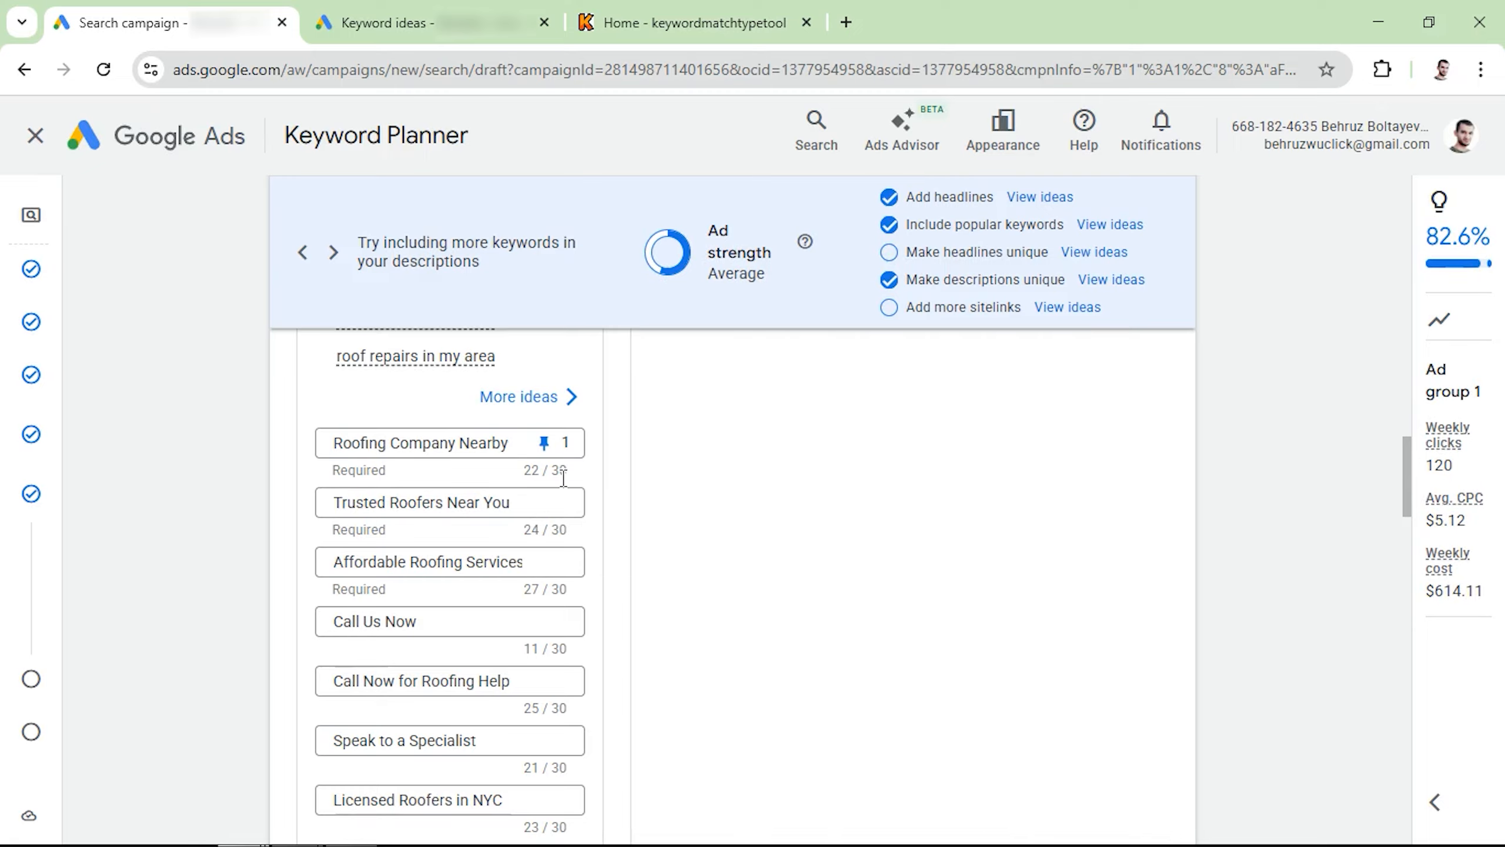
pyautogui.click(544, 503)
pyautogui.click(664, 356)
pyautogui.click(543, 562)
pyautogui.click(664, 356)
# Pin the headlines "Call Us Now", "Call Now for Roofing Help" and "Speak to a Specialist" to show only in position 2
pyautogui.scroll(-1, 551, 528)
pyautogui.click(543, 549)
pyautogui.click(709, 428)
pyautogui.click(543, 609)
pyautogui.click(710, 450)
pyautogui.click(544, 667)
pyautogui.click(725, 474)
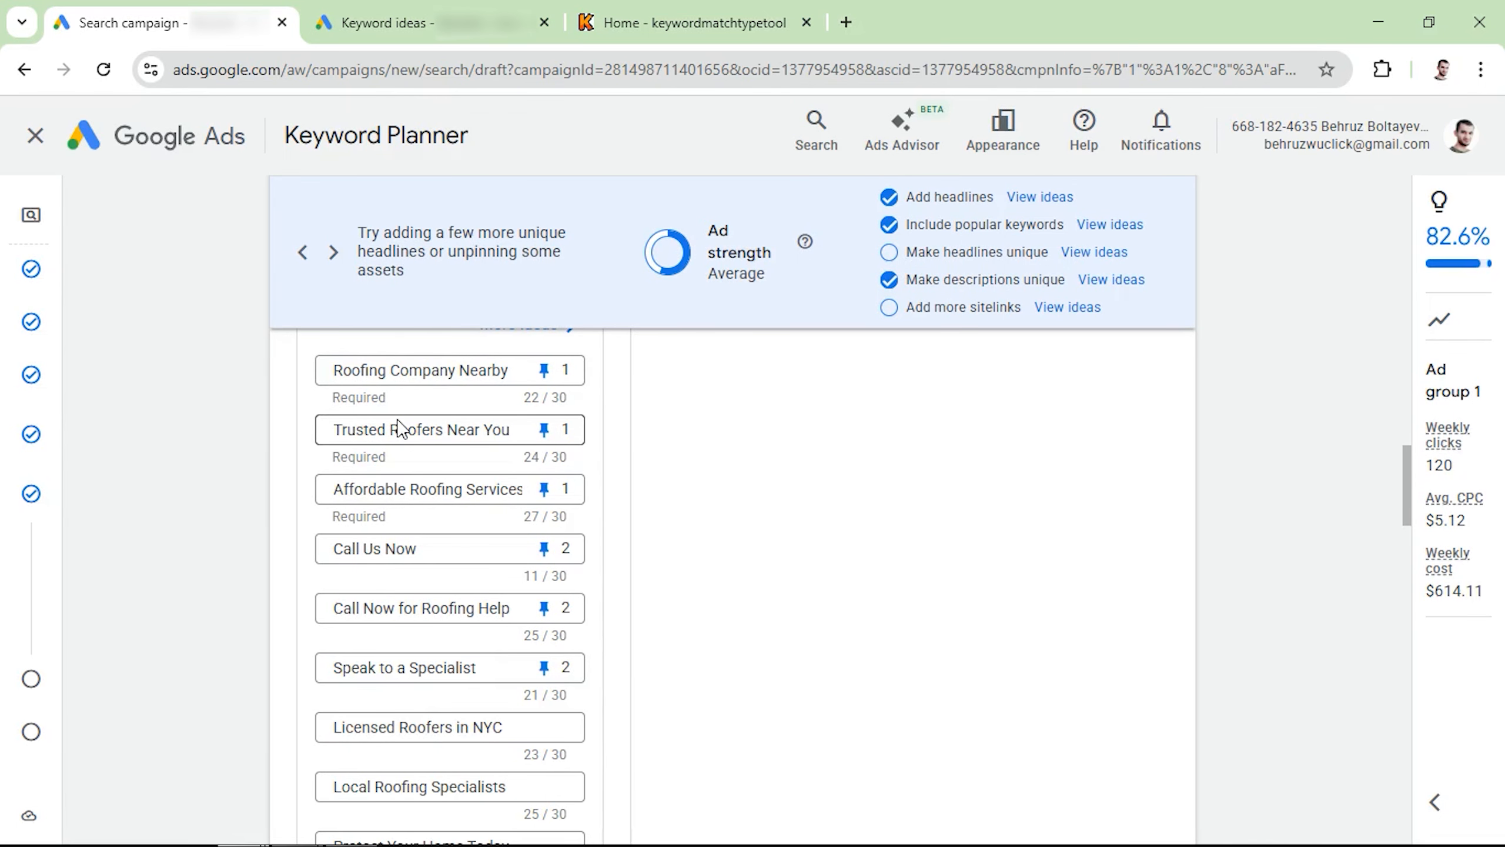
# Pin the "Licensed Roofers in NYC" headline to show only in position 1
pyautogui.scroll(-5, 398, 427)
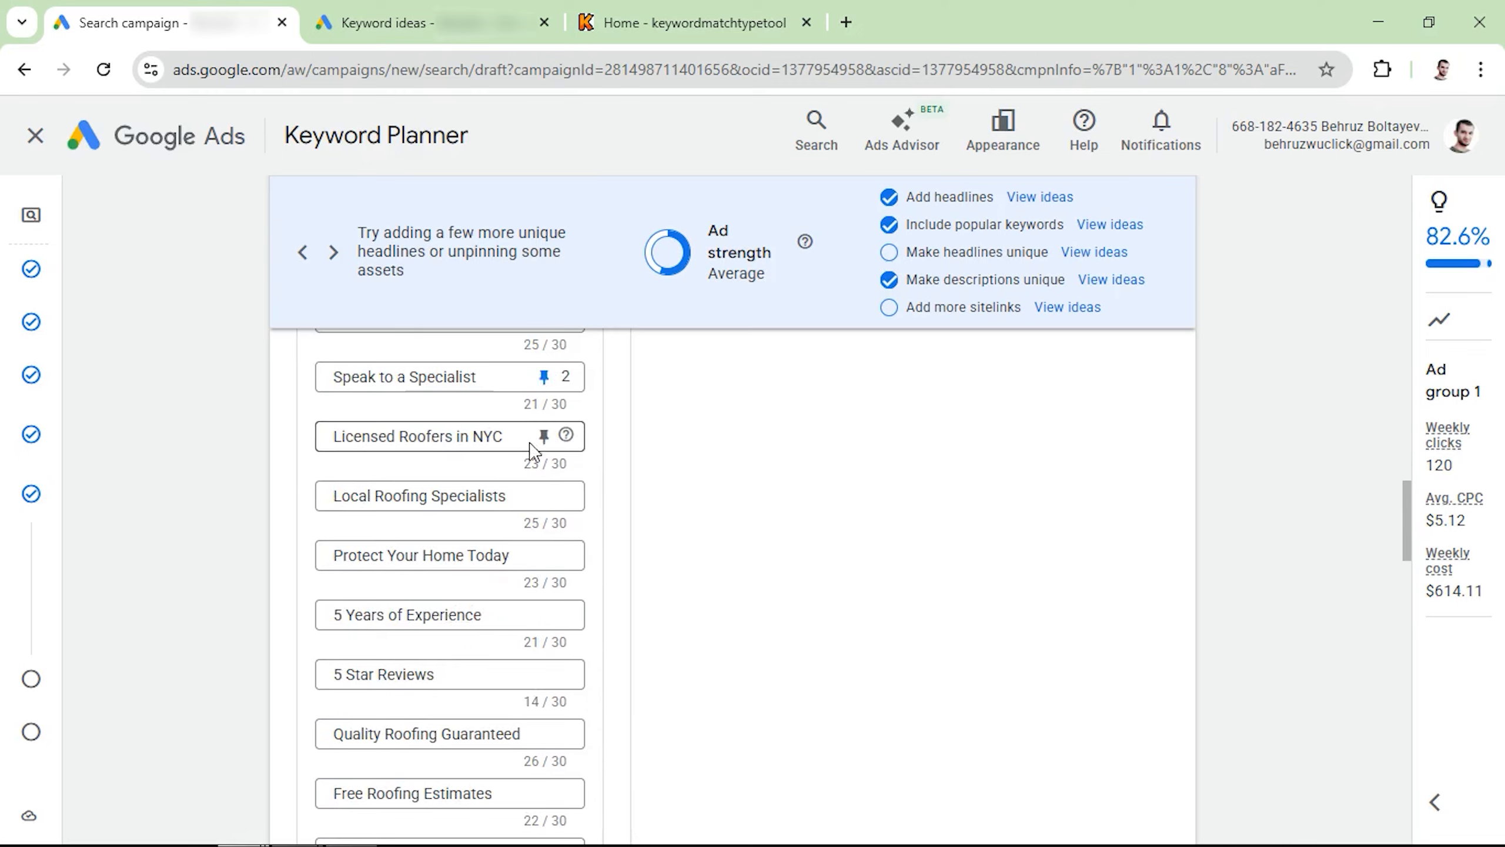
pyautogui.click(543, 436)
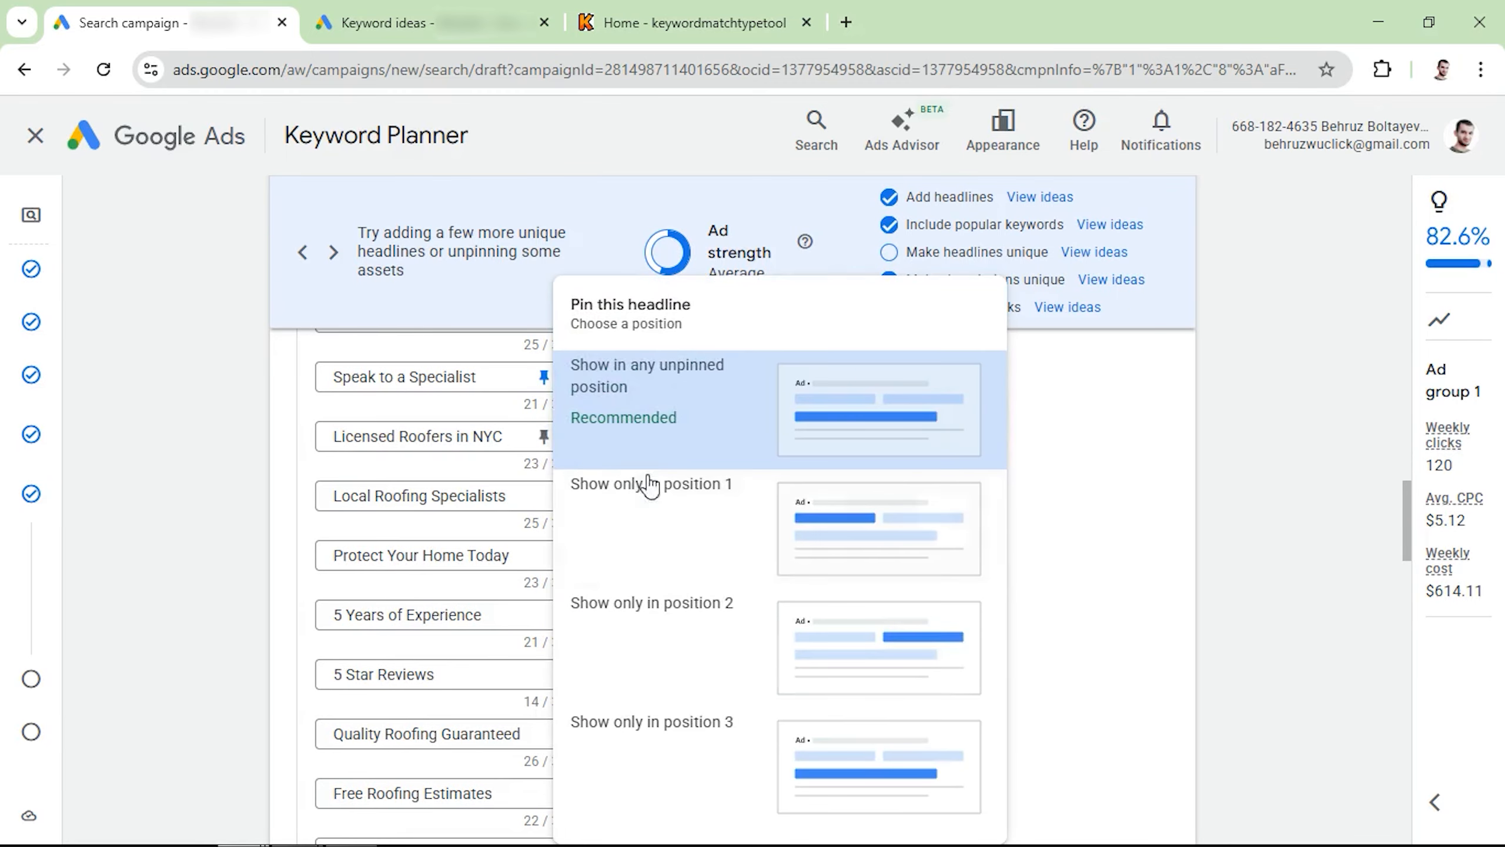
pyautogui.click(664, 514)
pyautogui.scroll(2, 537, 540)
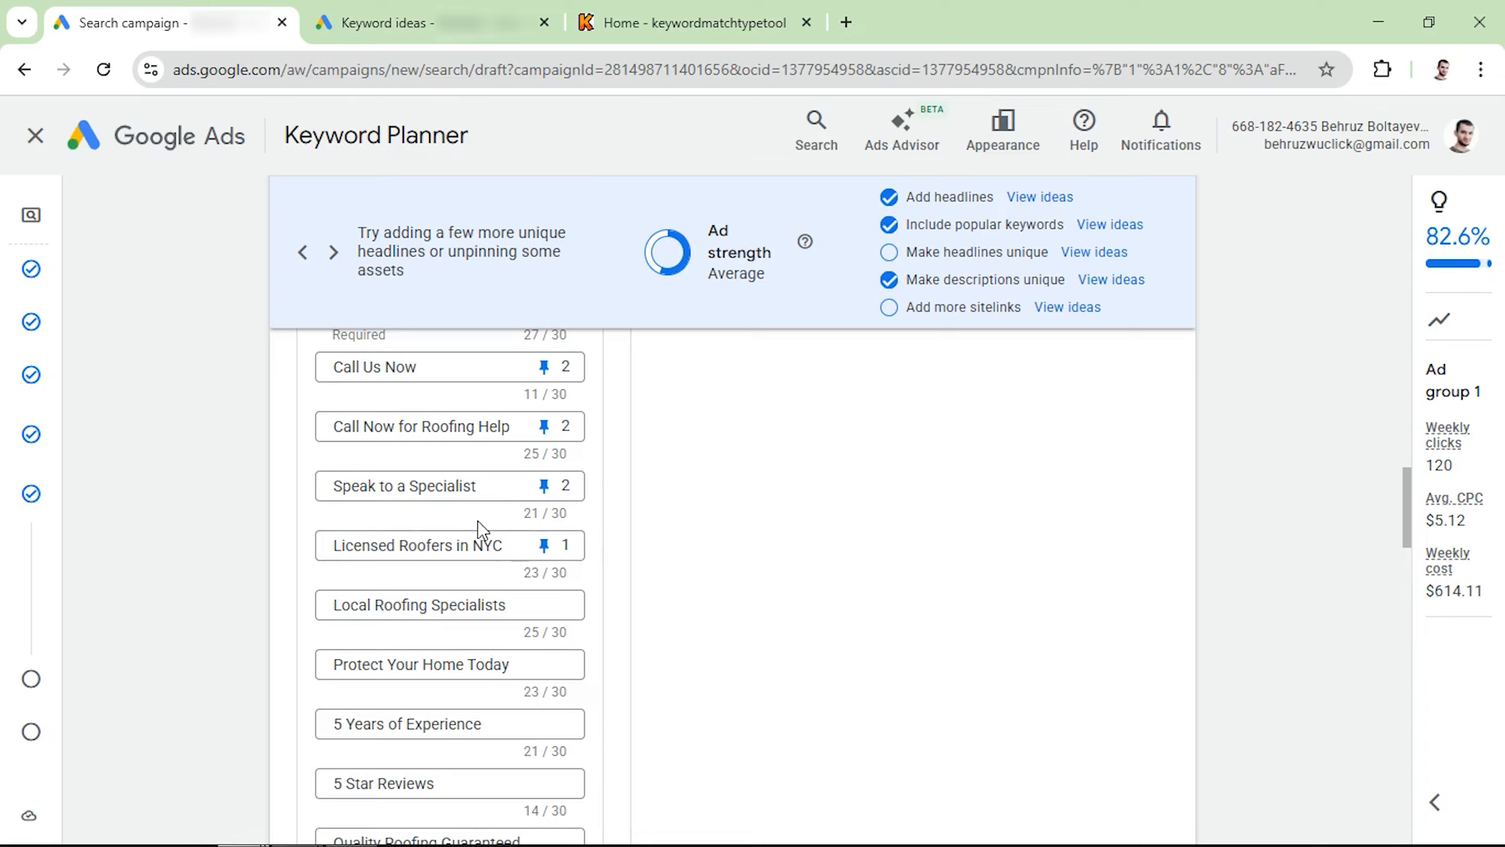
# Create the sitelinks About, Services, Call Us Now and Reviews, and save them to the campaign
pyautogui.scroll(-15, 480, 527)
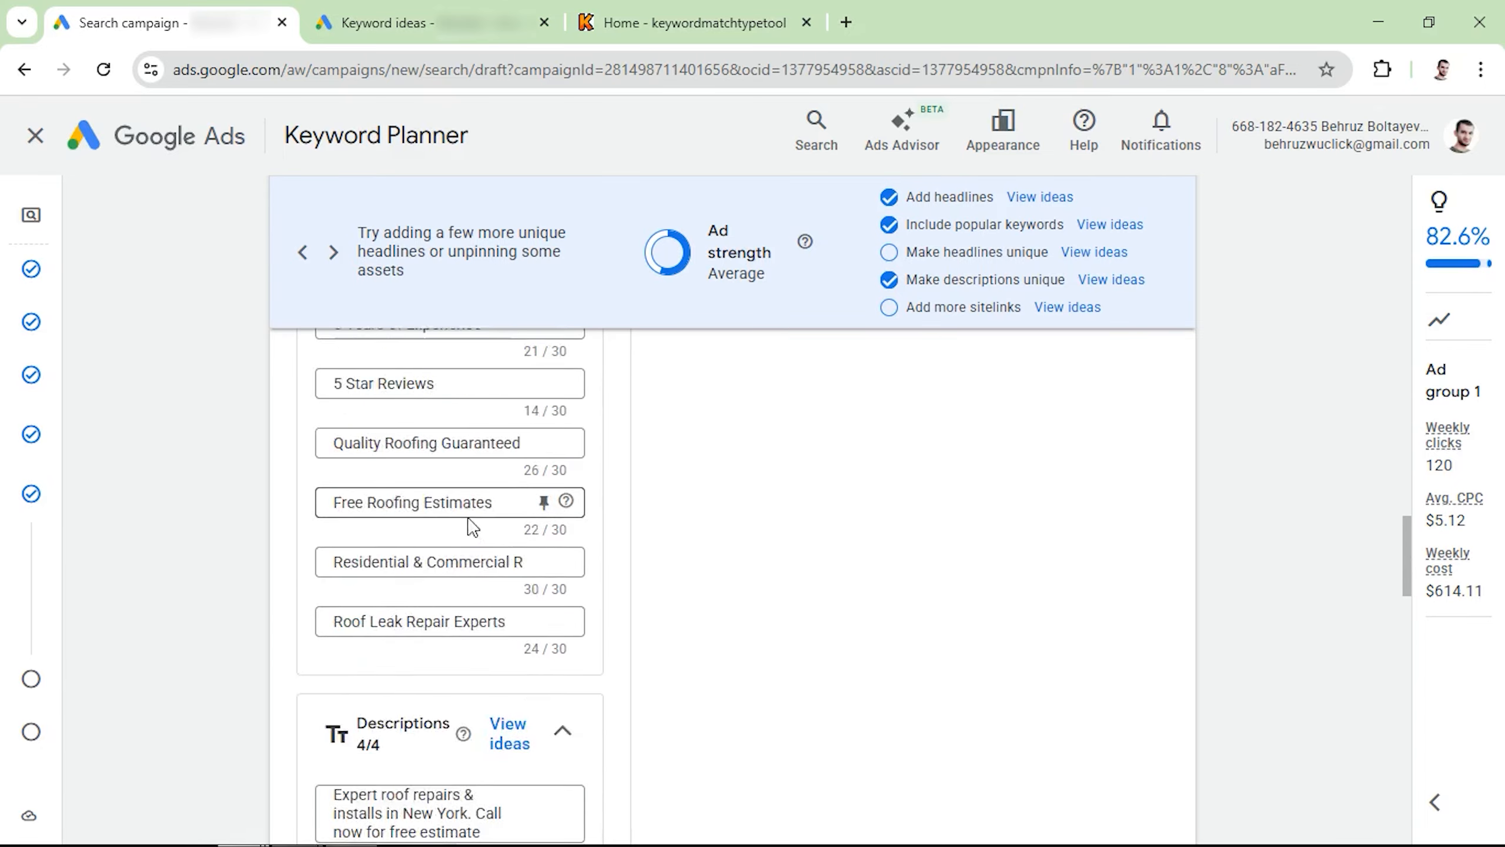
pyautogui.scroll(-5, 392, 492)
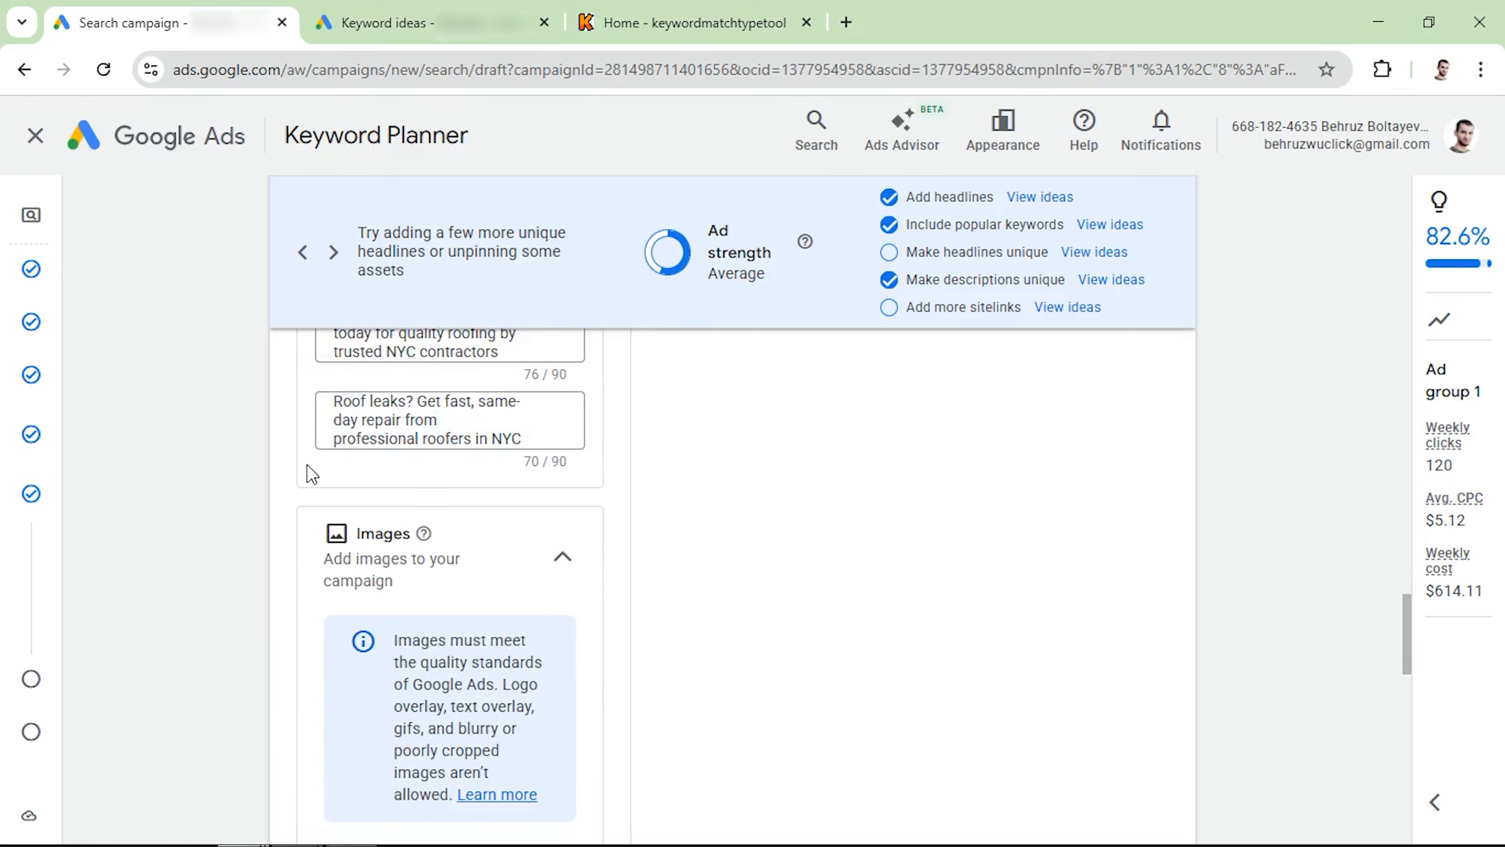
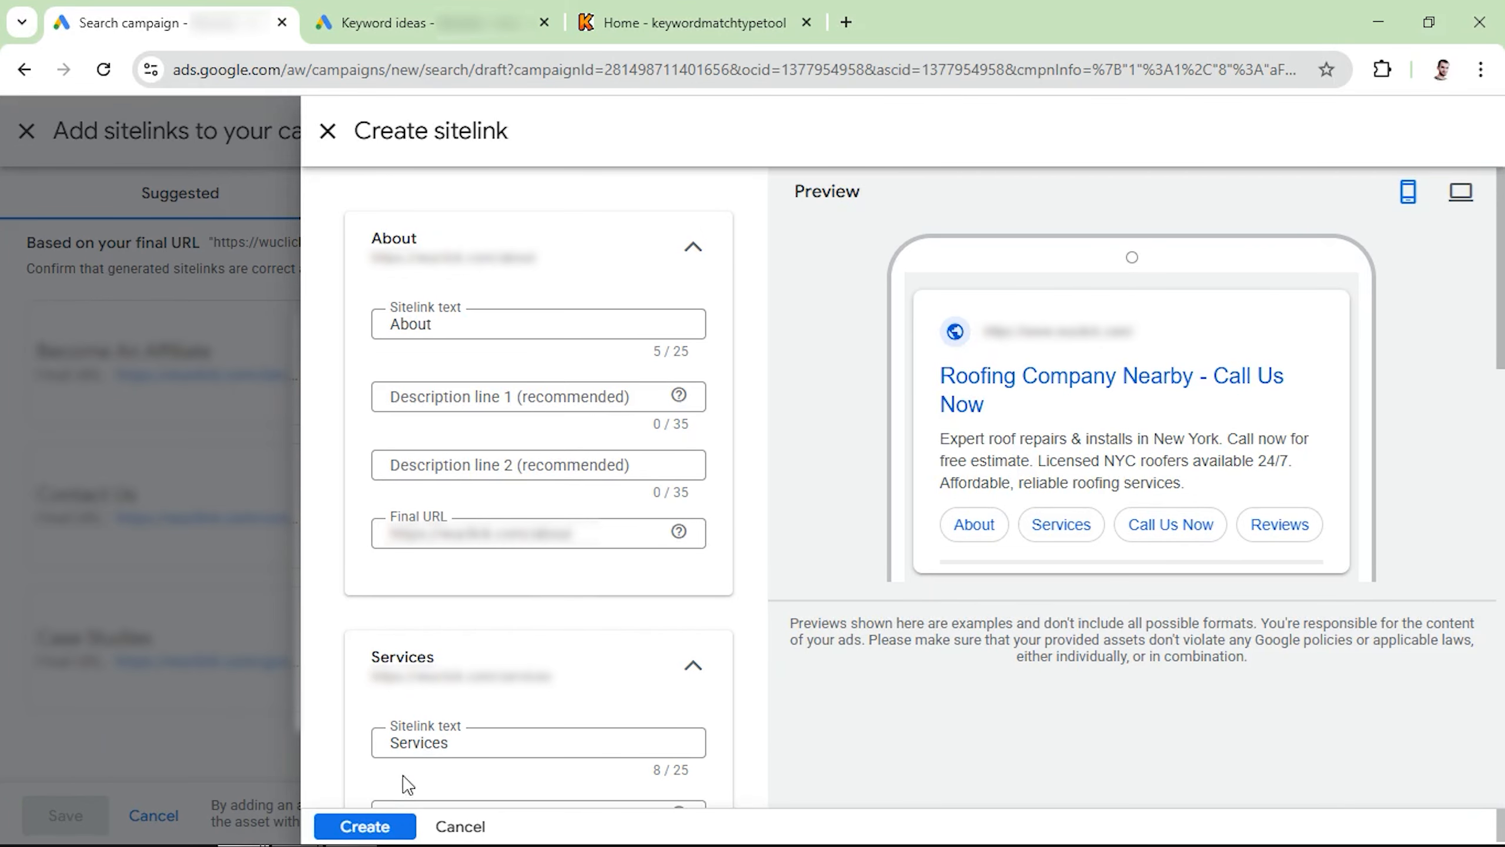
pyautogui.click(374, 823)
pyautogui.click(376, 820)
# Add the callouts Trusted service, 5 Star Reviews, Certified experts, 10 + experience, Free Quotes and No Hidden Fees to the campaign
pyautogui.scroll(-5, 380, 616)
pyautogui.click(378, 610)
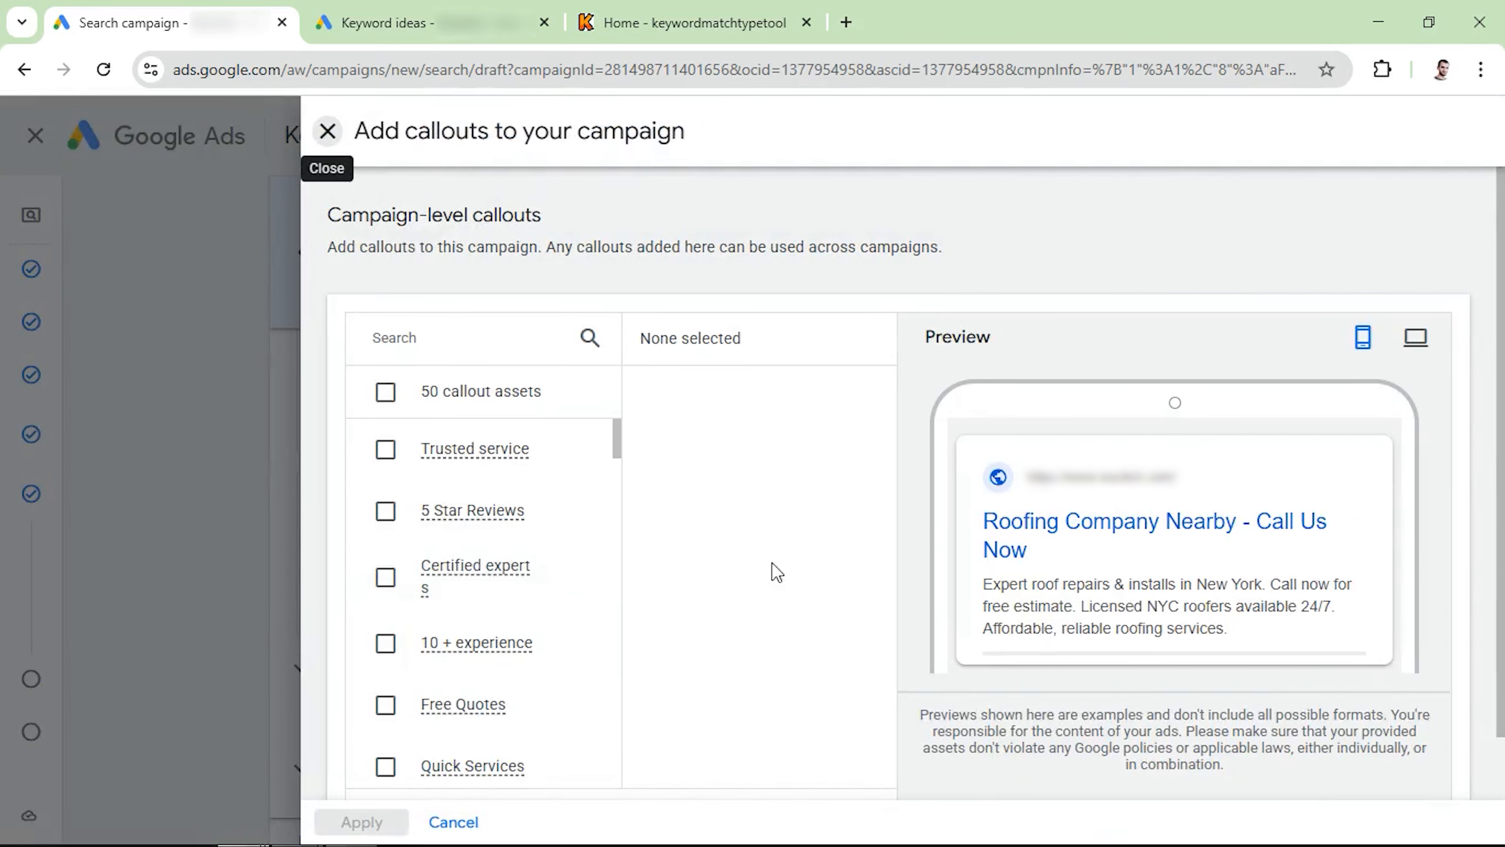
pyautogui.scroll(-1, 776, 572)
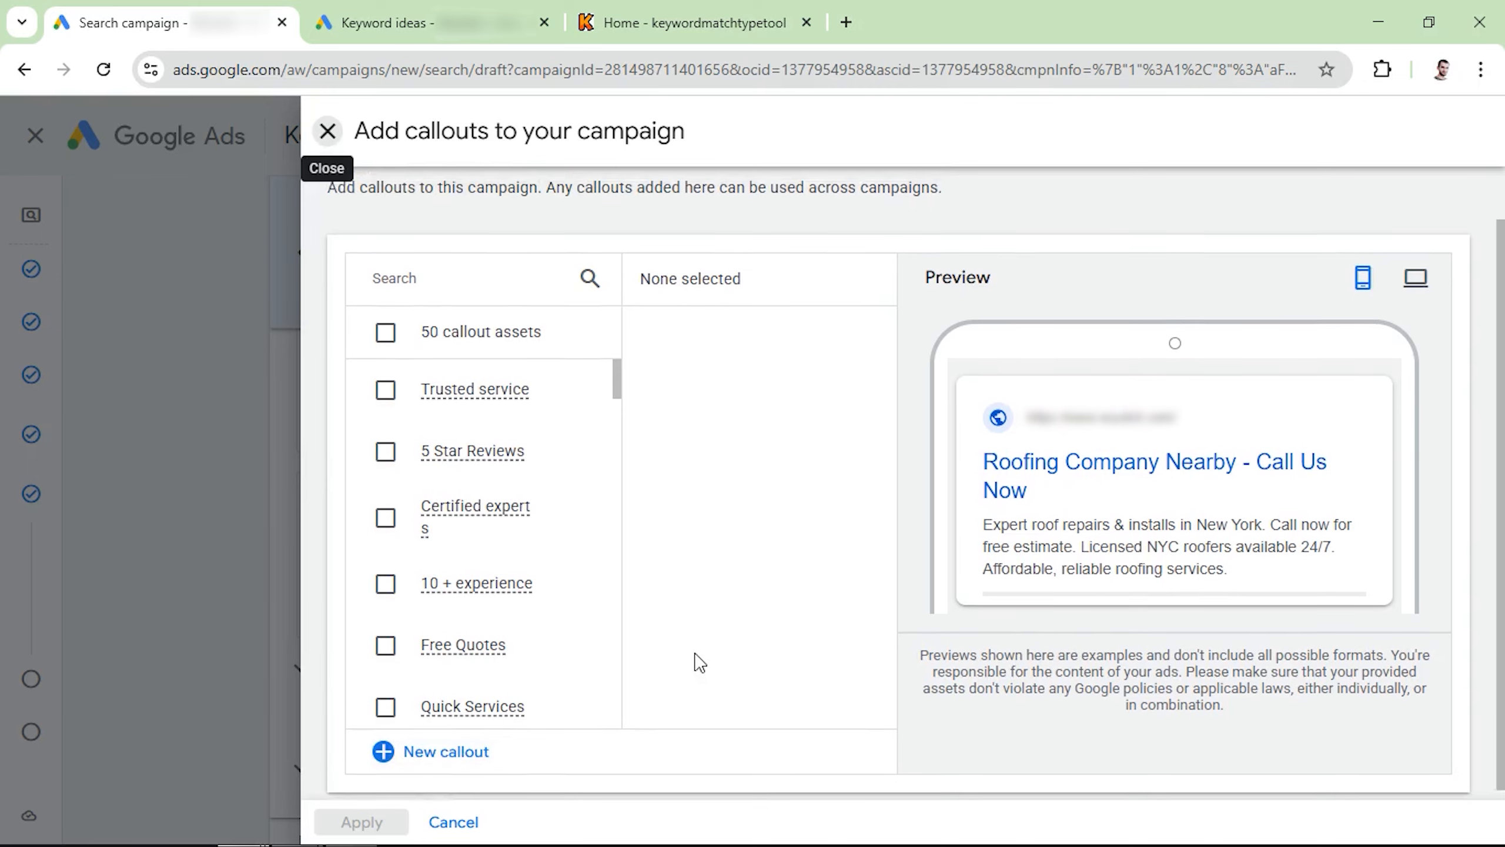
pyautogui.scroll(1, 693, 652)
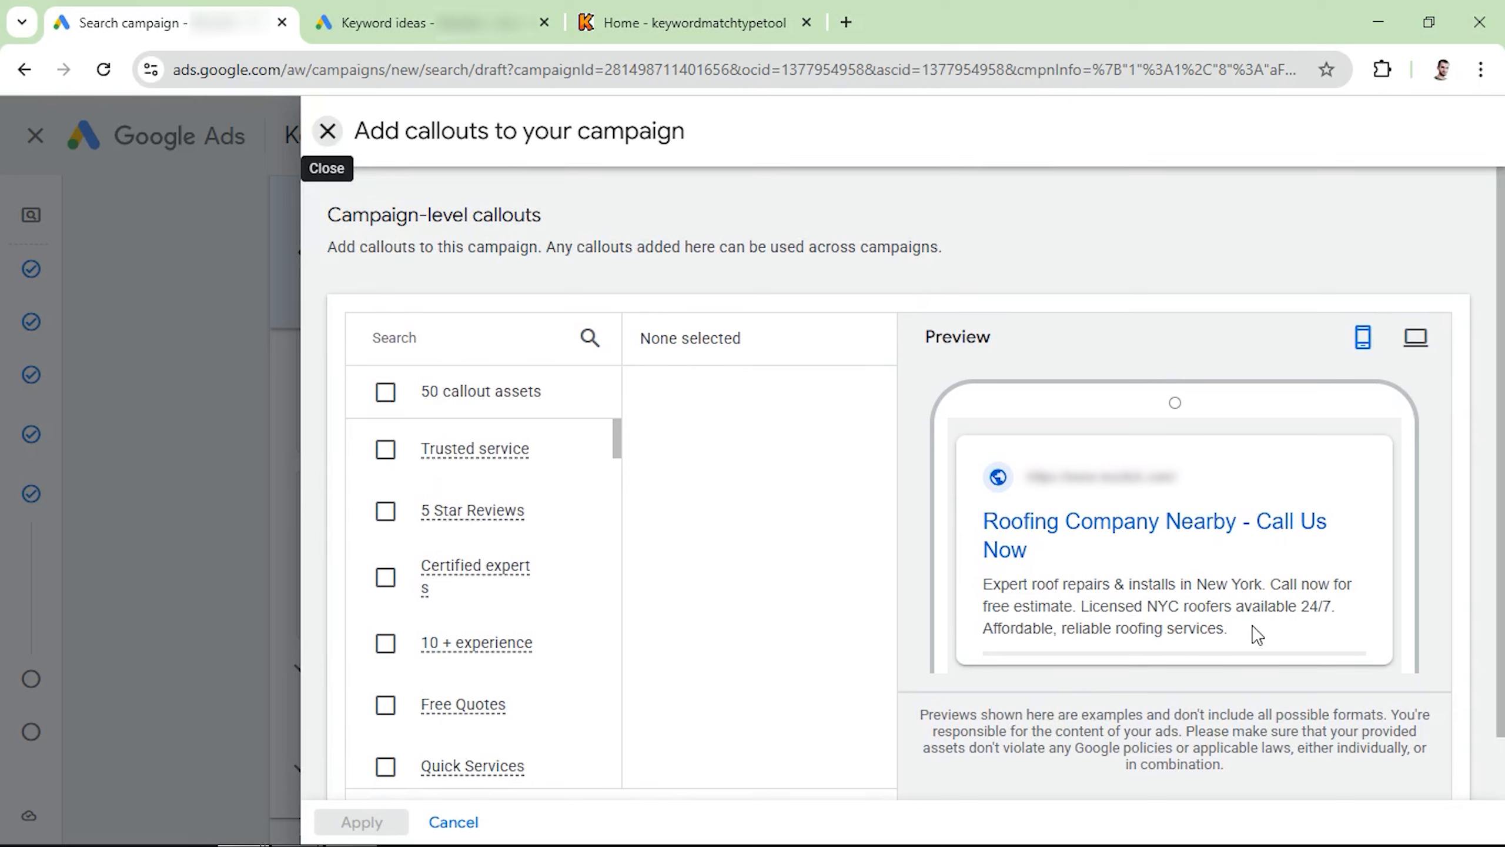
pyautogui.click(385, 451)
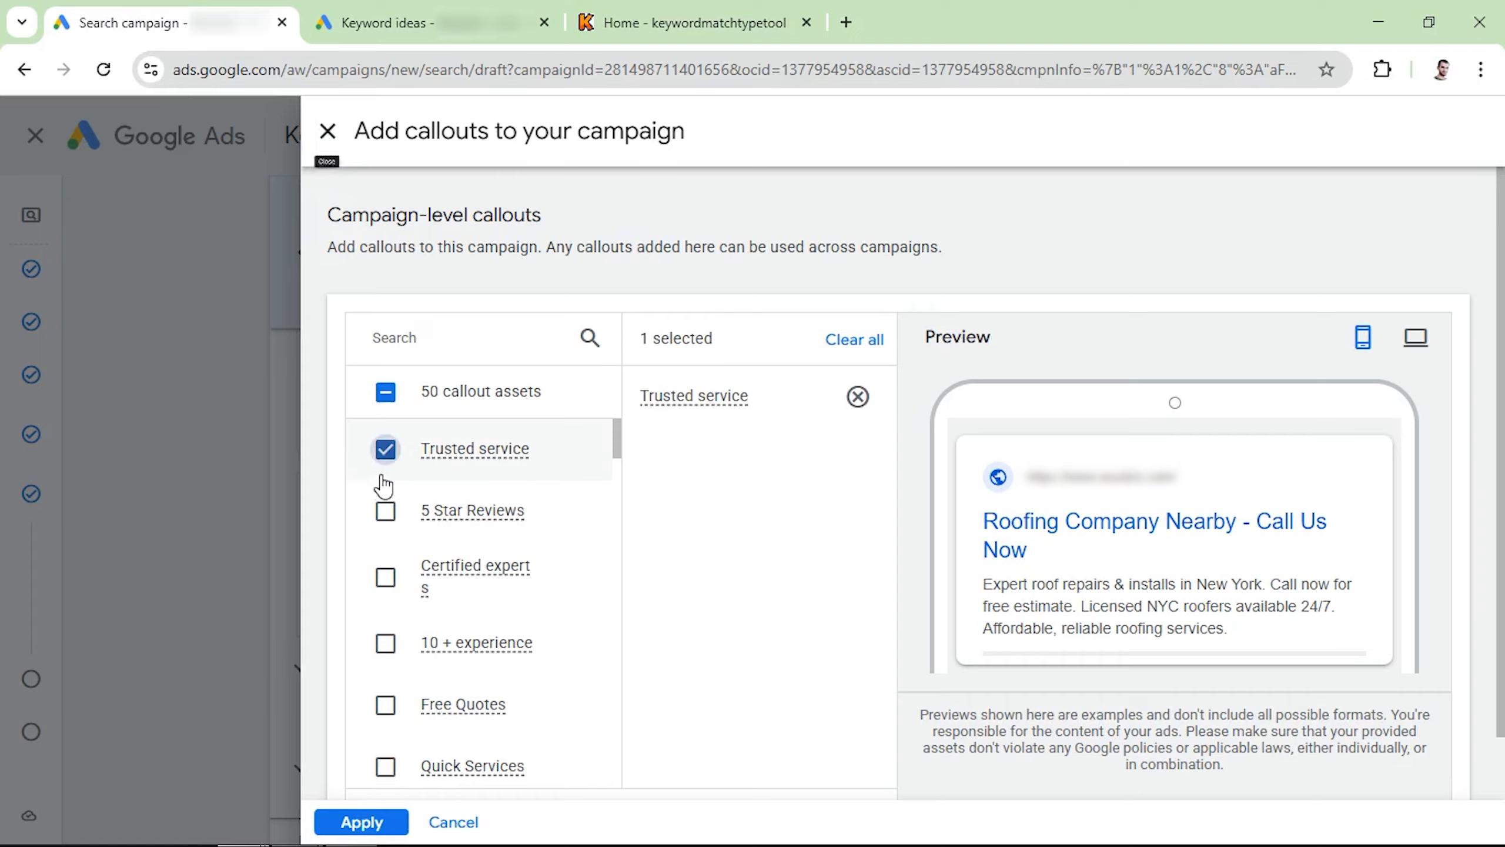
pyautogui.click(385, 510)
pyautogui.click(382, 583)
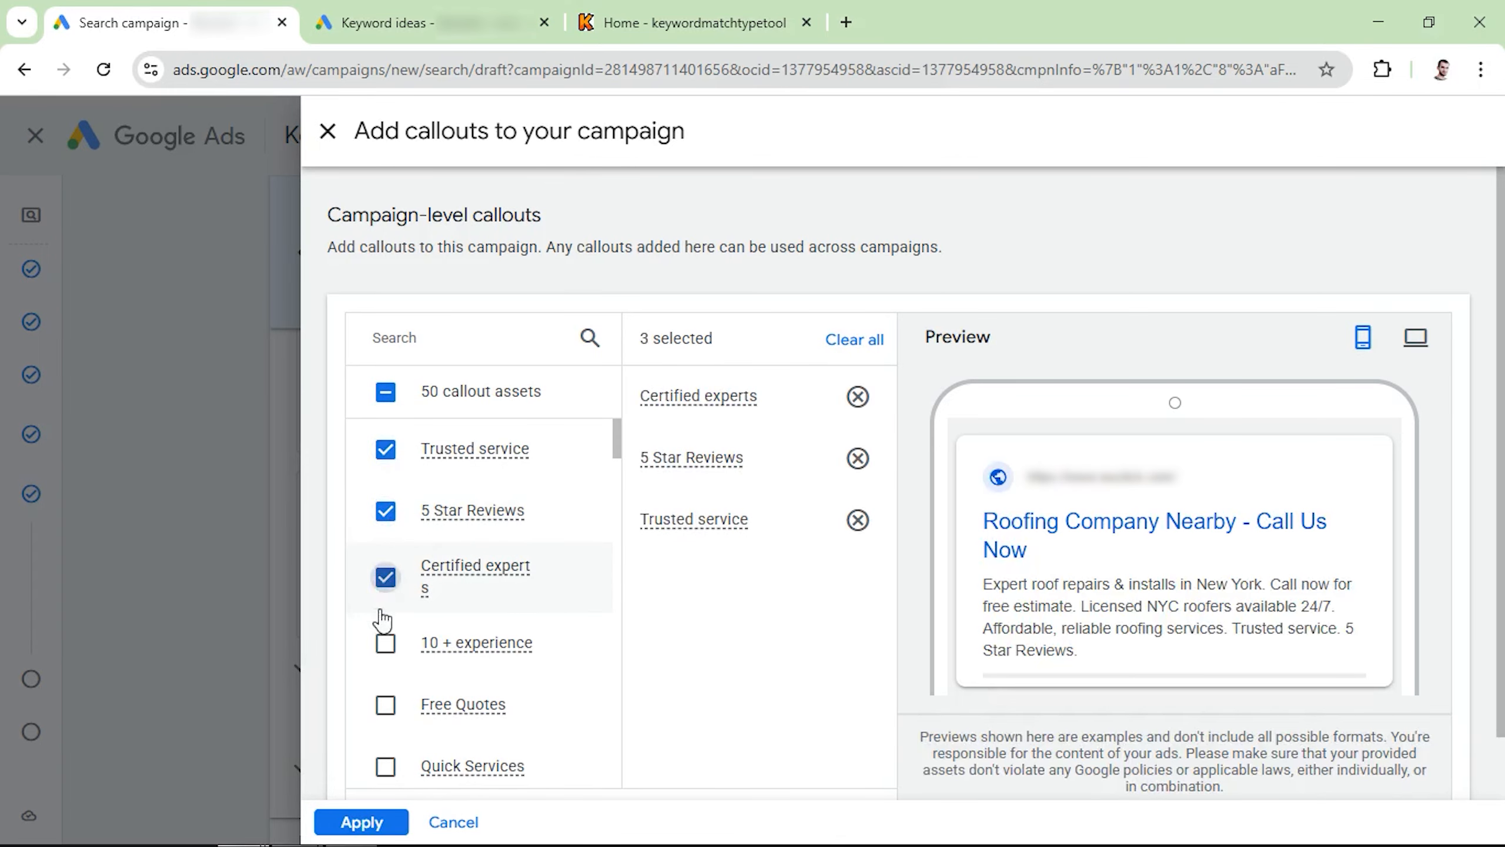
pyautogui.click(384, 646)
pyautogui.click(386, 707)
pyautogui.click(385, 768)
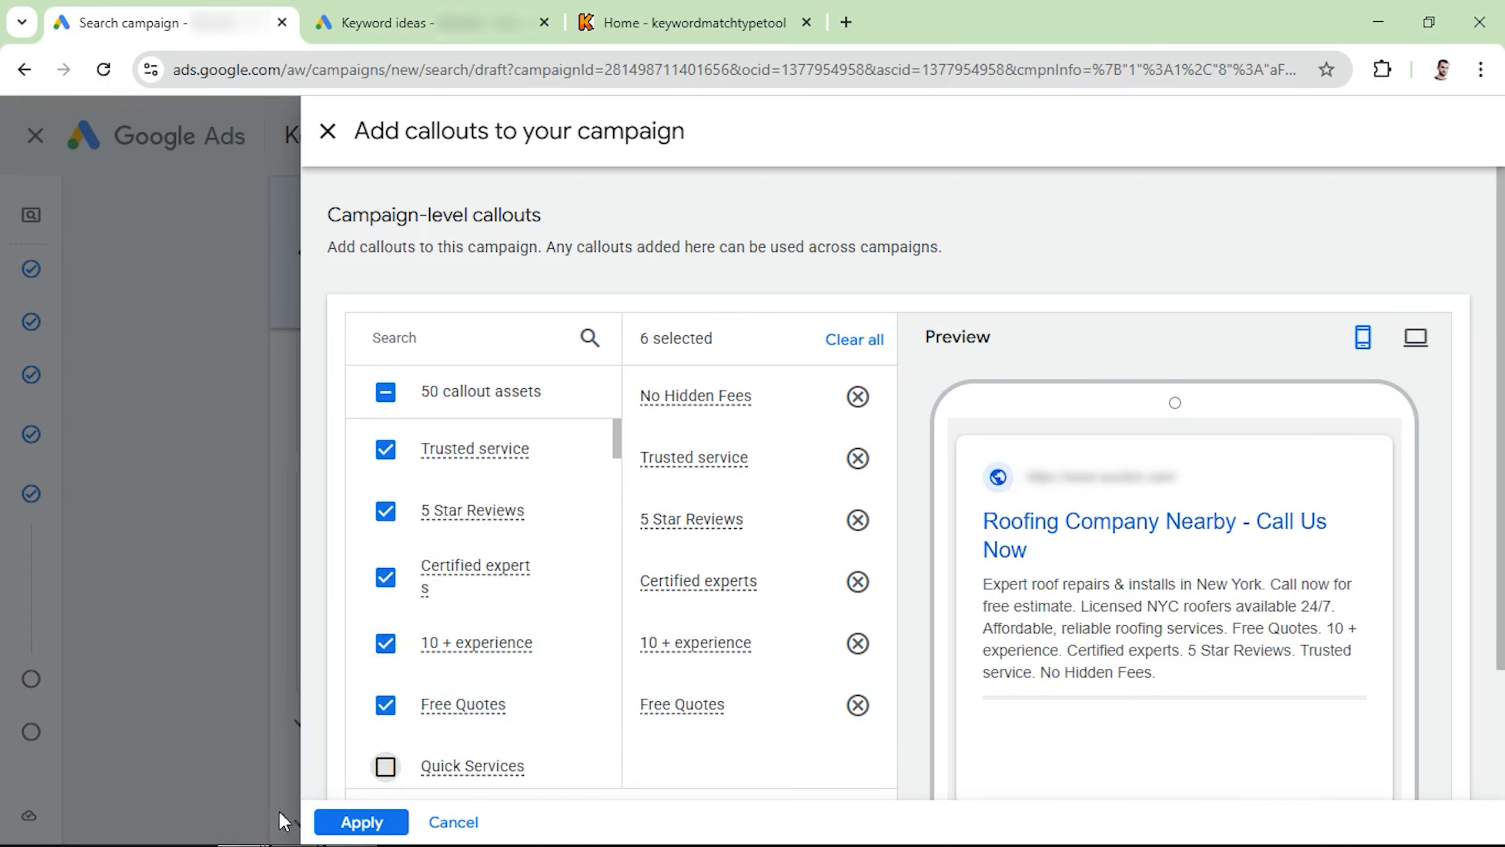
pyautogui.click(356, 819)
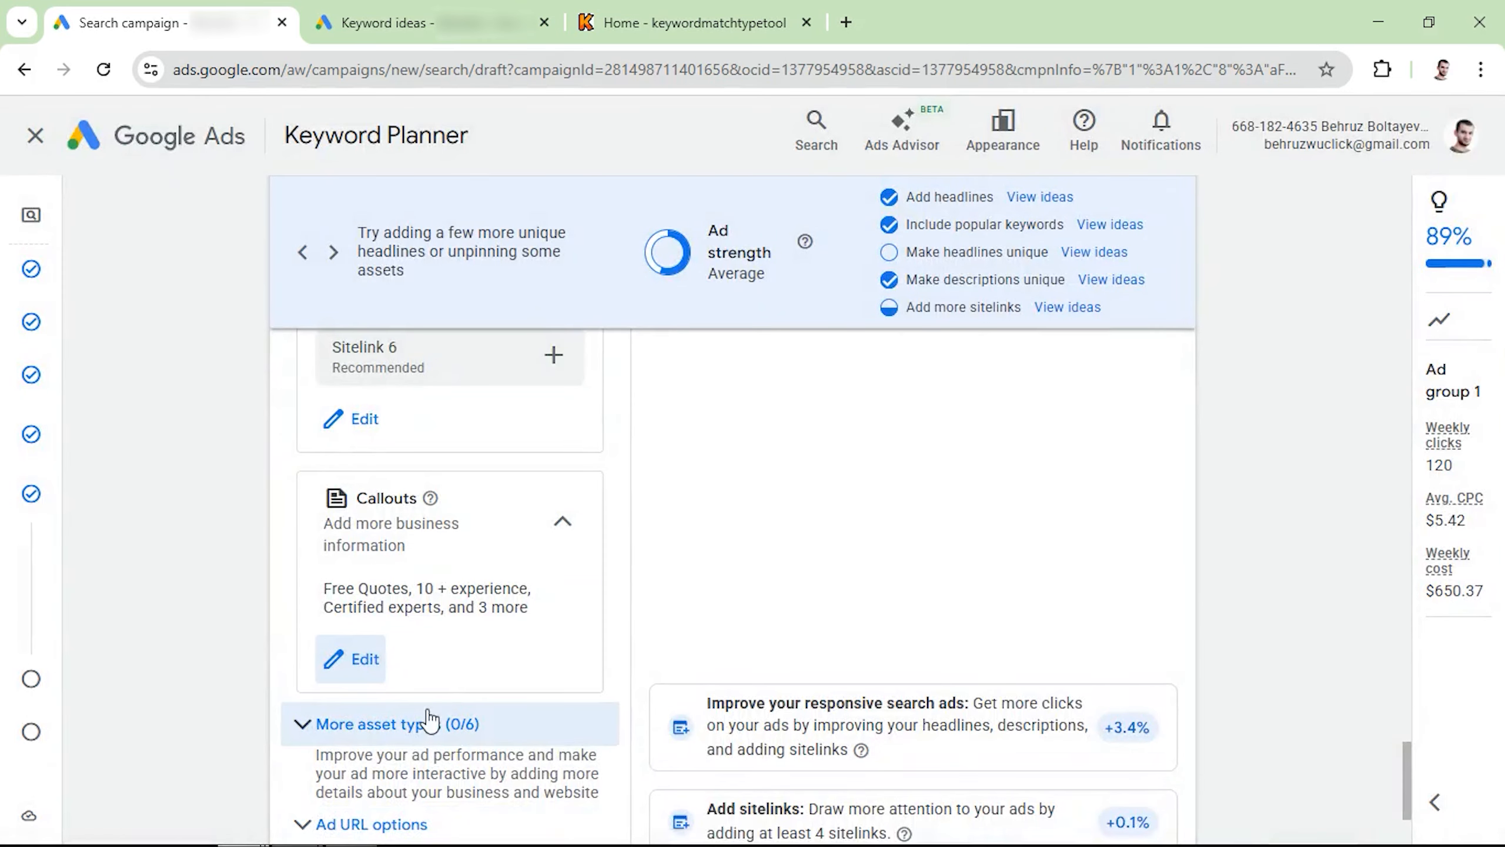
# Start a new structured snippet among the additional asset types and set its English header to Types
pyautogui.scroll(-2, 430, 720)
pyautogui.click(334, 617)
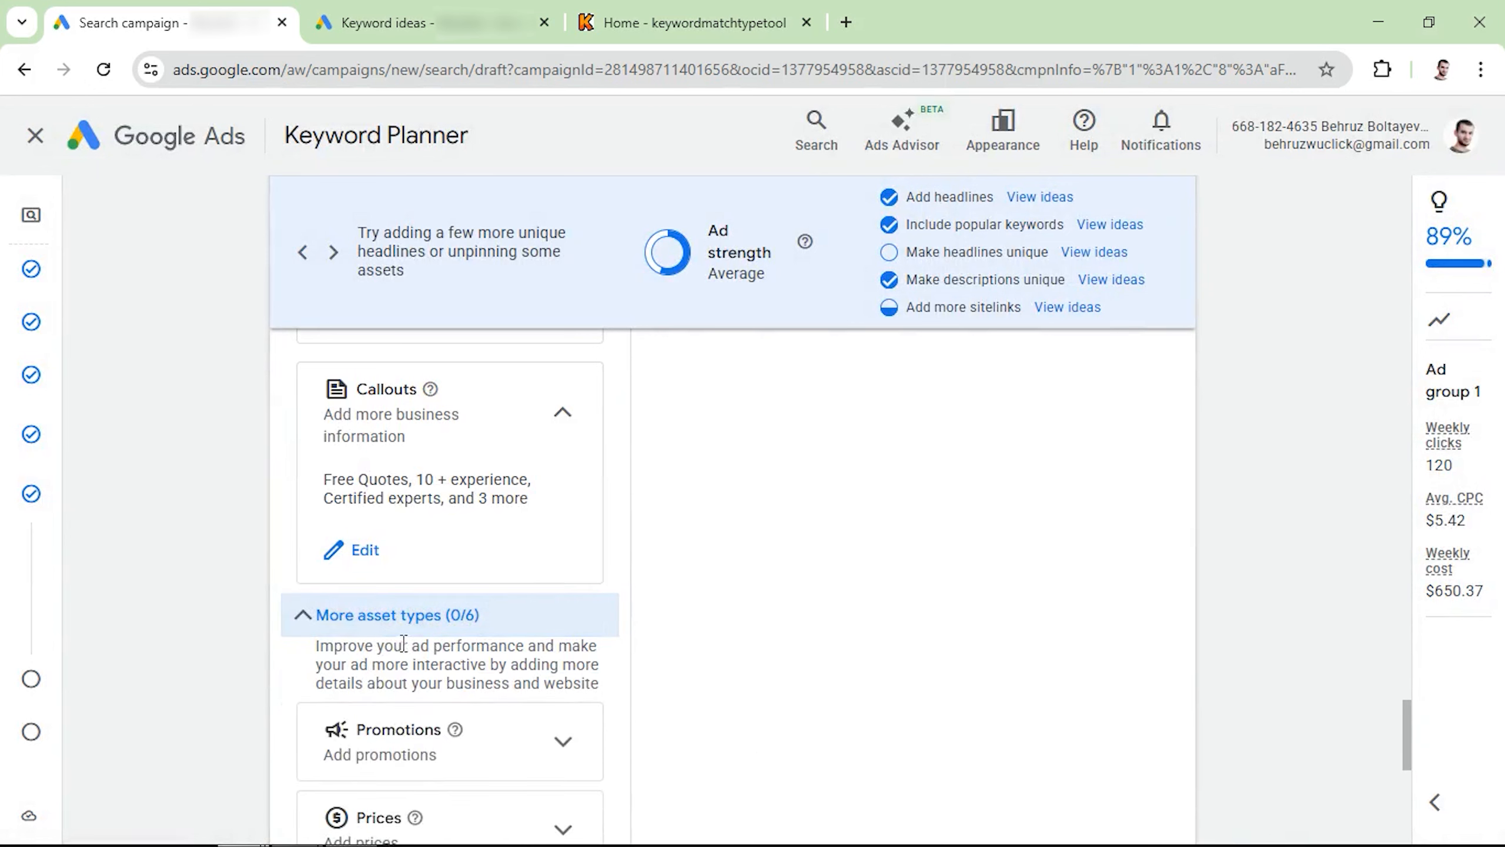
pyautogui.scroll(-2, 403, 643)
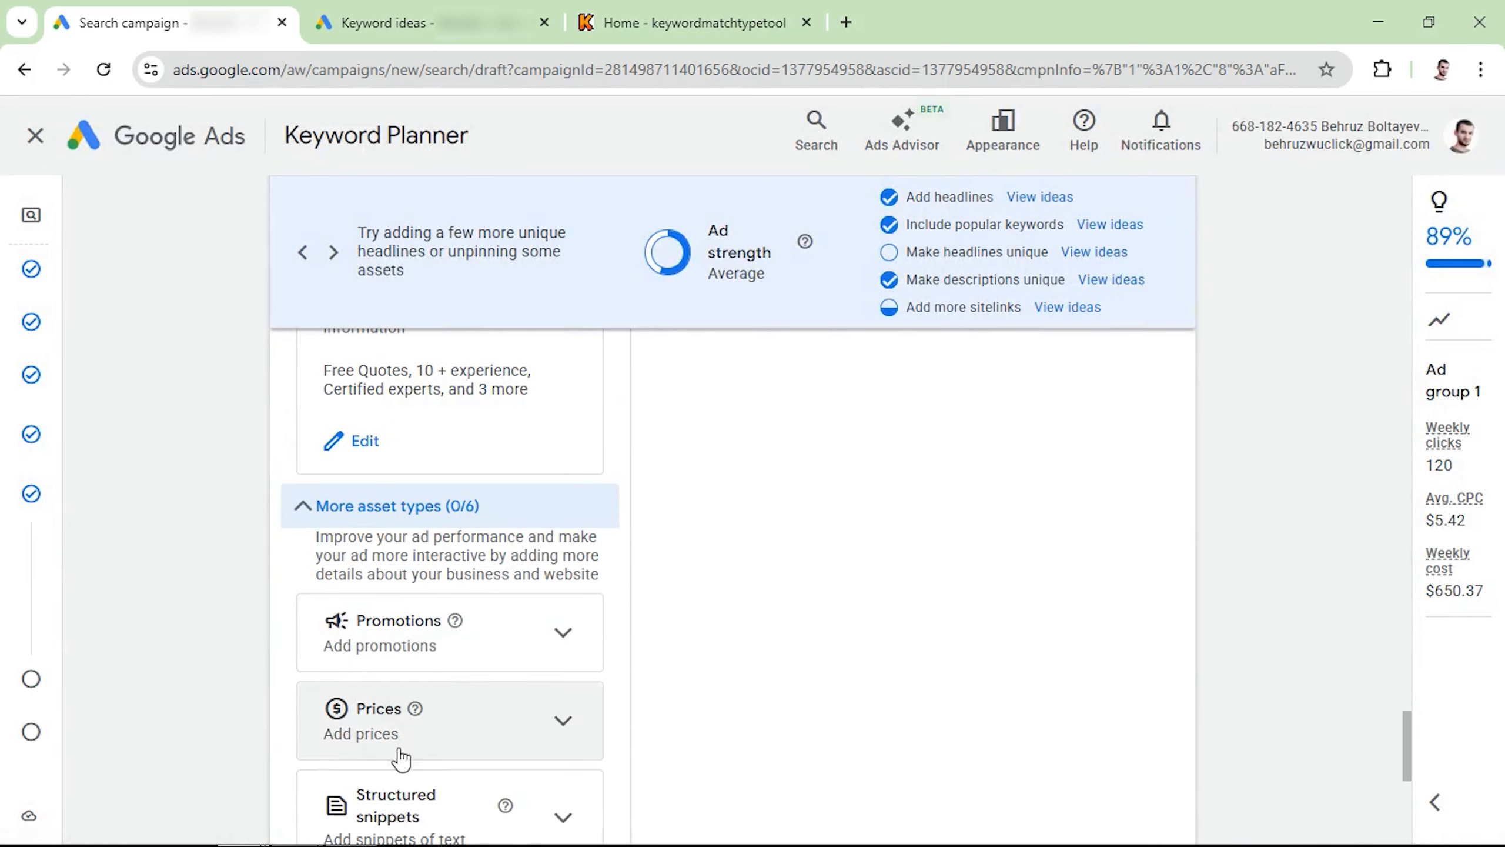
pyautogui.scroll(-2, 385, 771)
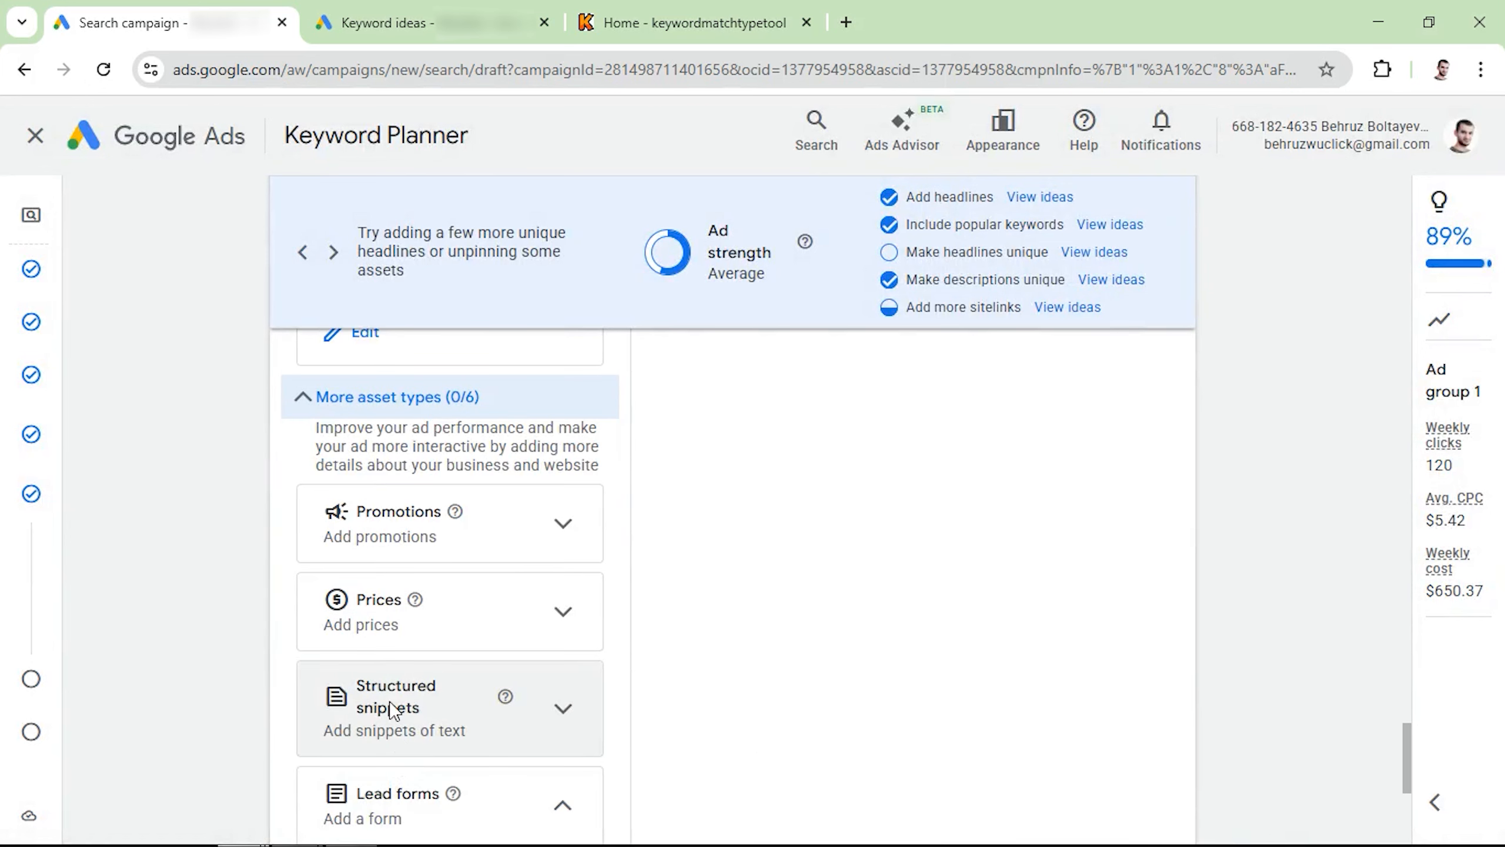
pyautogui.click(562, 711)
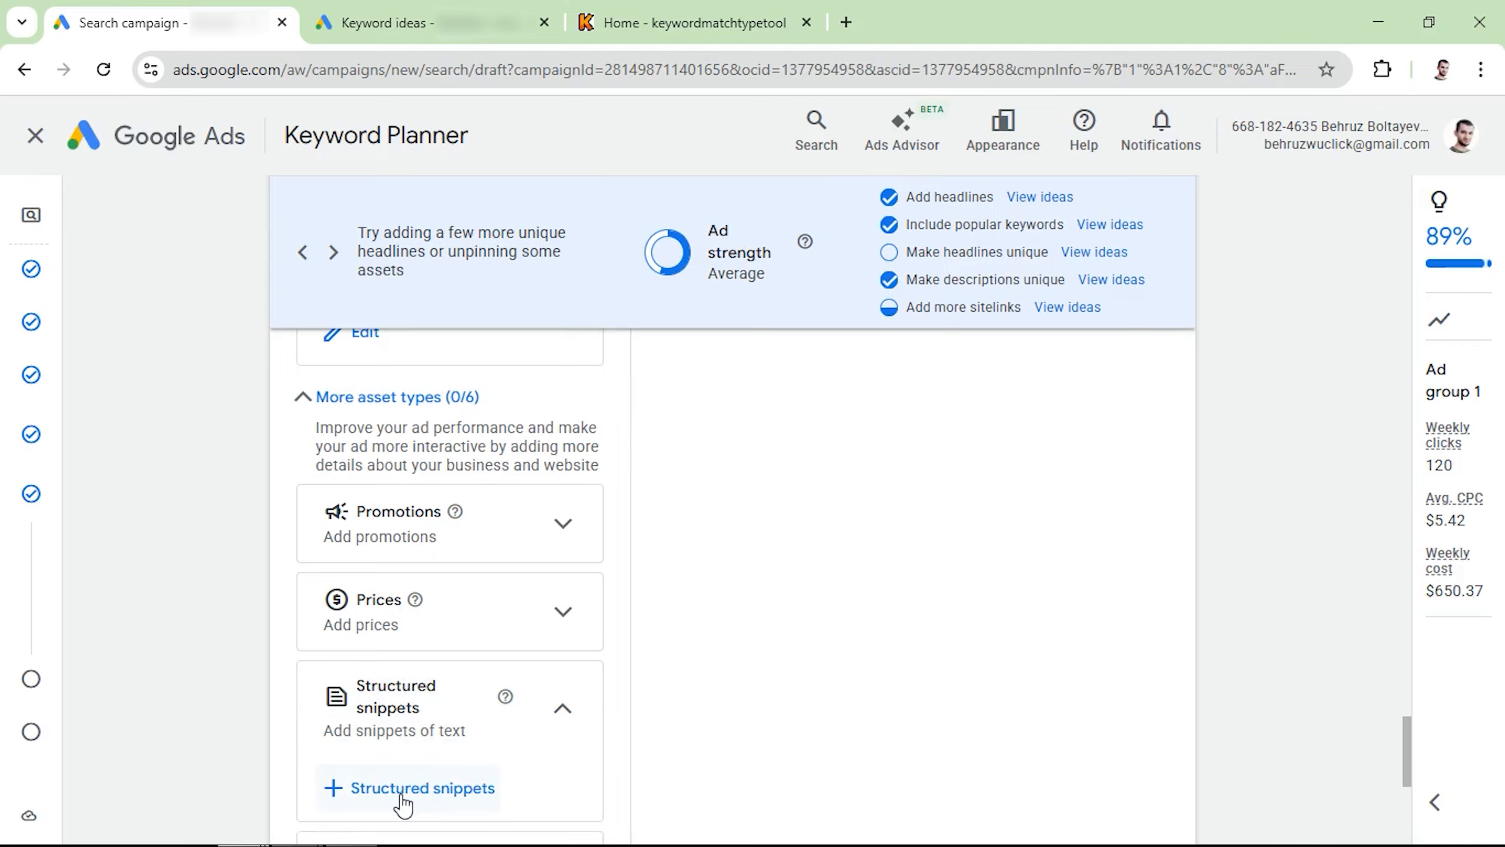
pyautogui.click(405, 788)
pyautogui.click(1438, 195)
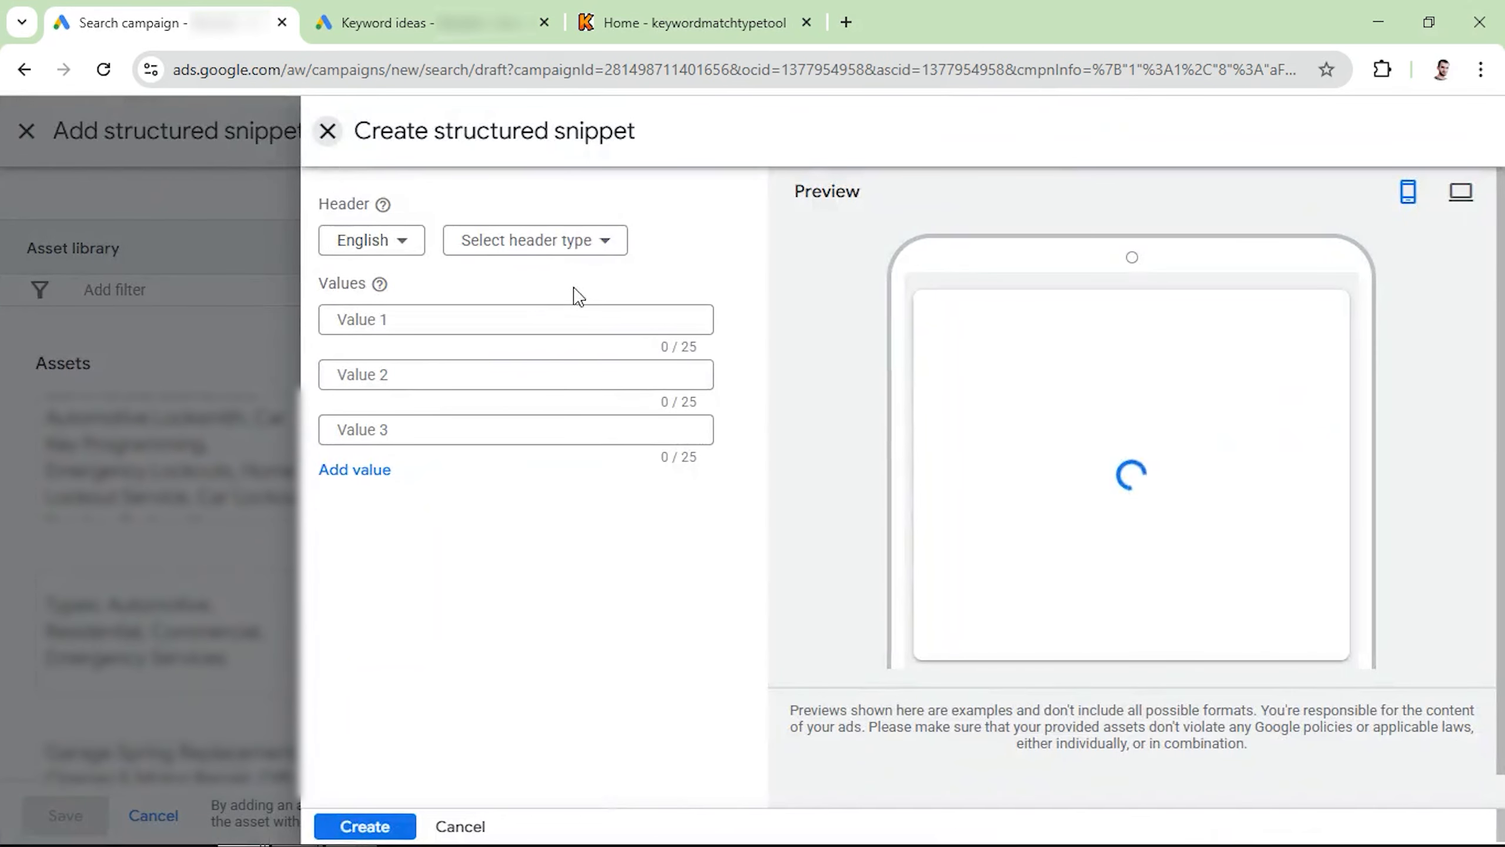
pyautogui.click(521, 241)
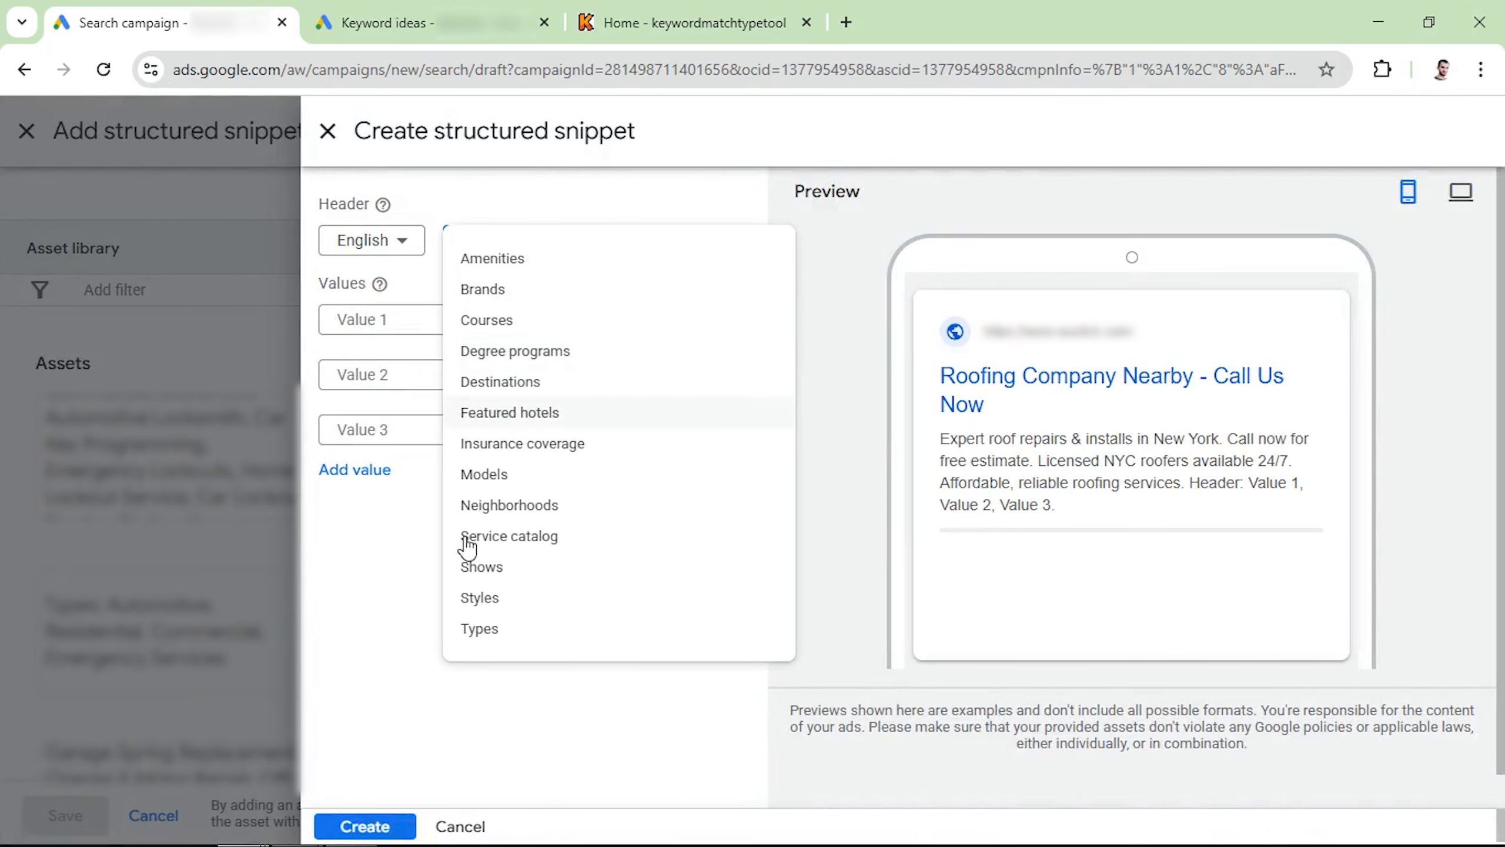
pyautogui.click(495, 632)
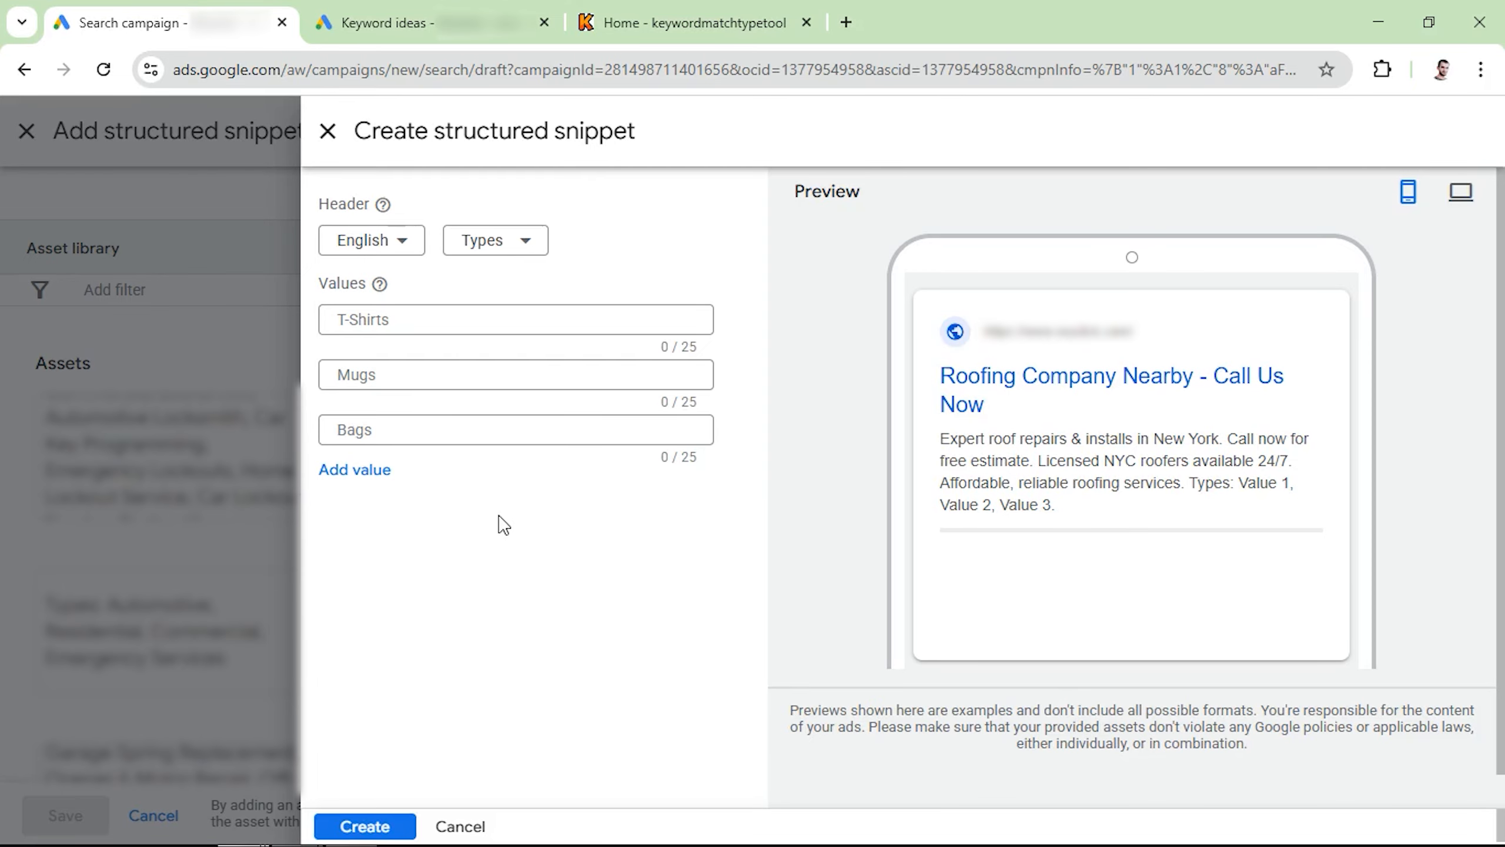
# Enter Emergency Repairs, Leak Detection and Roof Inspections as the structured snippet's first three values
pyautogui.click(391, 320)
pyautogui.write('Emergency Repairs')
pyautogui.click(375, 375)
pyautogui.write('Leak Detection')
pyautogui.click(371, 431)
pyautogui.write('Roof Inspections')
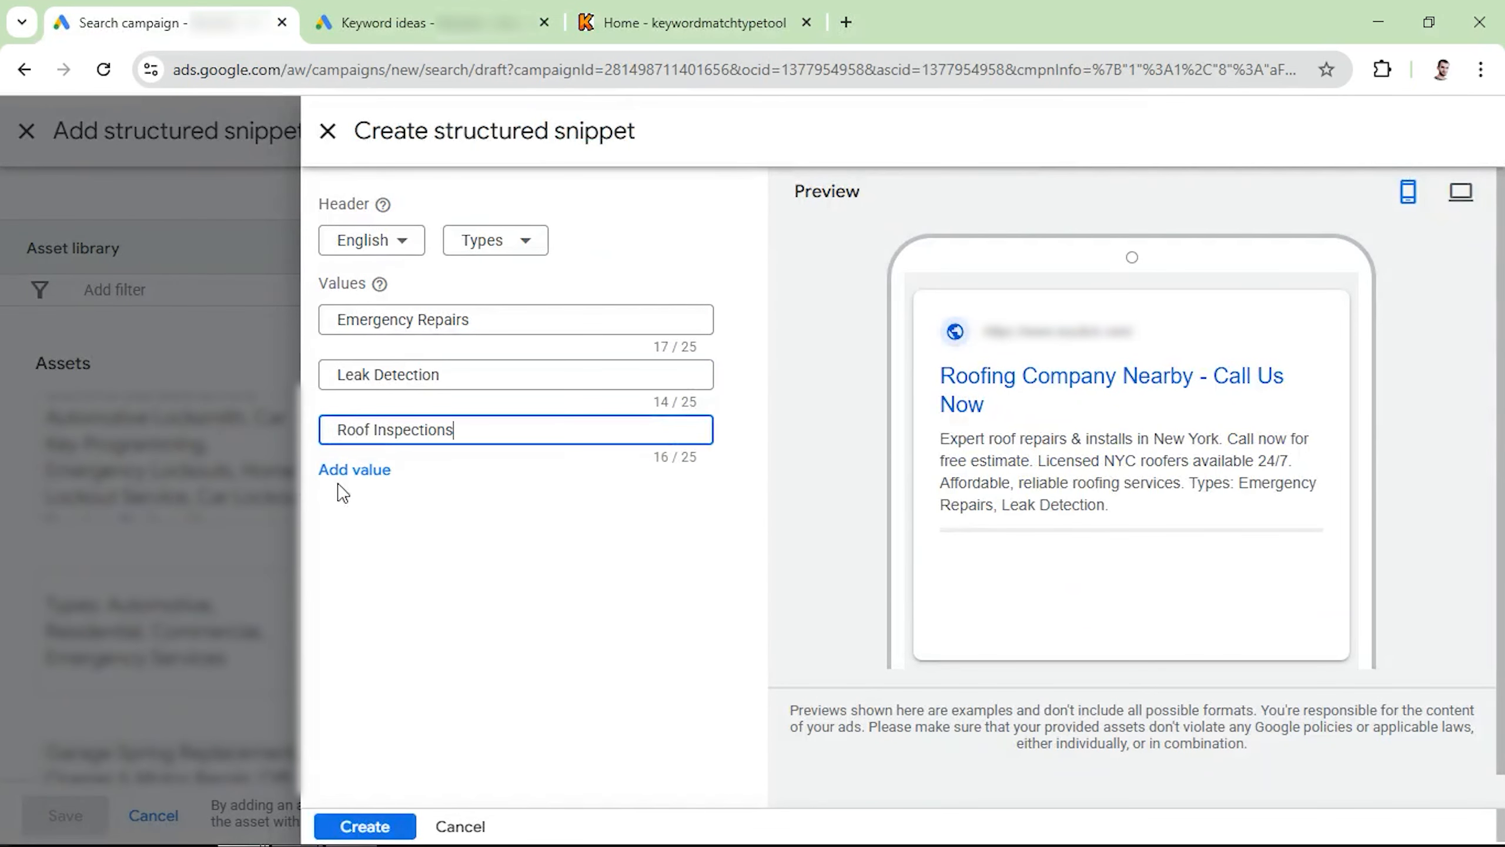
# Add the snippet values Commercial Roofing and Residential Roofing, and save the structured snippet to the campaign
pyautogui.click(349, 472)
pyautogui.click(372, 485)
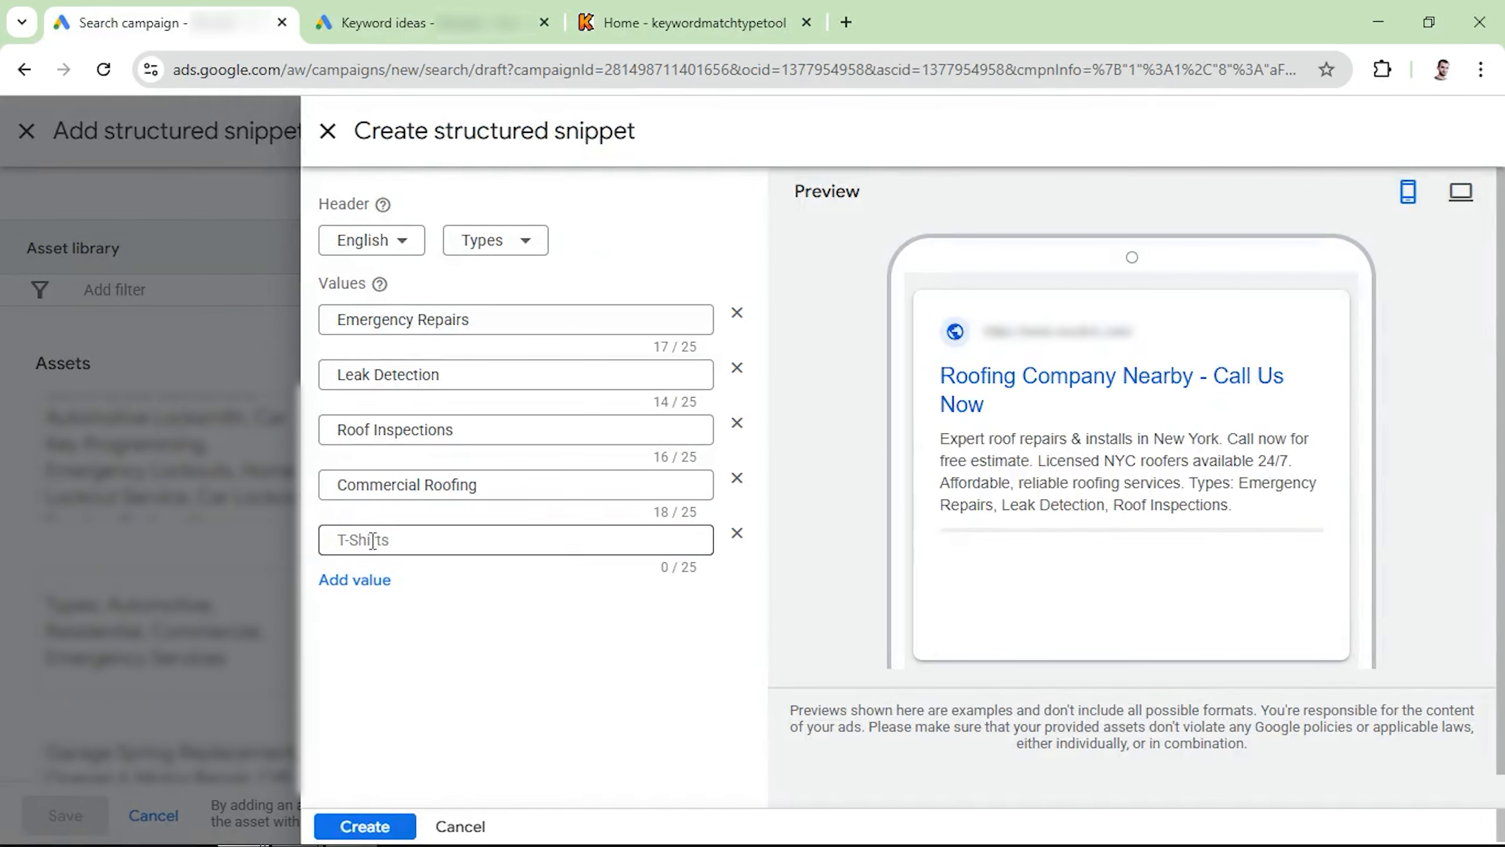
pyautogui.click(372, 541)
pyautogui.write('Residential Roofing')
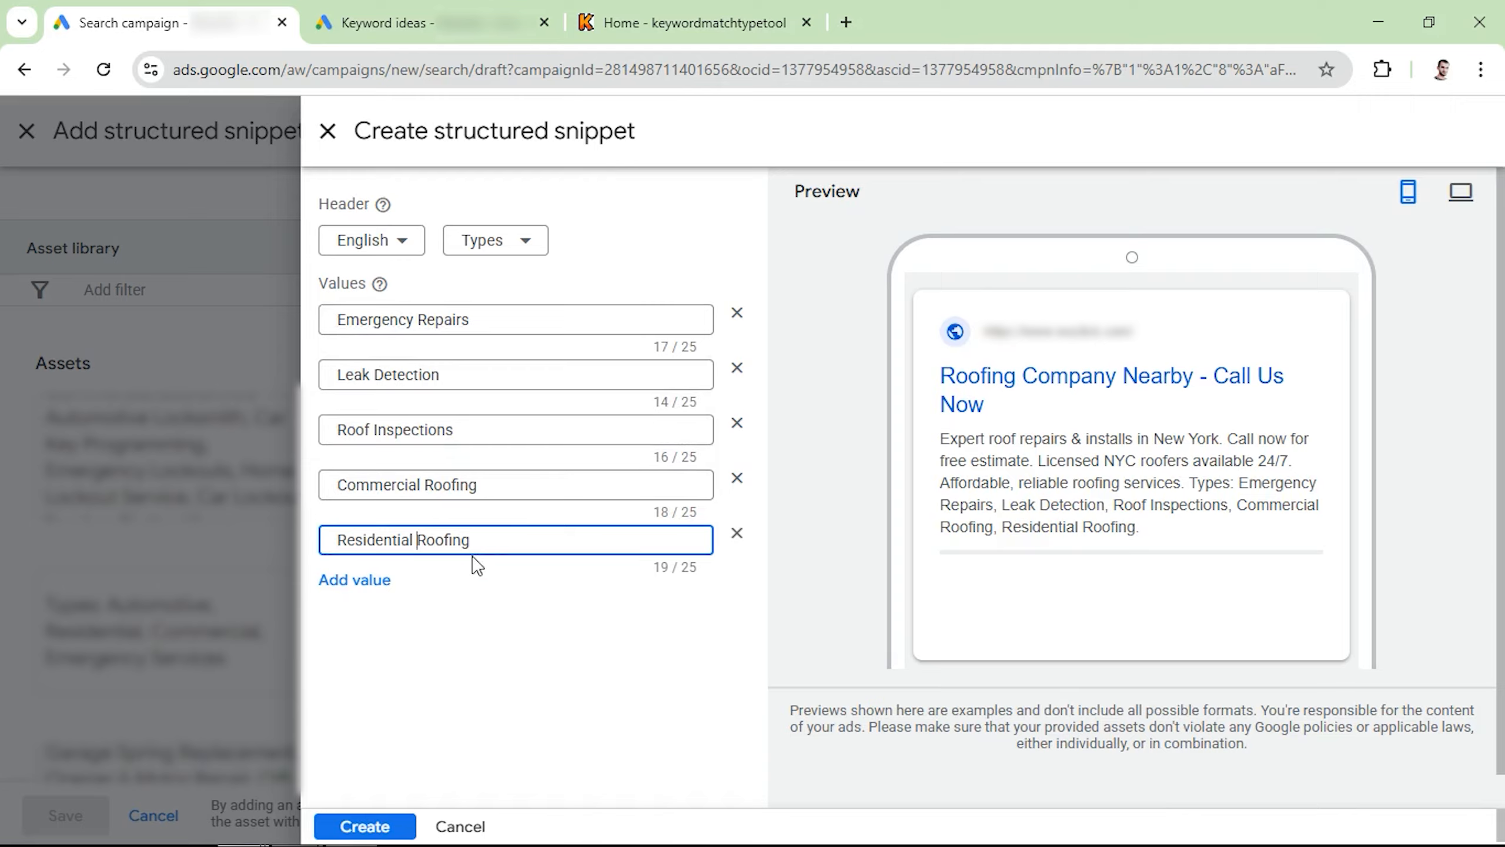
pyautogui.click(1192, 487)
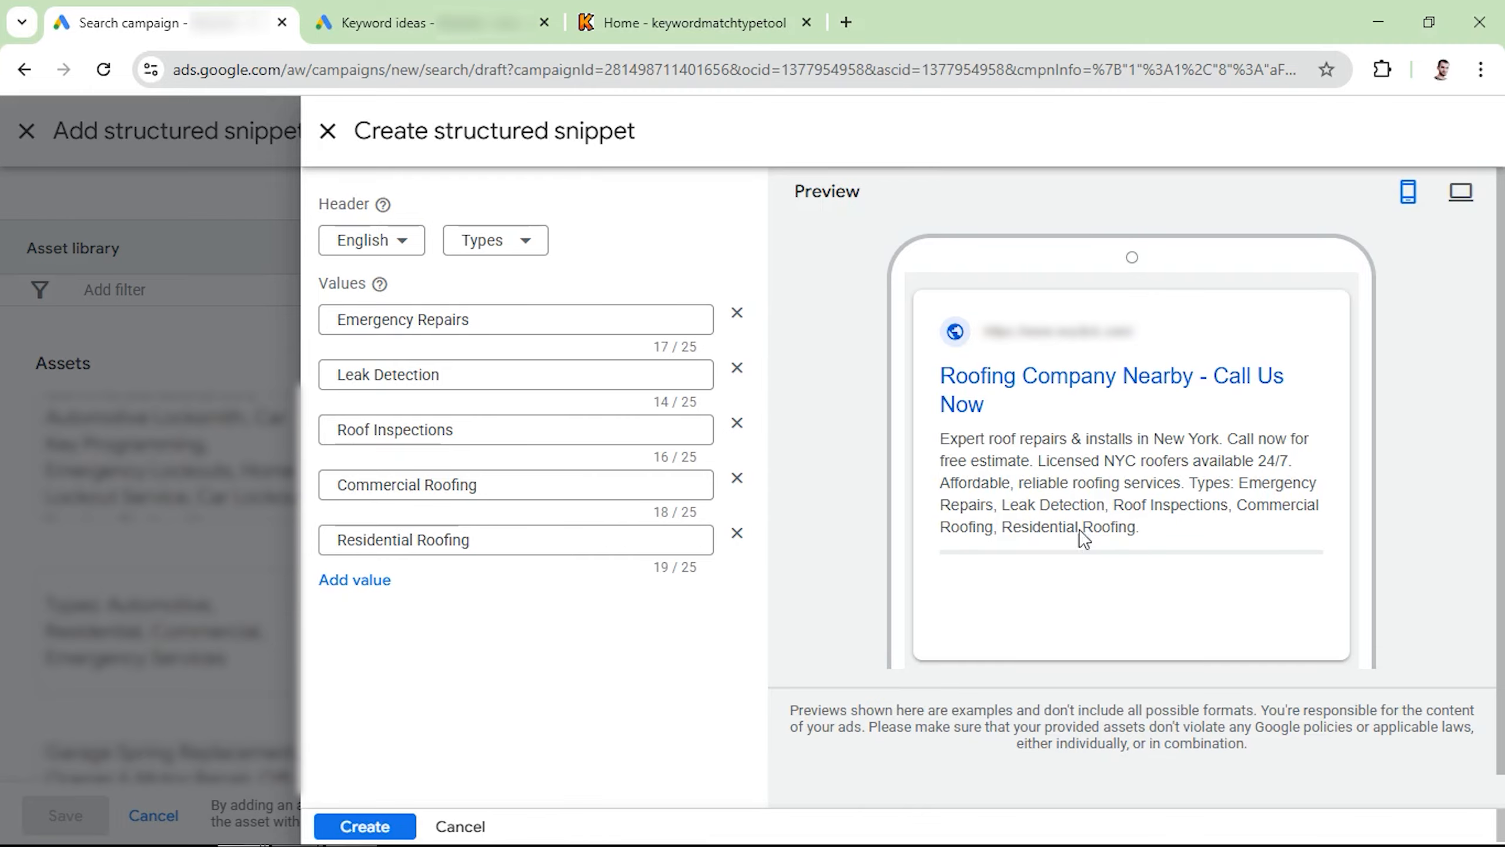
pyautogui.click(396, 825)
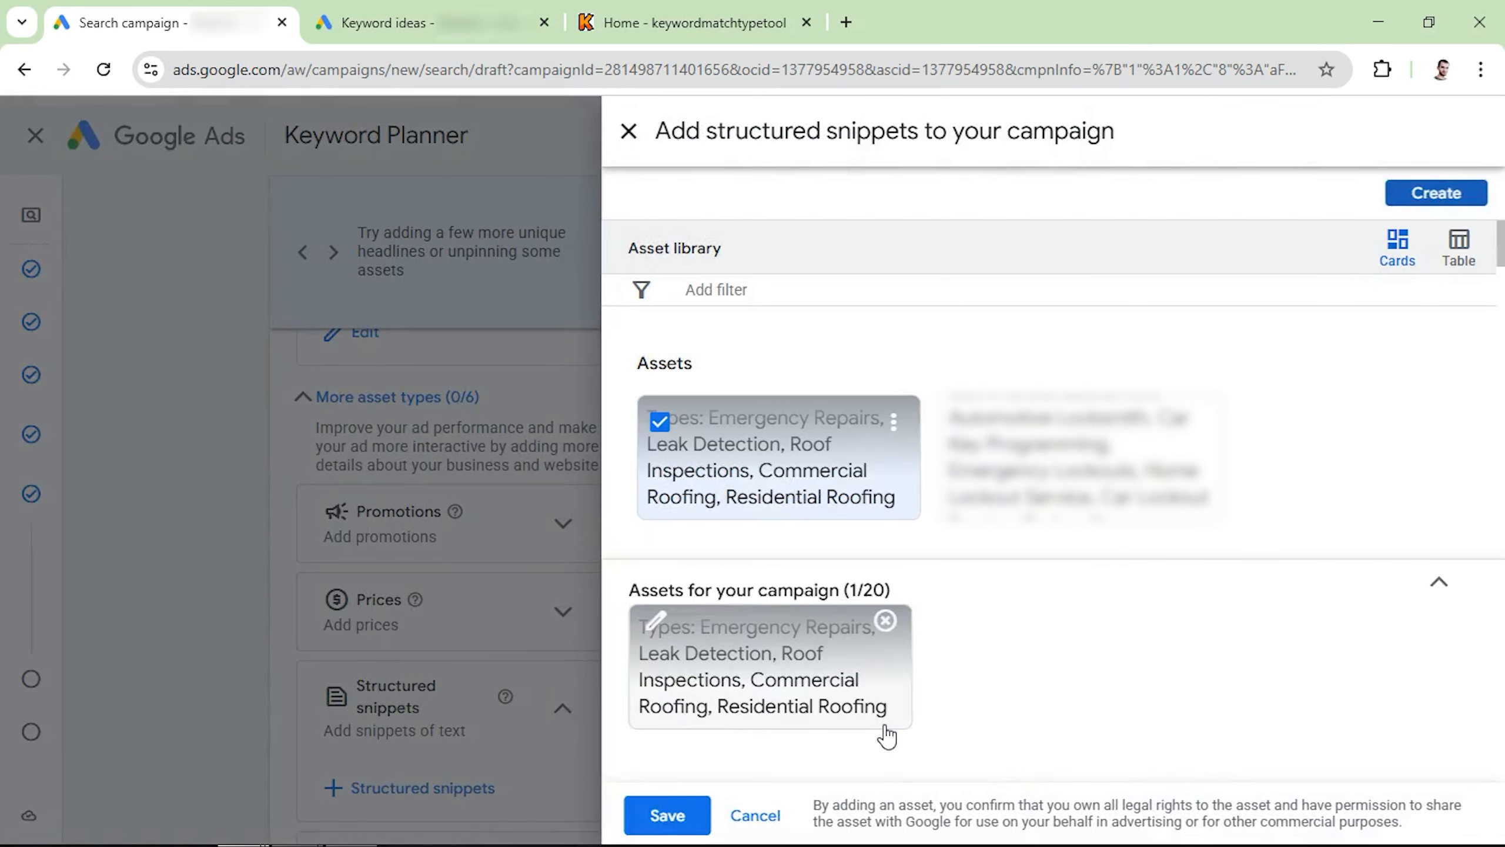
pyautogui.click(666, 816)
# Leave the lead form and app assets empty and continue to the campaign's budget settings
pyautogui.scroll(-3, 467, 572)
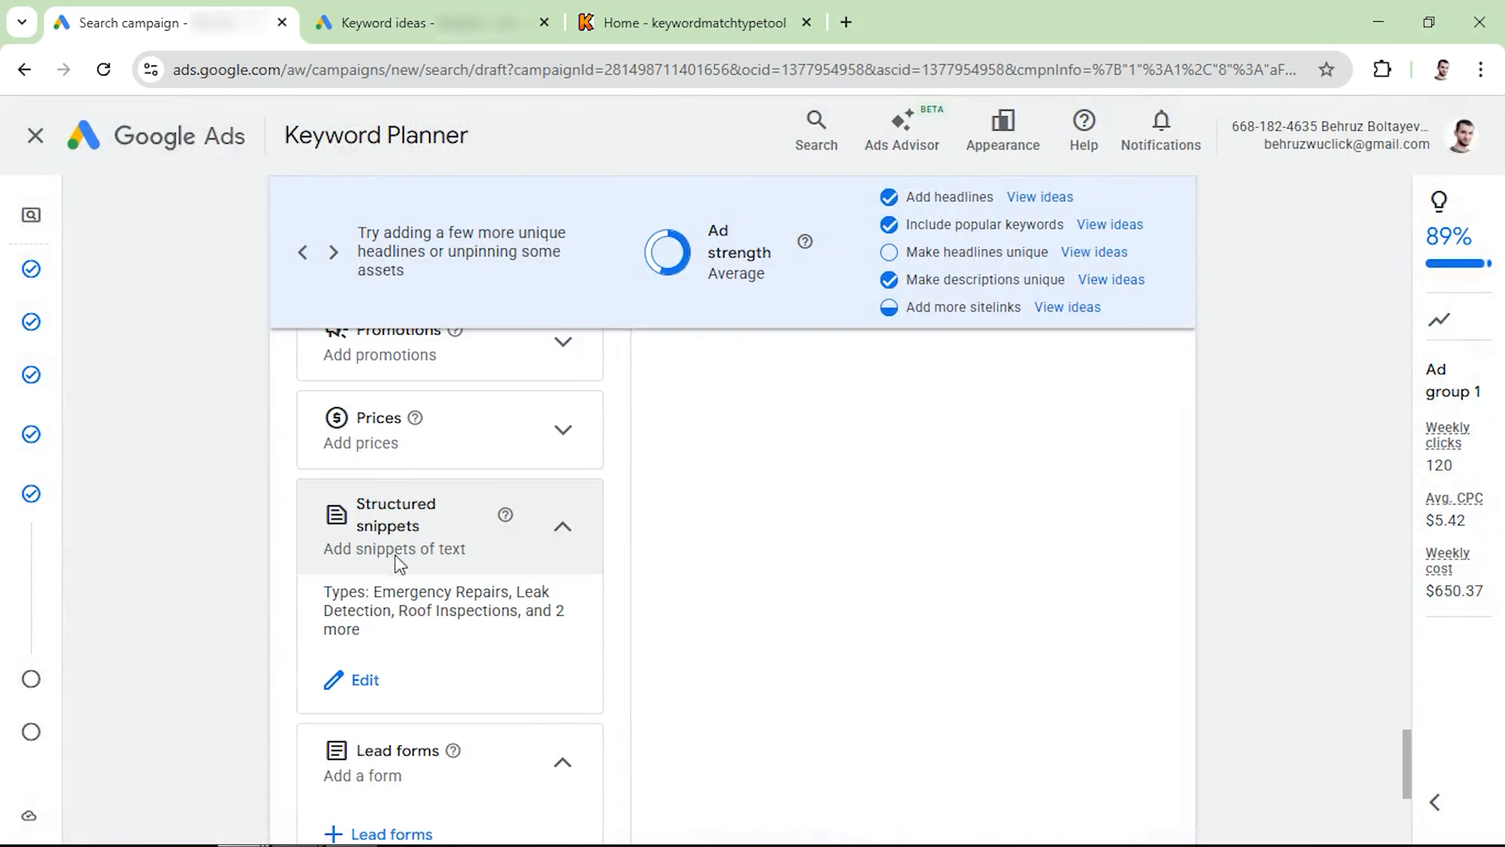
pyautogui.scroll(-2, 383, 594)
pyautogui.scroll(-1, 427, 657)
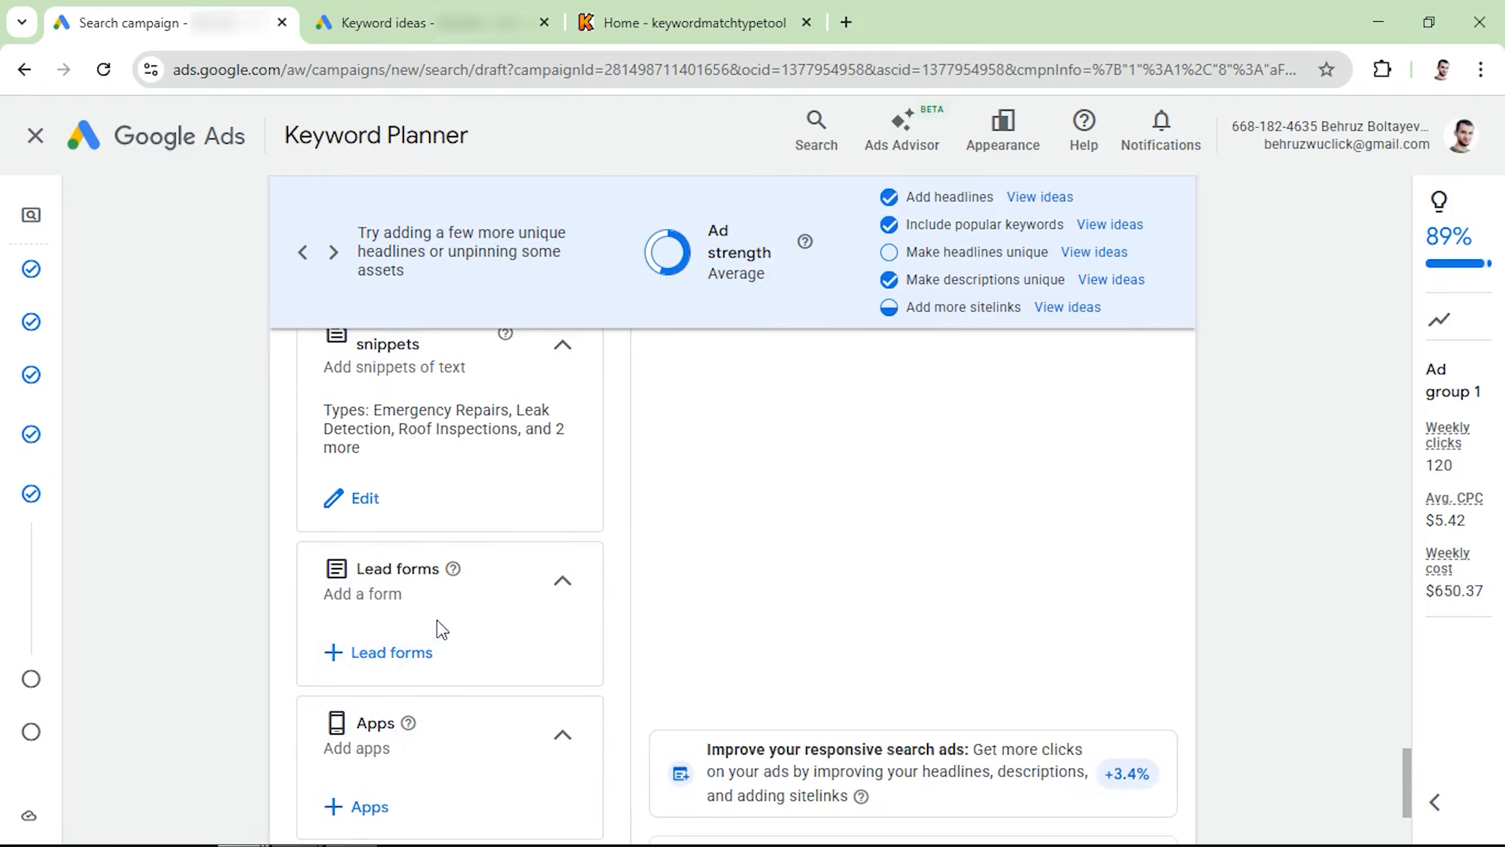
pyautogui.scroll(-2, 425, 682)
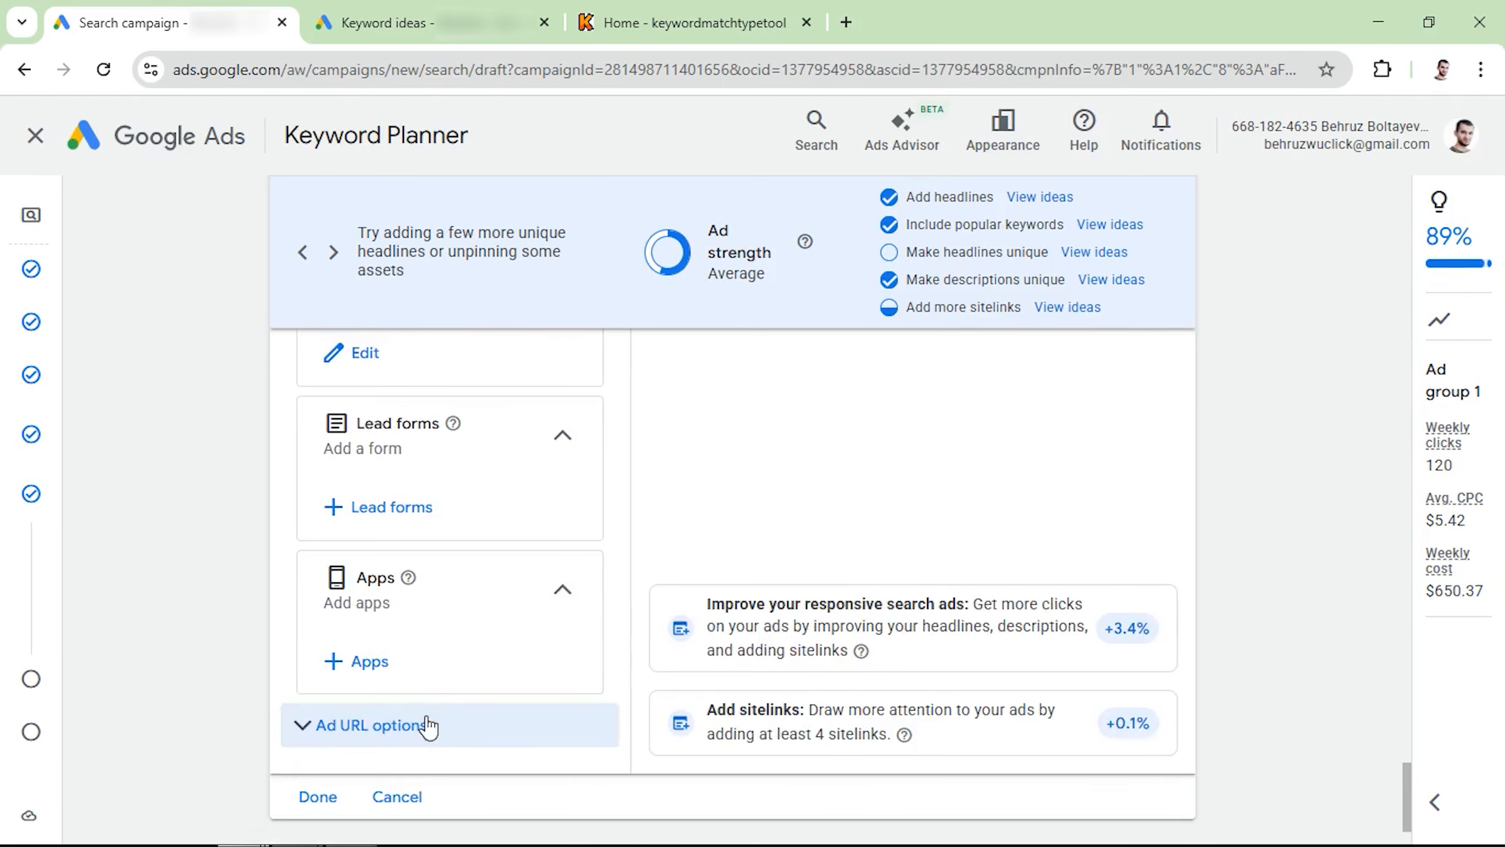
pyautogui.scroll(-2, 421, 625)
pyautogui.click(1147, 770)
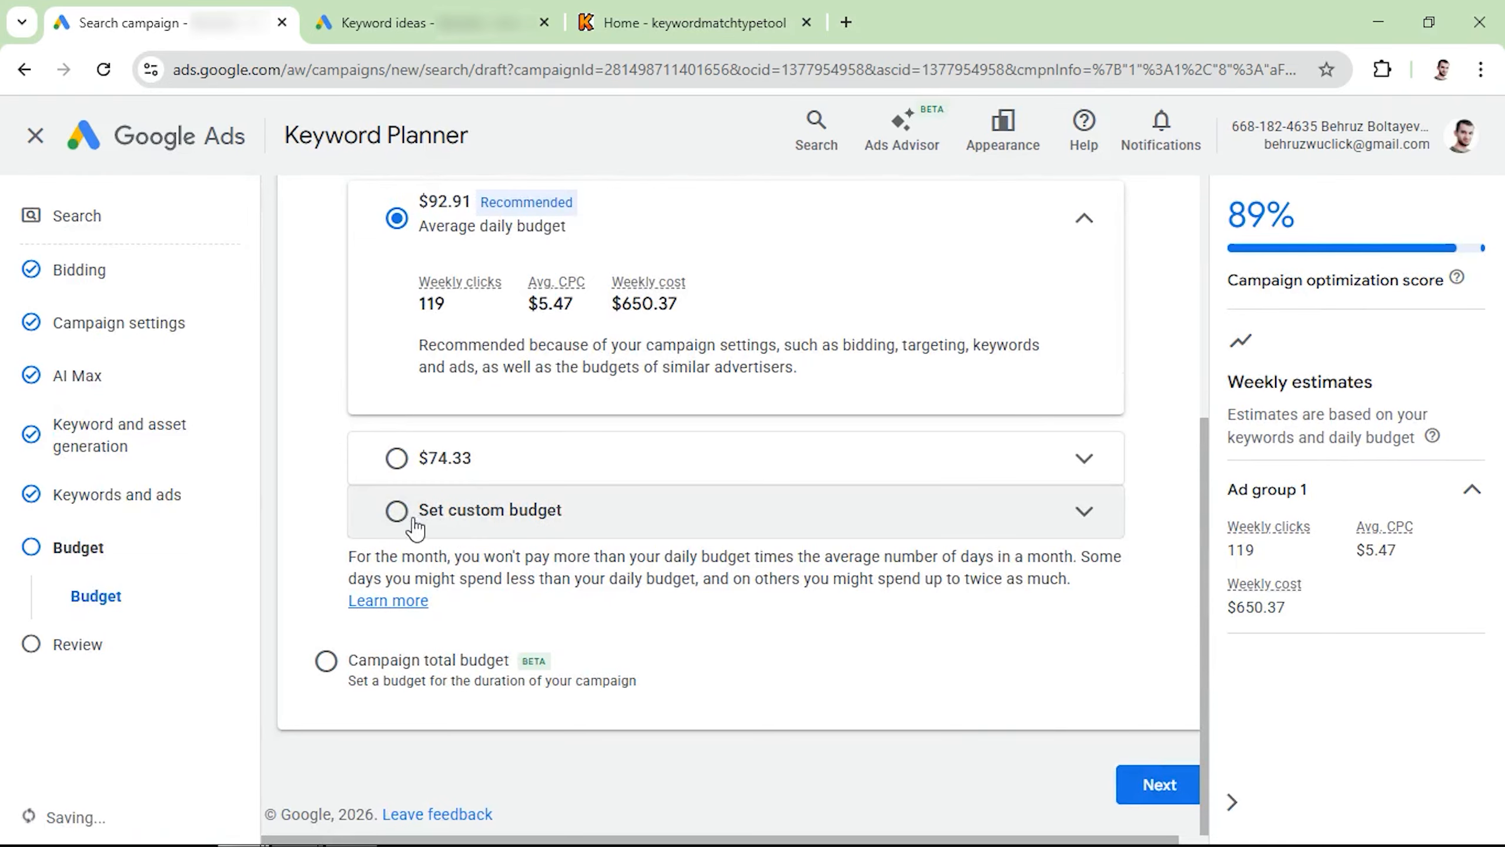
# Set a custom average daily budget of $100 and continue to the campaign review
pyautogui.click(397, 512)
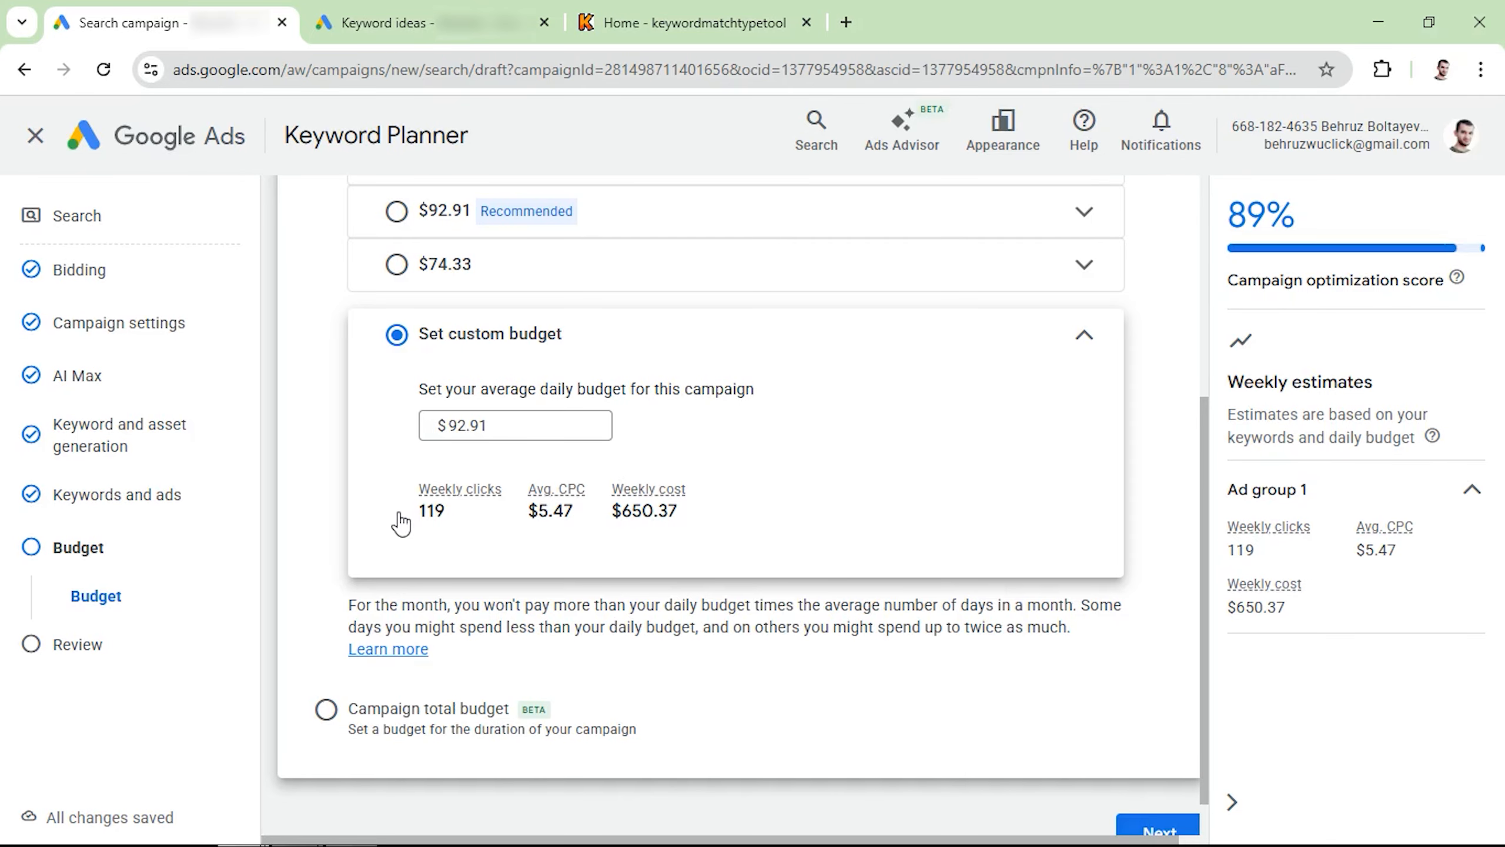
pyautogui.click(528, 426)
pyautogui.write('100')
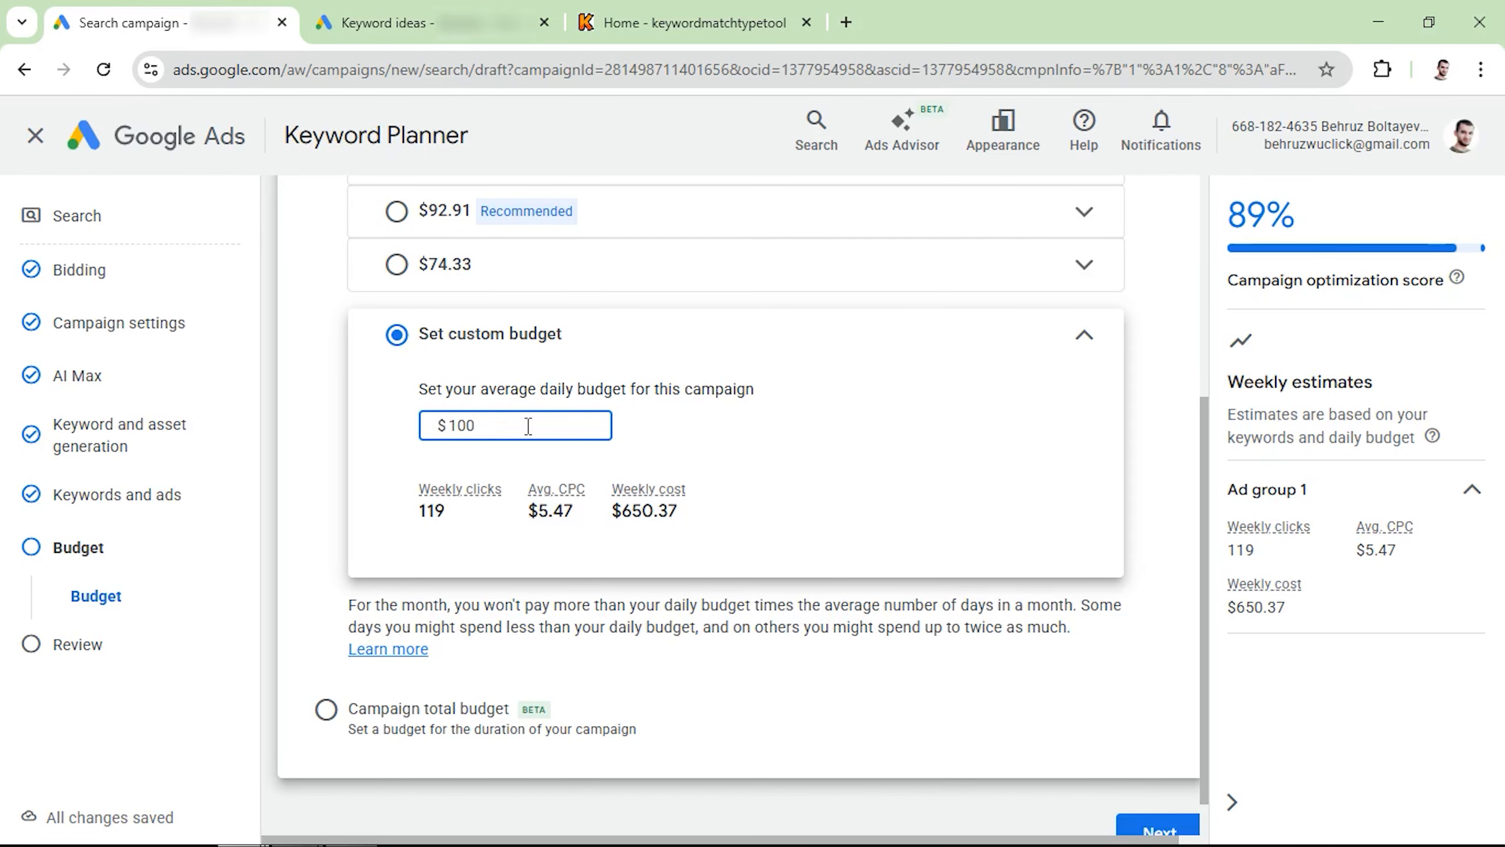
pyautogui.click(361, 456)
pyautogui.scroll(-1, 856, 537)
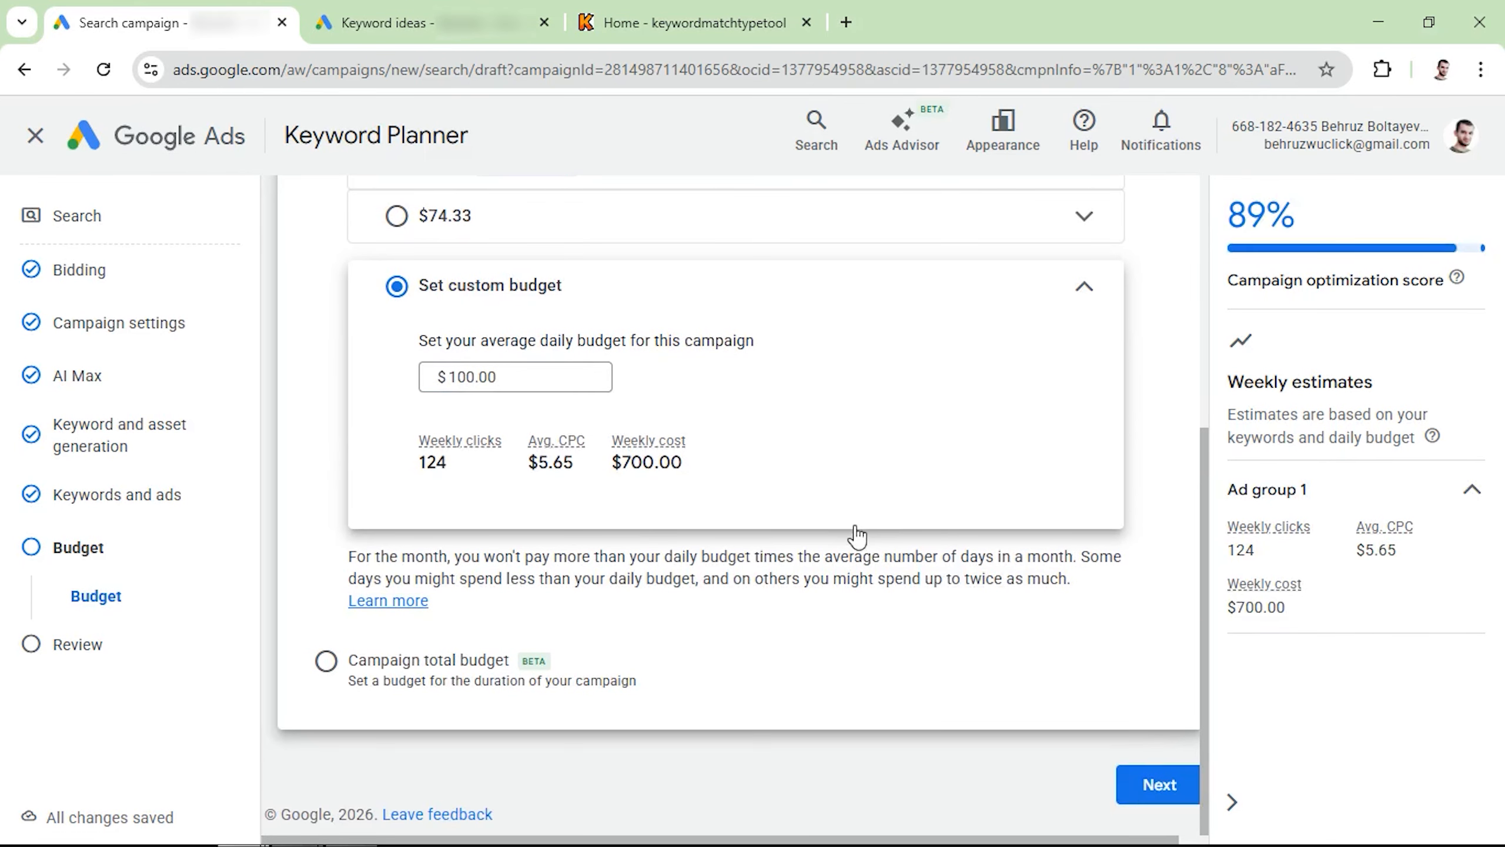
pyautogui.click(1164, 794)
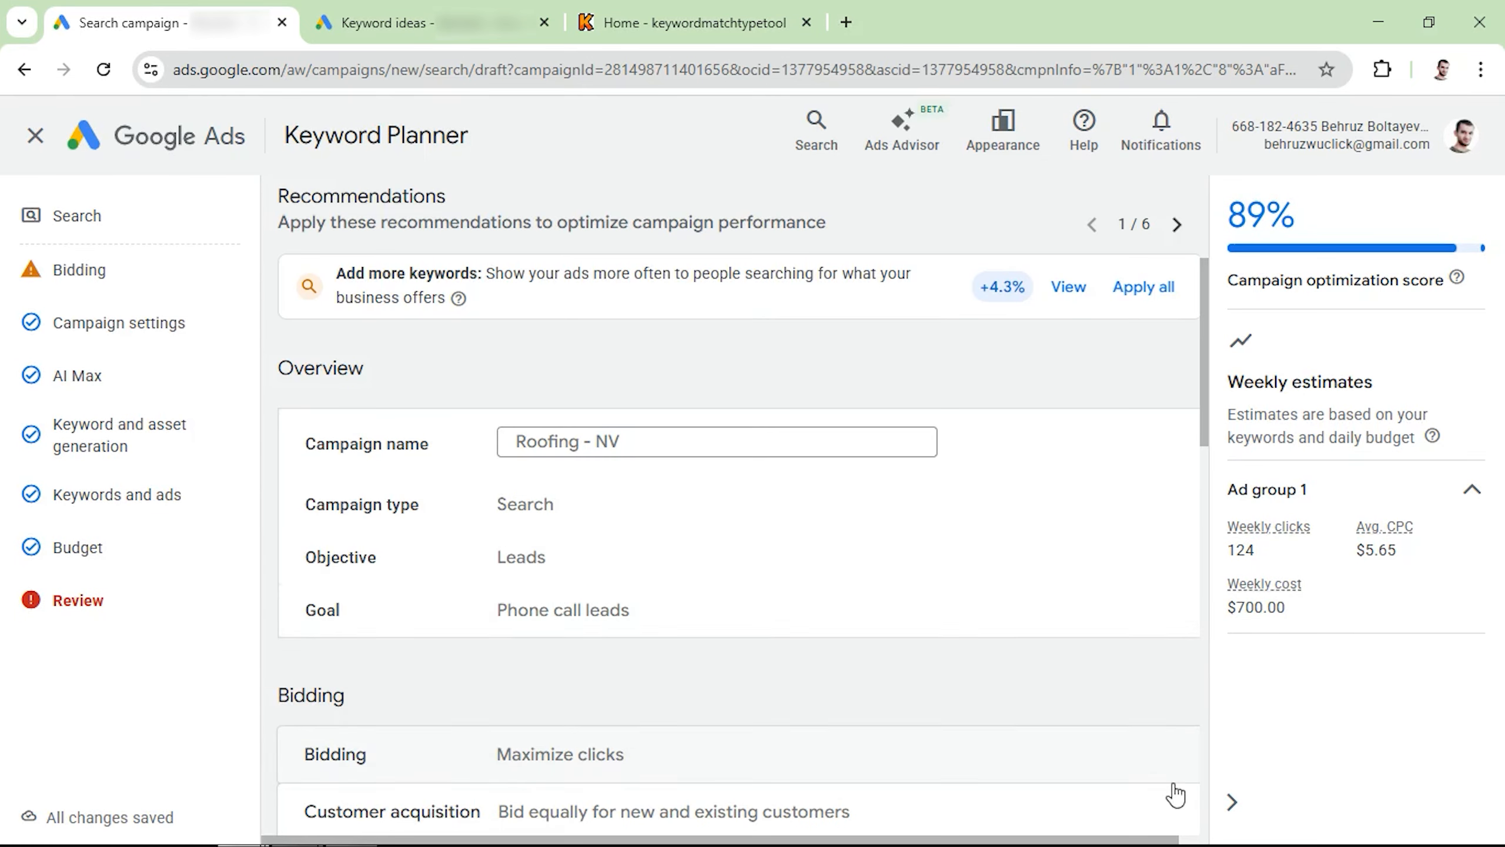
# Review the Roofing - NV campaign's overview, bidding and settings, and publish the campaign
pyautogui.scroll(-5, 697, 336)
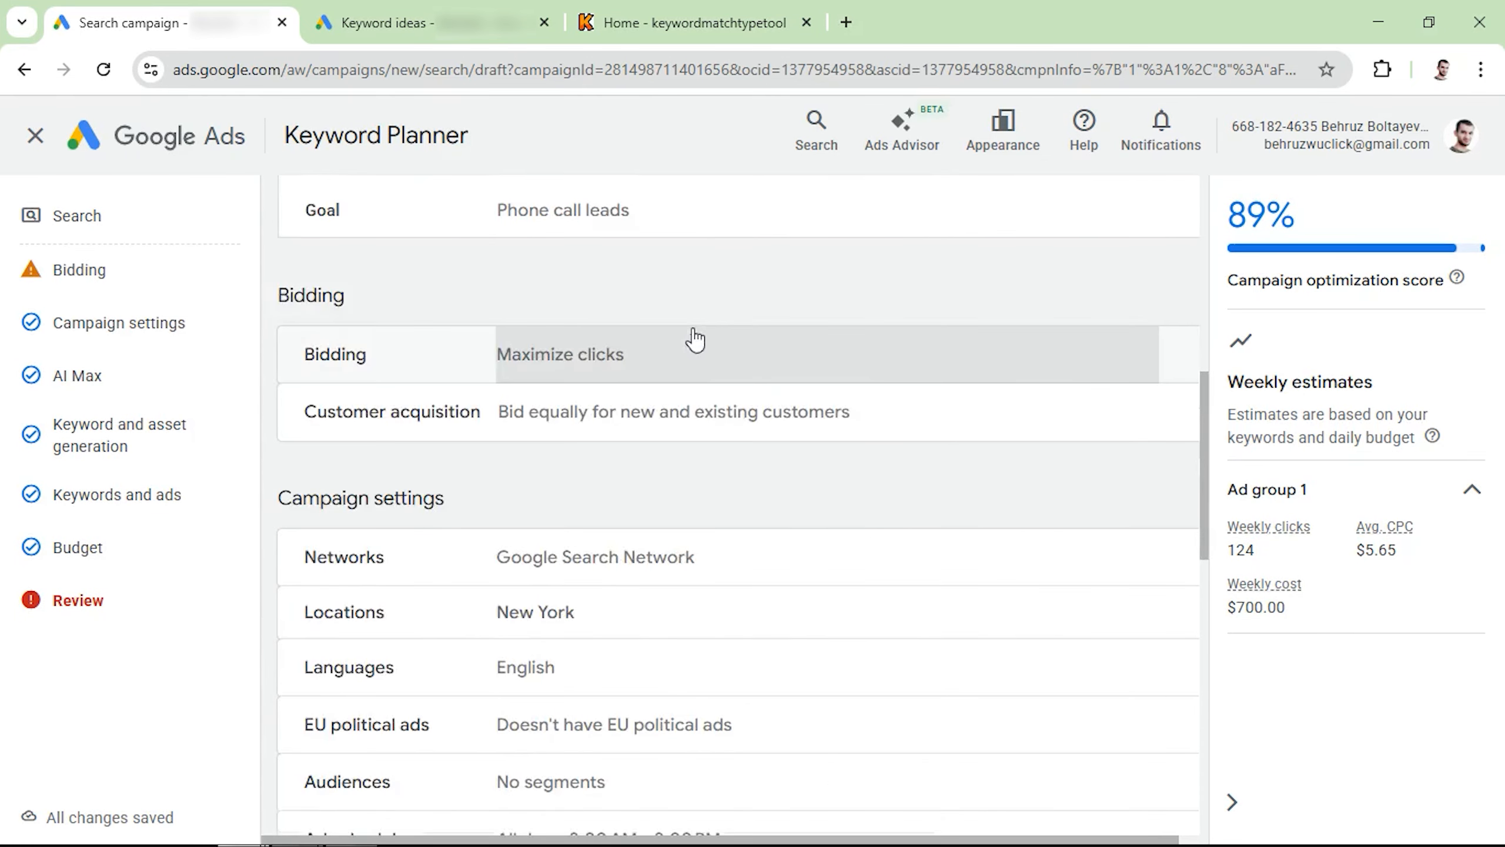
pyautogui.scroll(-13, 693, 338)
pyautogui.click(1102, 748)
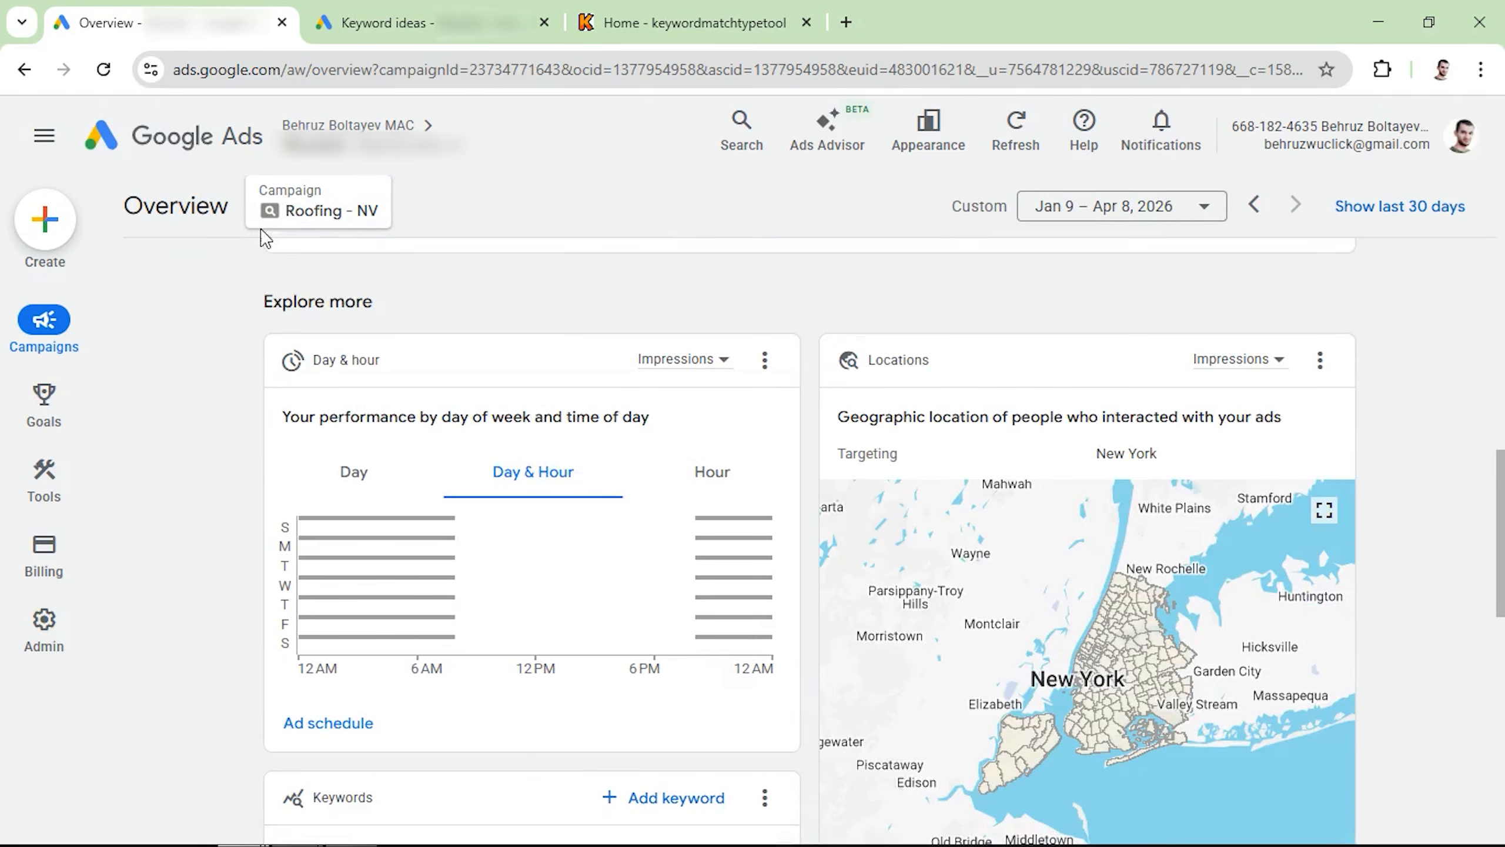
# Open the campaigns list and pause the Roofing - NV campaign
pyautogui.moveTo(35, 324)
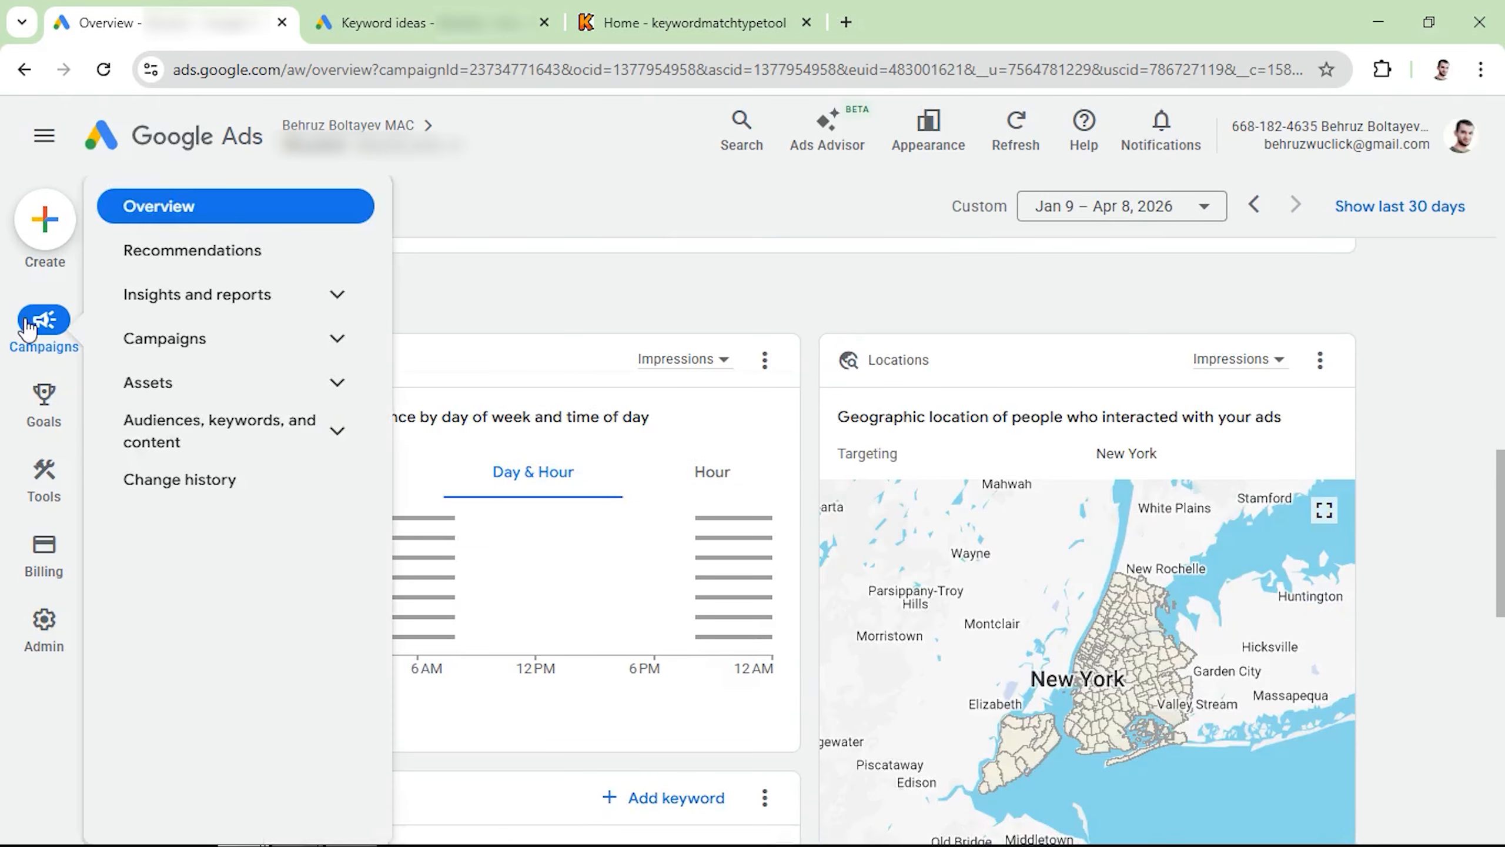
pyautogui.click(132, 344)
pyautogui.click(199, 391)
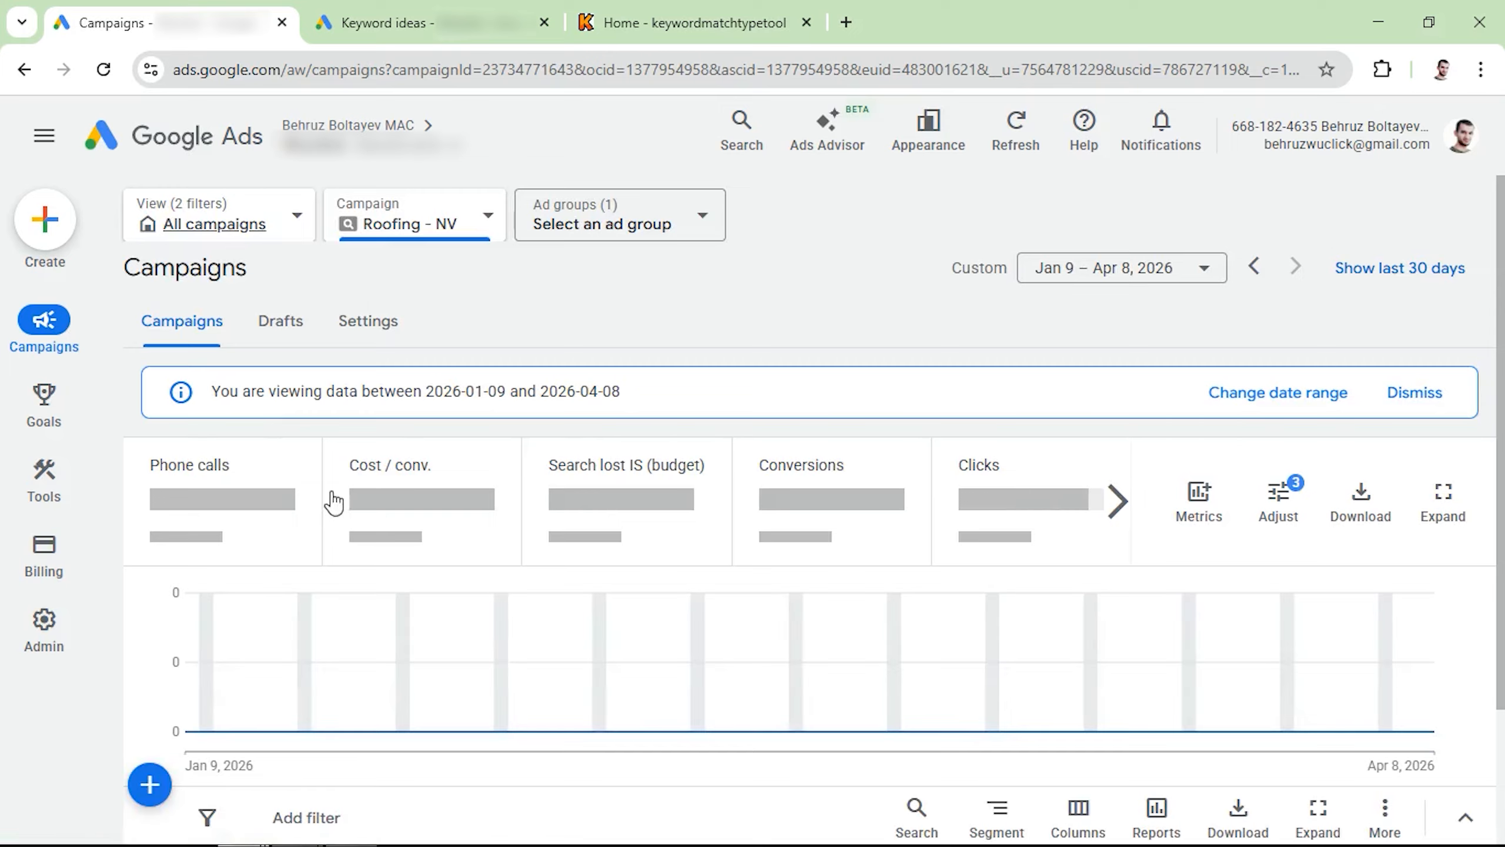
pyautogui.scroll(-5, 367, 563)
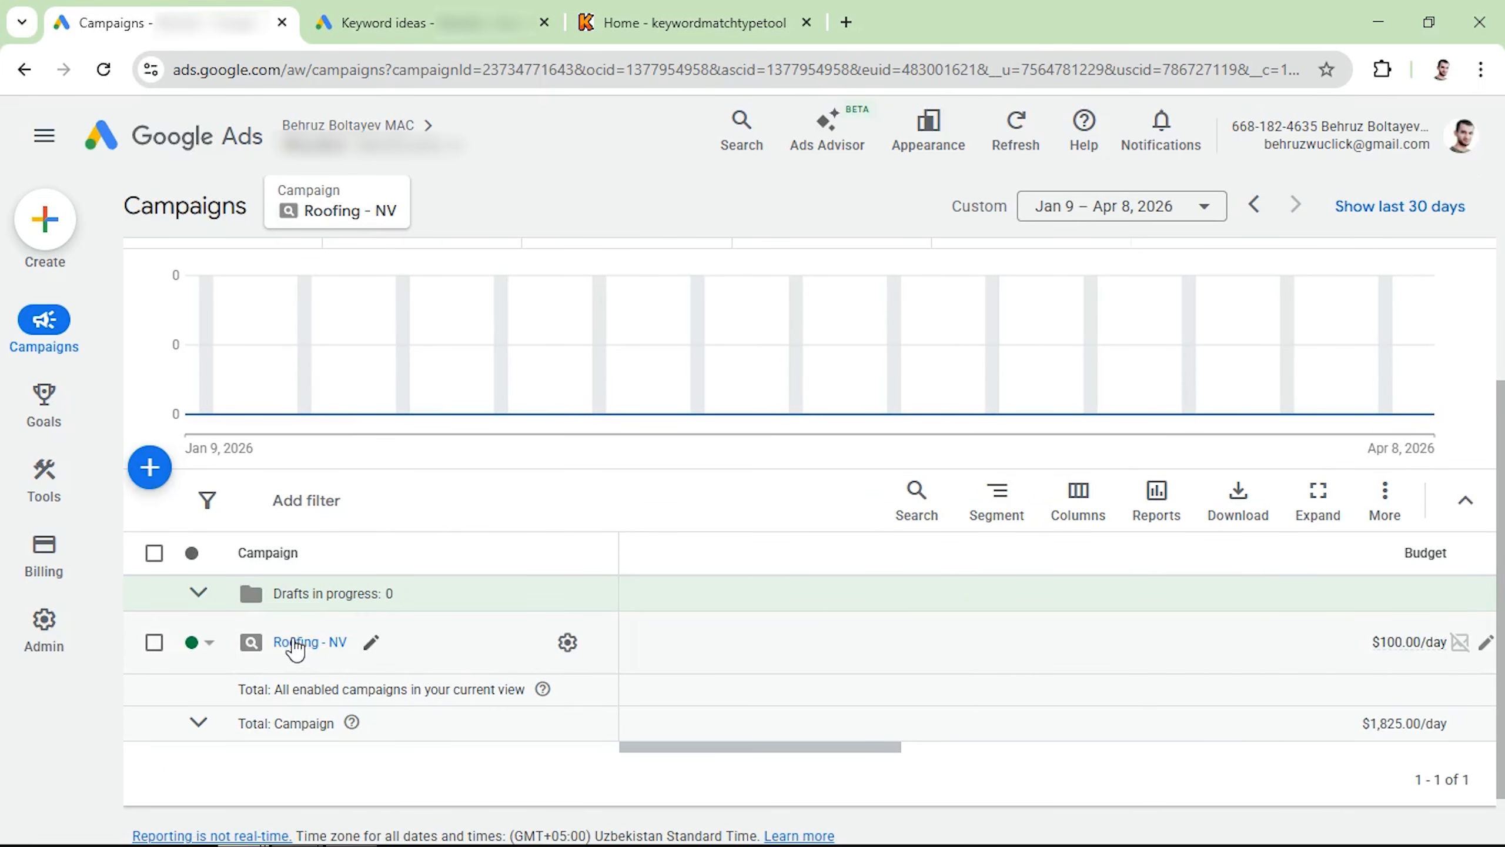
pyautogui.click(214, 646)
pyautogui.click(235, 707)
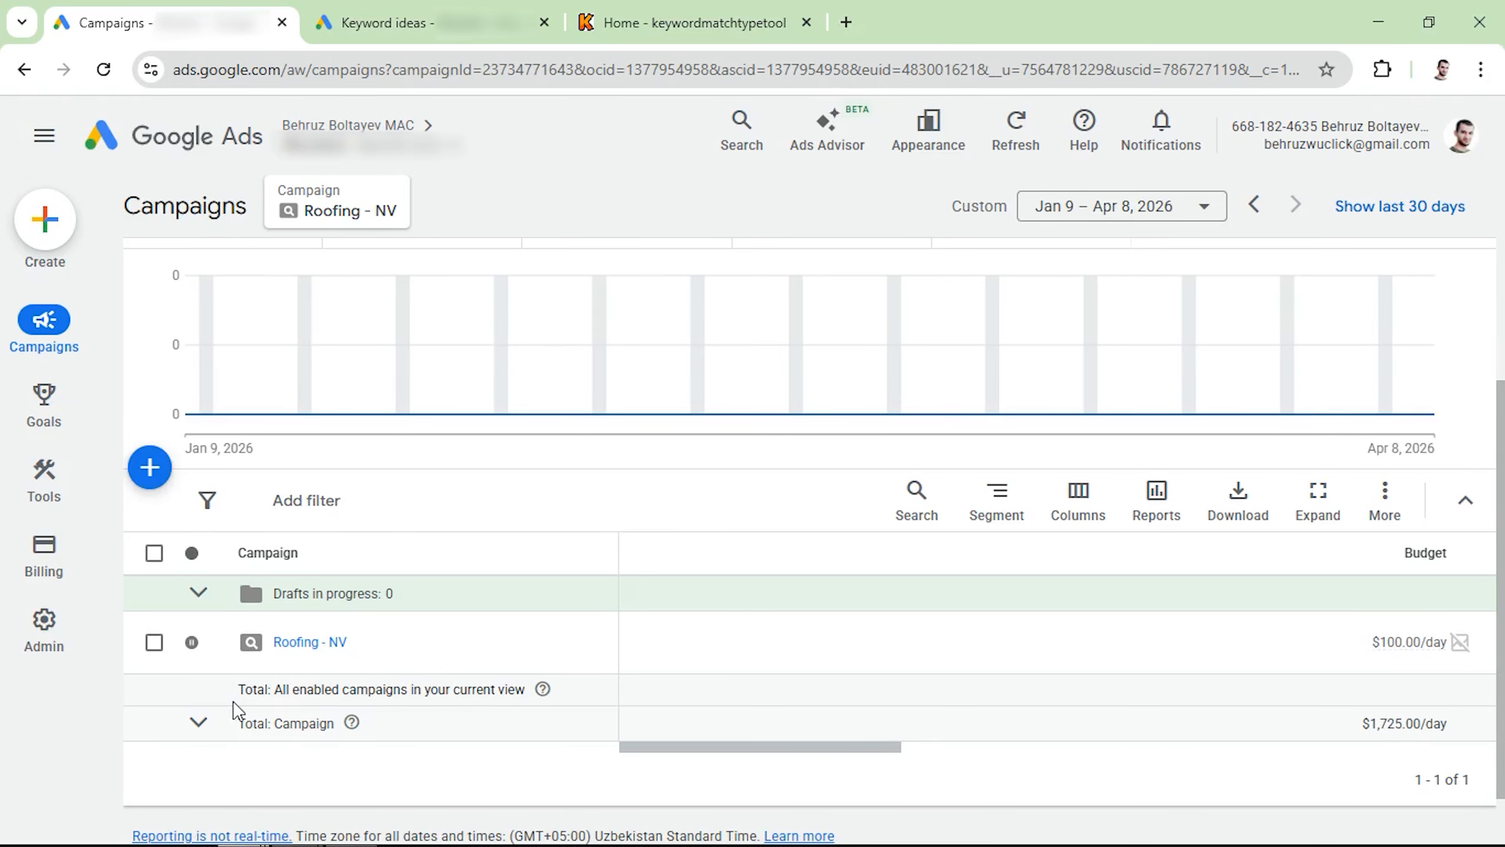
# Open the conversions summary and examine the account's lead form, phone call and engagement goals
pyautogui.moveTo(44, 403)
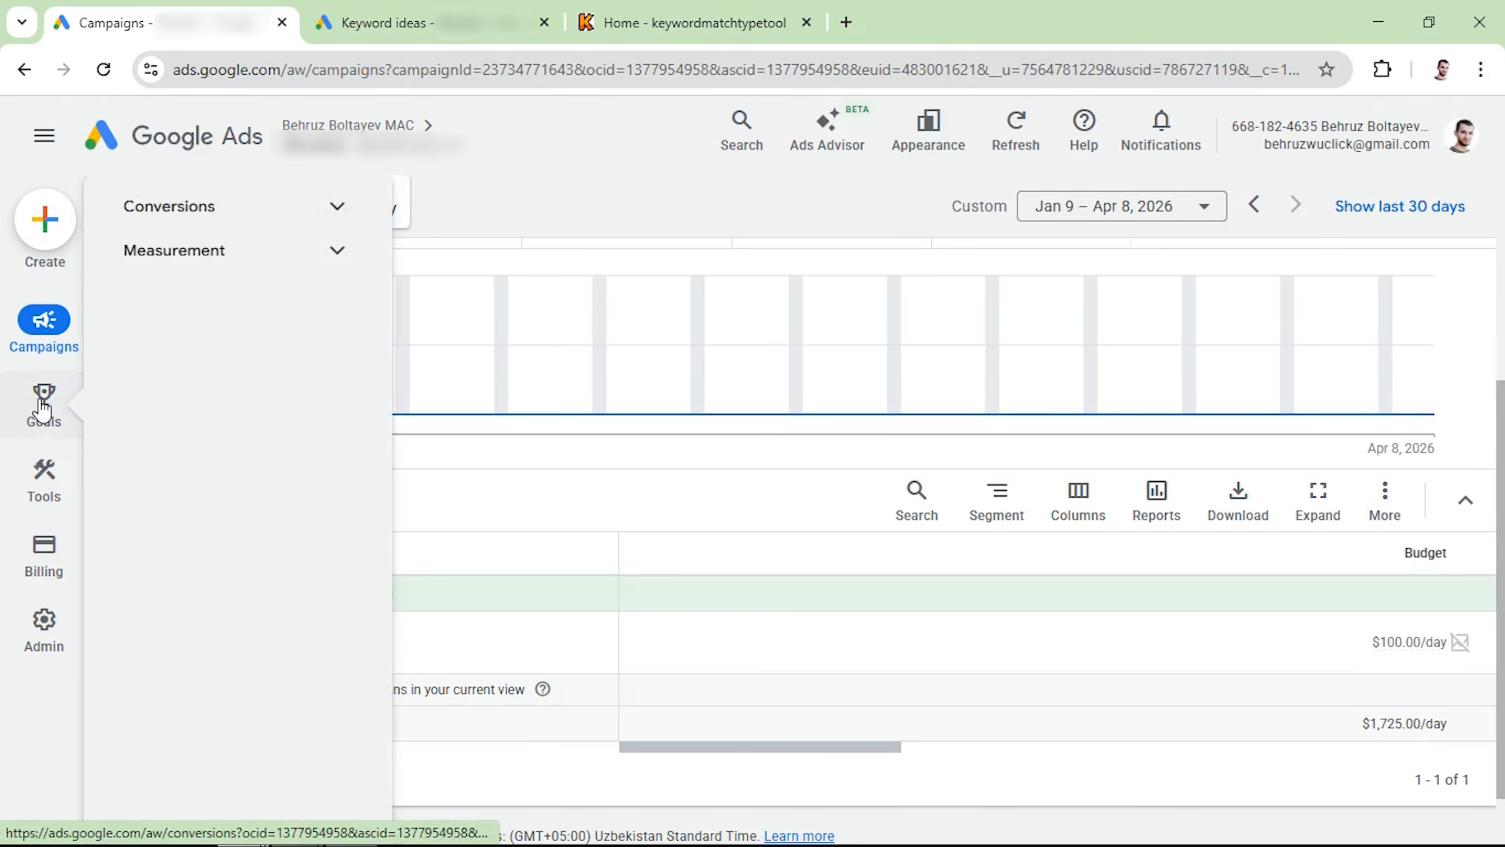
pyautogui.click(200, 224)
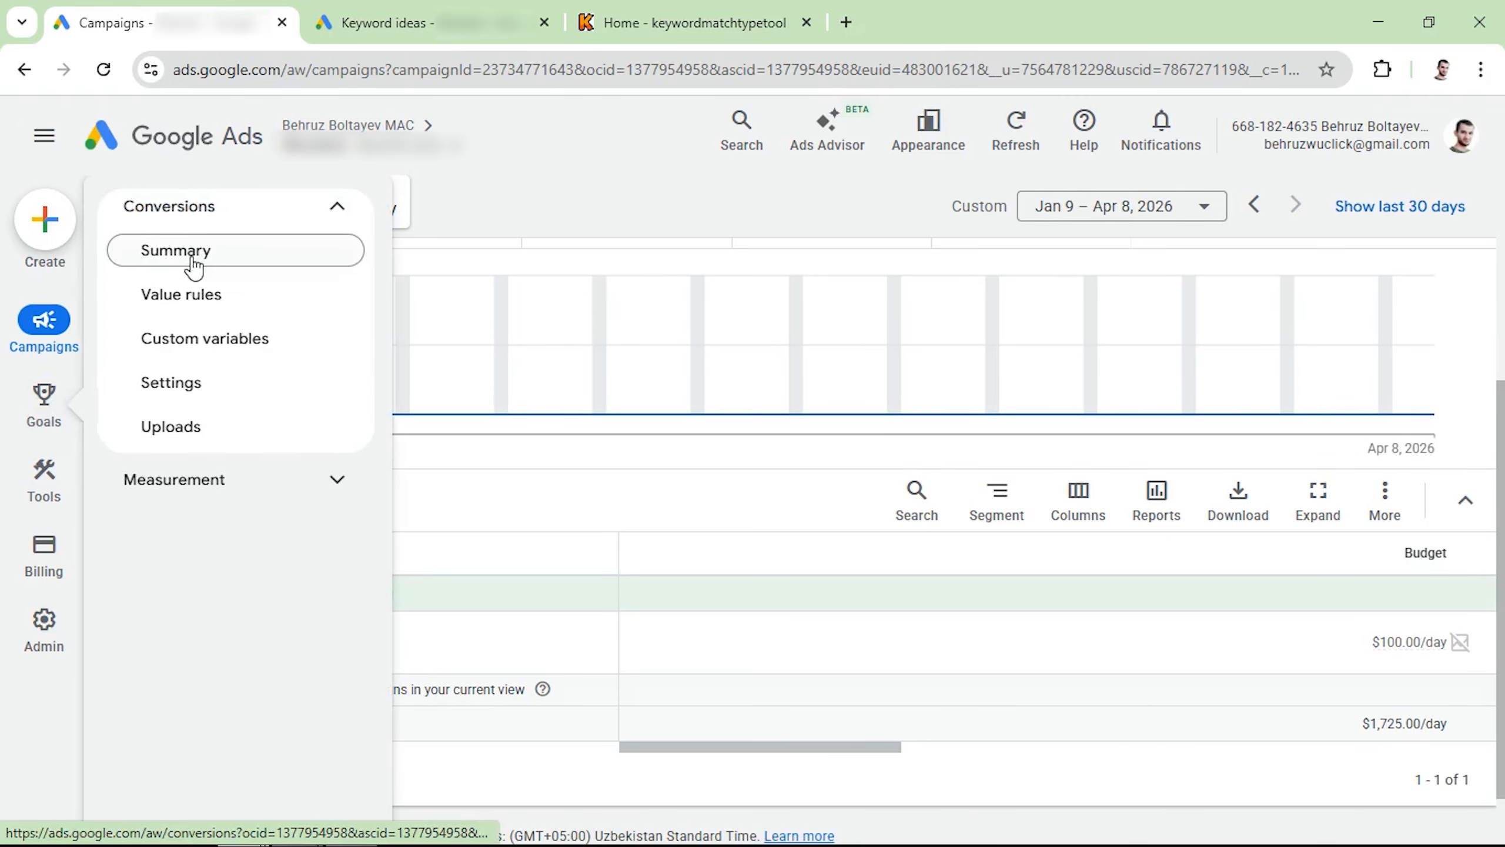
pyautogui.click(192, 252)
pyautogui.scroll(-15, 420, 514)
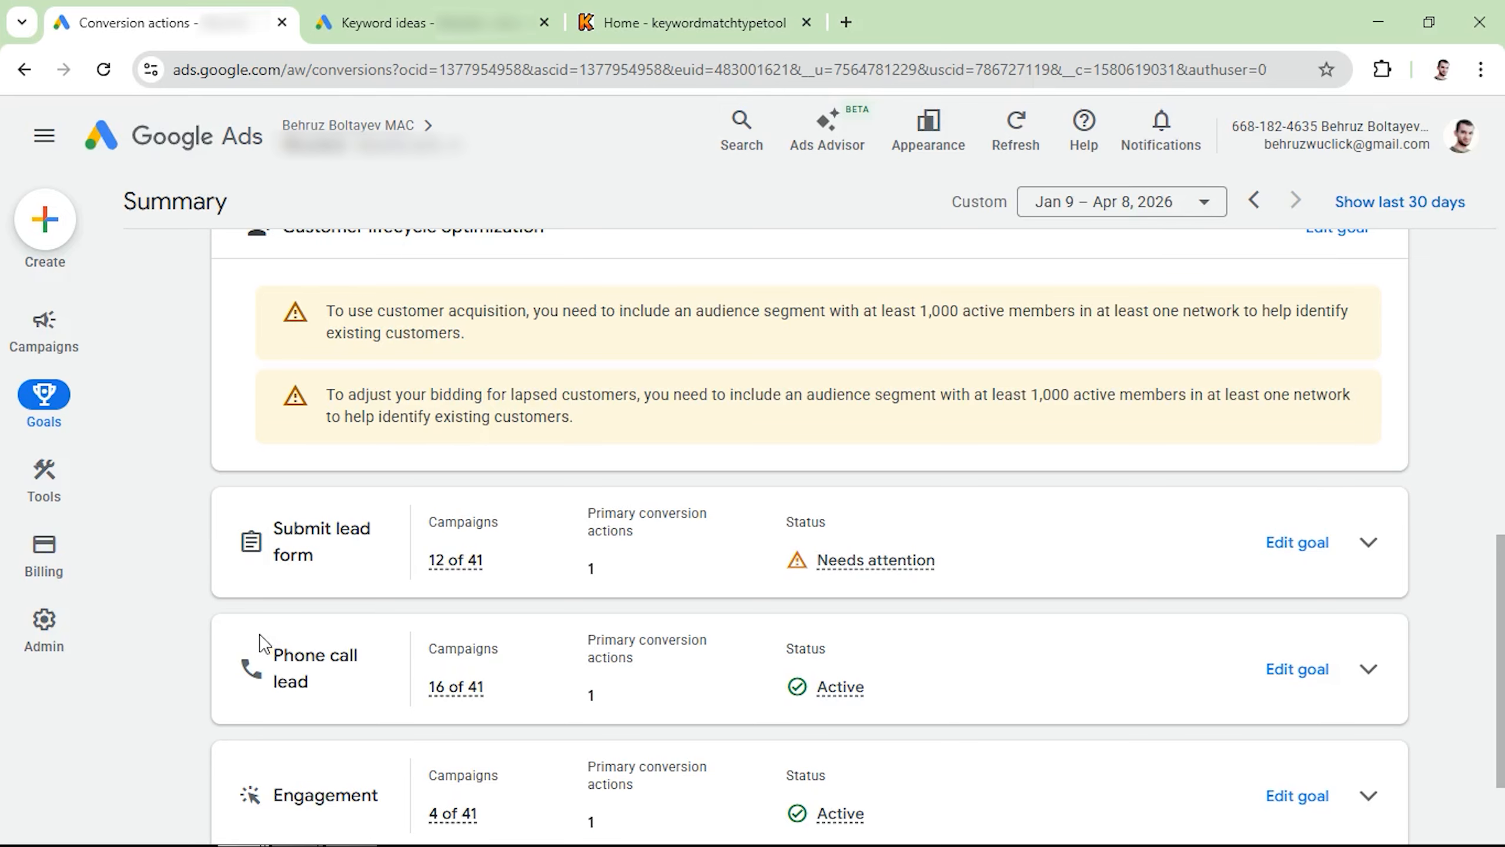
# Return to the campaigns list and widen the status filter to show both enabled and paused items
pyautogui.moveTo(27, 332)
pyautogui.click(234, 393)
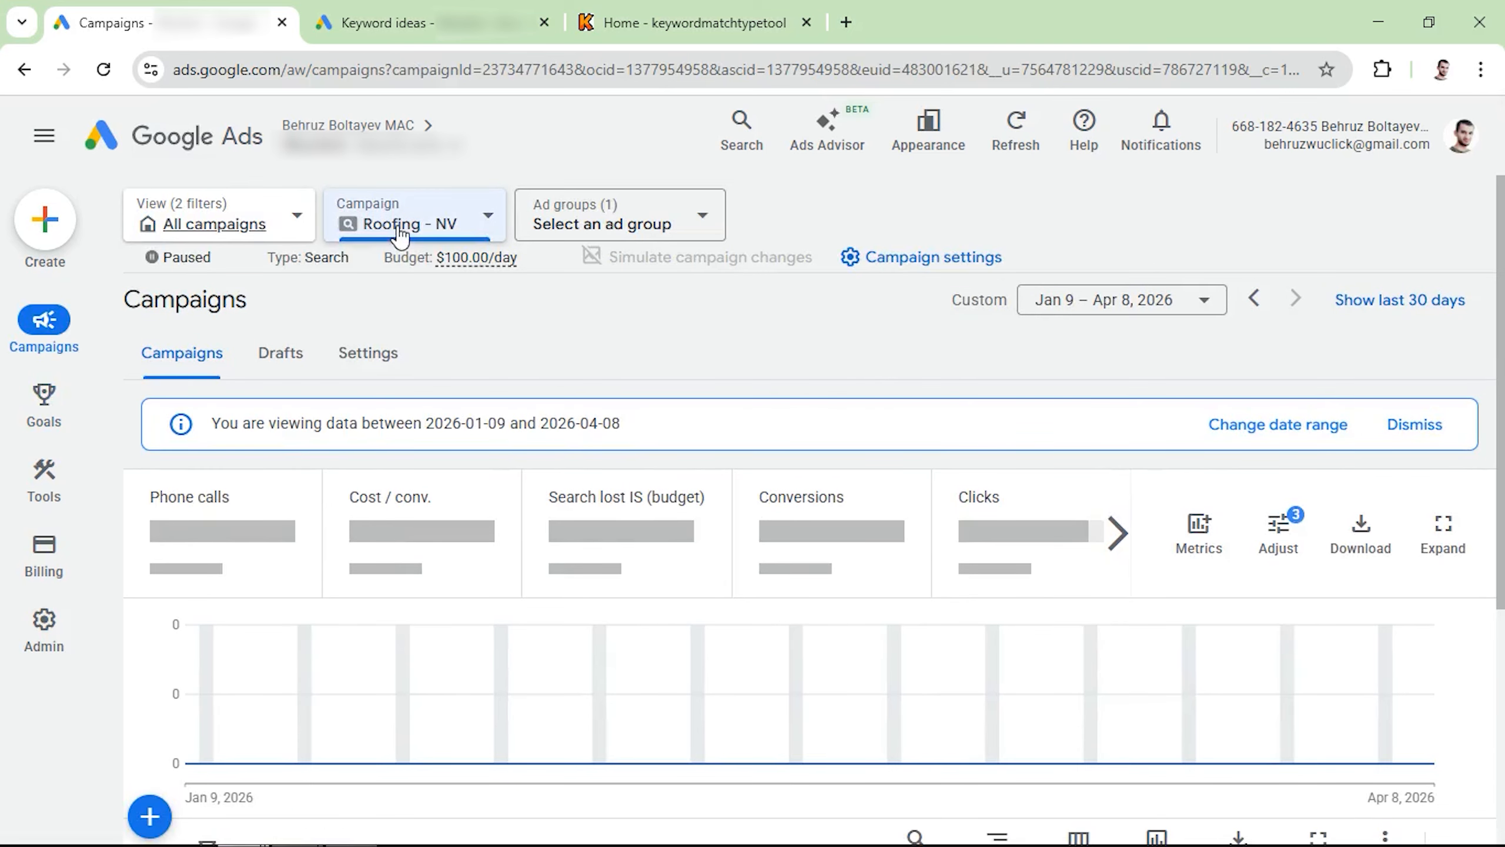
pyautogui.scroll(-5, 356, 632)
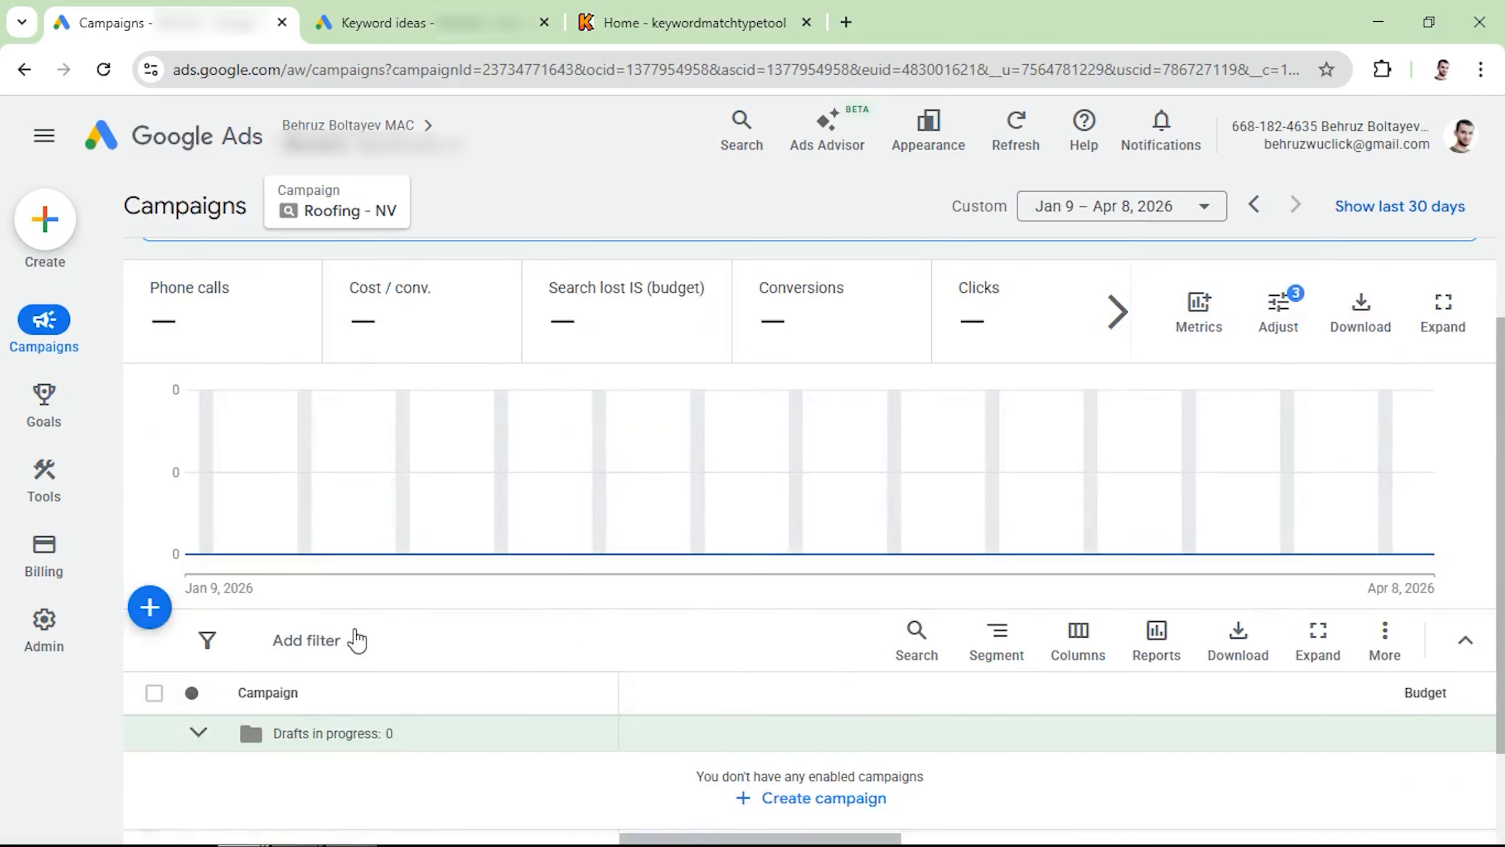
pyautogui.scroll(5, 356, 672)
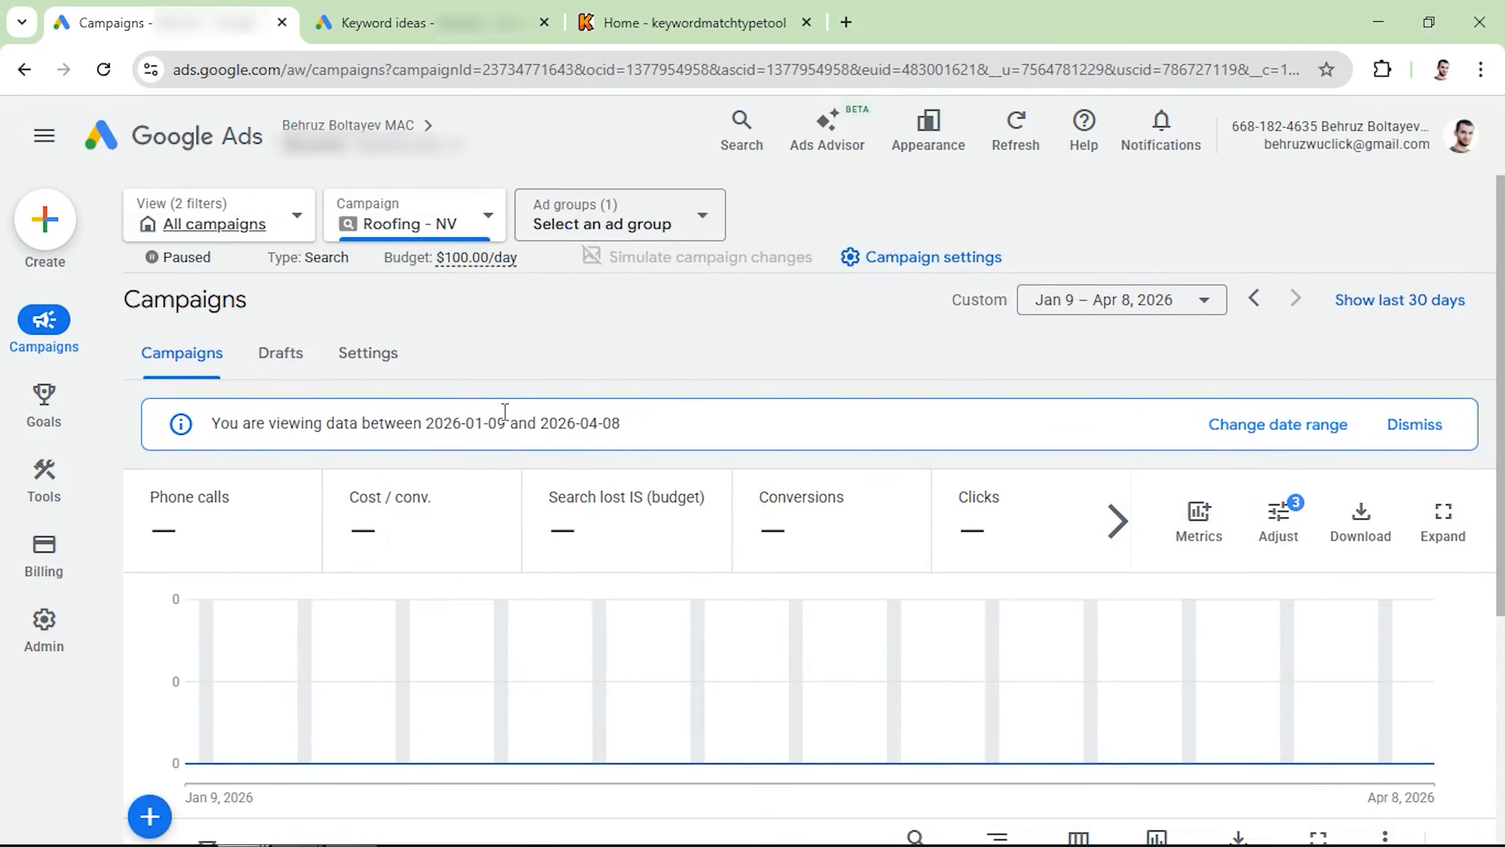
pyautogui.click(702, 219)
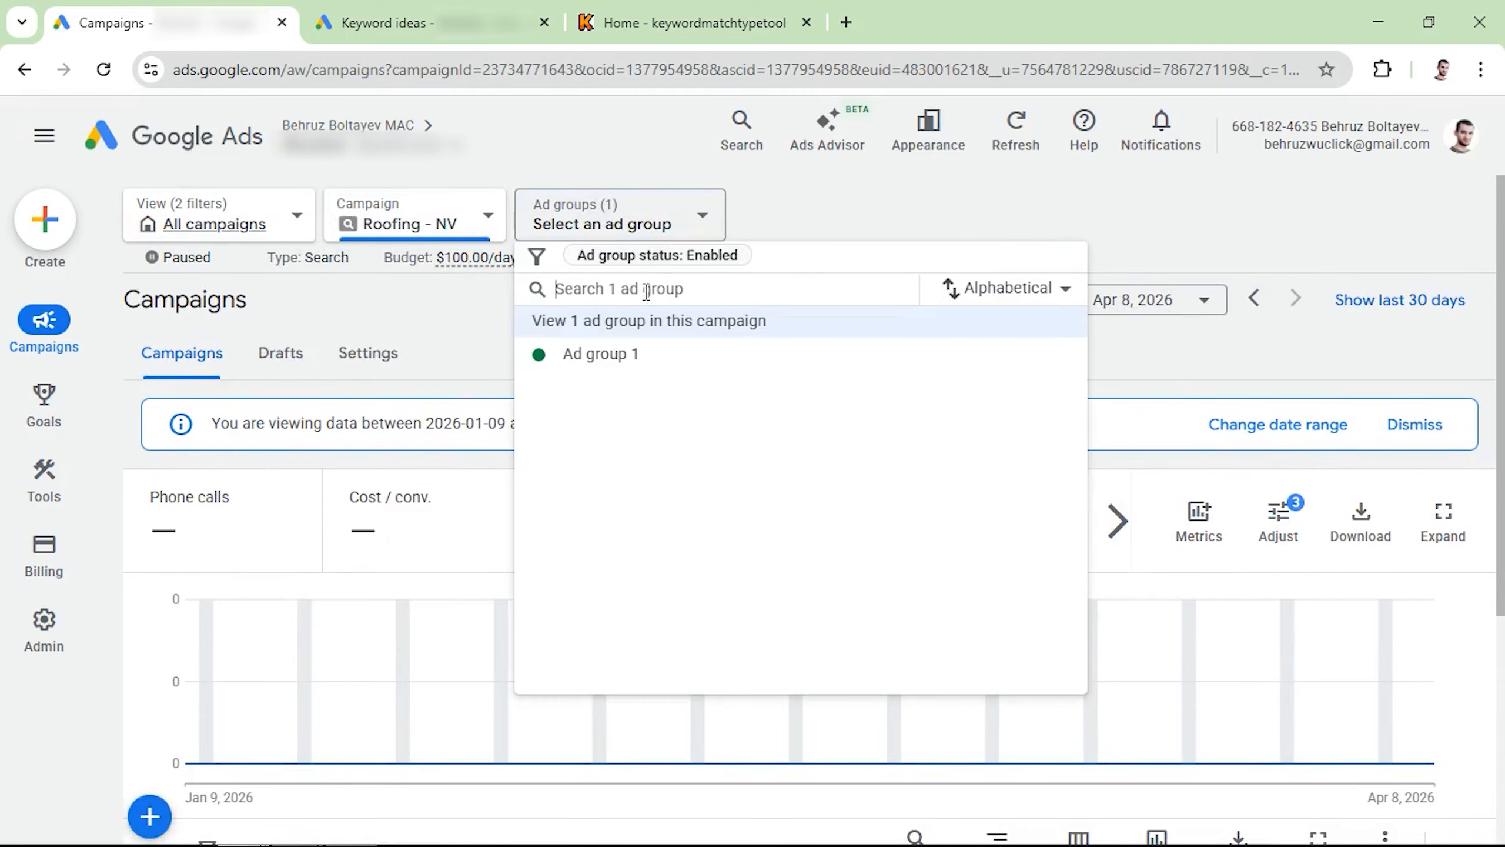
pyautogui.click(687, 256)
pyautogui.click(635, 402)
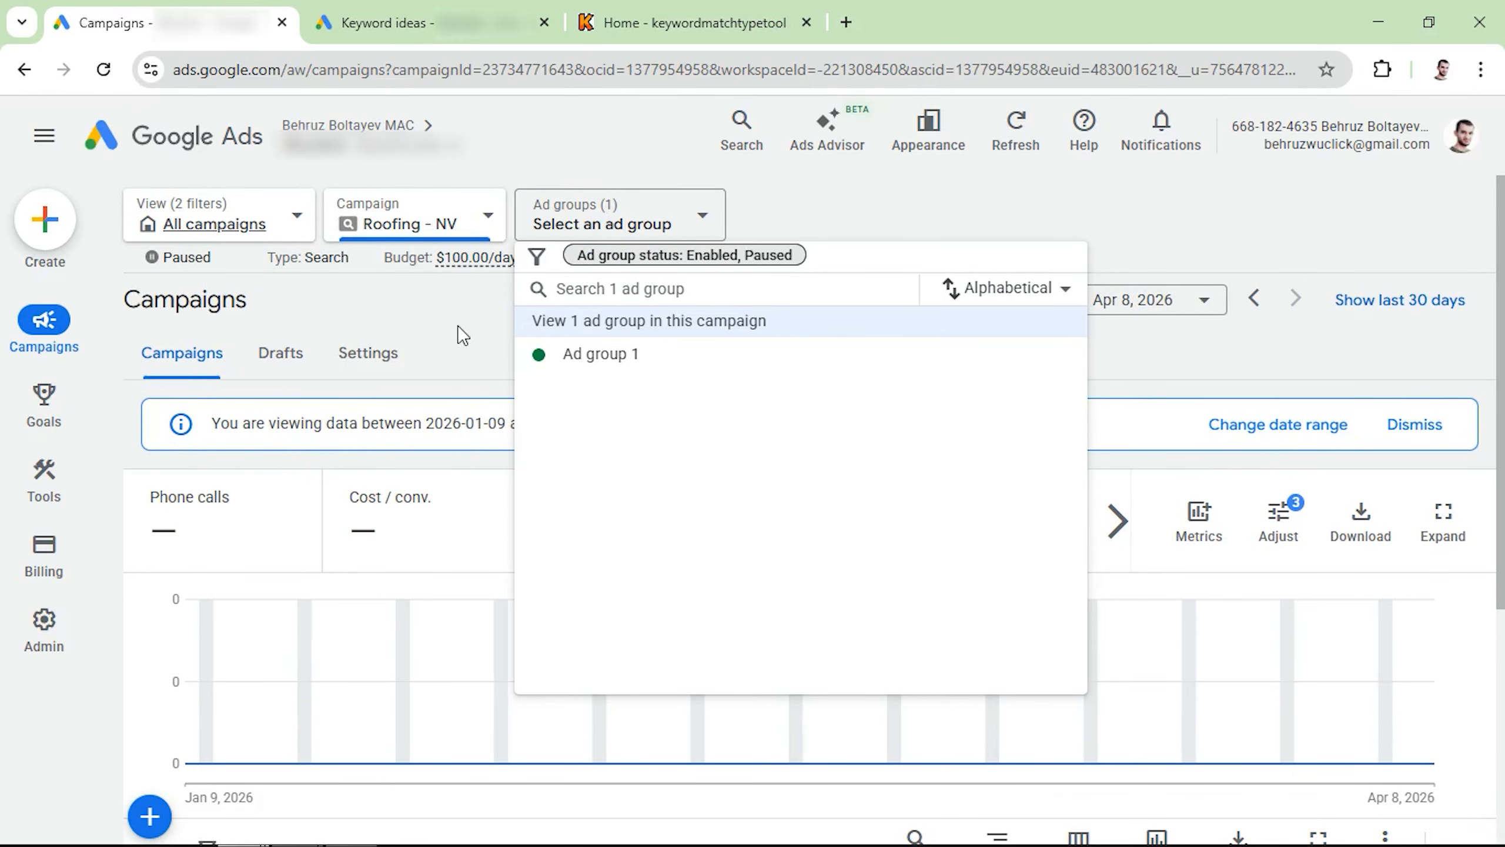
pyautogui.scroll(-6, 463, 336)
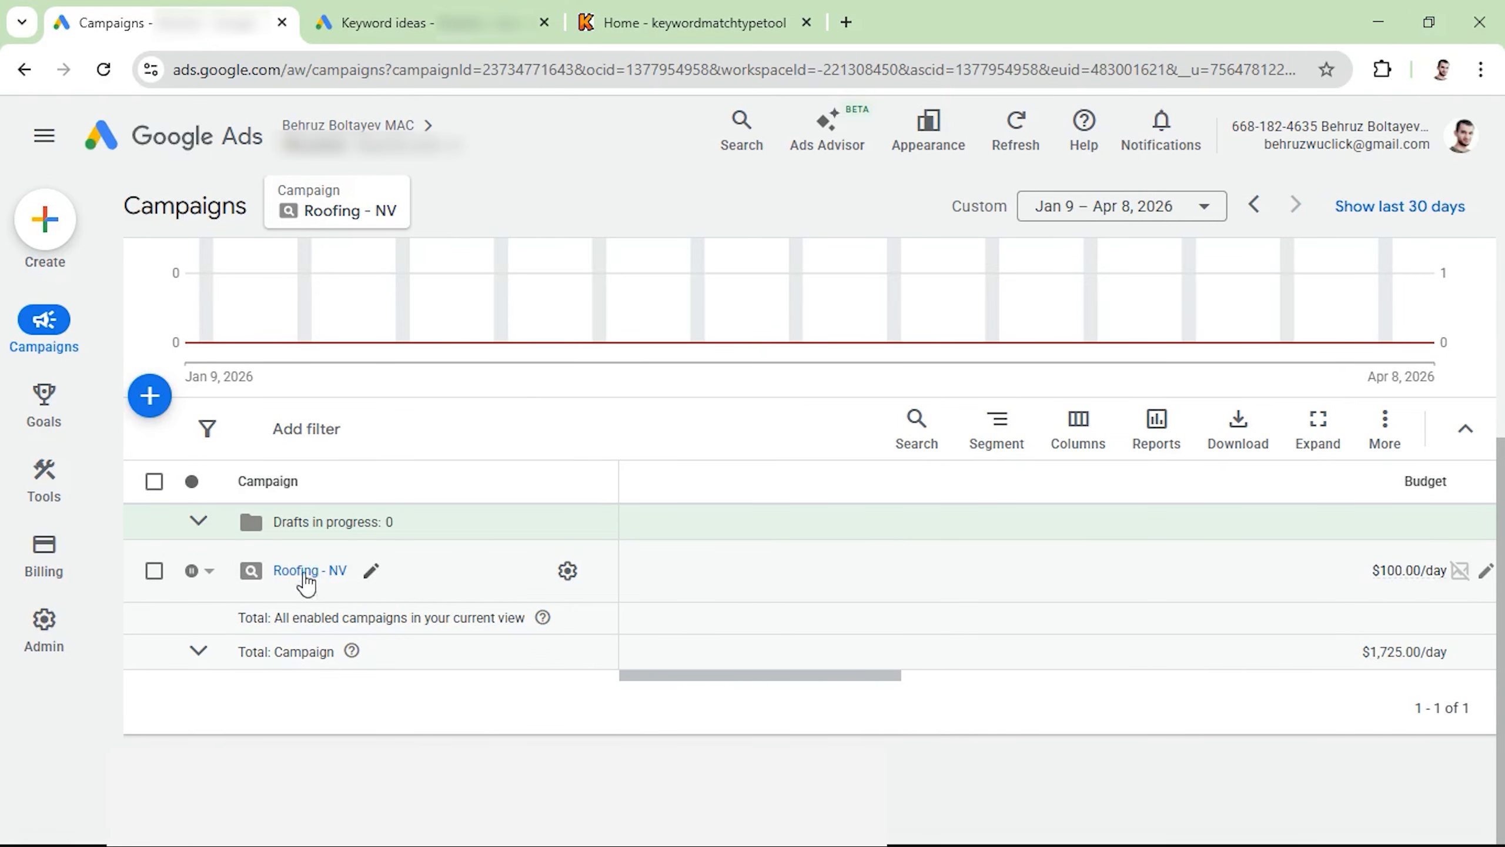
# Open the Roofing - NV campaign's settings, expand its conversion goals and inspect the Phone call leads goal
pyautogui.click(568, 570)
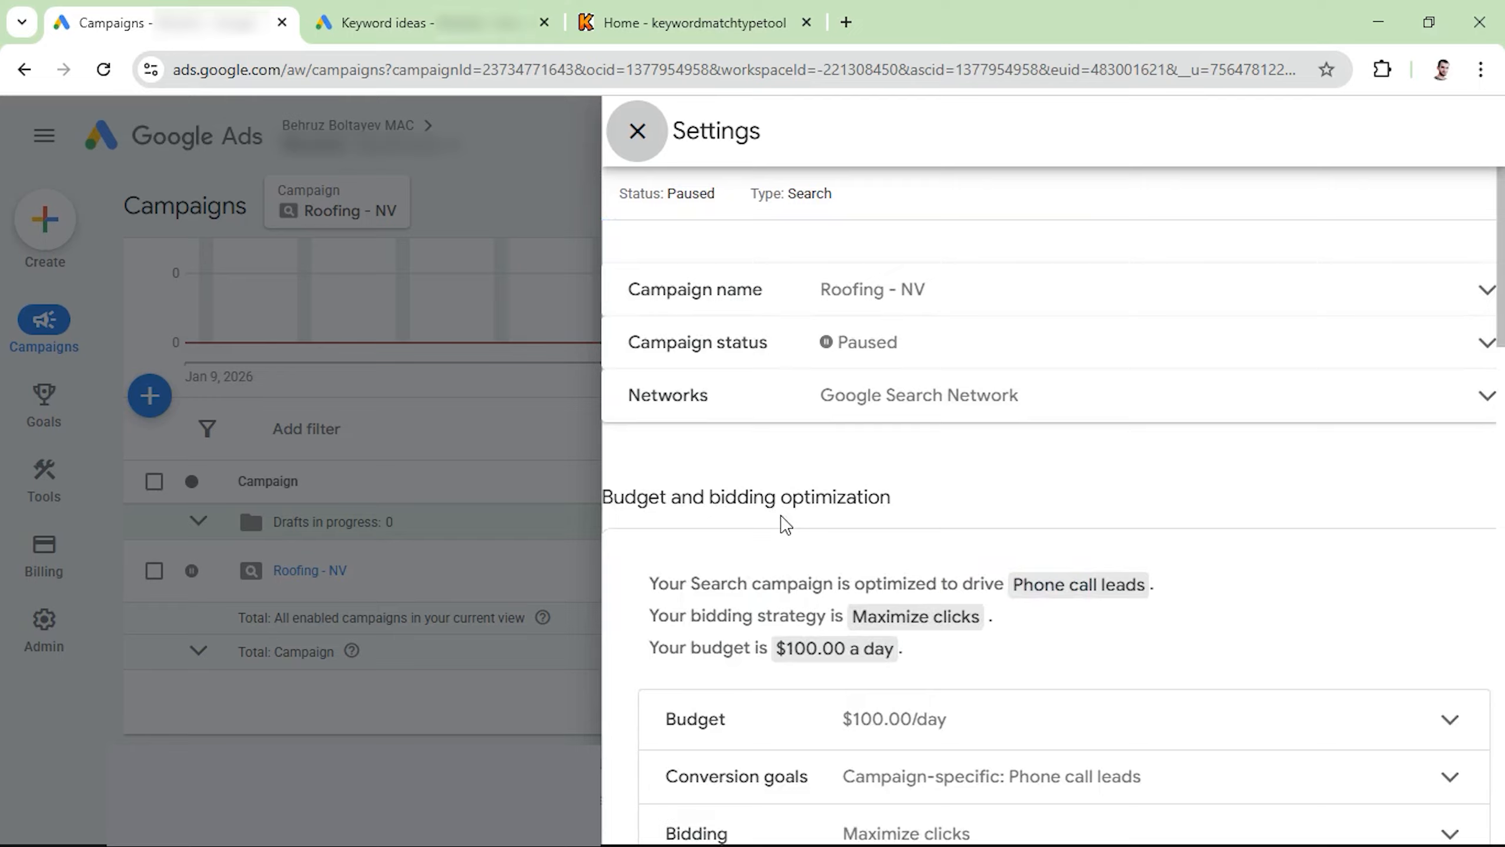
pyautogui.scroll(-5, 783, 519)
pyautogui.click(933, 492)
pyautogui.scroll(-2, 924, 504)
pyautogui.moveTo(928, 497)
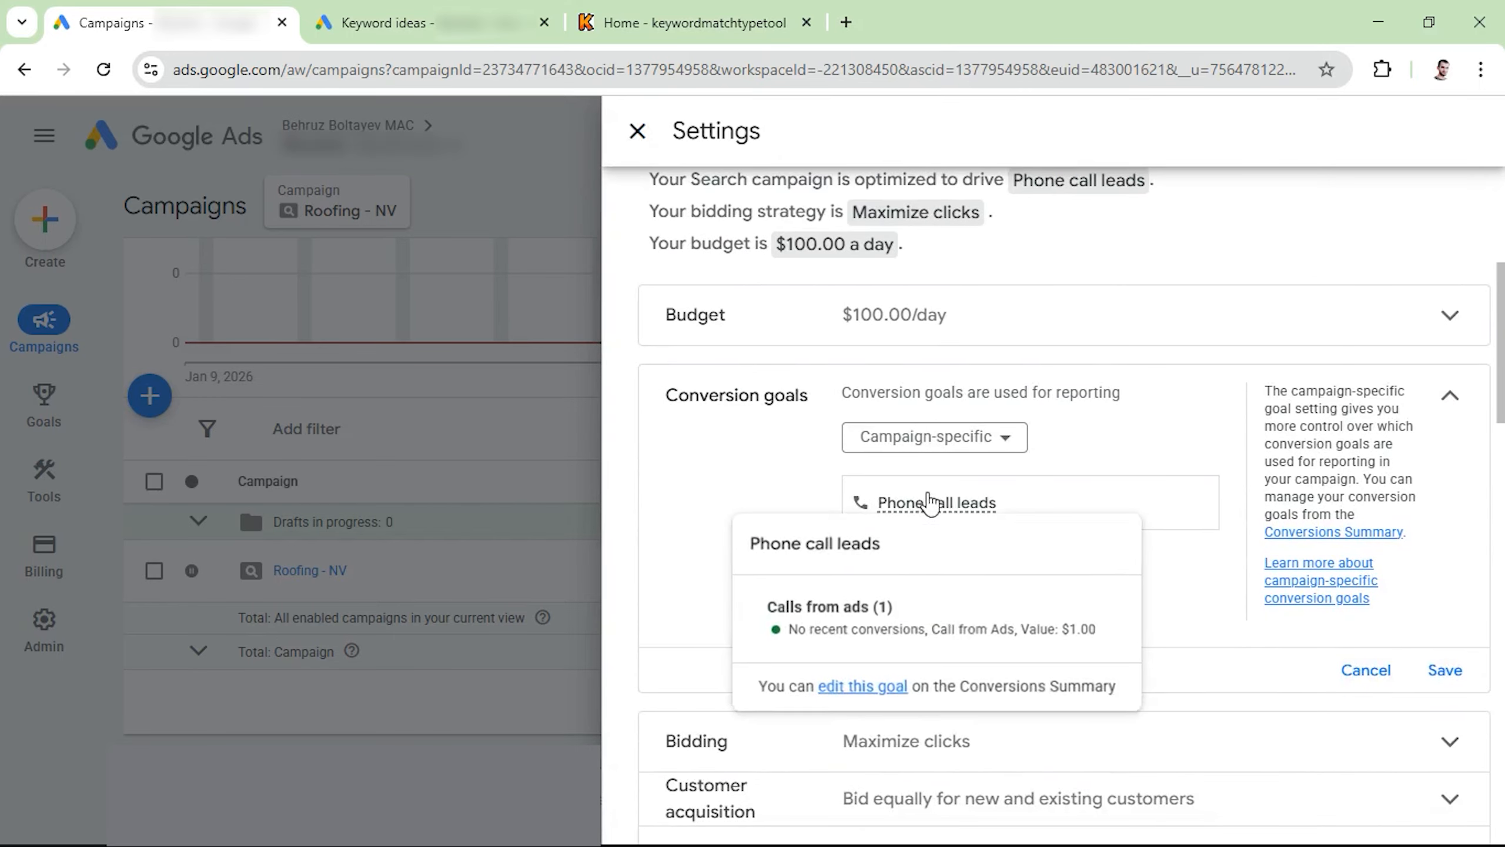
pyautogui.click(930, 437)
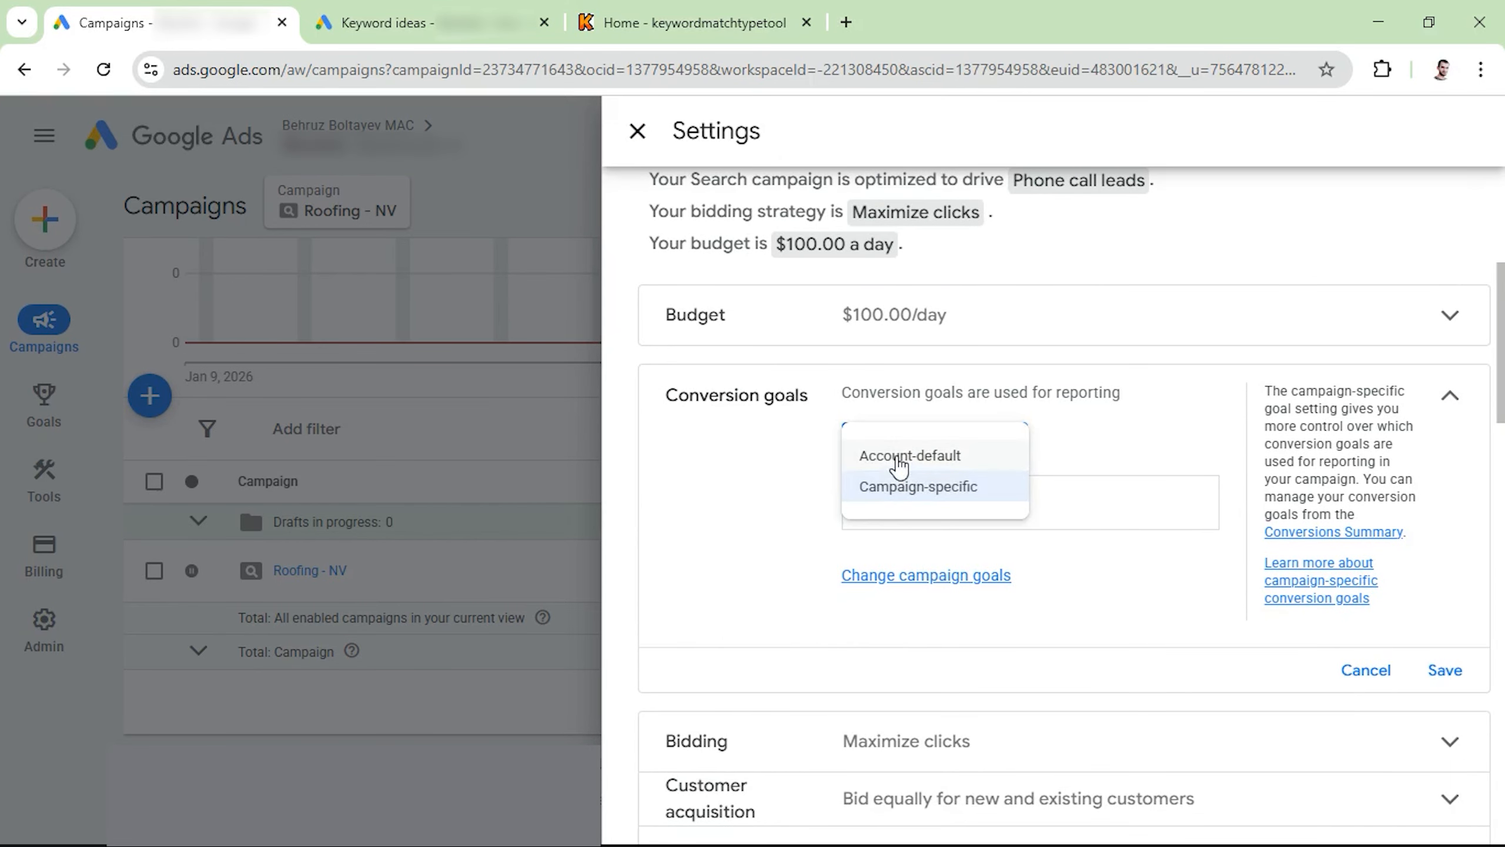
pyautogui.click(899, 465)
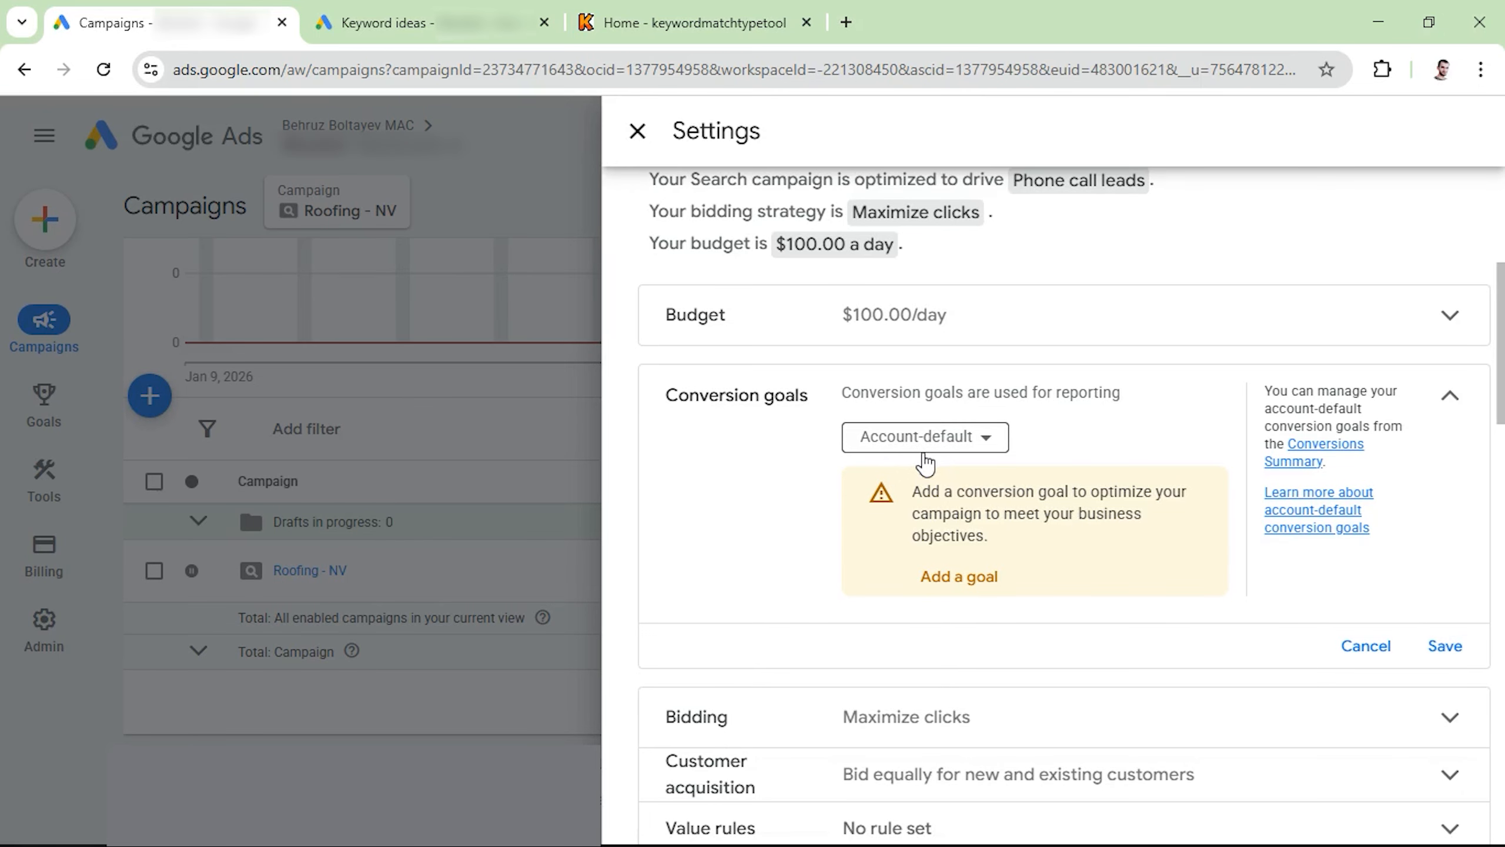
pyautogui.click(924, 442)
pyautogui.click(904, 498)
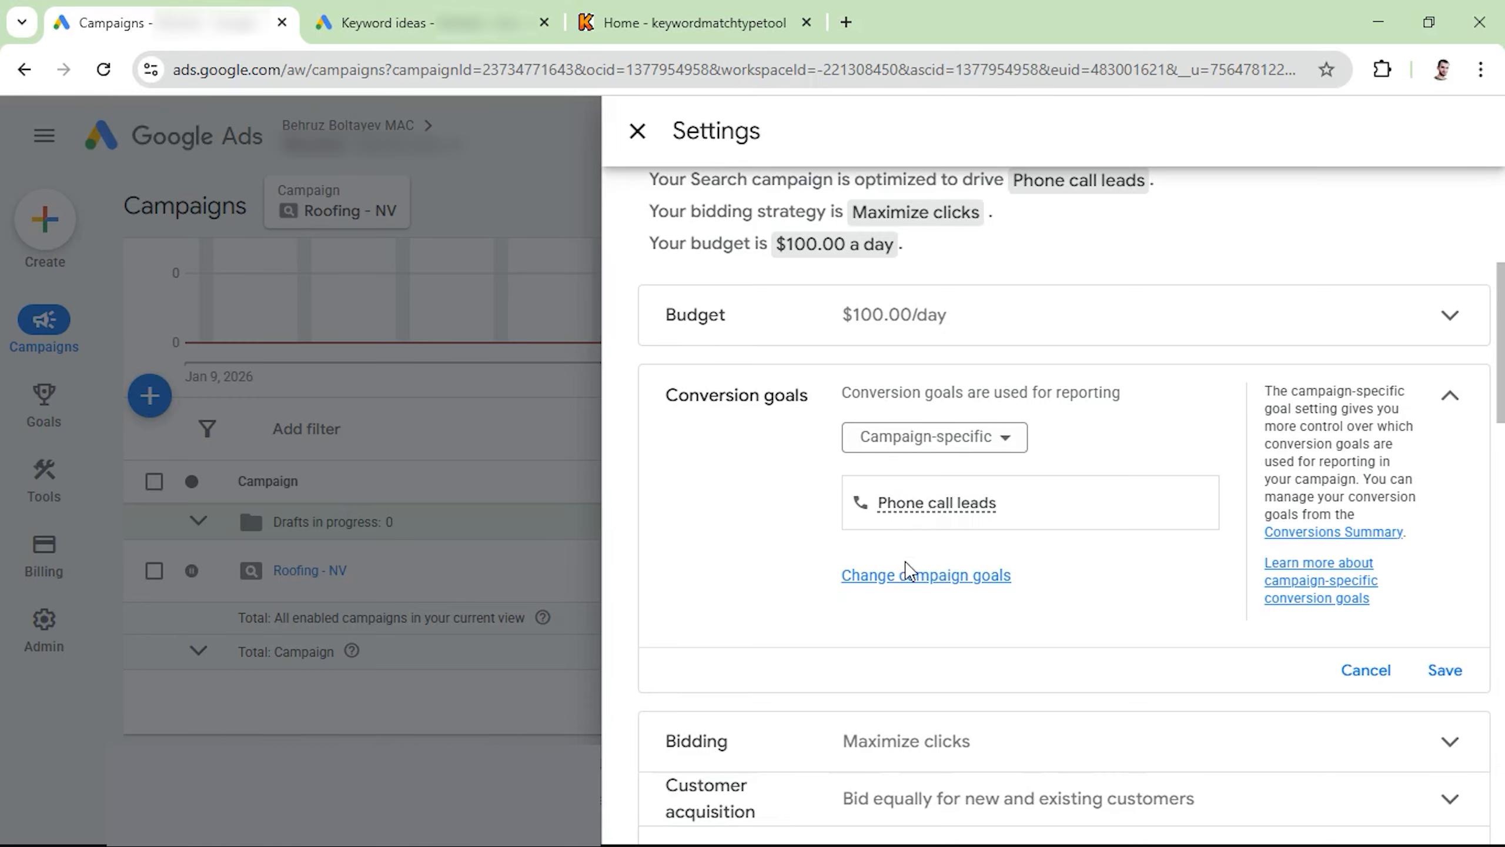
# Add Submit lead forms to the campaign-specific conversion goals, save the change and close the campaign settings
pyautogui.click(934, 578)
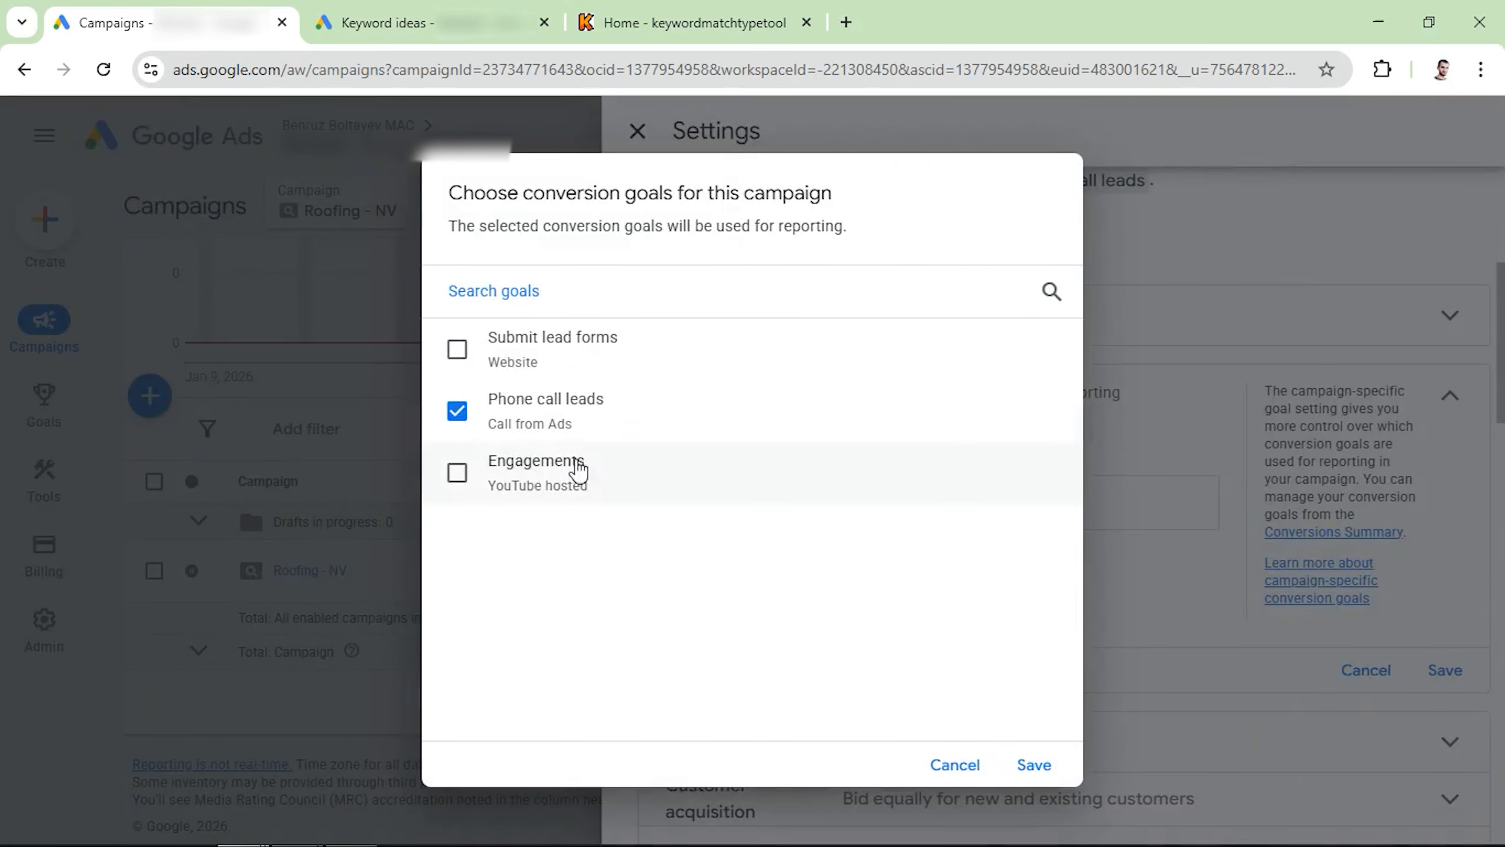
pyautogui.click(456, 350)
pyautogui.click(1033, 766)
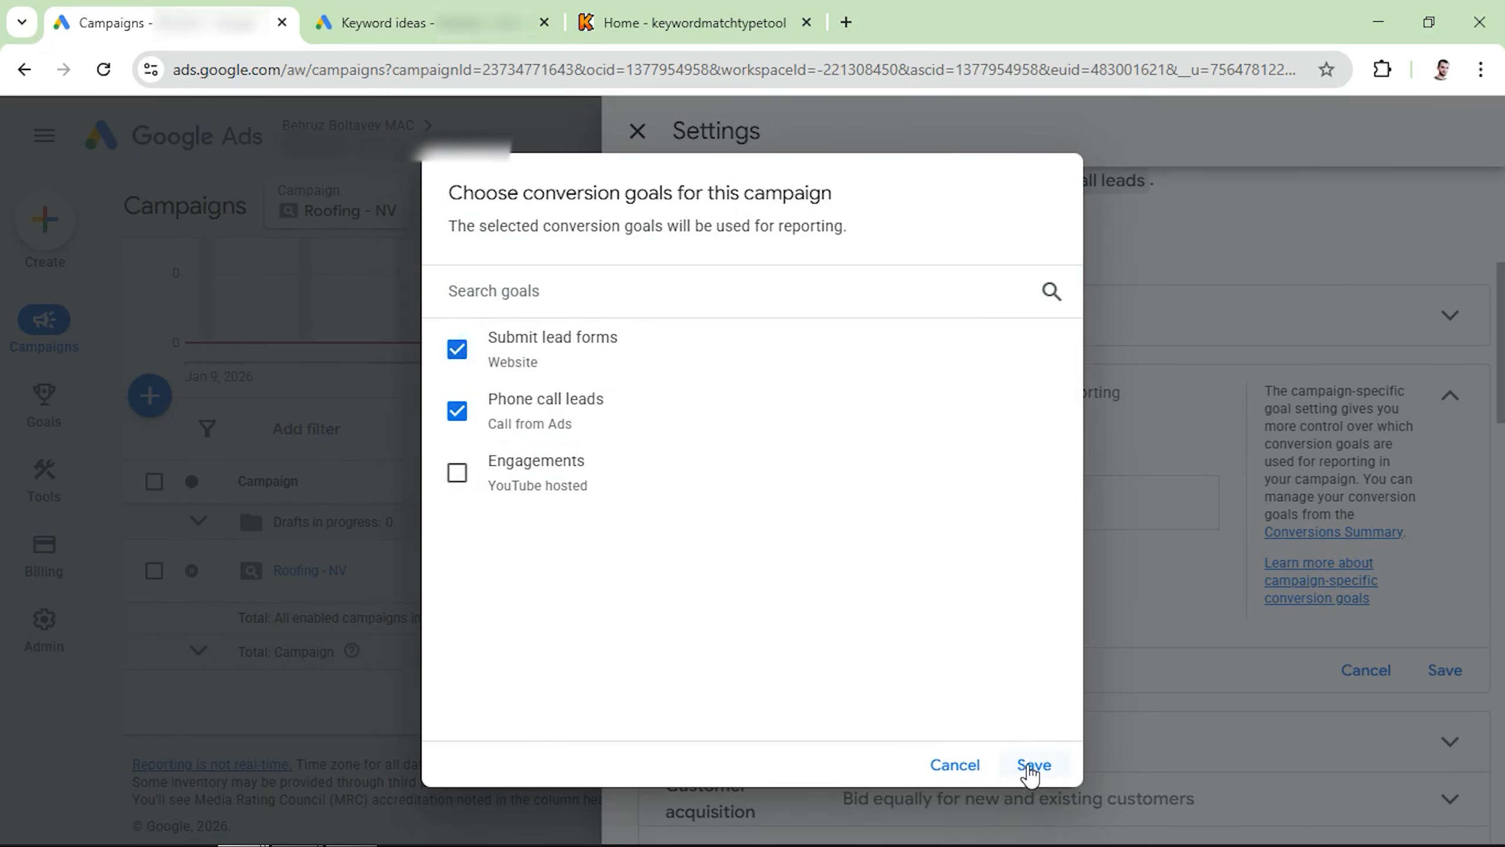
pyautogui.click(1443, 679)
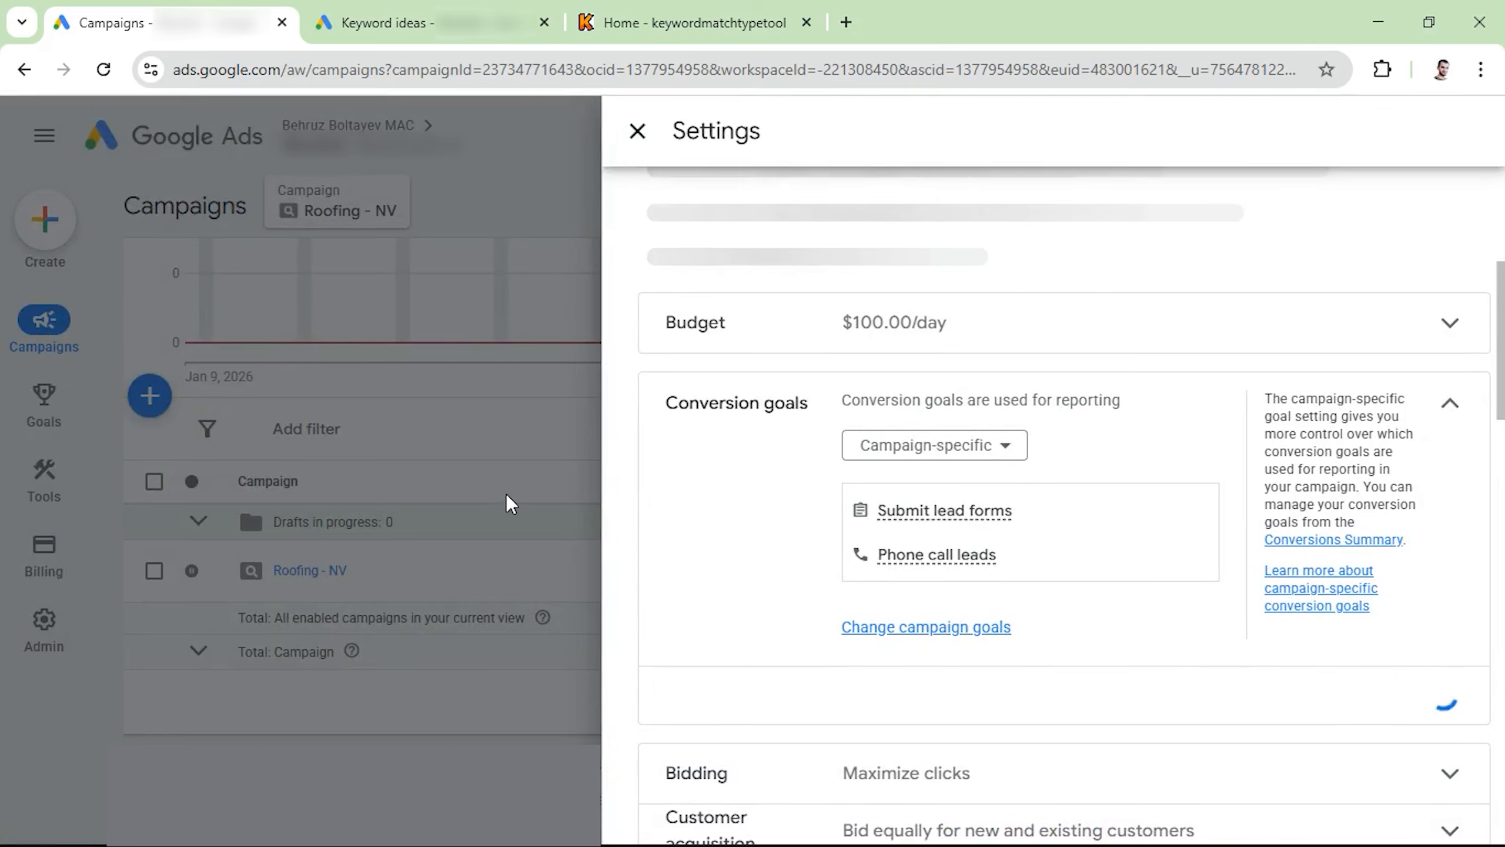
pyautogui.click(507, 501)
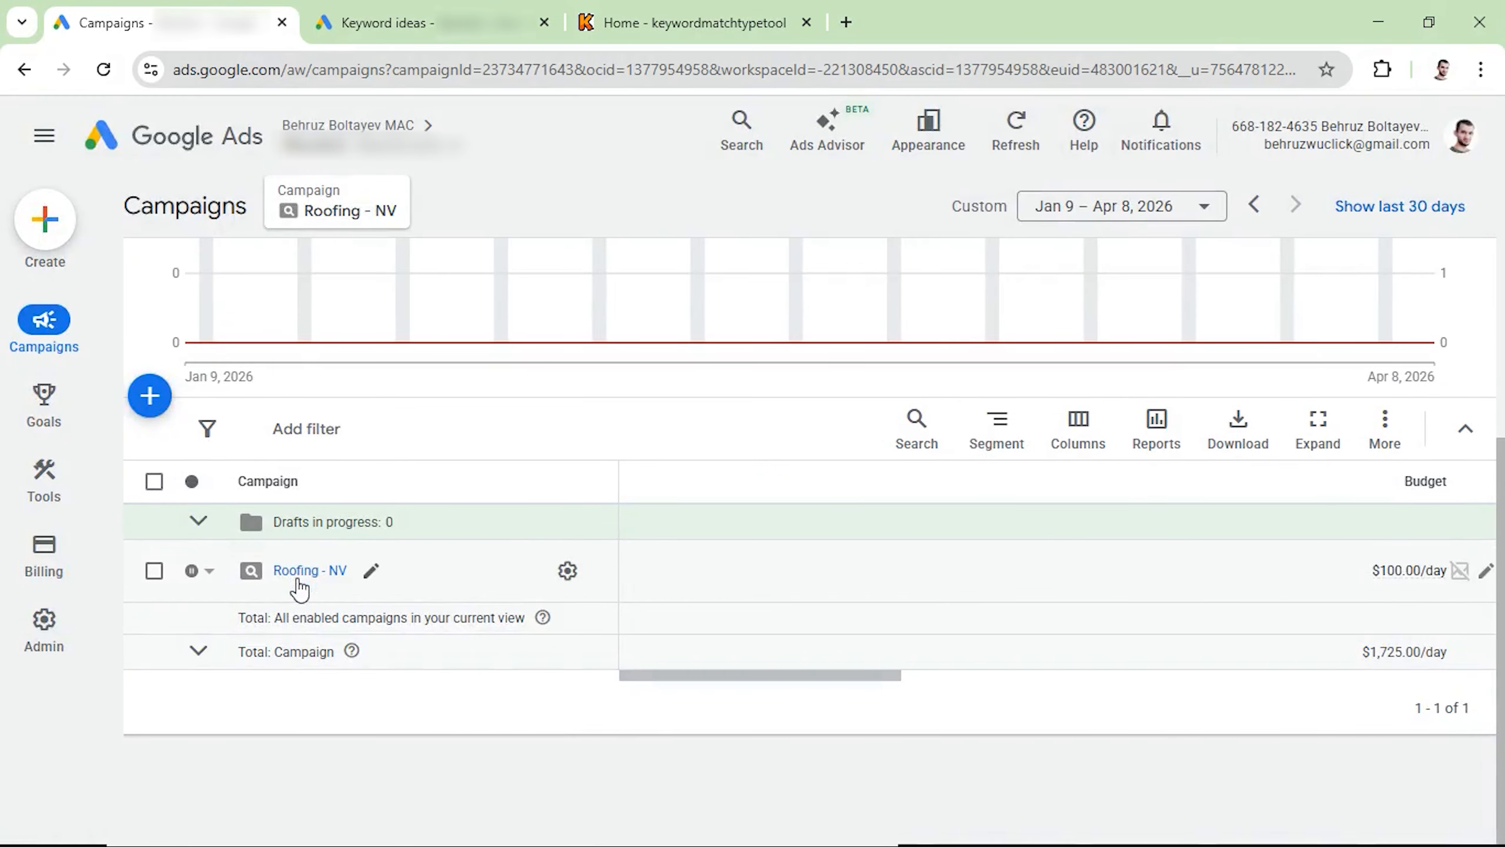
# Open the Roofing - NV campaign's ad groups and rename Ad group 1 as "roofing (generic)"
pyautogui.click(300, 584)
pyautogui.scroll(-5, 307, 574)
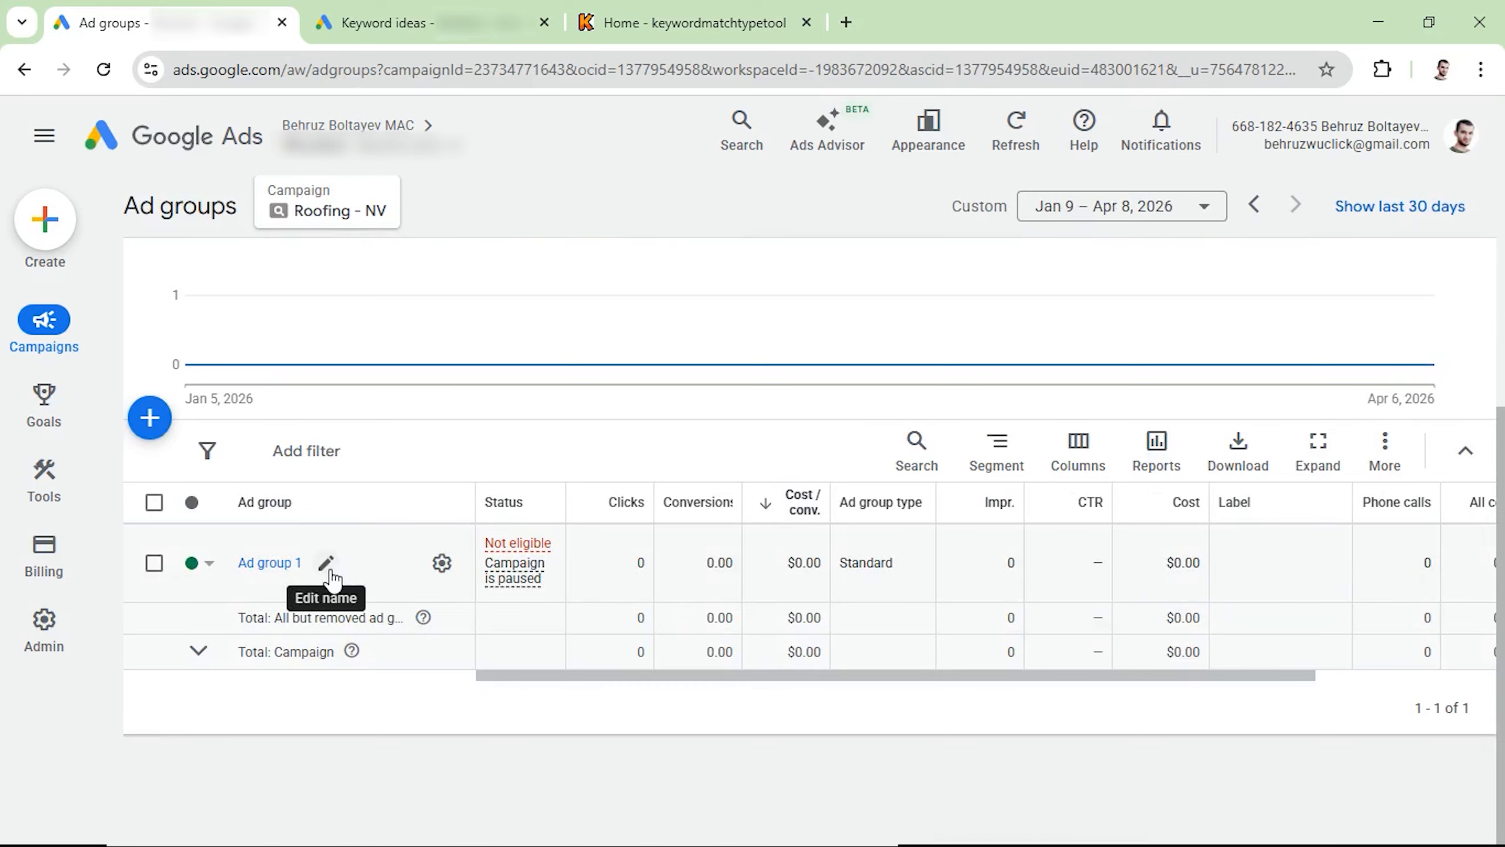
pyautogui.click(326, 563)
pyautogui.write('roofing (generic)')
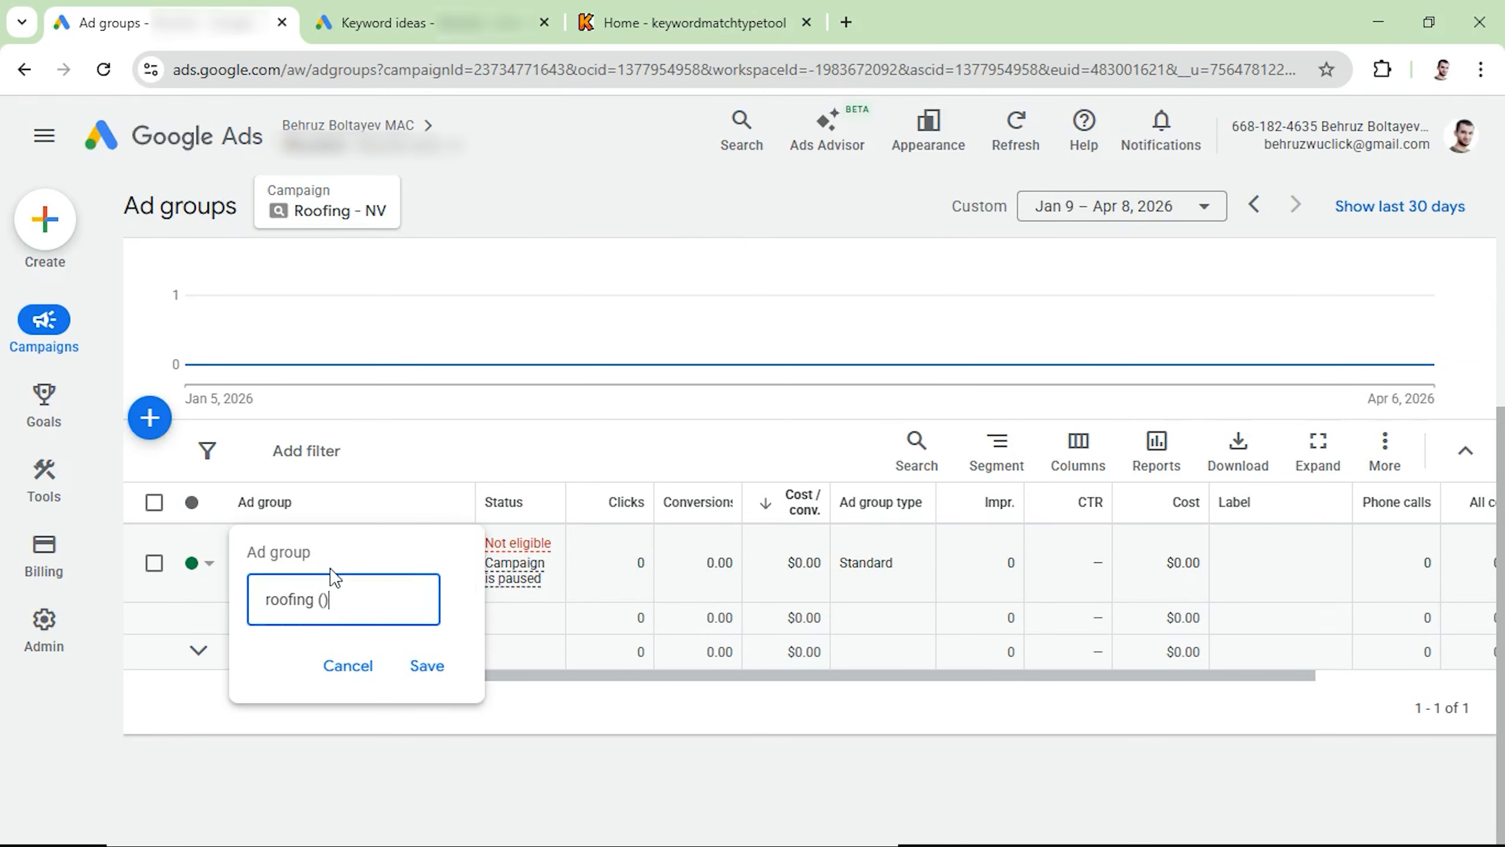
pyautogui.press('Return')
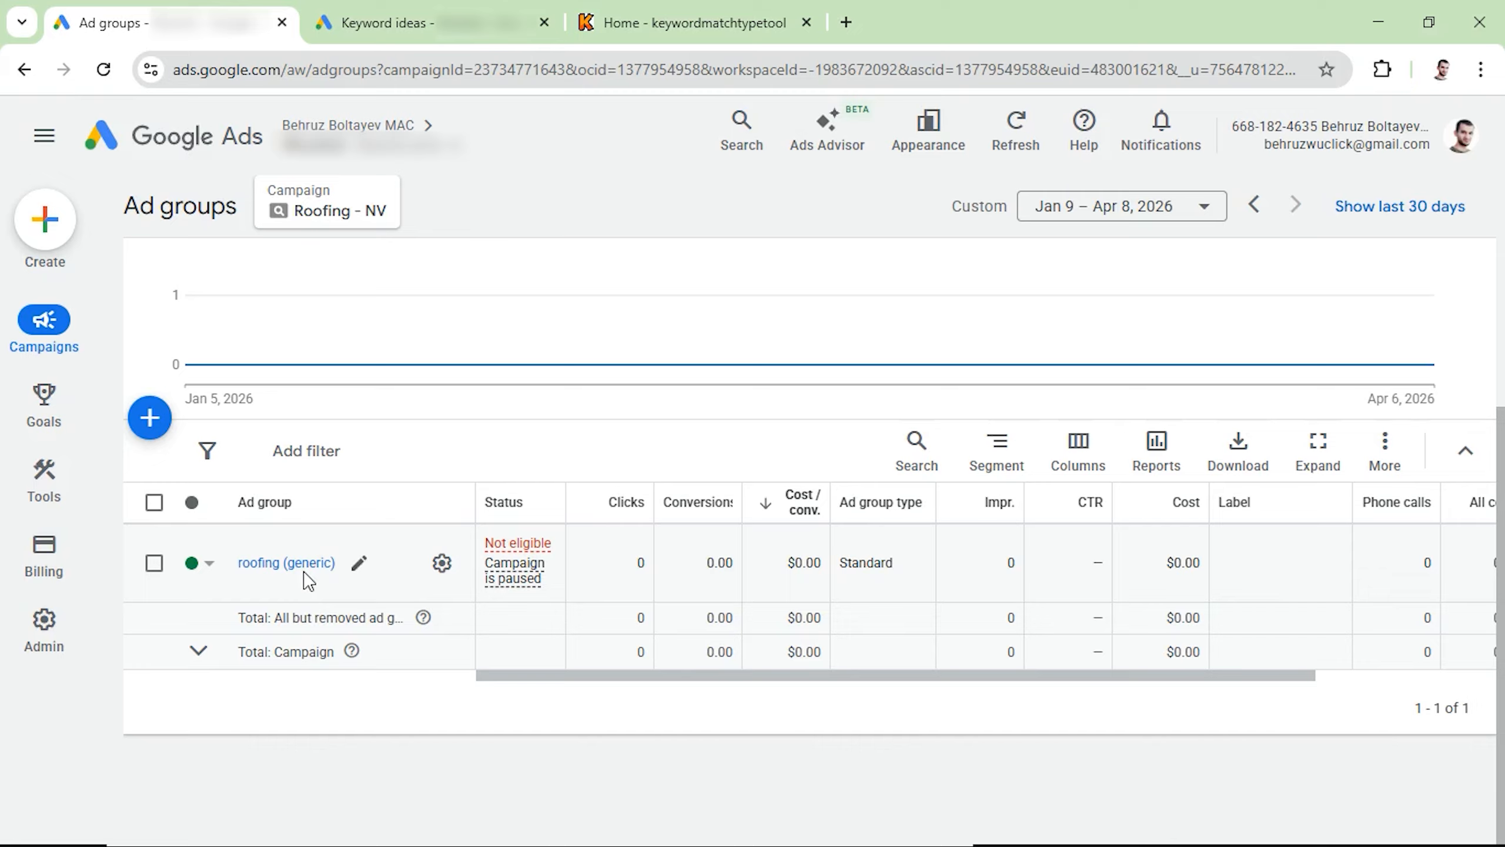
# Duplicate the roofing (generic) ad group by copying and pasting it into the Roofing - NV campaign, and clear the selection
pyautogui.click(153, 563)
pyautogui.click(276, 450)
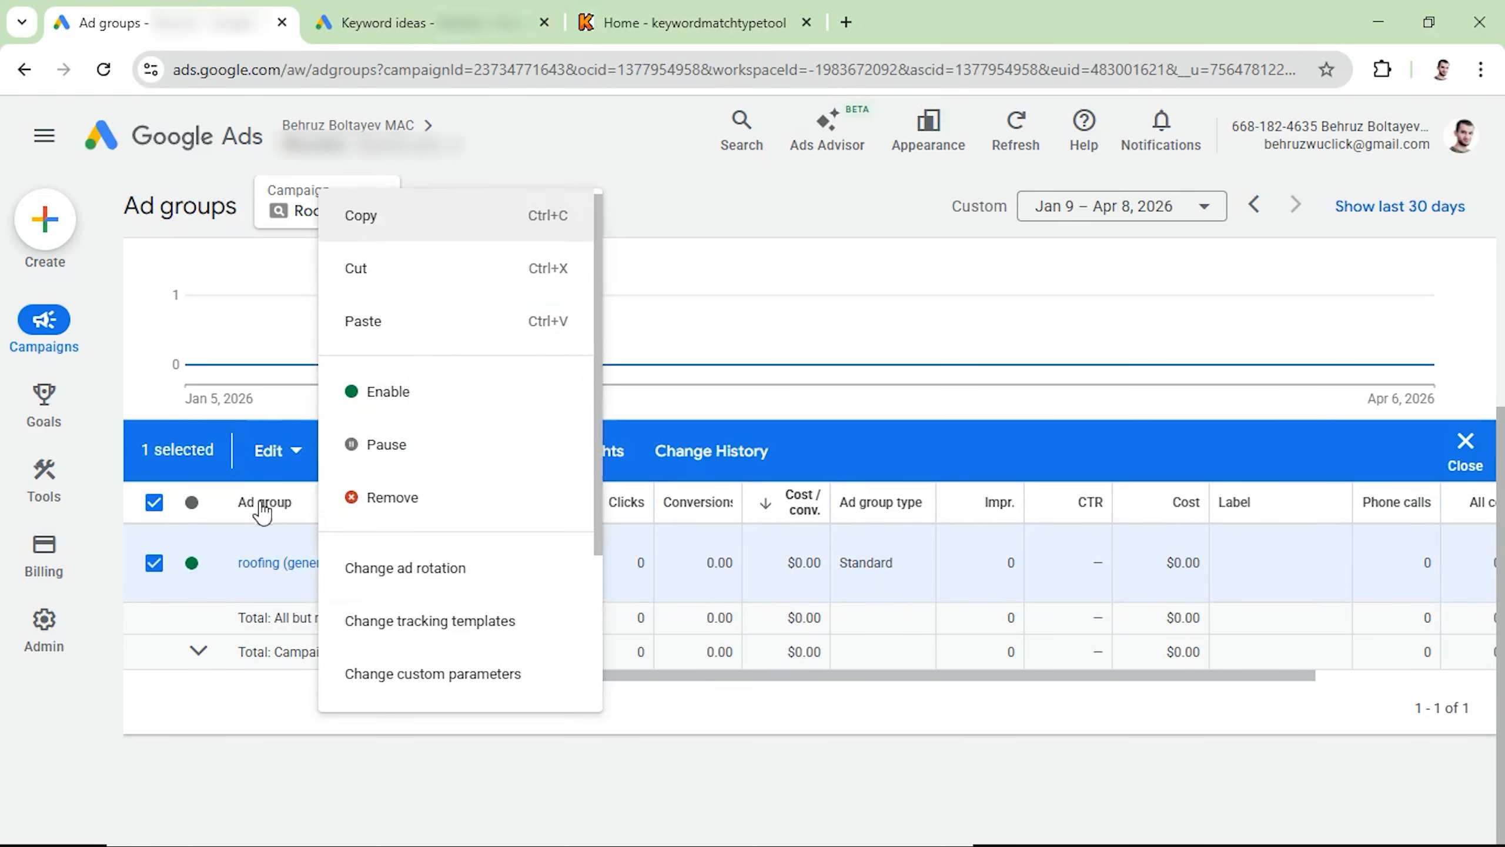
pyautogui.click(362, 268)
pyautogui.click(276, 450)
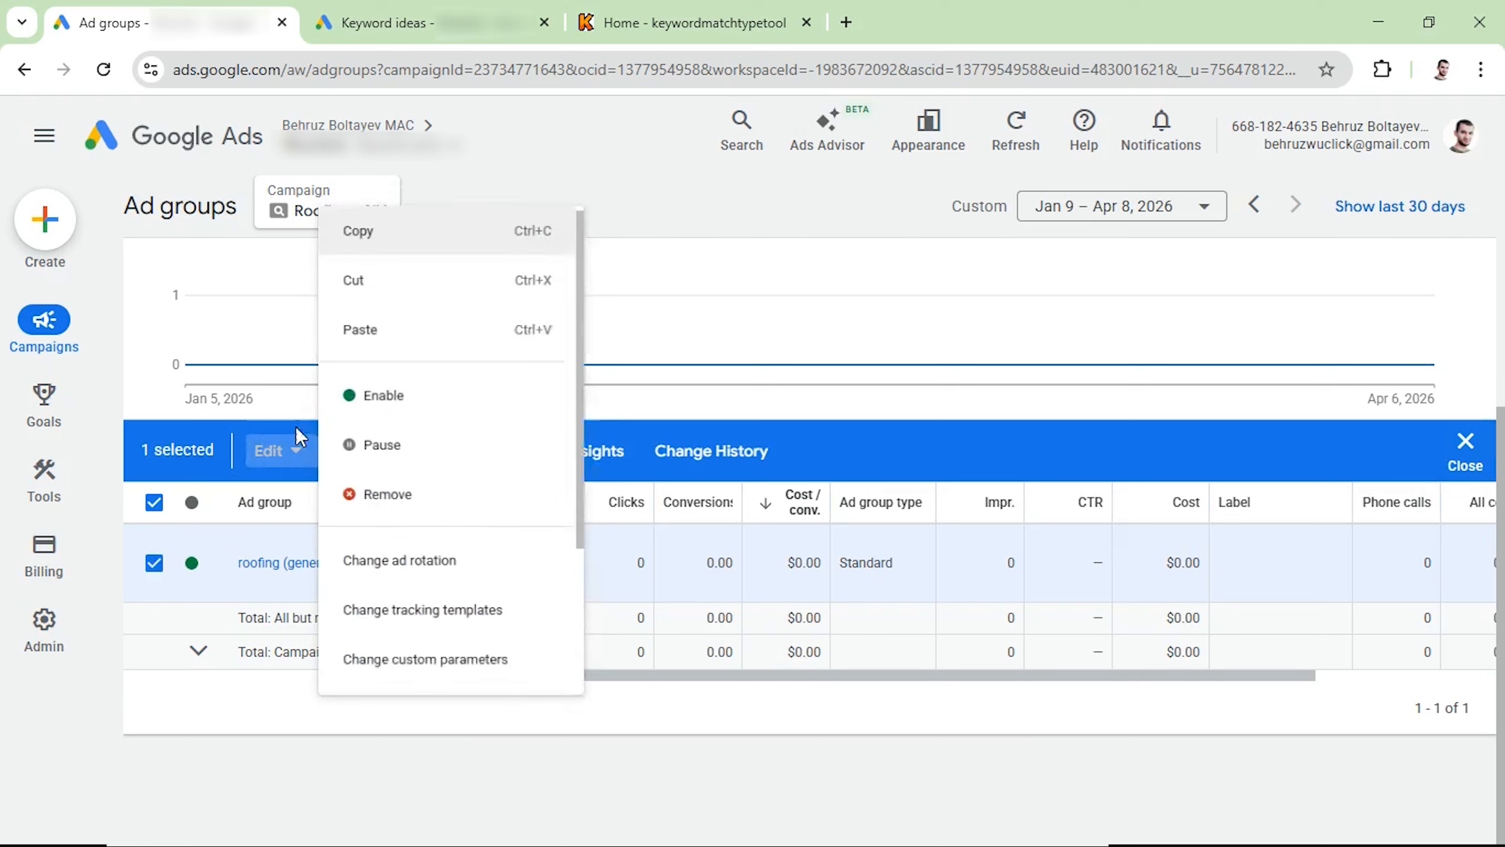
pyautogui.click(371, 323)
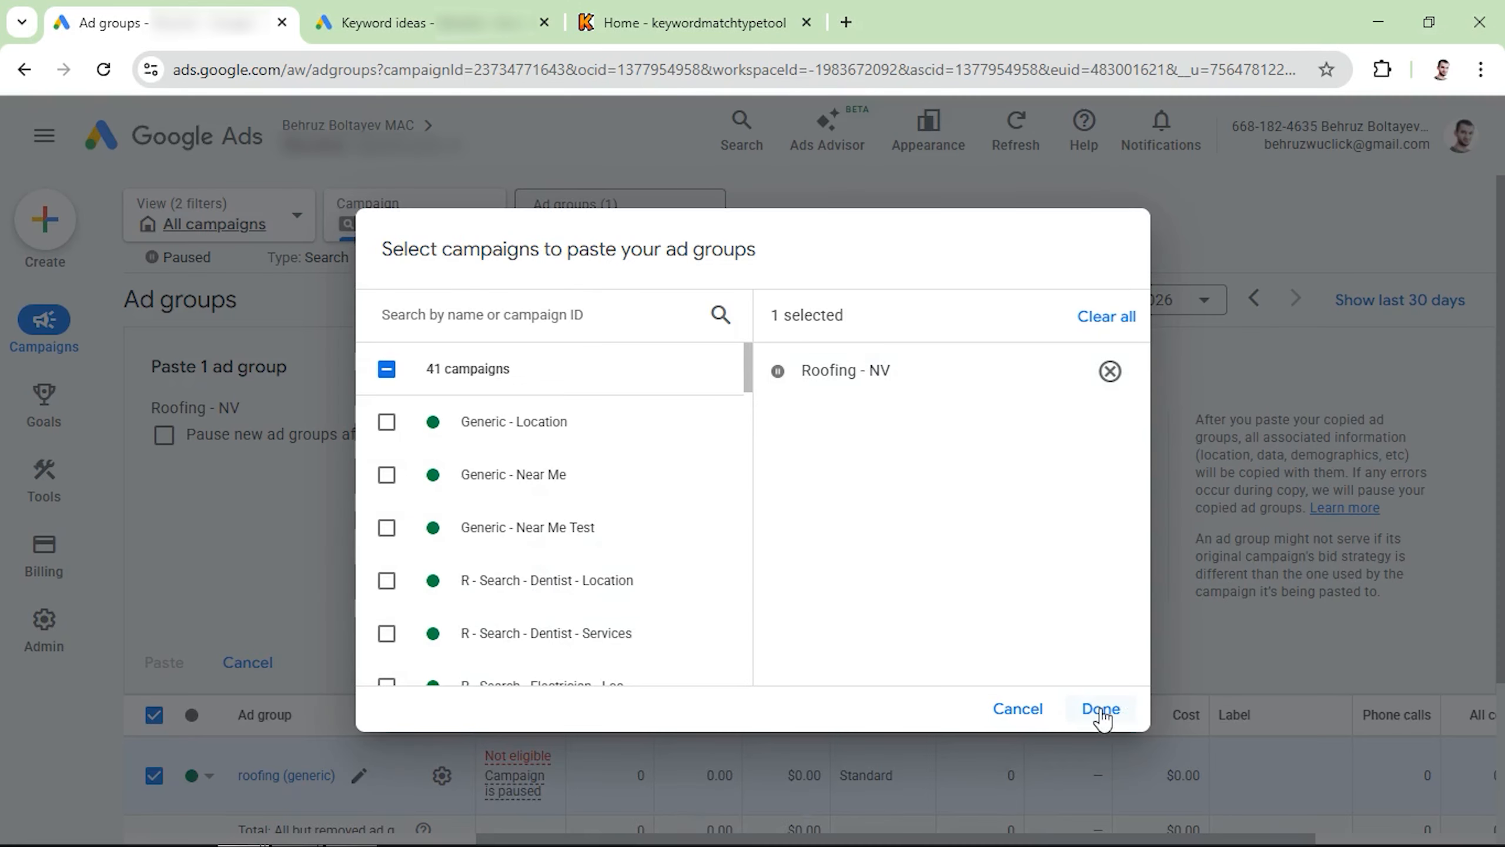
pyautogui.click(1102, 710)
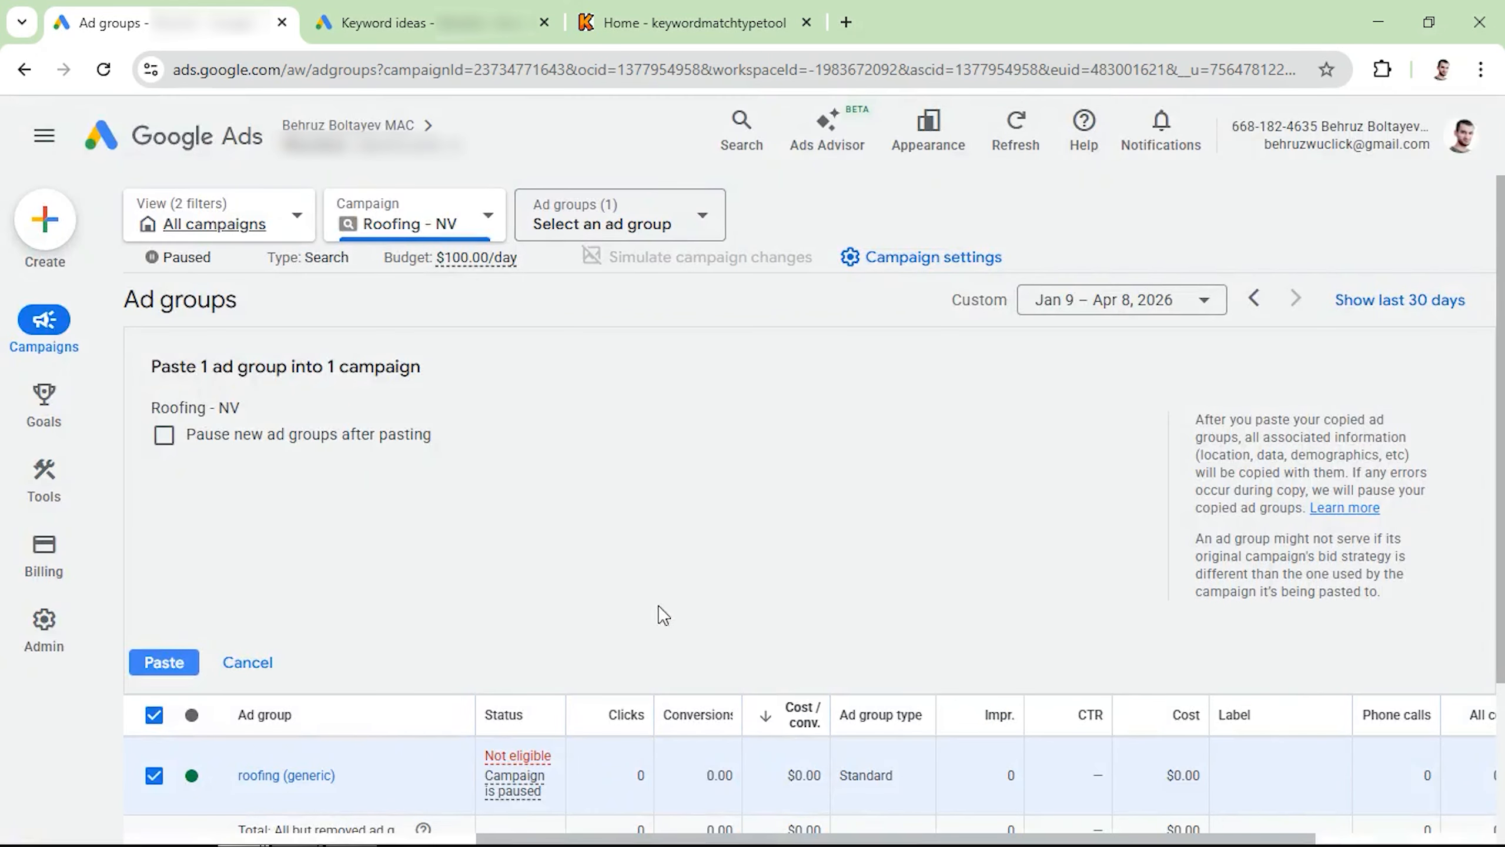
pyautogui.click(177, 665)
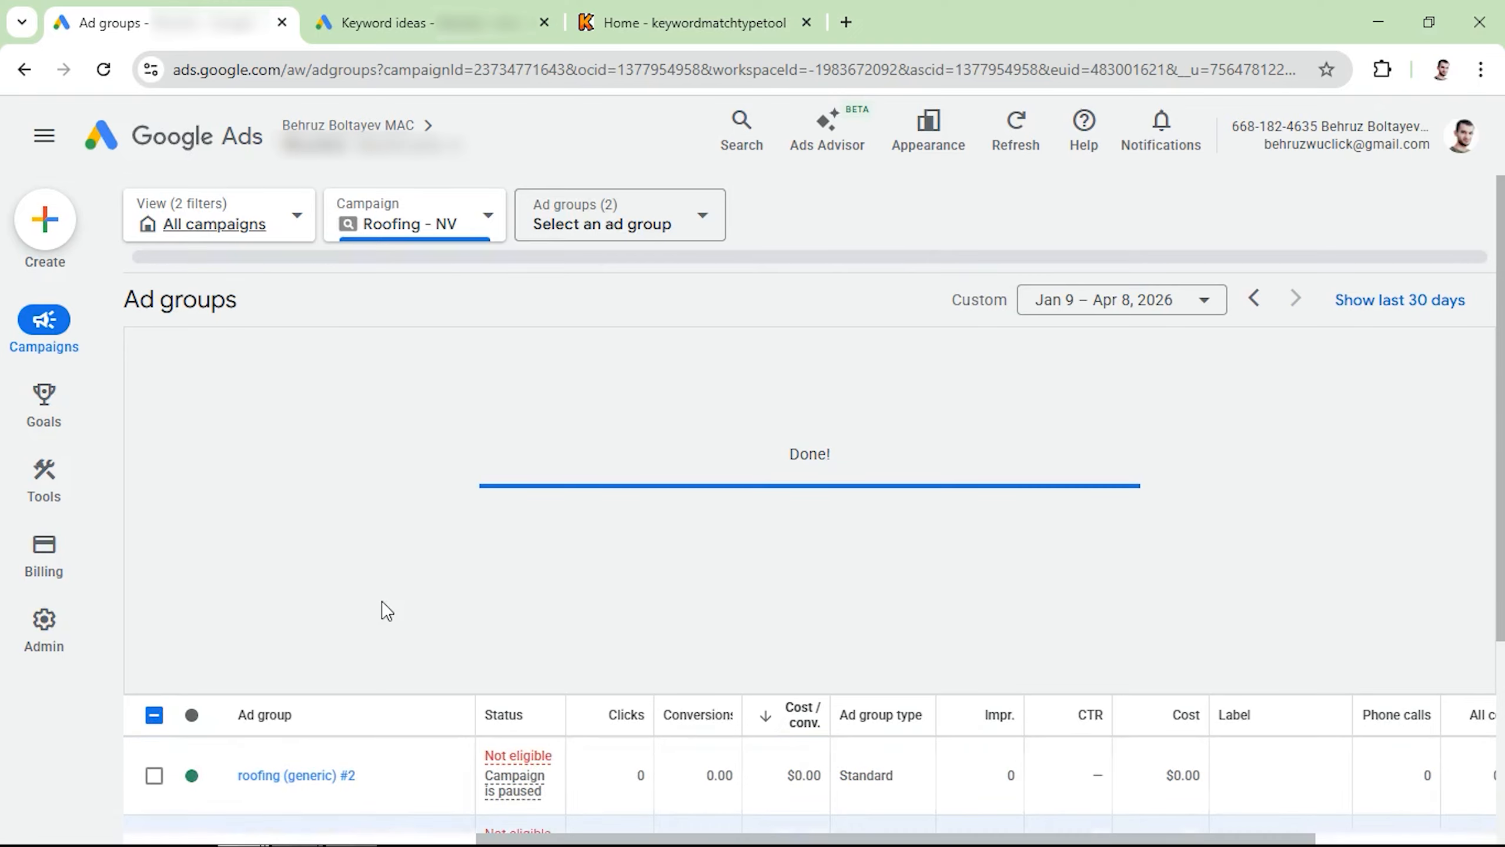
pyautogui.scroll(-4, 382, 602)
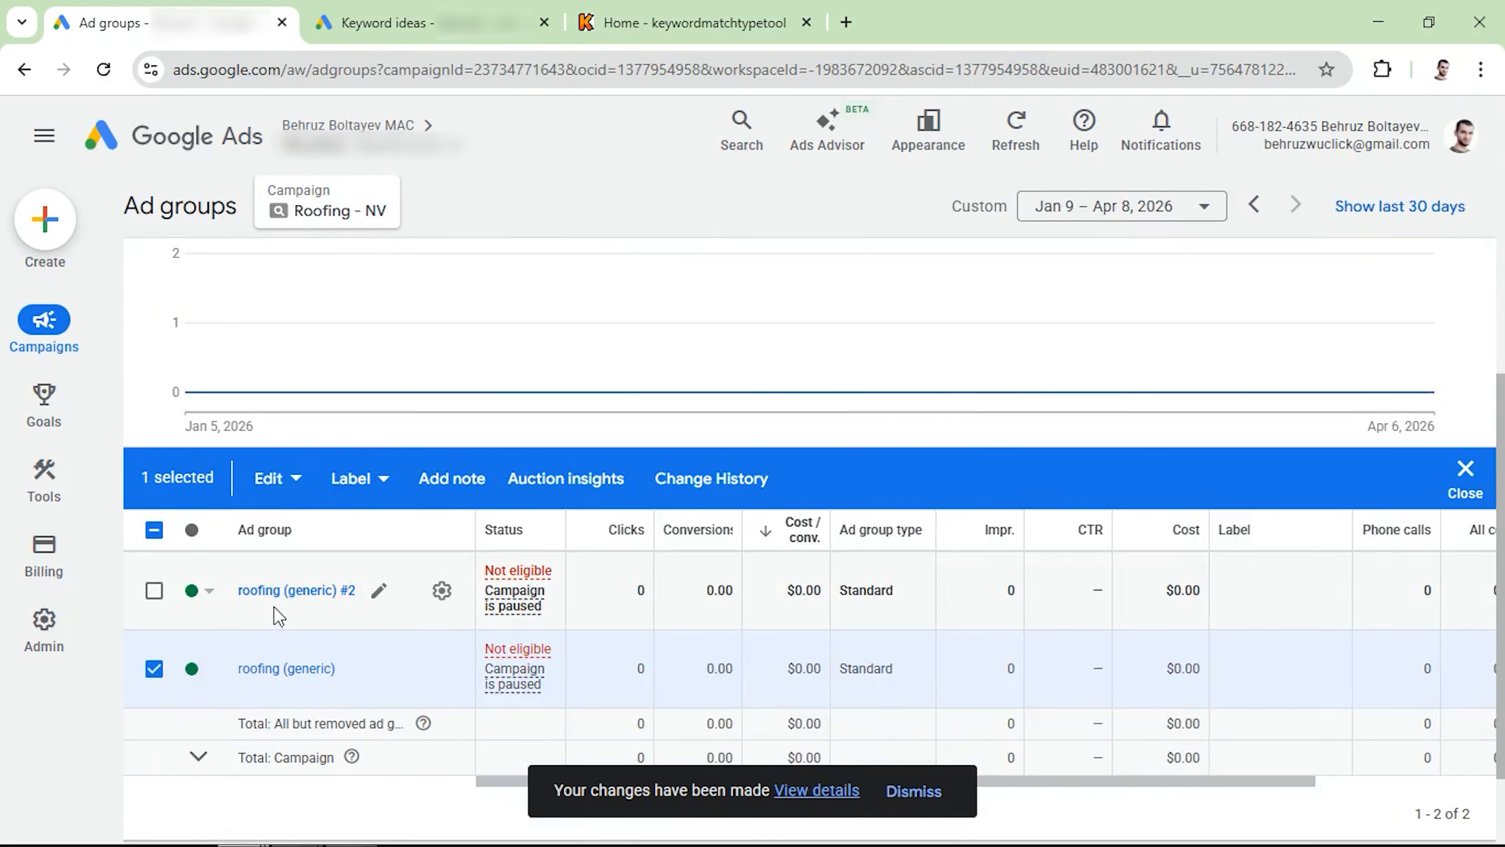
pyautogui.click(154, 668)
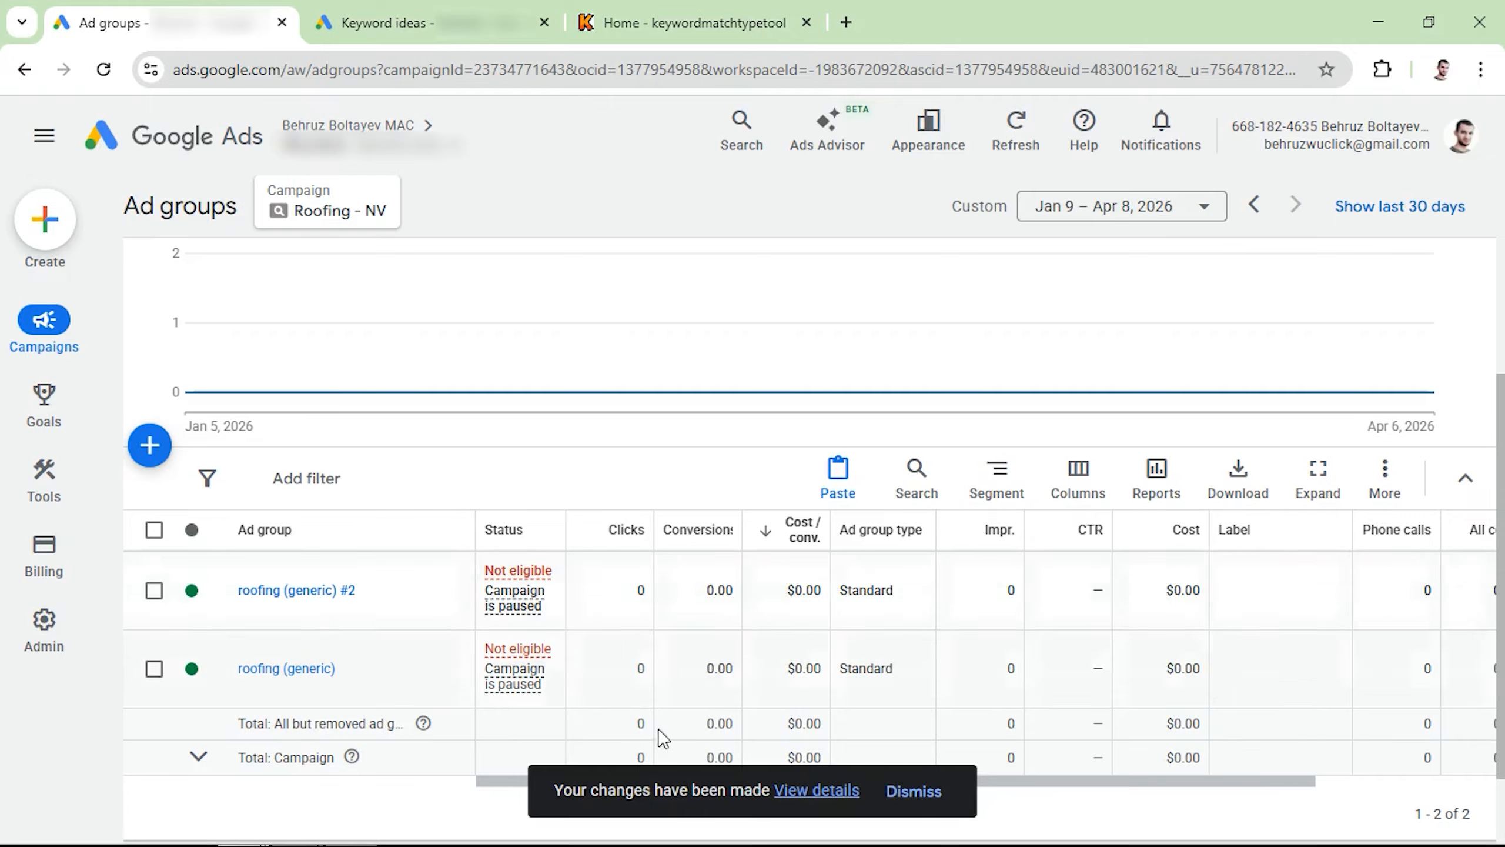
pyautogui.click(929, 794)
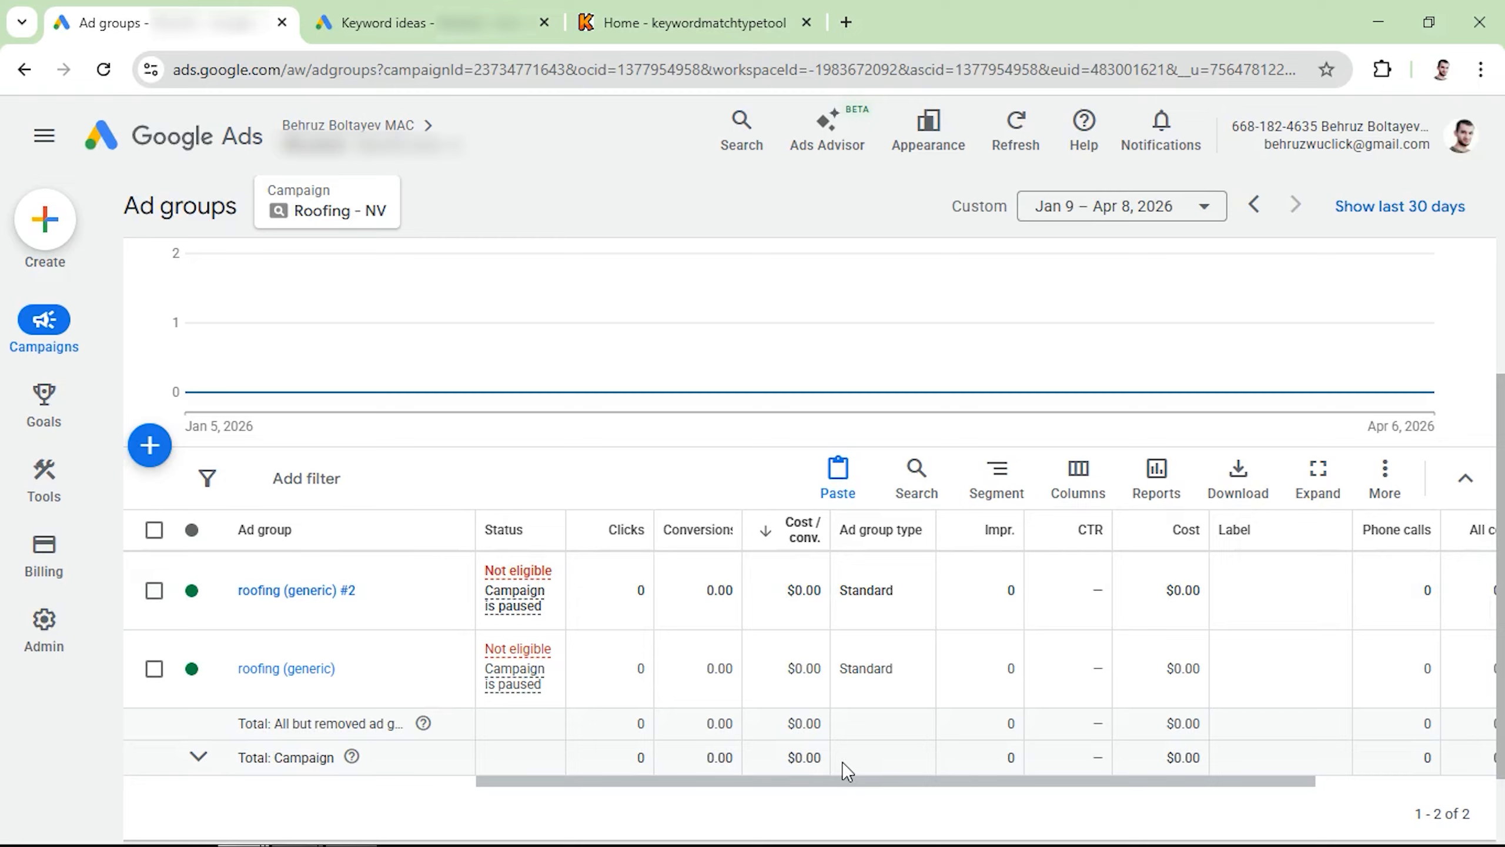